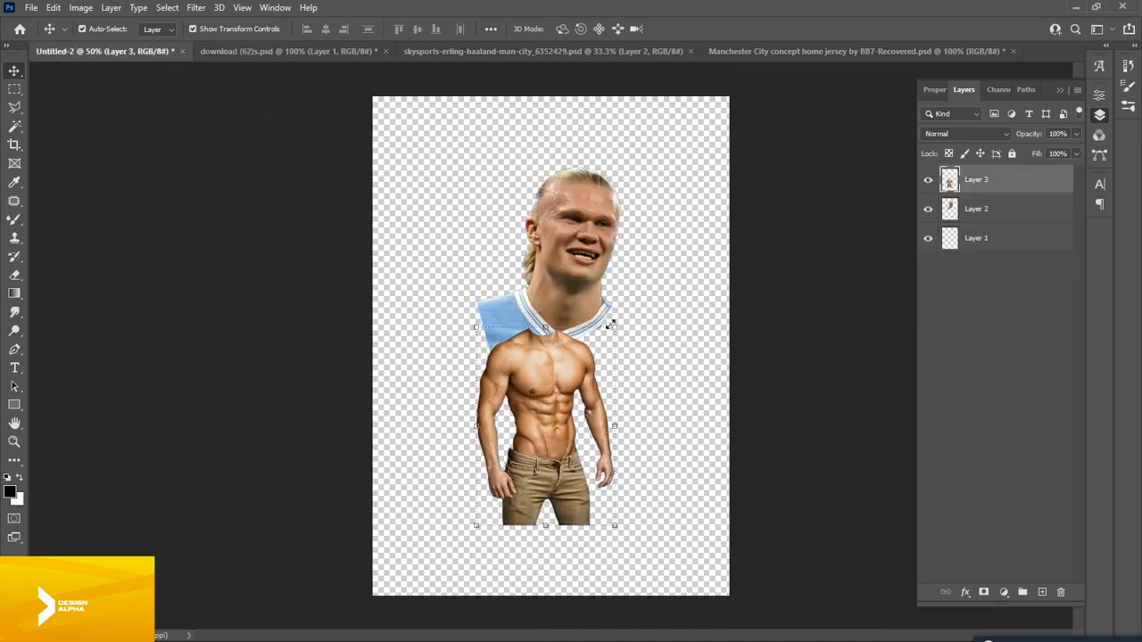
Enlarge the shirtless body on Layer 3 and move it up so its shoulders meet the head's neck
left_click_drag(611, 325, 653, 275)
key("Return")
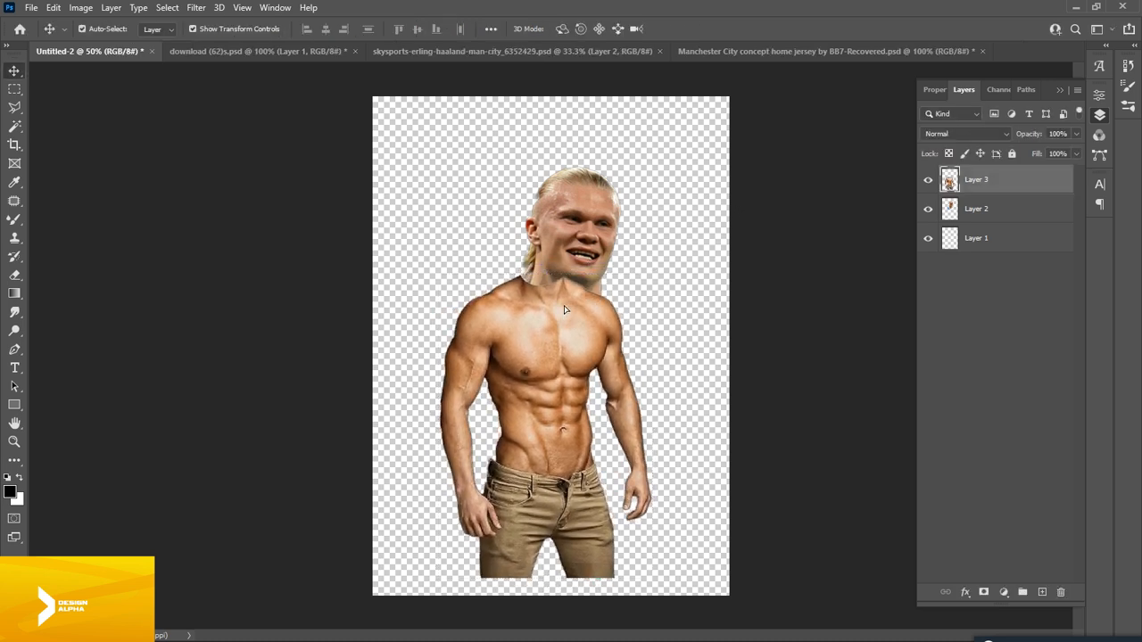
left_click_drag(565, 315, 570, 284)
Scale the head on Layer 2 down to about 71% and position it on the body's neck
left_click_drag(595, 200, 640, 152)
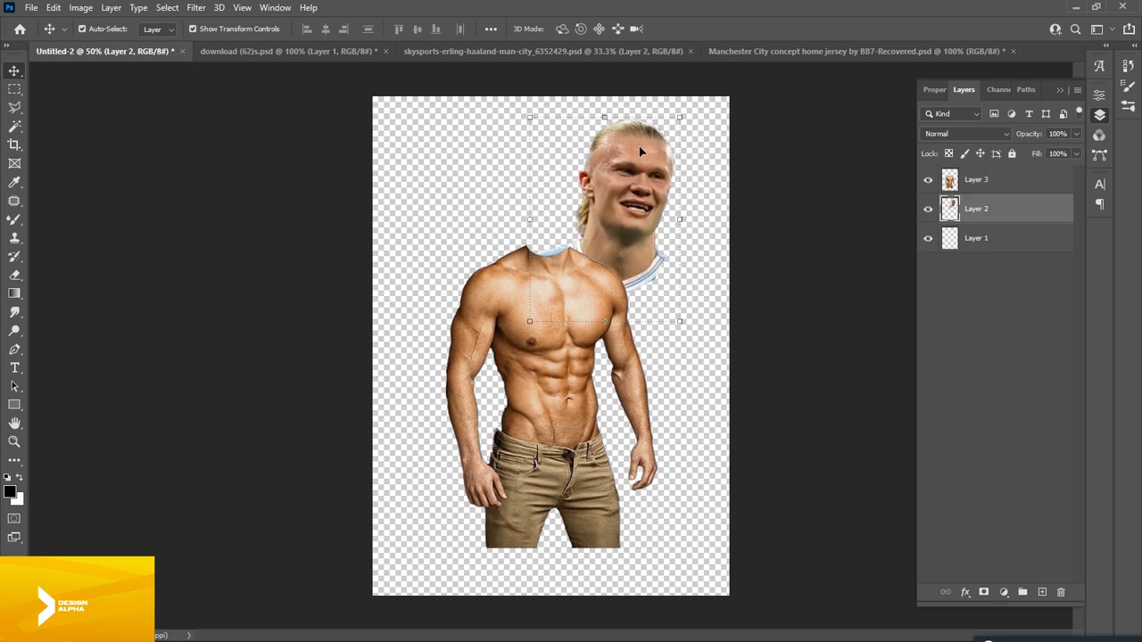
left_click_drag(683, 116, 669, 154)
left_click_drag(603, 201, 543, 210)
key("ctrl+plus")
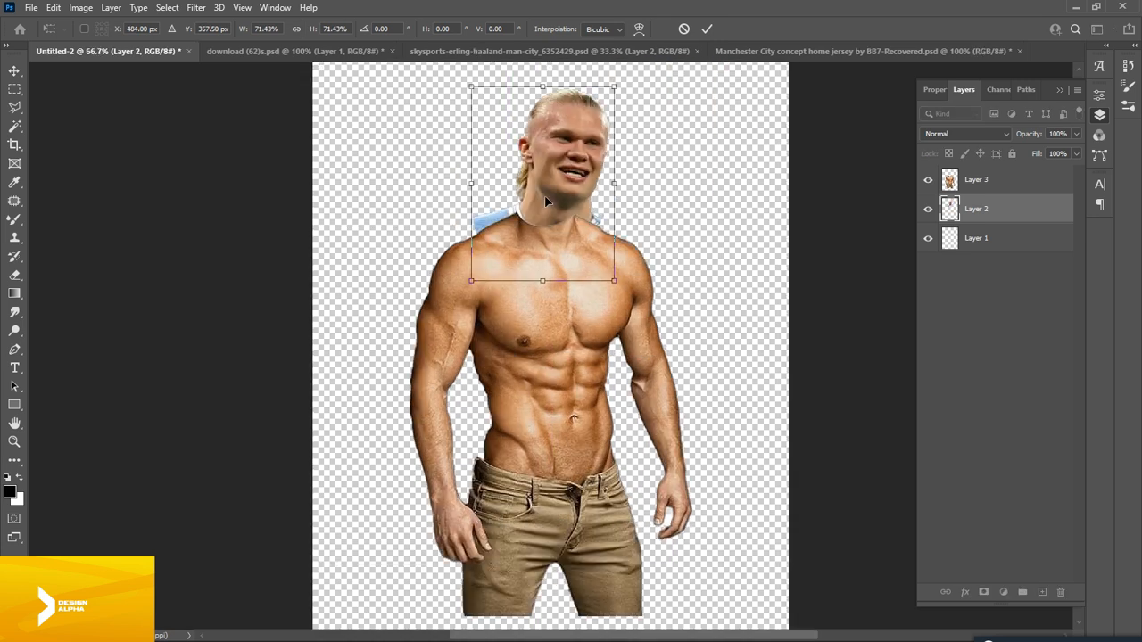
key("ctrl+plus")
left_click_drag(568, 116, 585, 242)
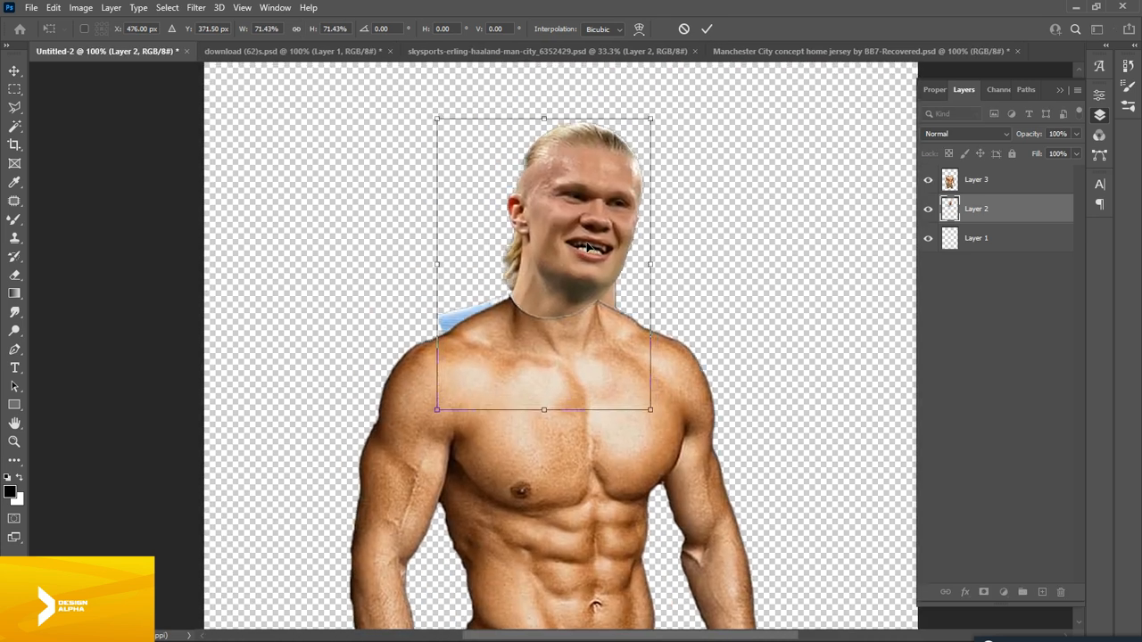
left_click_drag(654, 112, 649, 121)
key("Return")
Bring Layer 2 above Layer 3 and nudge the head on the neck
left_click_drag(989, 210, 991, 169)
left_click_drag(609, 223, 602, 232)
left_click_drag(641, 135, 613, 176)
key("Escape")
Slightly reposition and rescale the head, and return Layer 2 beneath Layer 3
left_click_drag(601, 216, 601, 205)
left_click_drag(646, 130, 644, 133)
key("ctrl+minus")
key("ctrl+minus")
key("ctrl+plus")
key("Return")
left_click_drag(995, 189, 989, 223)
Enlarge the head slightly and realign it with the neck opening of the body
left_click(639, 167, "ctrl")
key("ctrl+plus")
left_click_drag(600, 192, 620, 319)
left_click(571, 156, "ctrl")
left_click_drag(637, 116, 648, 99)
left_click_drag(582, 182, 585, 182)
left_click_drag(660, 403, 660, 366)
left_click_drag(603, 207, 599, 212)
key("Return")
Fine-tune the head's placement on the neck with a small Free Transform adjustment
key("ctrl+minus")
key("ctrl+minus")
key("ctrl+plus")
key("ctrl+t")
left_click_drag(596, 100, 597, 104)
key("Return")
Scale the head on Layer 2 up to 104.81% so it suits the body's proportions
left_click(799, 146, "ctrl")
key("ctrl+minus")
key("ctrl+plus")
key("ctrl+plus")
left_click_drag(657, 172, 663, 318)
left_click(590, 225, "ctrl")
left_click_drag(623, 131, 628, 120)
key("ctrl+minus")
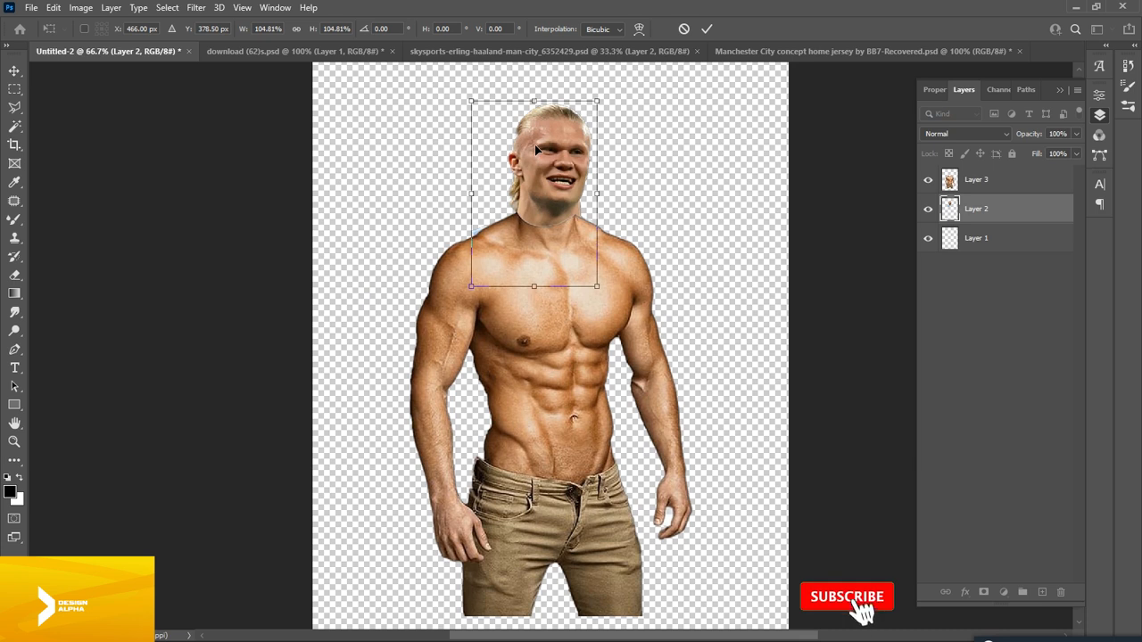
key("Return")
Examine the head's proportions and the join between neck and shoulders, close up and from a distance
left_click(628, 156)
key("ctrl+minus")
key("ctrl+plus")
key("ctrl+plus")
key("ctrl+minus")
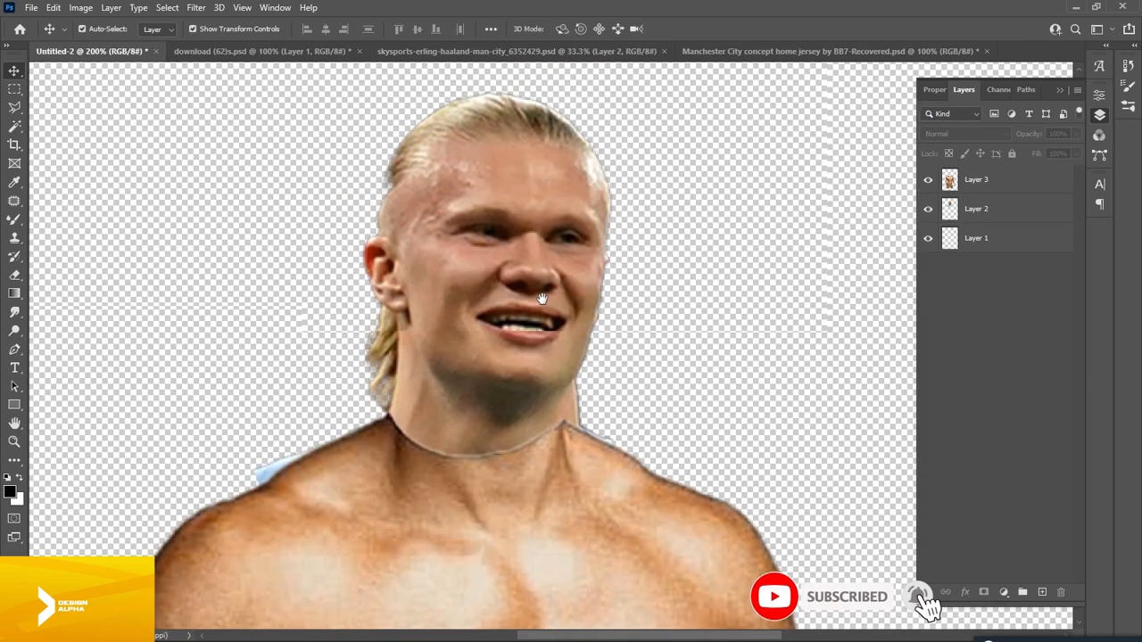
left_click(534, 312, "ctrl")
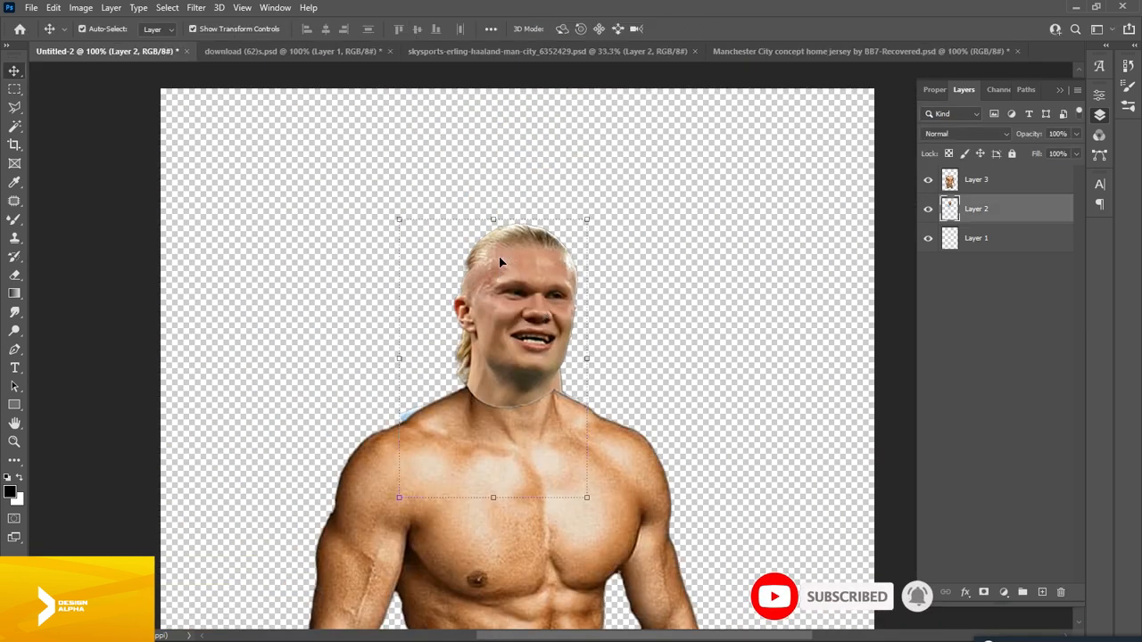
key("ctrl+minus")
key("ctrl+plus")
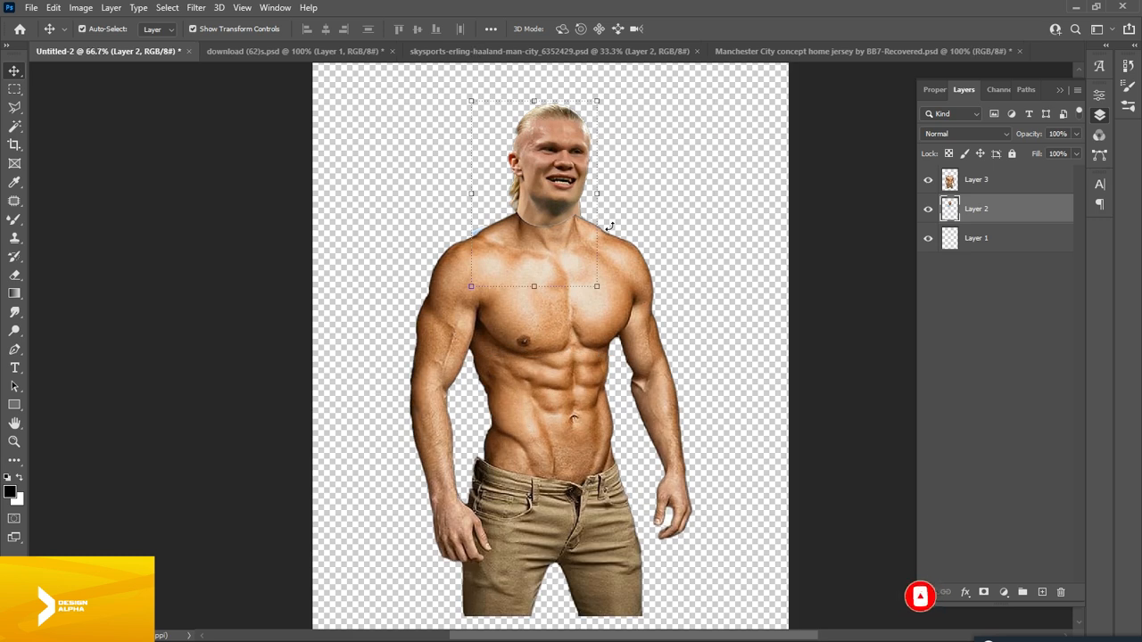
scroll(607, 194, "up", 3)
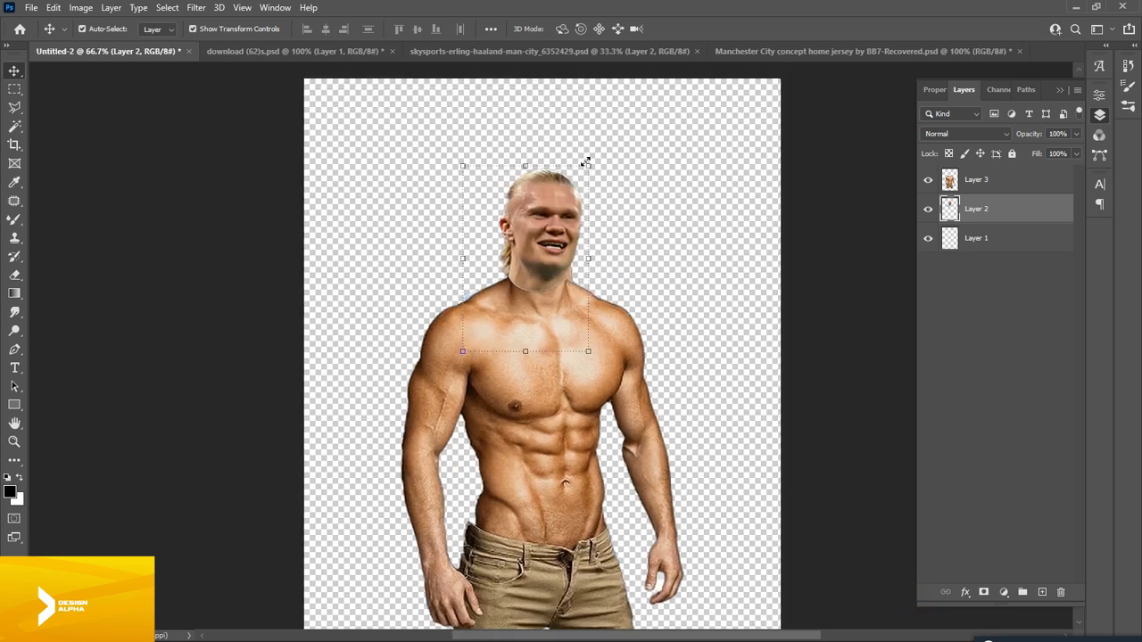
key("ctrl+plus")
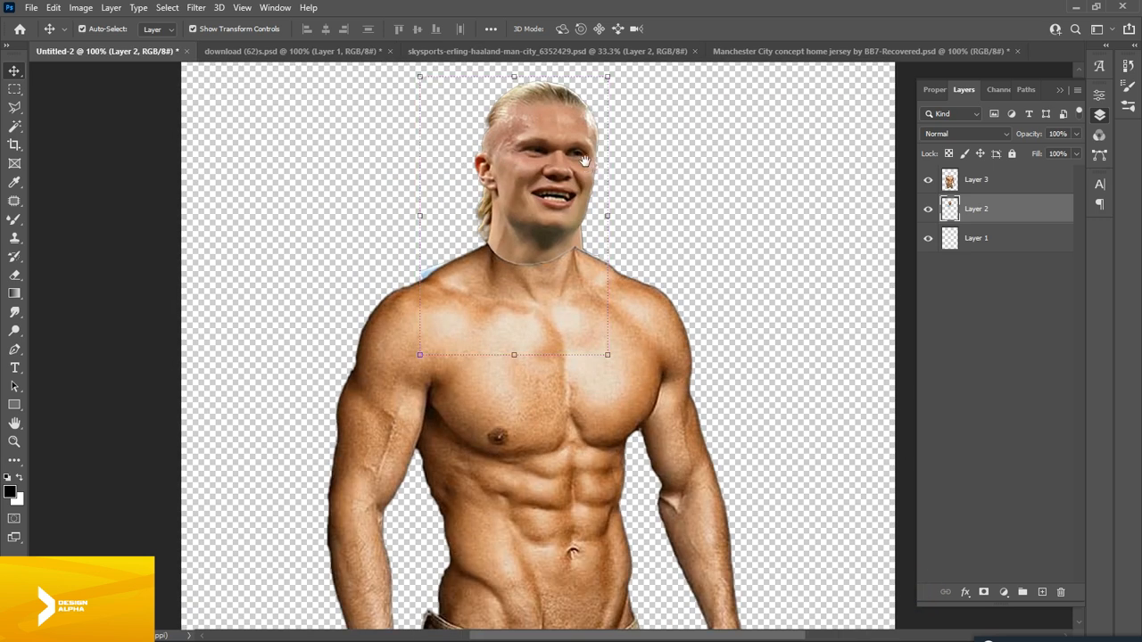
left_click_drag(584, 159, 587, 190)
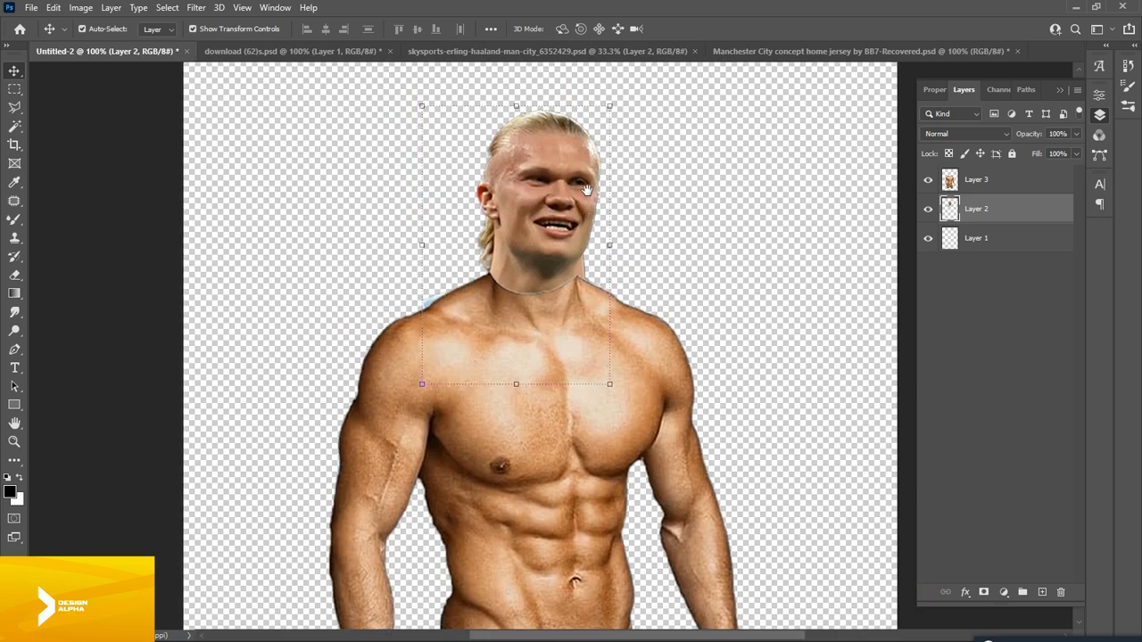
Warp Layer 2 inward along its lower sides to tuck the neck edge and leftover shirt behind the shoulders
left_click(611, 104)
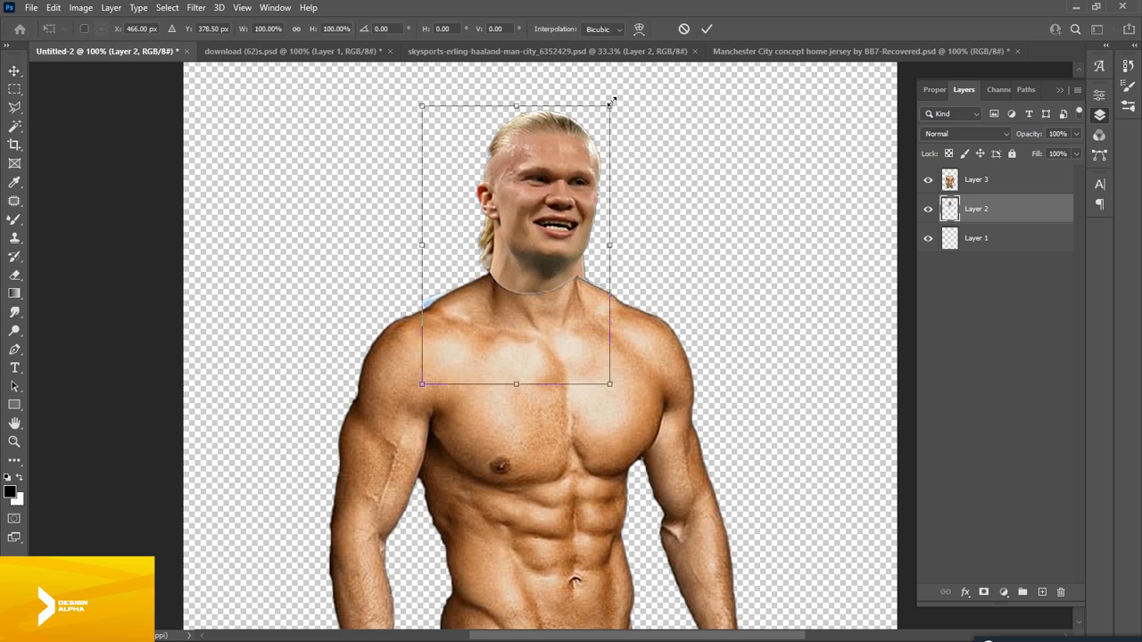
right_click(611, 249)
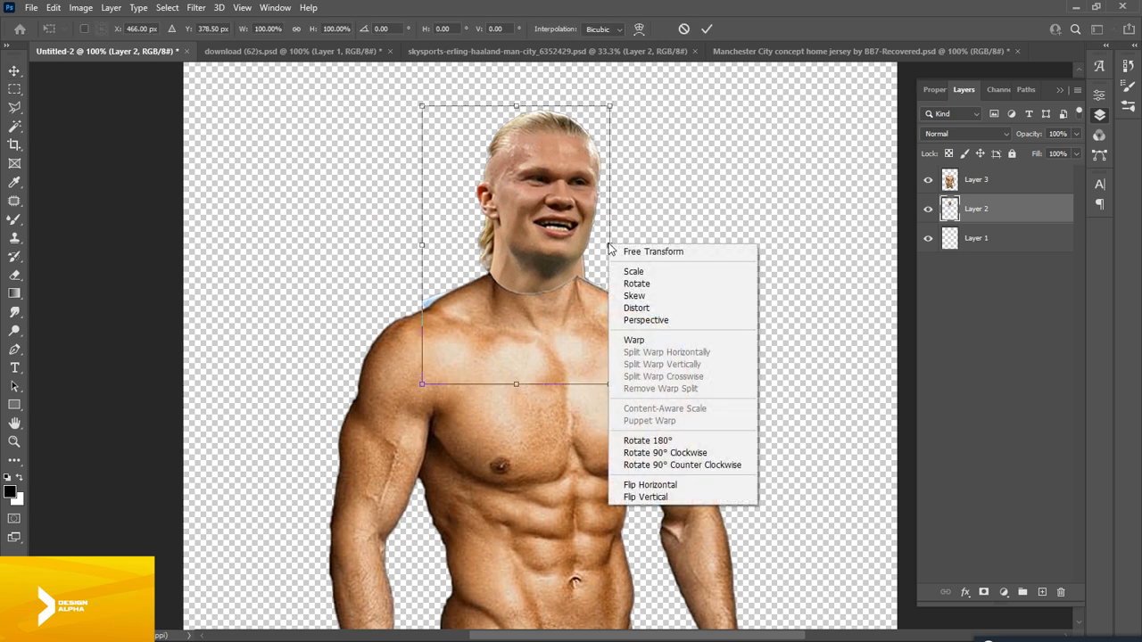
left_click(633, 340)
left_click_drag(611, 292, 604, 290)
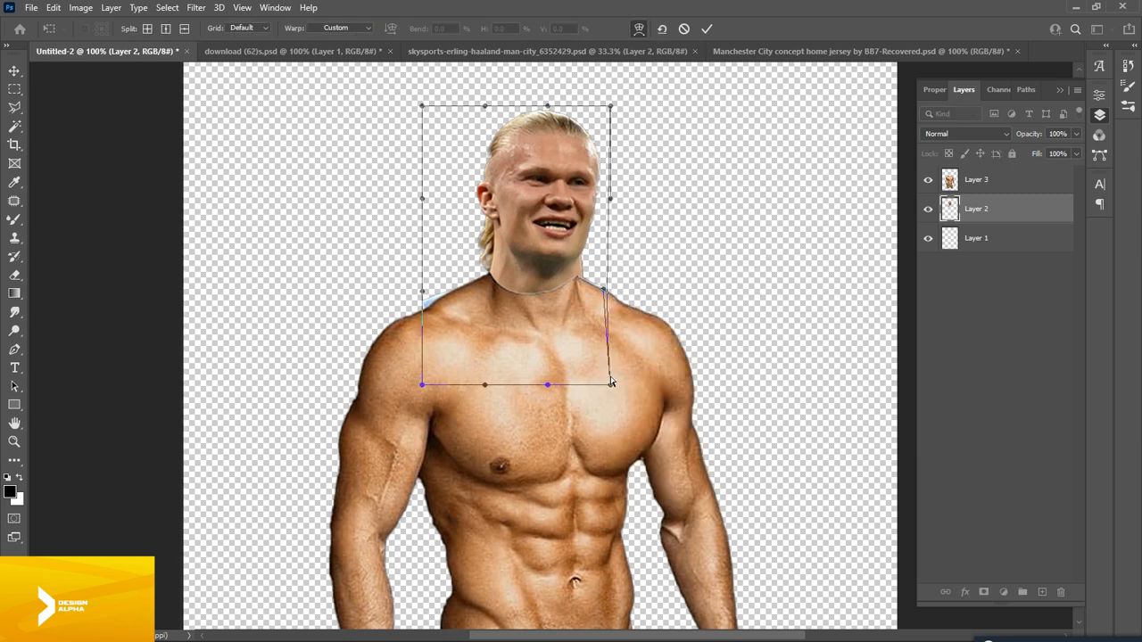
left_click_drag(611, 385, 586, 382)
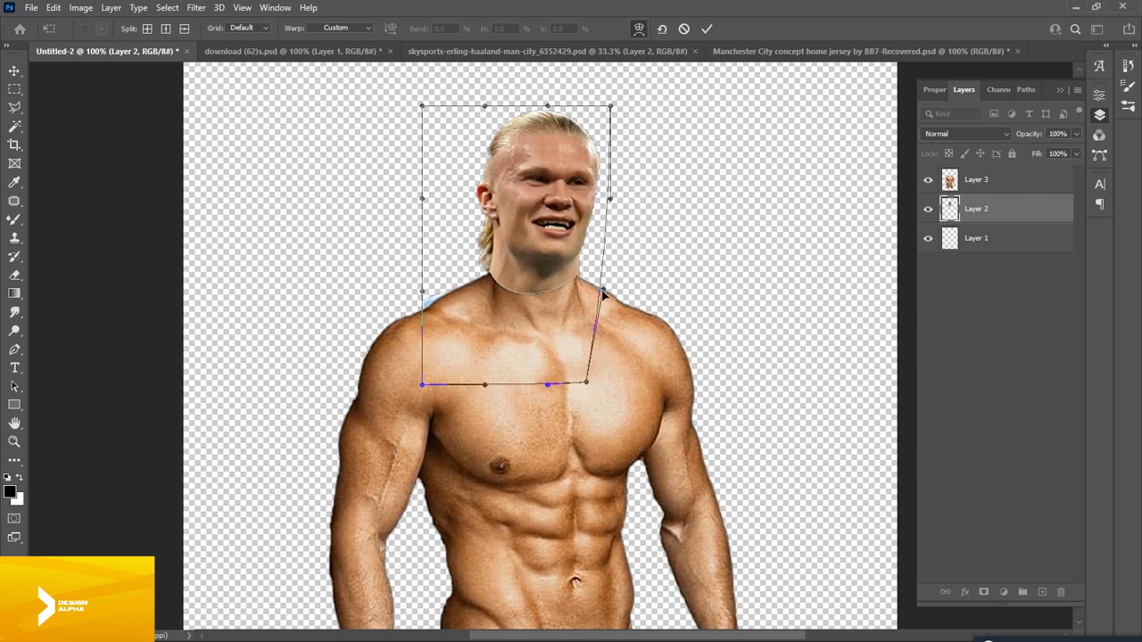
left_click_drag(422, 308, 430, 310)
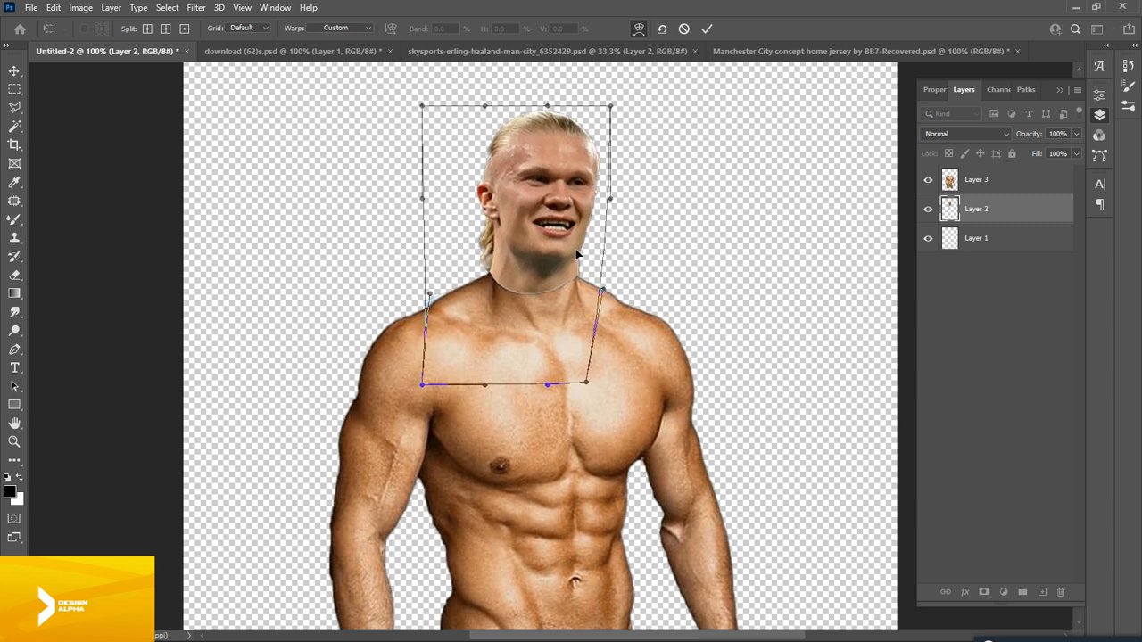
key("Return")
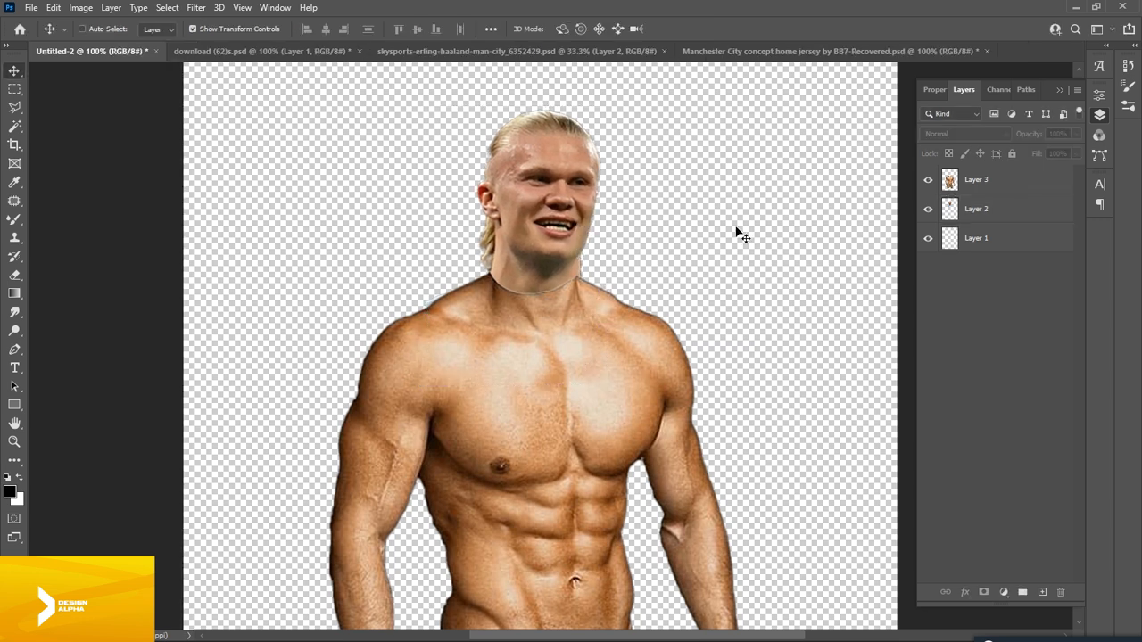
Copy the jersey layer from the Manchester City concept home jersey document into Untitled-2, over the body
key("ctrl+minus")
key("ctrl+minus")
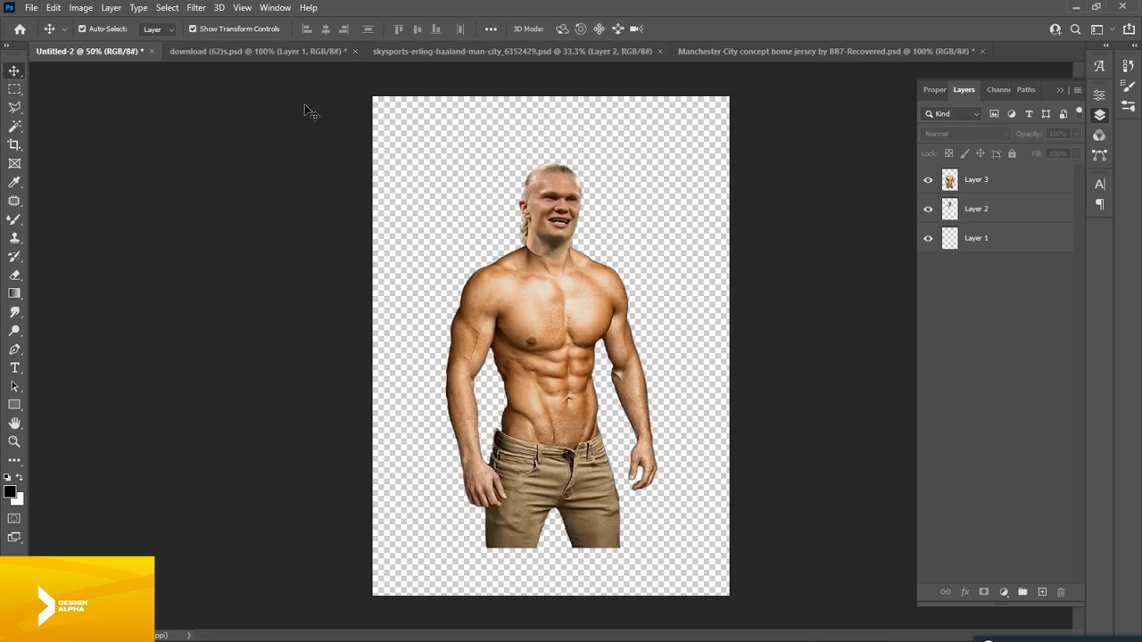
left_click(475, 54)
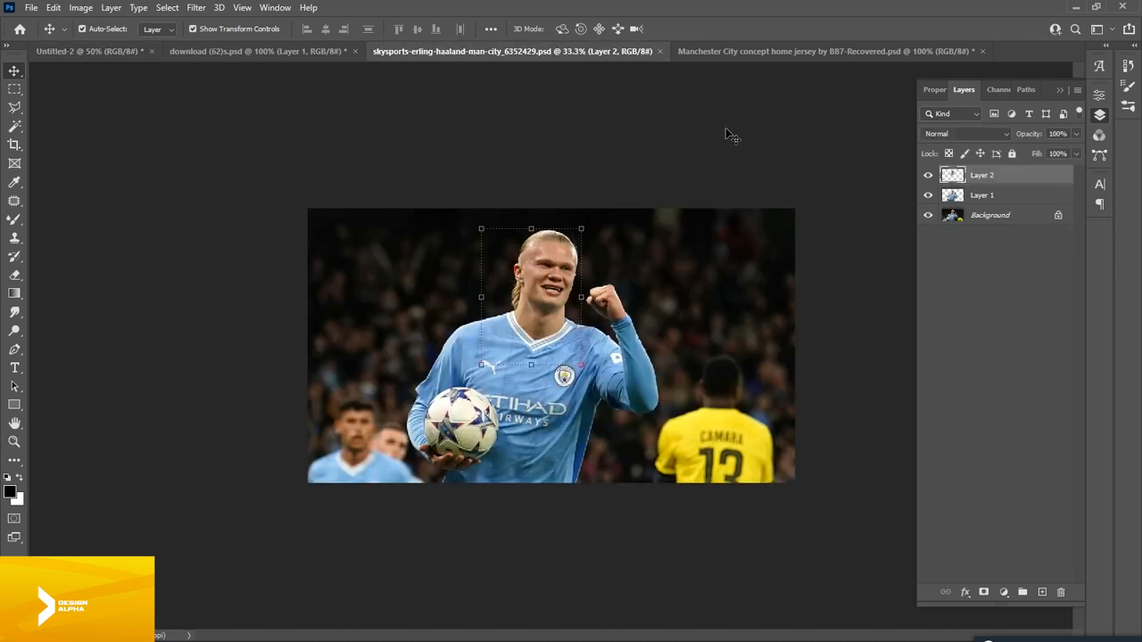
left_click(738, 52)
left_click(504, 350)
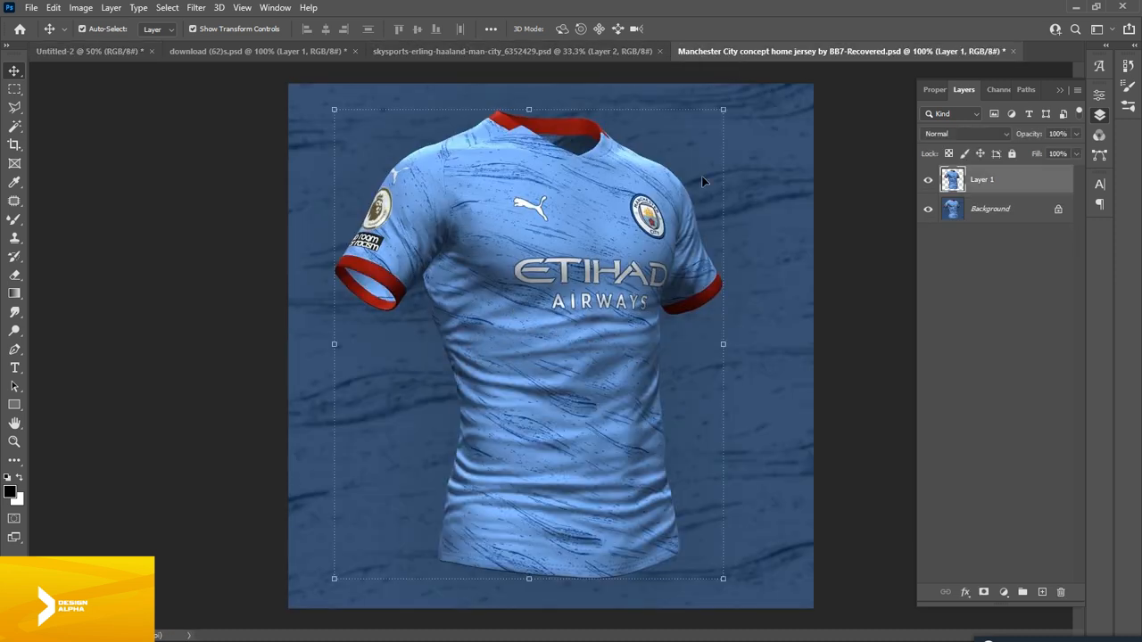
left_click_drag(562, 210, 55, 56)
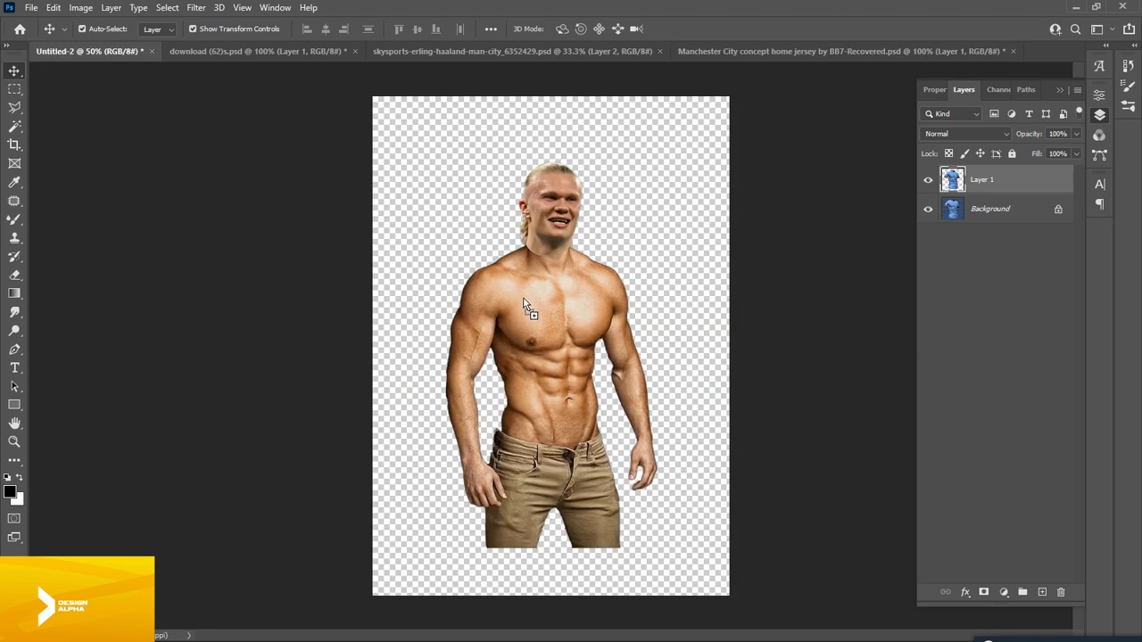
left_click_drag(525, 314, 566, 286)
Try shifting the jersey sideways across the body, and undo its last two moves
key("ctrl+plus")
key("ctrl+plus")
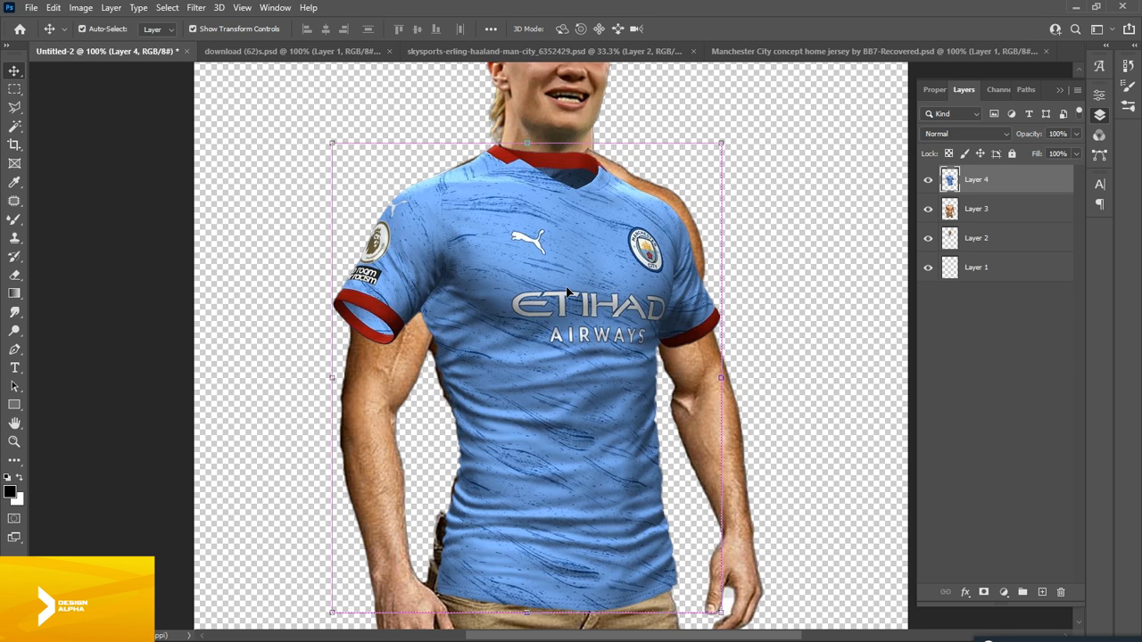
left_click_drag(525, 237, 525, 319)
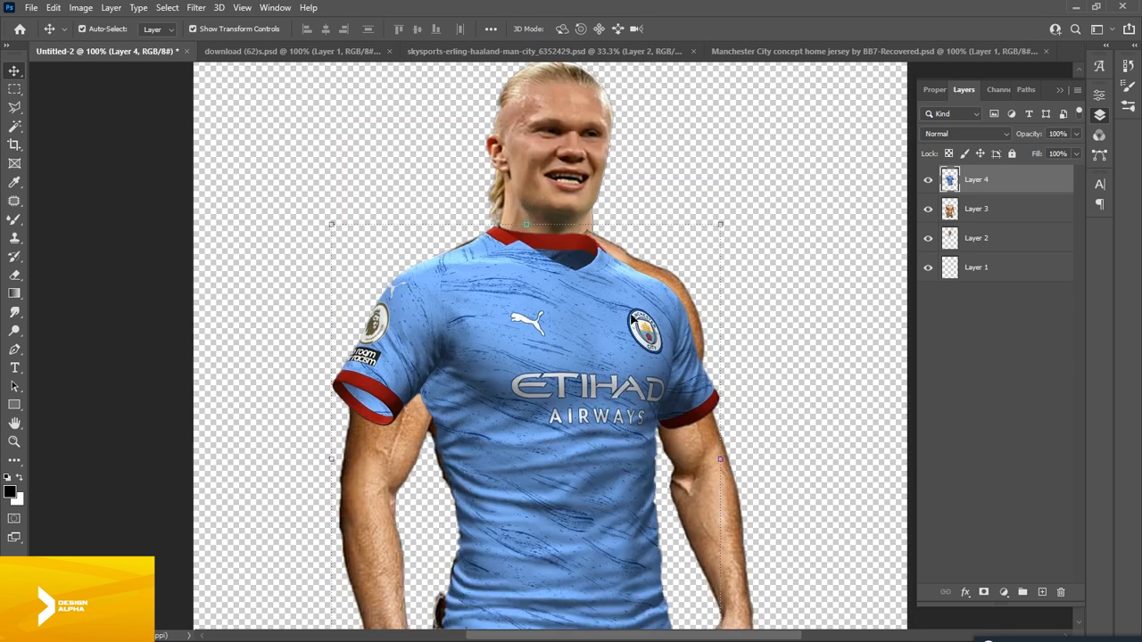
left_click_drag(620, 321, 791, 330)
key("ctrl+z")
key("ctrl+z")
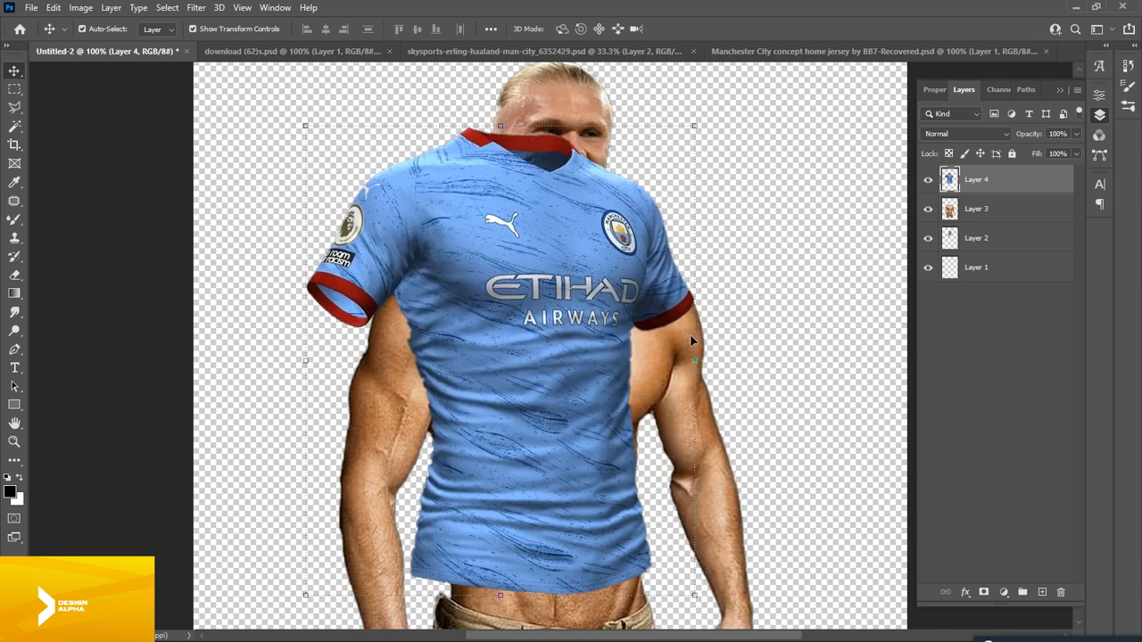
Position the jersey on the torso with its collar at the neck and enlarge it slightly to cover the shoulders
left_click_drag(585, 232, 594, 340)
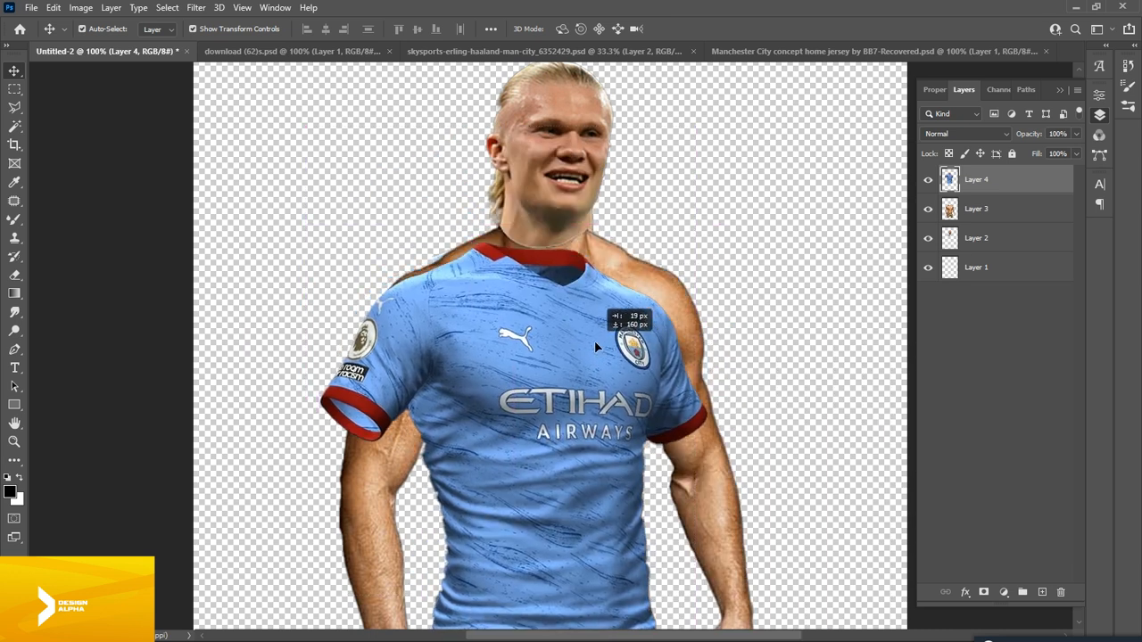
left_click_drag(711, 240, 723, 226)
left_click_drag(543, 302, 570, 297)
key("Return")
left_click_drag(617, 215, 610, 249)
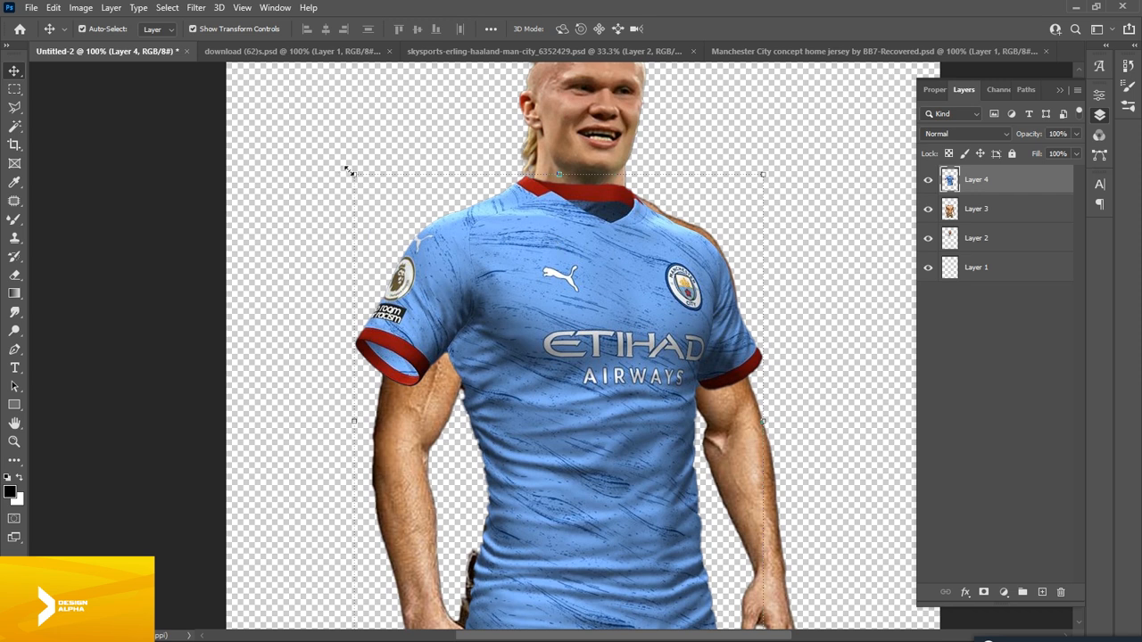
Warp the jersey on Layer 4 so its shoulders, sleeves and collar follow the body's outline
key("ctrl+t")
right_click(354, 175)
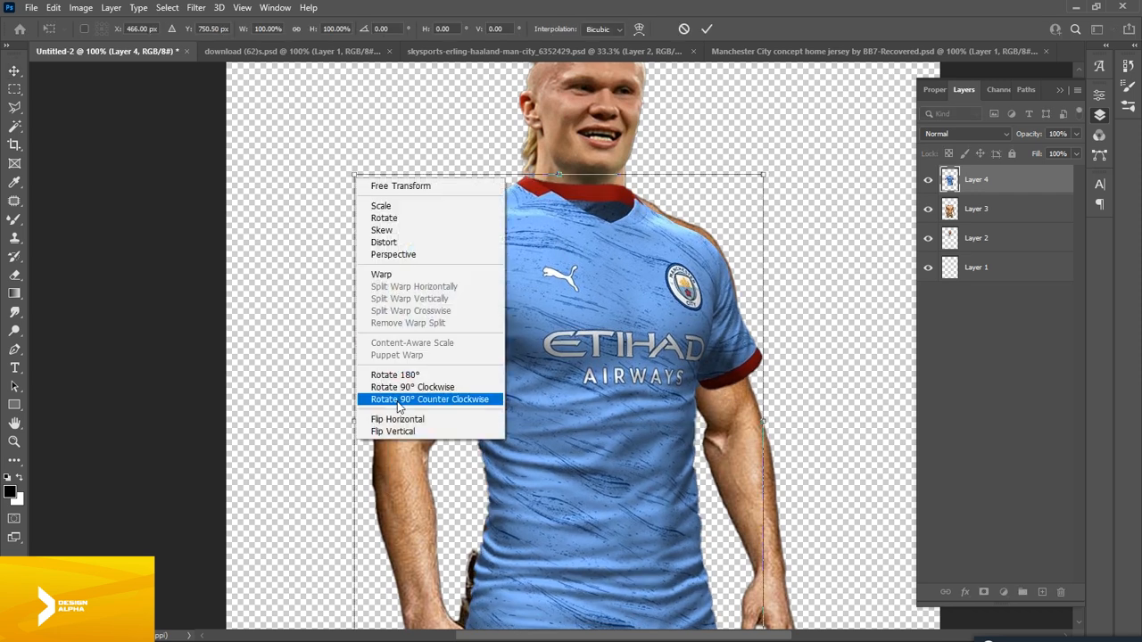
left_click(384, 277)
left_click_drag(434, 270, 448, 268)
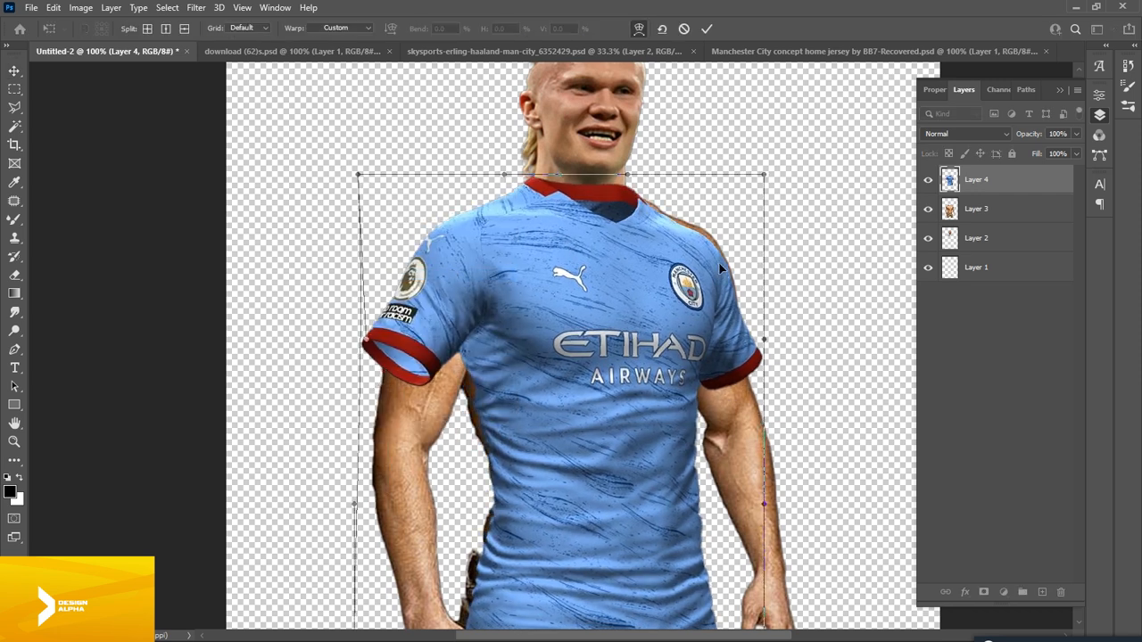
left_click_drag(718, 263, 719, 255)
left_click_drag(450, 408, 454, 412)
mouse_move(468, 272)
left_mouse_down()
mouse_move(496, 264)
mouse_move(469, 278)
left_mouse_up()
left_click_drag(519, 211, 514, 213)
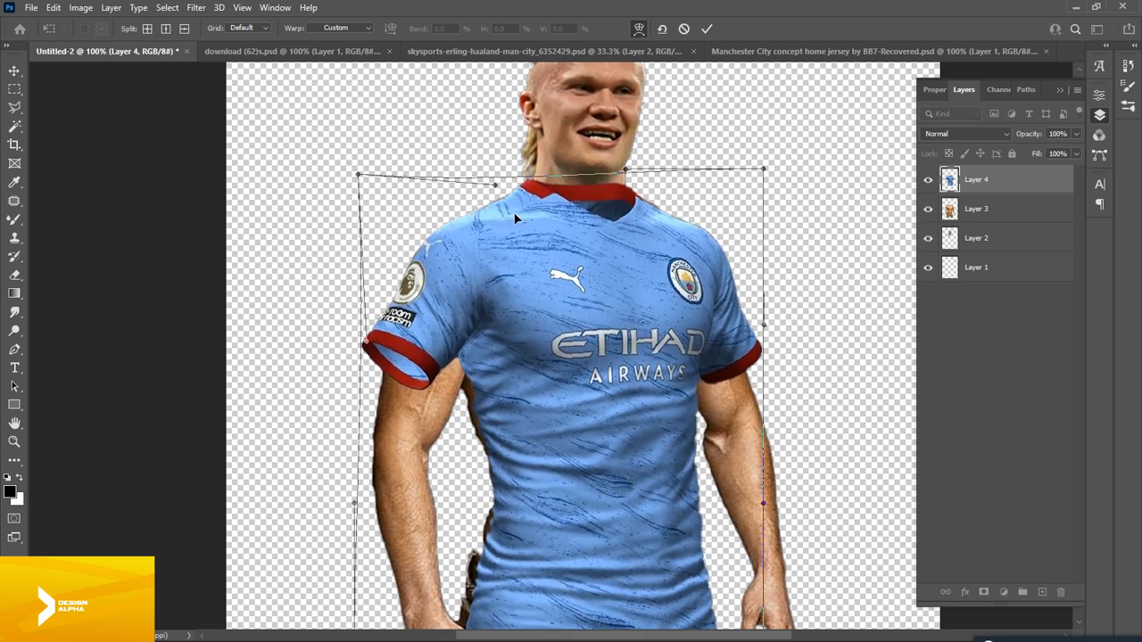
key("Return")
Finish the warp on the jersey's neckline area and apply it to Layer 4
left_click_drag(635, 429, 609, 381)
key("ctrl+minus")
key("ctrl+minus")
key("ctrl+plus")
key("ctrl+plus")
scroll(700, 379, "up", 1)
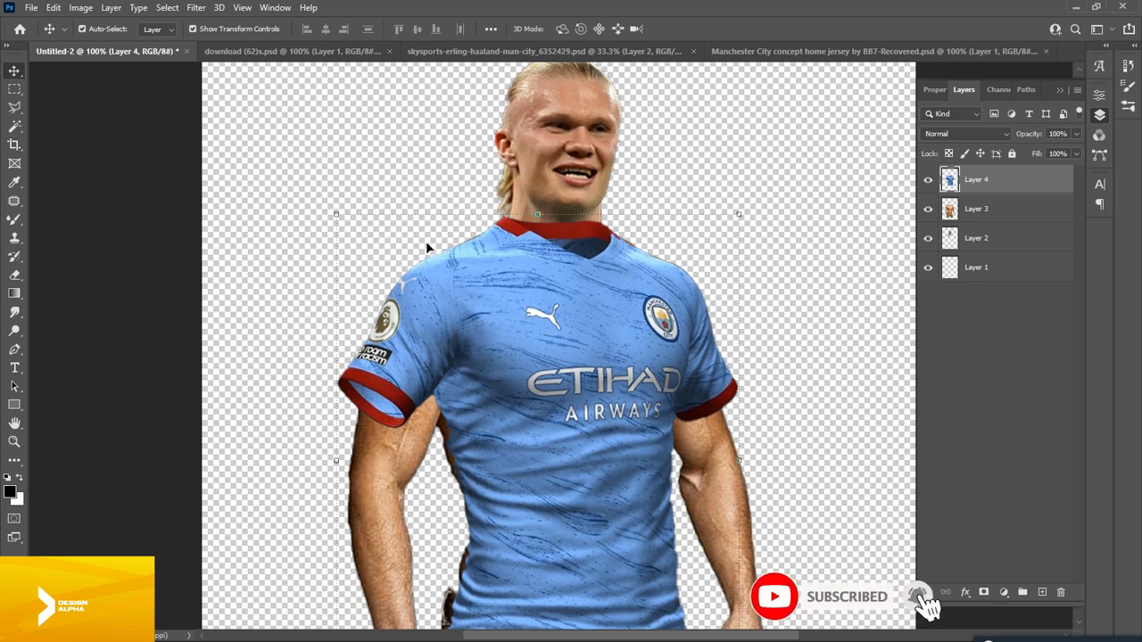
Start Puppet Warp on the jersey and pin the outline from the collar down the league-badge sleeve, waist and hem
left_click(55, 7)
left_click(92, 290)
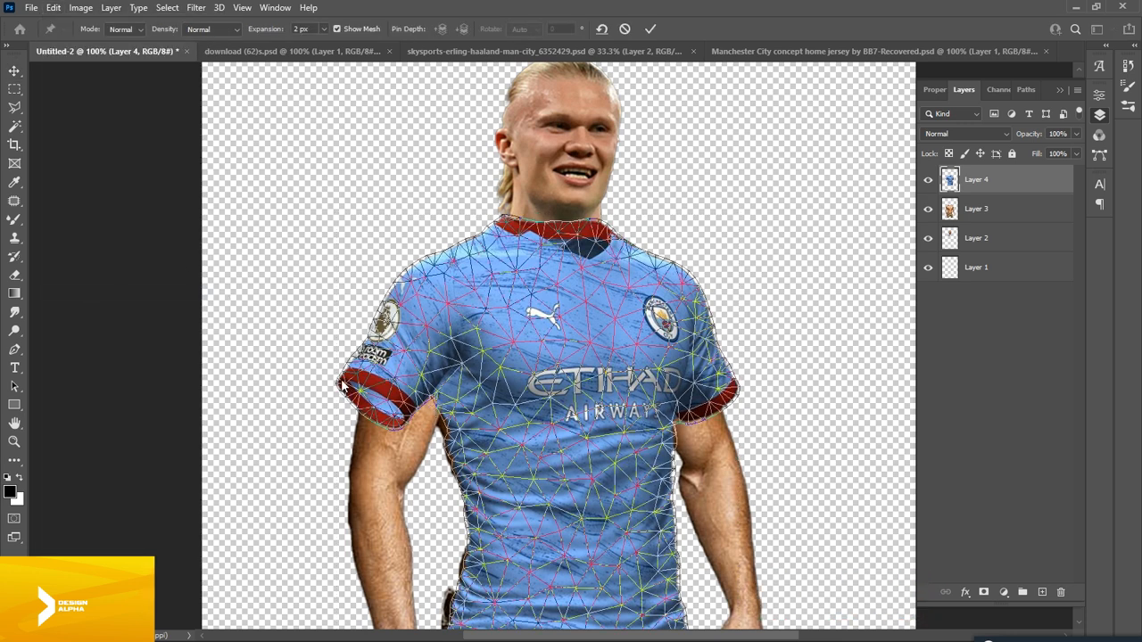
key("ctrl+plus")
left_click(465, 152)
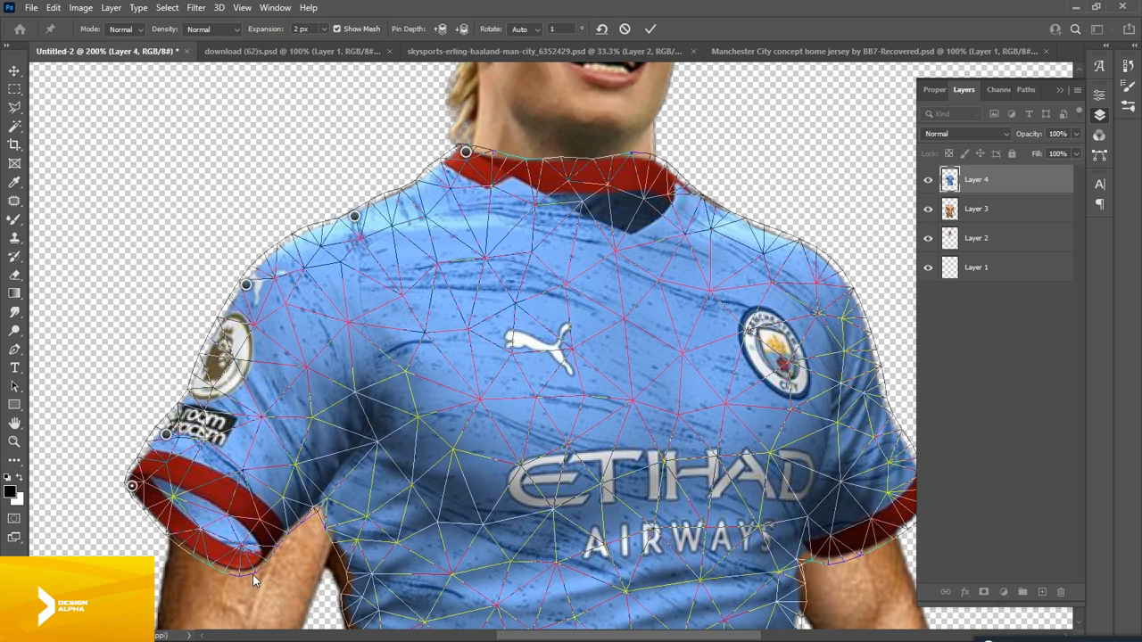
scroll(434, 207, "down", 5)
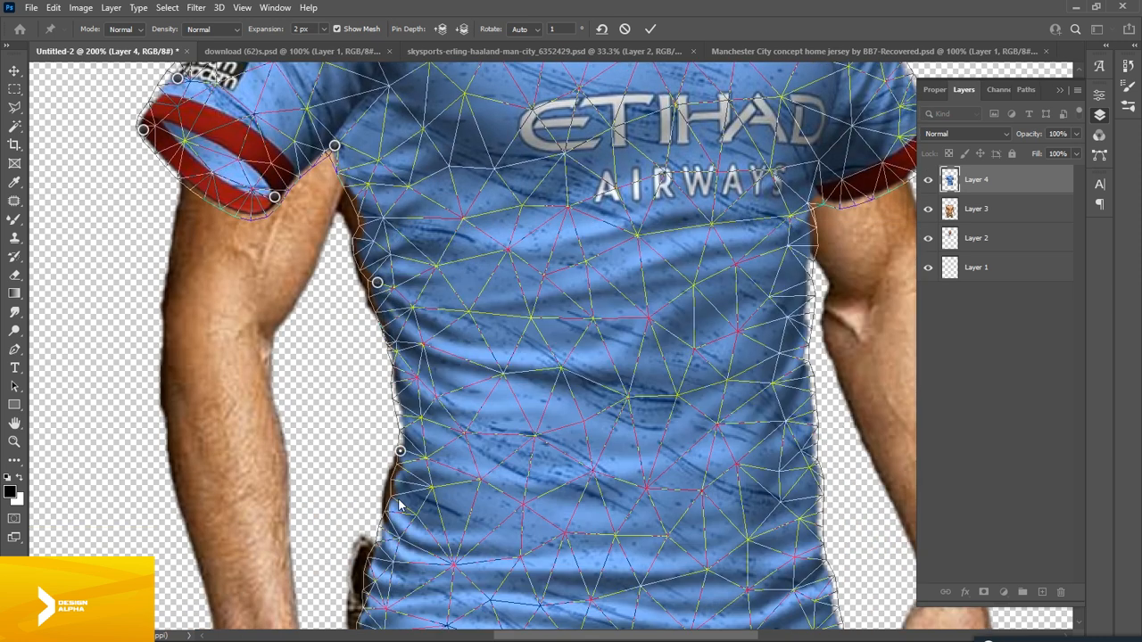
scroll(401, 505, "down", 4)
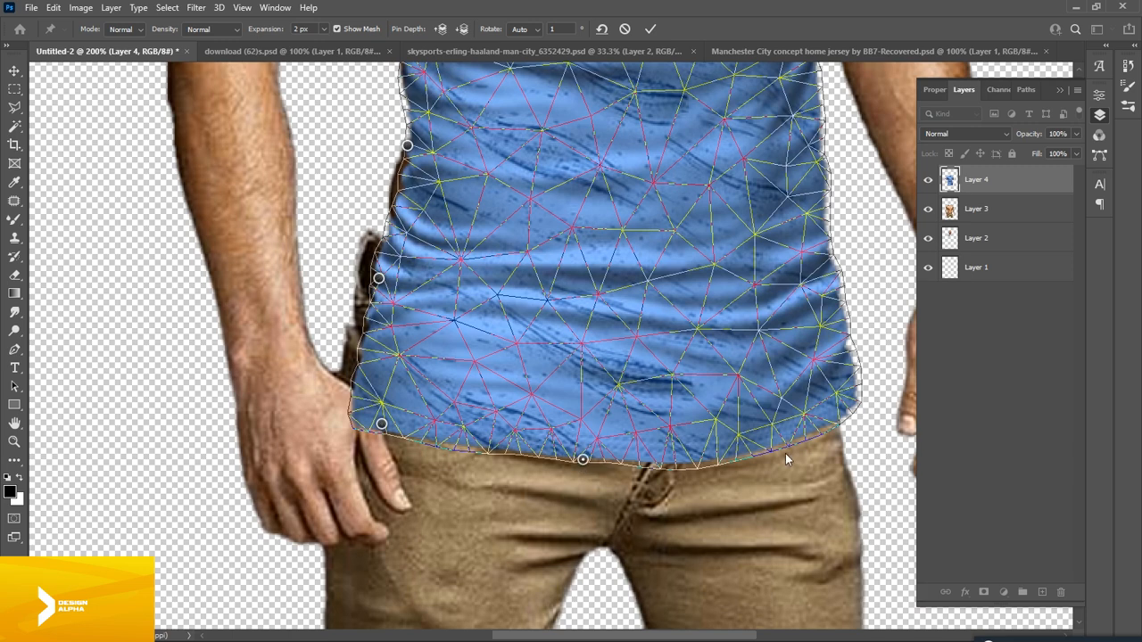
scroll(854, 395, "up", 8)
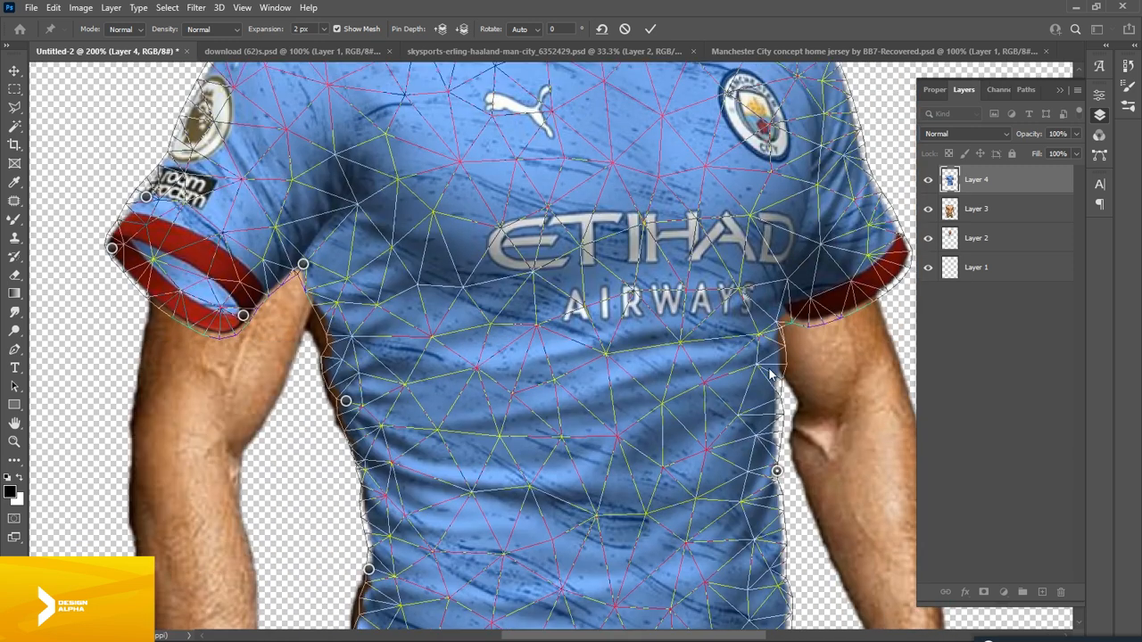
Add puppet pins around the club-crest side's armpit, sleeve cuff, shoulder and collar
left_click_drag(890, 288, 770, 350)
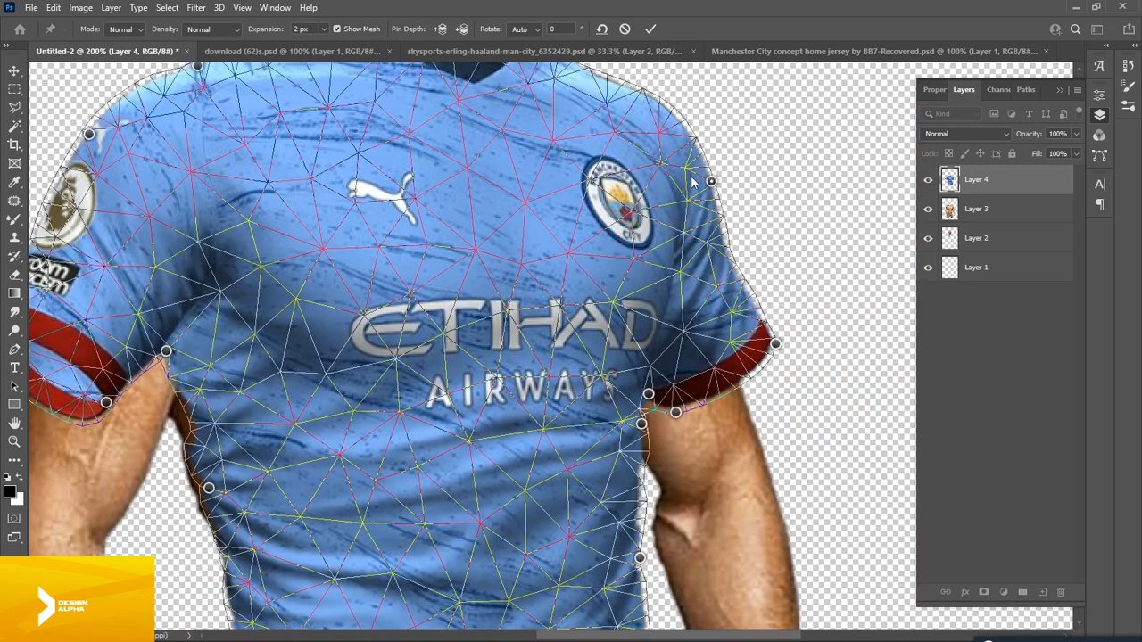
left_click_drag(638, 93, 744, 305)
left_click_drag(706, 475, 617, 173)
left_click_drag(67, 303, 229, 307)
Pull the league-badge sleeve's inner cuff corner and armpit pins toward the torso and down to widen the sleeve
left_click_drag(296, 318, 317, 338)
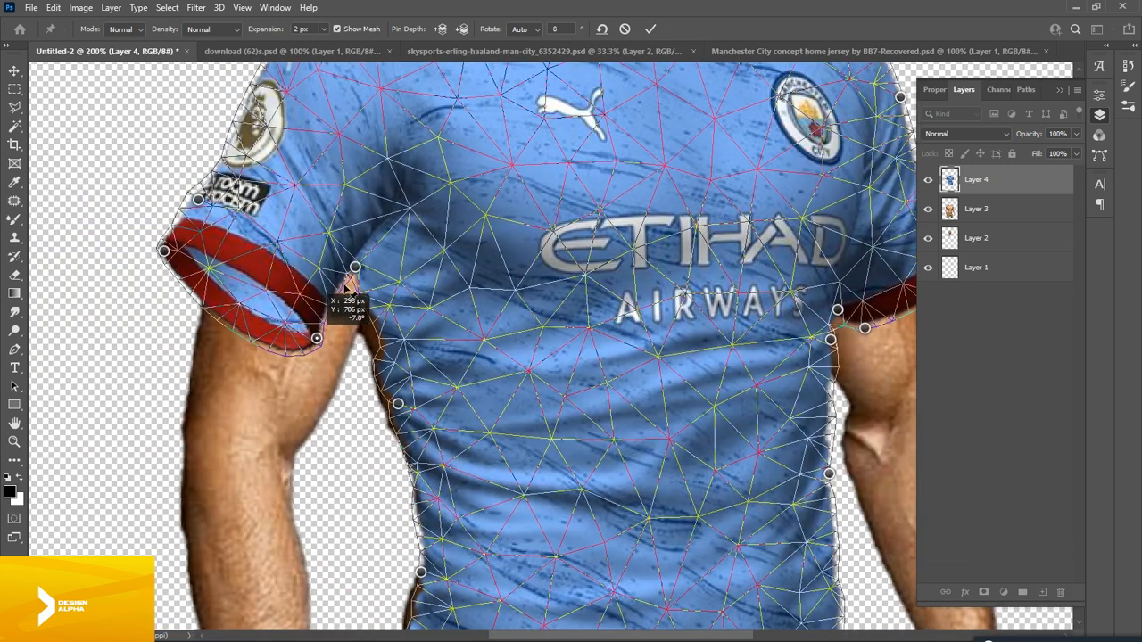
left_click_drag(354, 266, 375, 279)
left_click_drag(317, 338, 345, 358)
left_click_drag(360, 312, 365, 324)
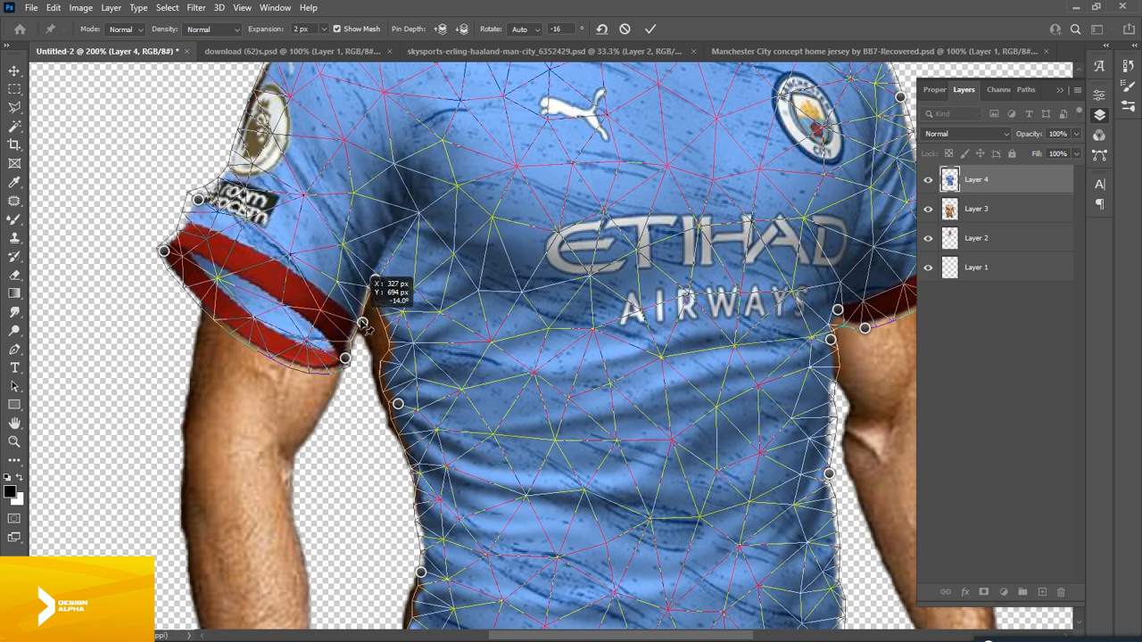
Pull the league-badge sleeve's outer cuff pins inward and fine-tune its armpit pins to fit the arm
left_click_drag(165, 251, 185, 287)
left_click_drag(199, 198, 222, 195)
left_click_drag(187, 288, 278, 539)
left_click_drag(352, 280, 347, 291)
left_click(331, 346)
left_click_drag(330, 346, 323, 346)
Undo the stray pin move and adjust the puppet pins at the club-crest side's armpit and inner cuff
left_click_drag(601, 254, 343, 382)
left_click_drag(459, 286, 416, 311)
key("ctrl+z")
left_click_drag(576, 325, 408, 103)
left_click_drag(477, 483, 455, 462)
left_click(459, 481)
left_click(455, 462)
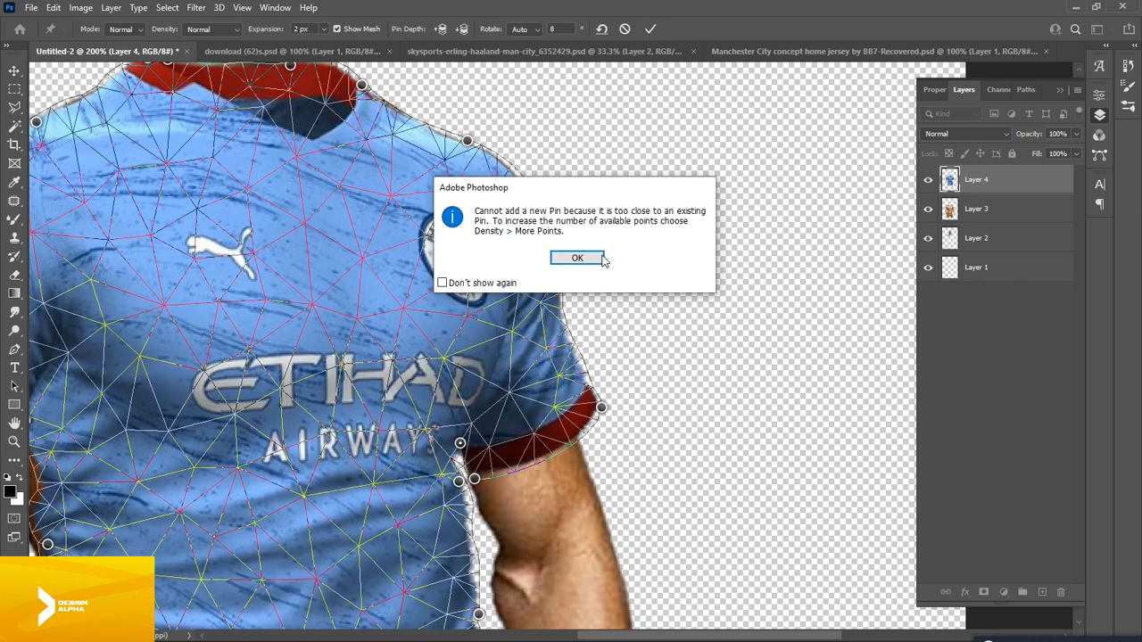
key("Return")
left_click_drag(461, 443, 468, 443)
Move the armpit and upper side pins on the league-badge side outward to cover the bare skin
left_click_drag(386, 227, 643, 209)
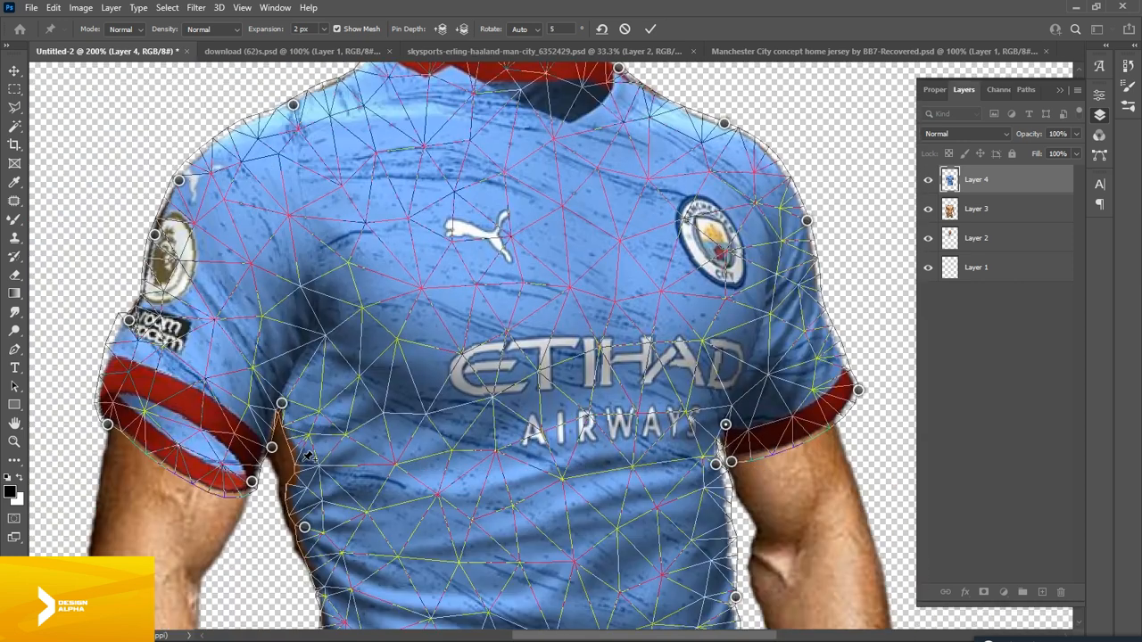
left_click_drag(282, 406, 266, 410)
left_click_drag(292, 476, 277, 464)
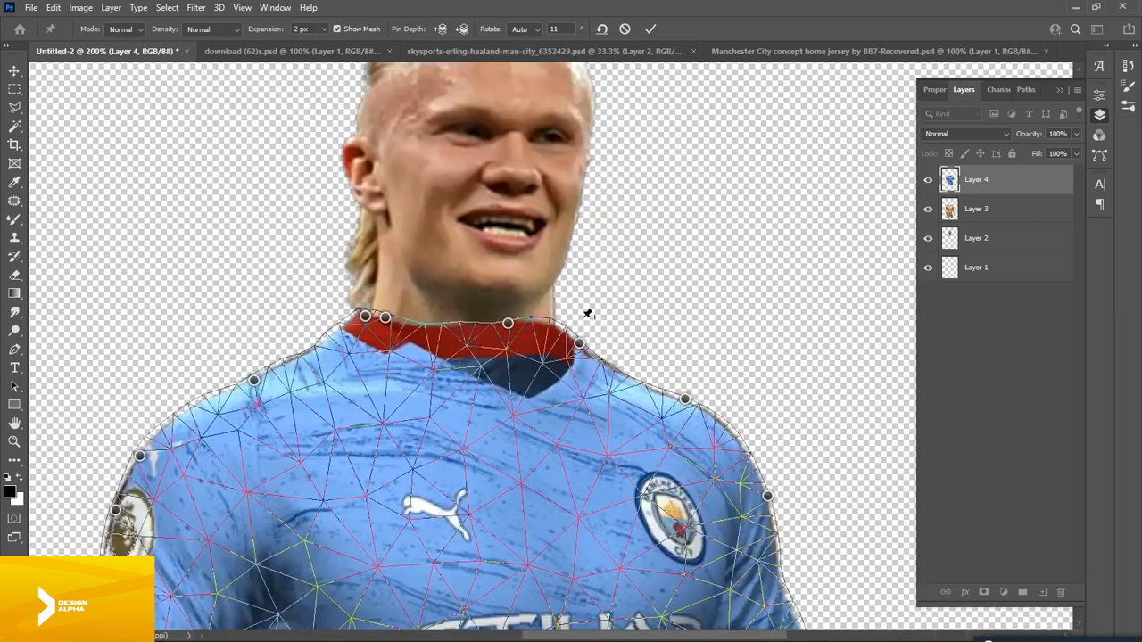
Add and shift puppet pins around the collar so it wraps the neck, and pull the V-neck's point lower
left_click_drag(585, 314, 607, 364)
mouse_move(366, 319)
left_mouse_down()
mouse_move(346, 344)
mouse_move(367, 327)
left_mouse_up()
left_click_drag(507, 323, 444, 347)
left_click(544, 335)
left_click(578, 257)
left_click_drag(510, 411, 461, 427)
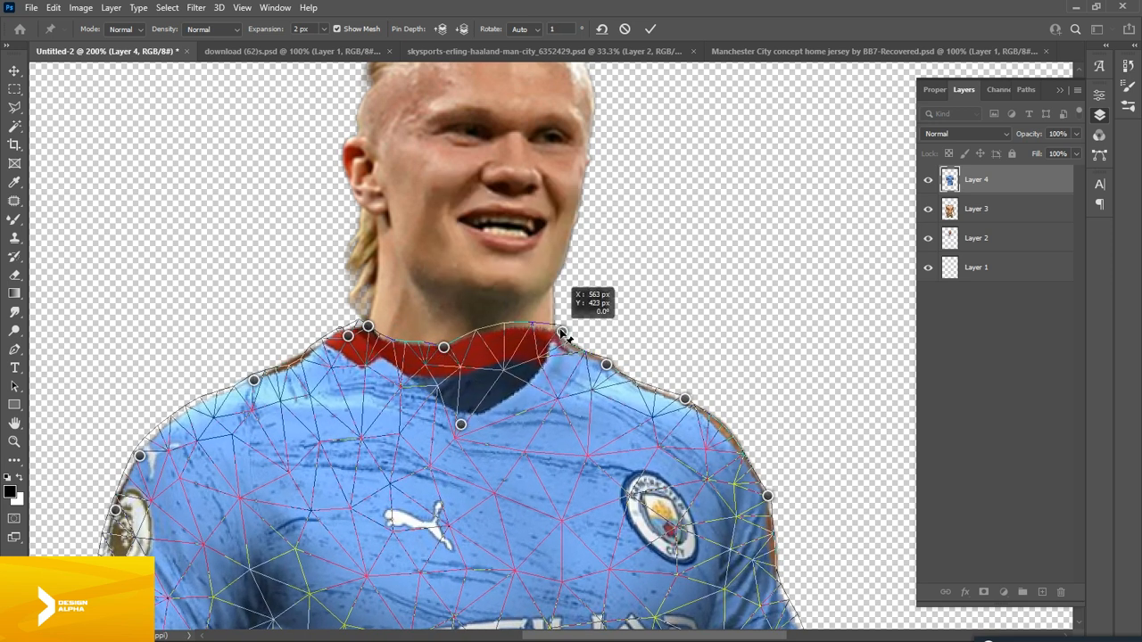
left_click(591, 354)
left_click(581, 257)
left_click_drag(584, 355, 590, 352)
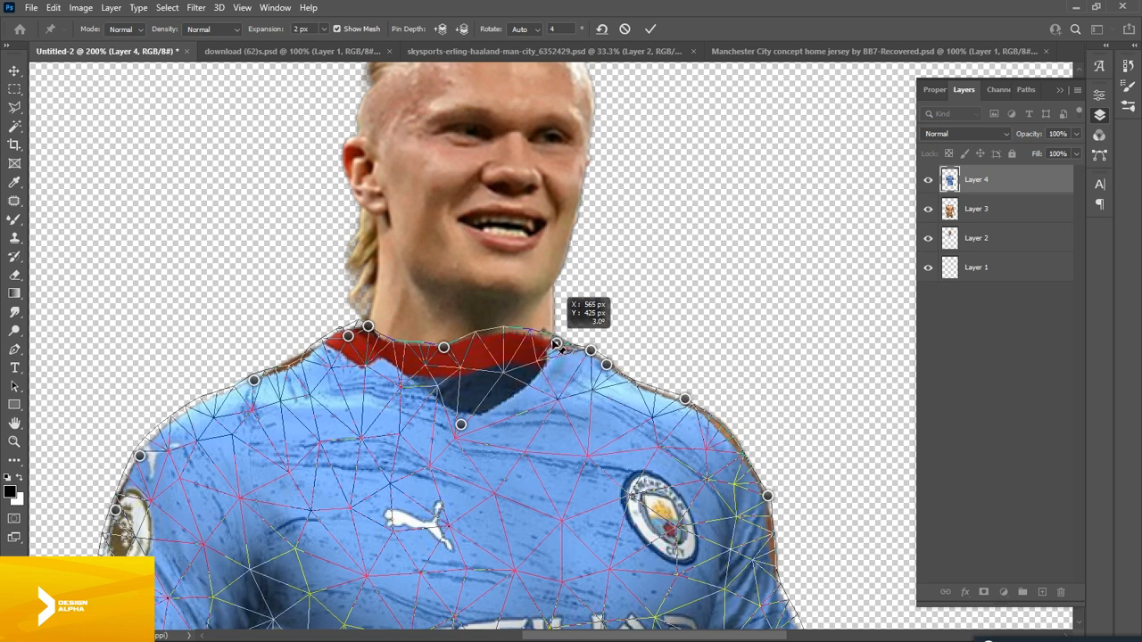
left_click_drag(460, 425, 459, 438)
Nudge the club-crest shoulder pins outward to follow the body and apply the puppet warp
left_click_drag(768, 496, 766, 493)
left_click_drag(739, 441, 737, 437)
left_click_drag(780, 541, 634, 263)
key("ctrl+minus")
key("ctrl+minus")
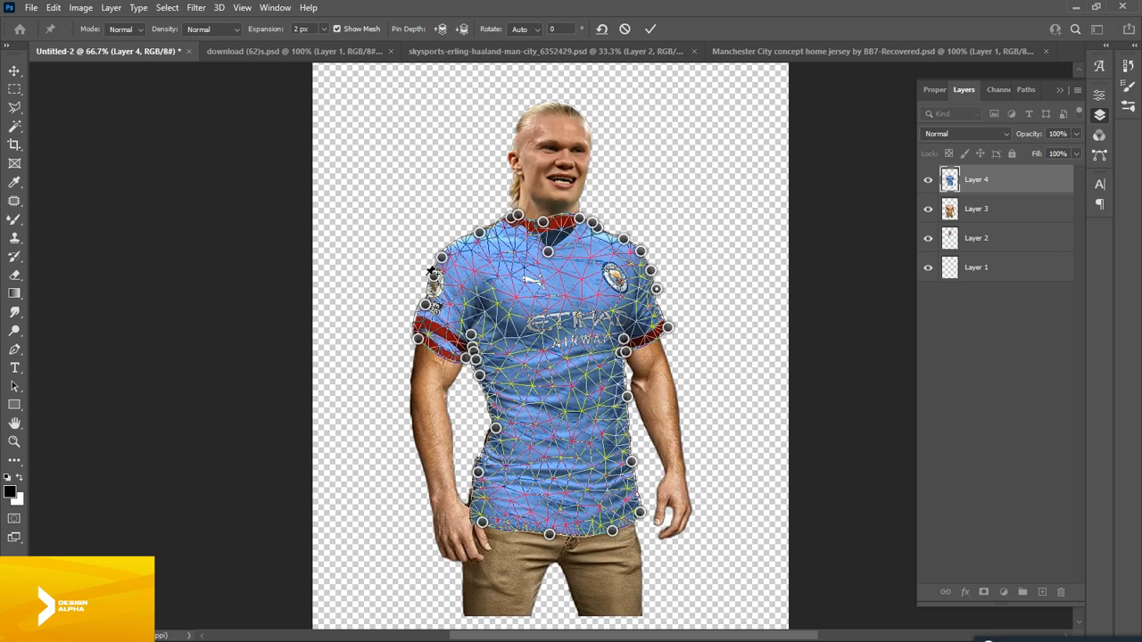
key("Return")
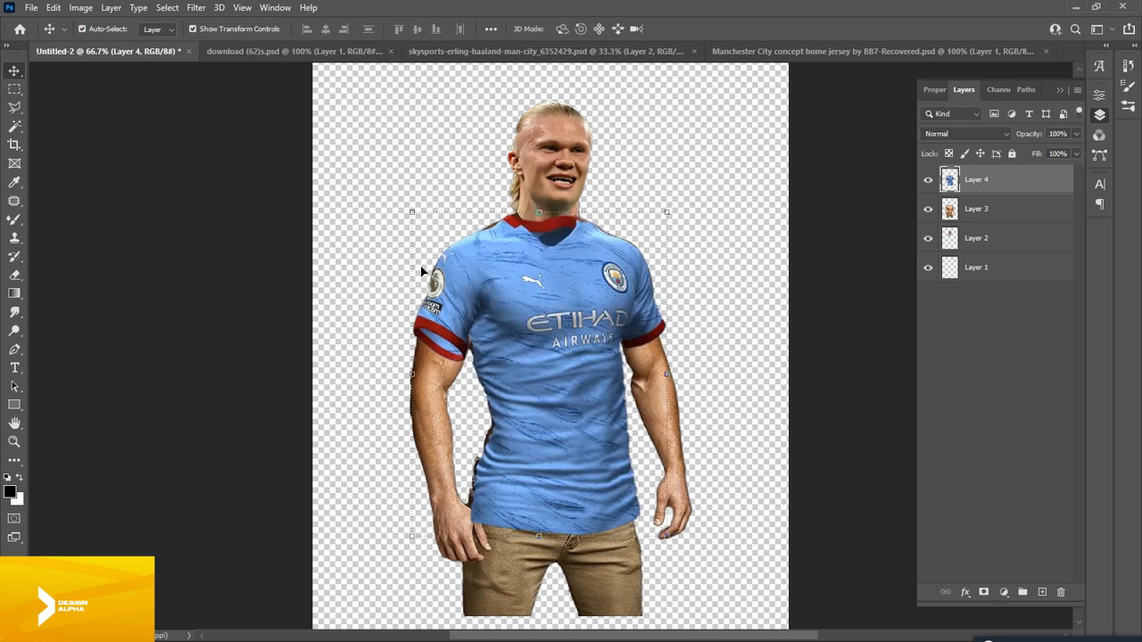
Copy the arm from download (62)s into Untitled-2, enlarge it to about 151%, and fit it over the league-badge side's arm
left_click(765, 241)
key("ctrl+plus")
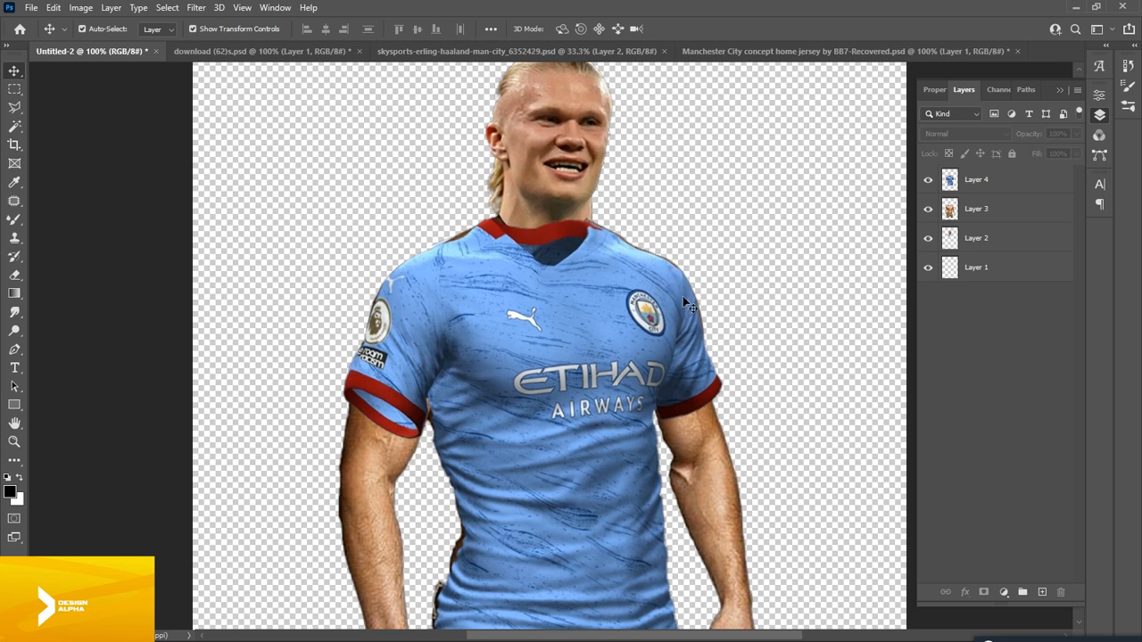
key("ctrl+Tab")
left_click_drag(442, 380, 369, 404)
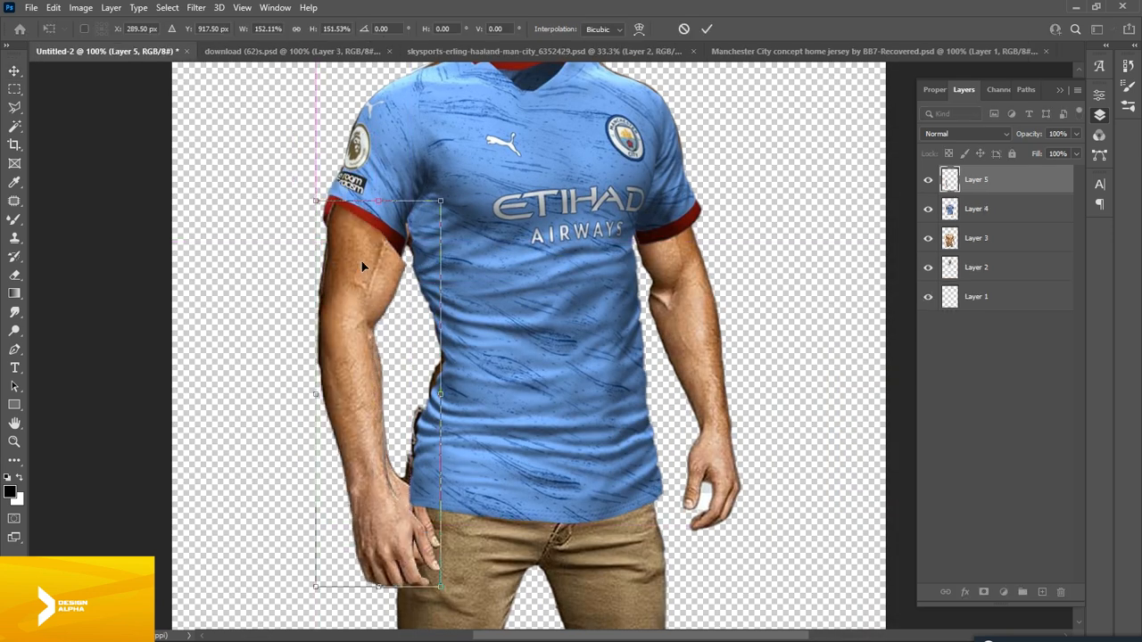
left_click_drag(361, 260, 363, 251)
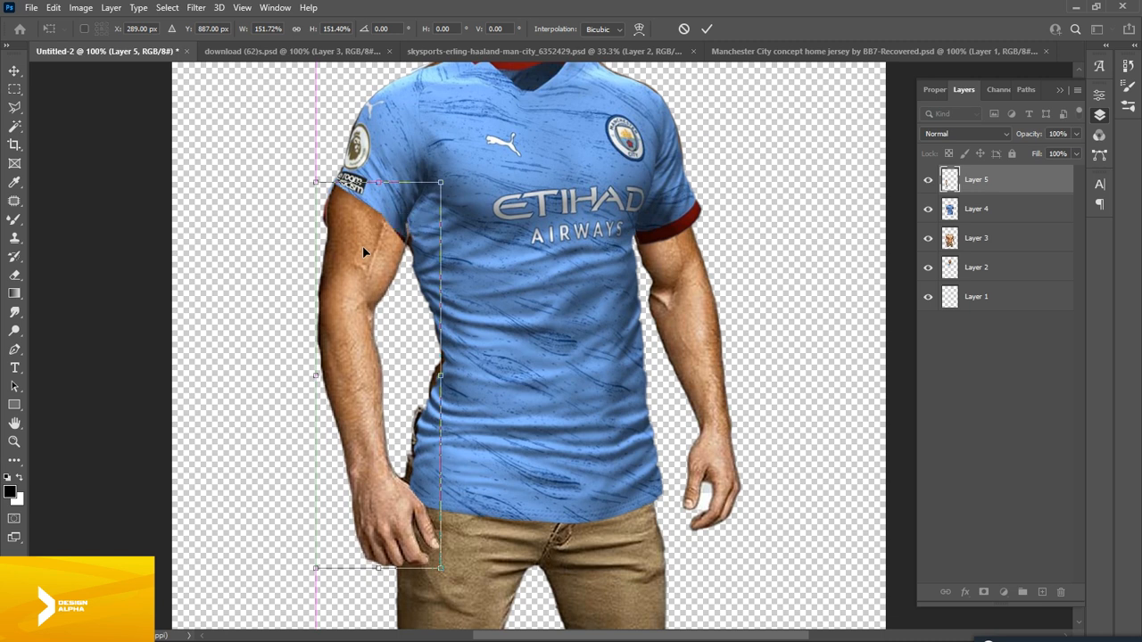
key("Return")
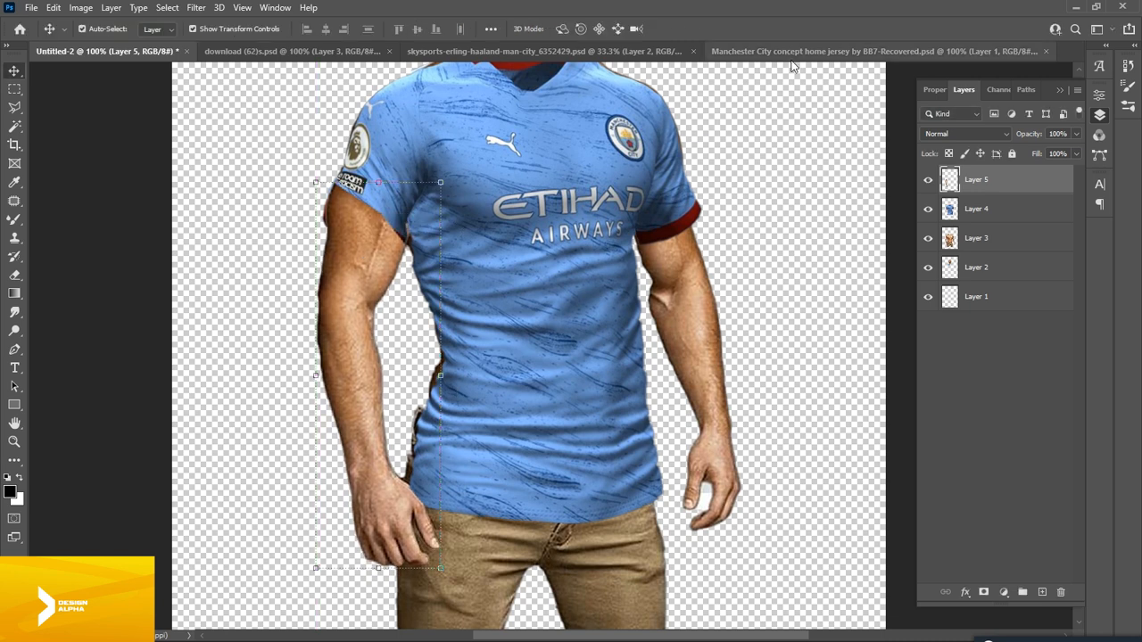
Copy the other arm, on Layer 2 of download (62)s, into Untitled-2
left_click(293, 51)
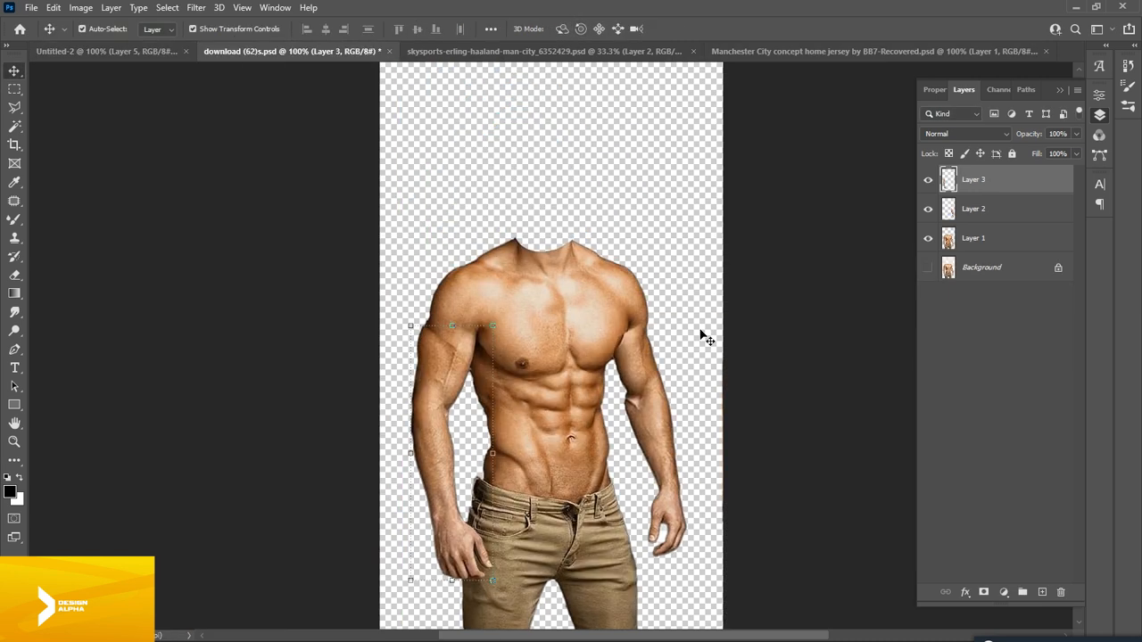
left_click(665, 390)
left_click(171, 51)
left_click_drag(172, 51, 680, 310)
Enlarge the copied arm to about 150% and align it over the club-crest side's arm
left_click_drag(718, 194, 738, 163)
left_click_drag(689, 231, 694, 279)
key("Right")
key("Right")
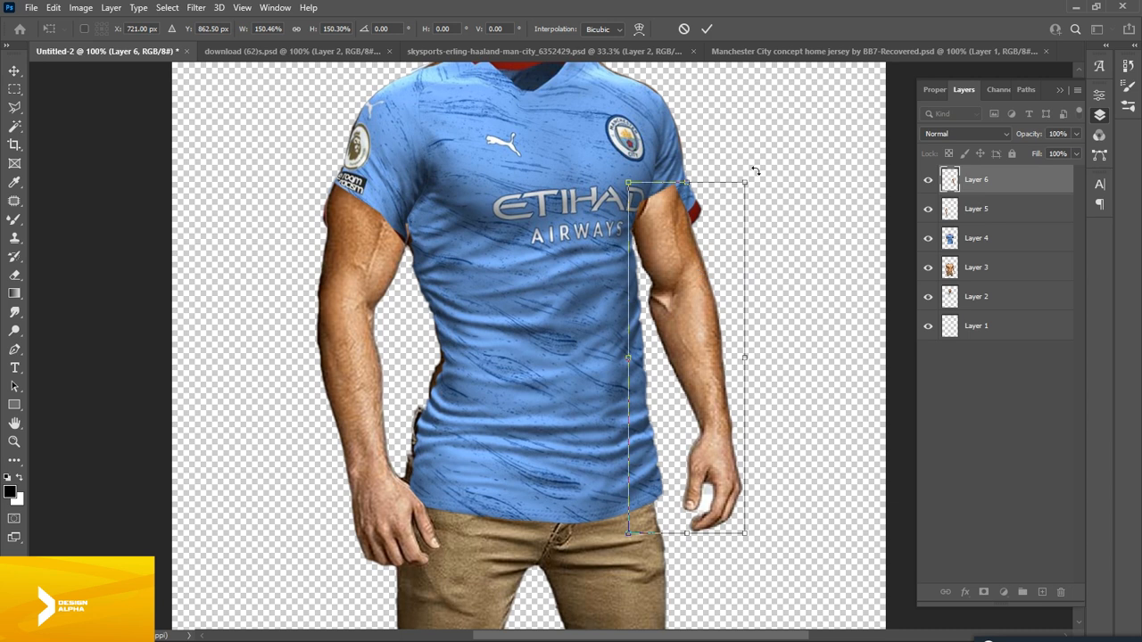
key("Right")
key("Right")
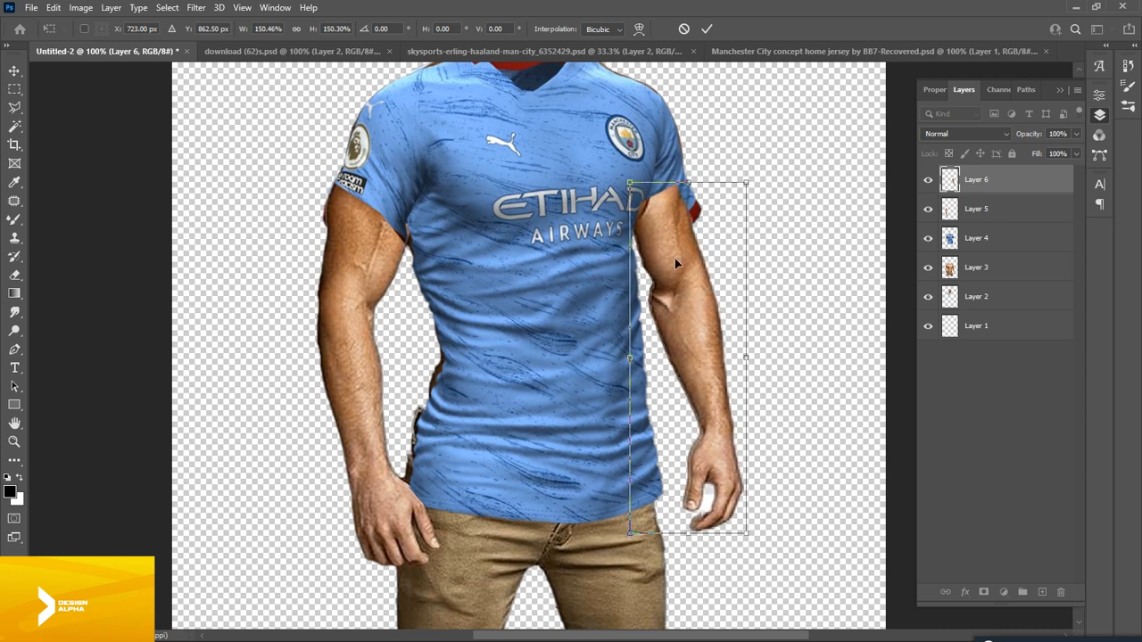
key("Return")
Hide the two copied arm layers, Layer 5 and Layer 6
left_click(195, 258)
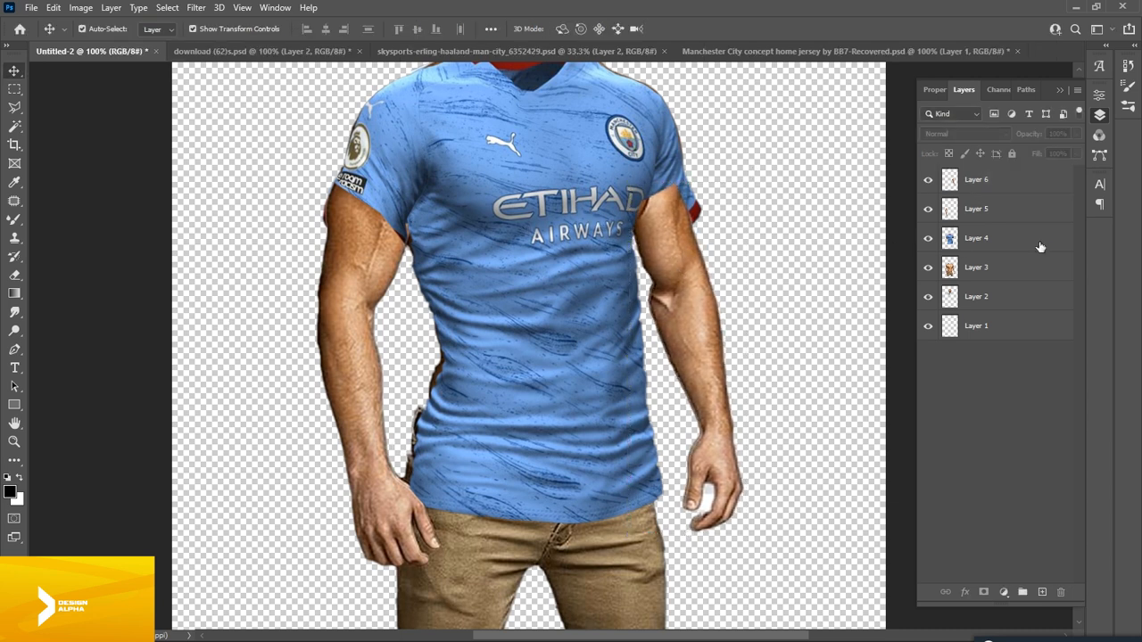
left_click(928, 209)
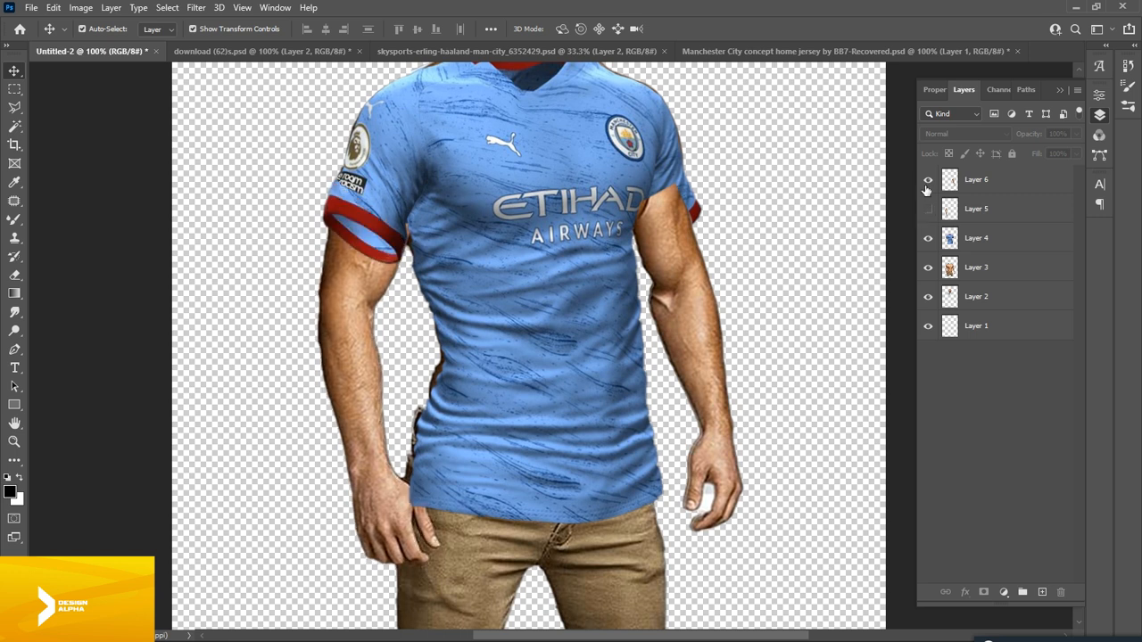
left_click(928, 179)
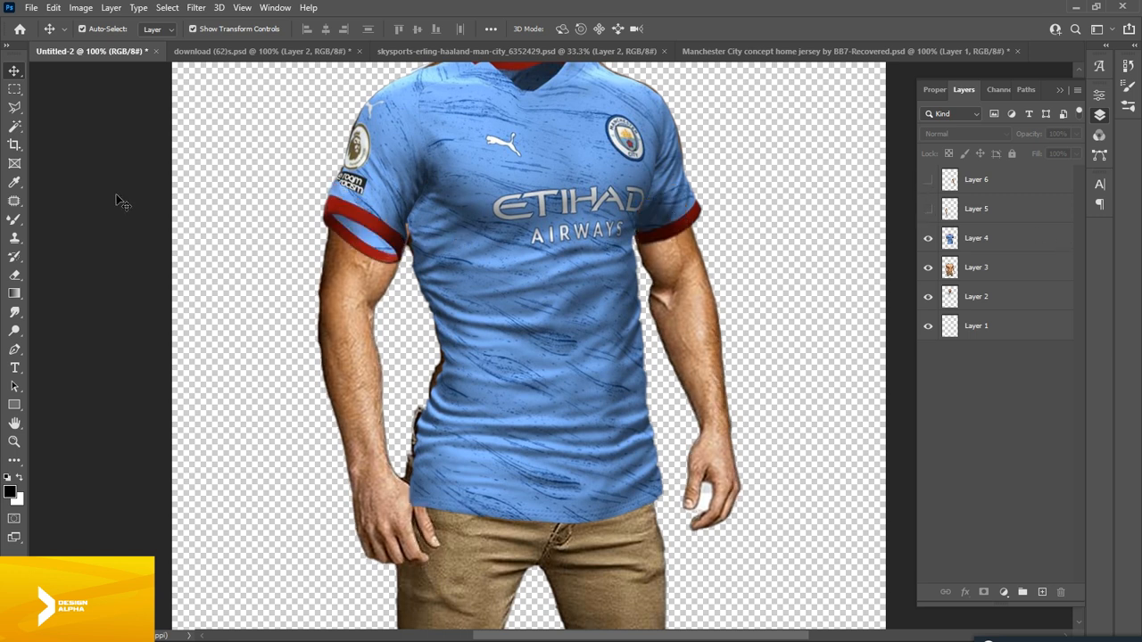
Outline the upper red band of the league-badge sleeve's cuff with the Polygonal Lasso and copy it to a new layer
left_click_drag(362, 226, 434, 298)
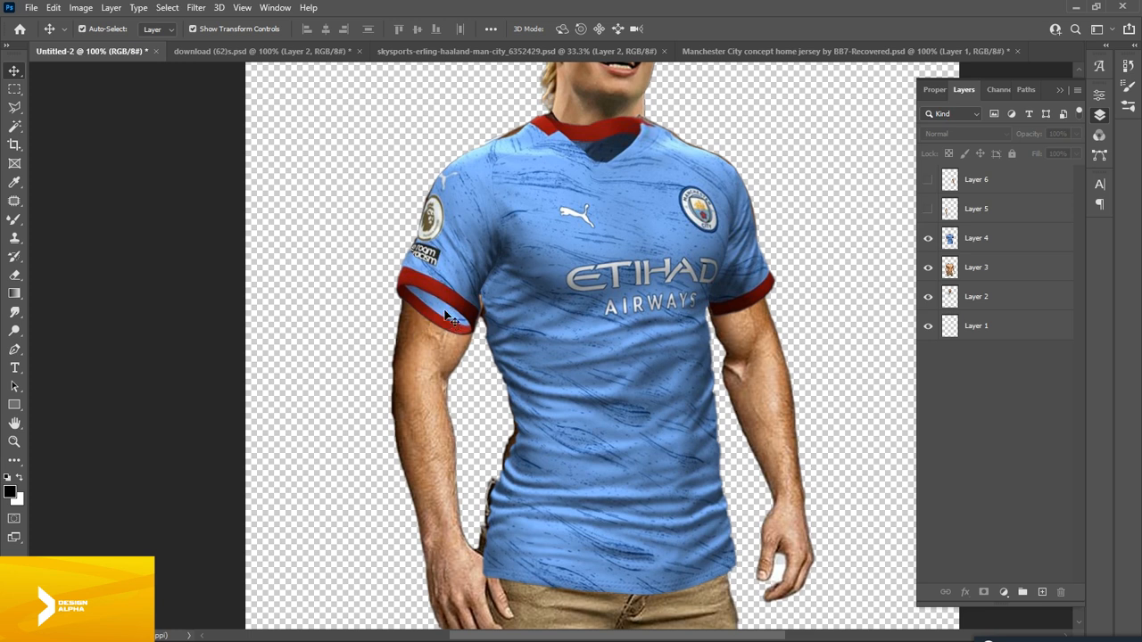
key("ctrl+plus")
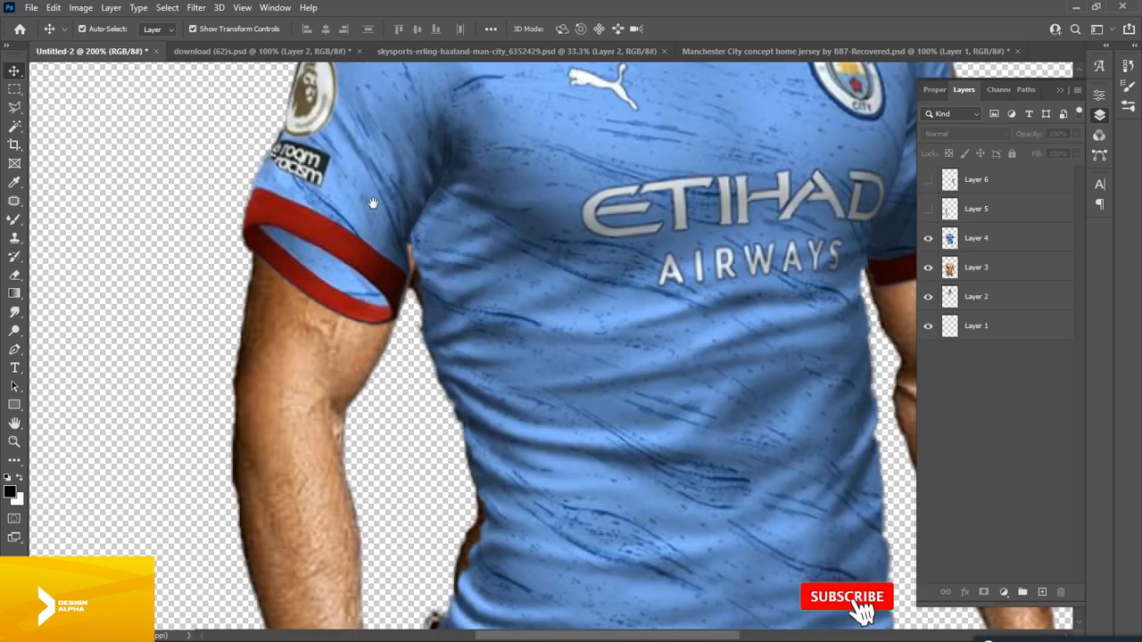
left_click_drag(374, 201, 426, 264)
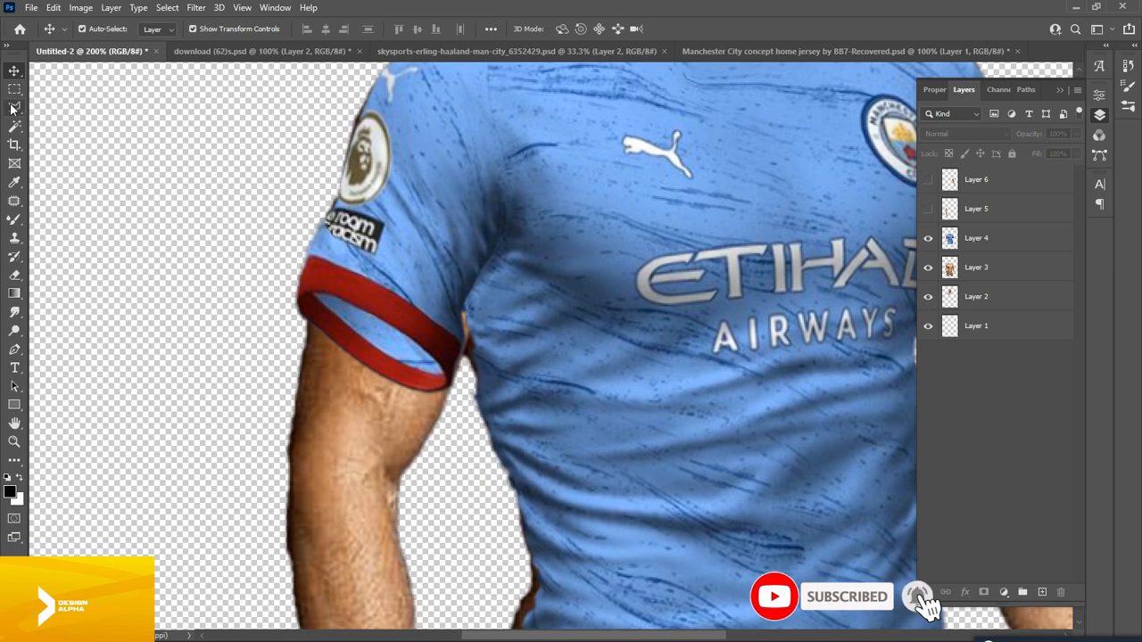
left_click(13, 108)
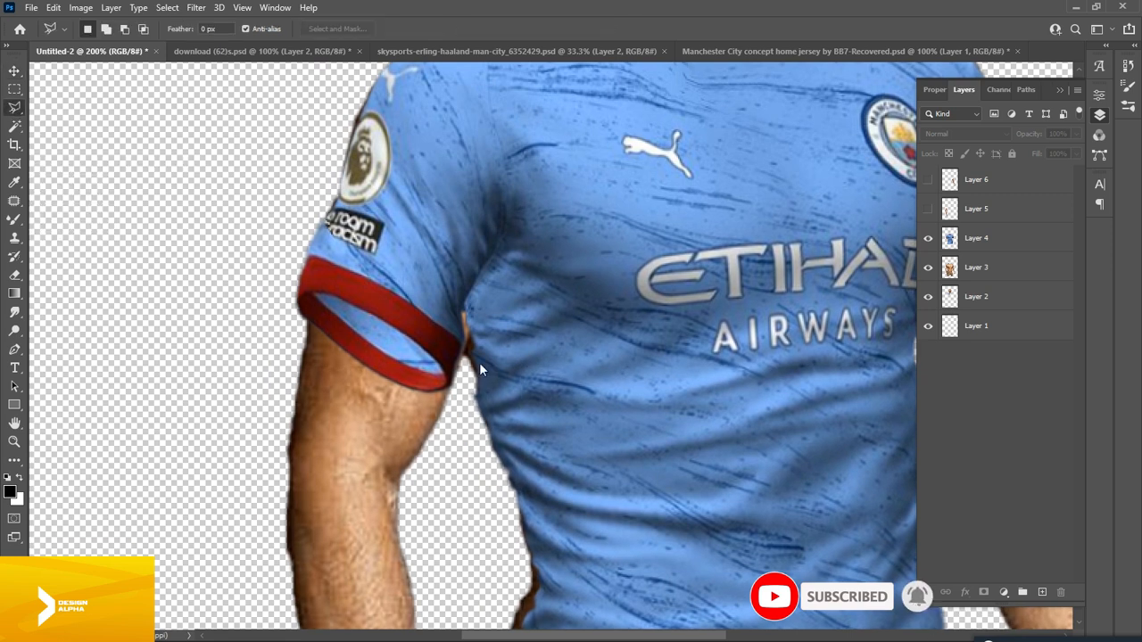
key("ctrl+plus")
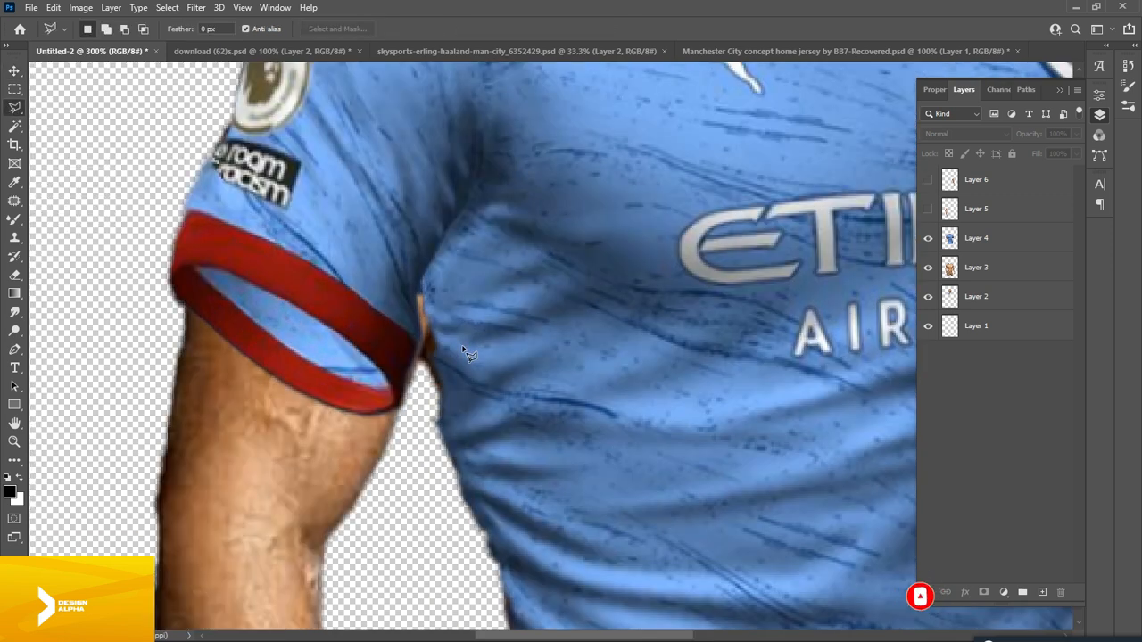
left_click(200, 194)
left_click(362, 272)
left_click(411, 327)
left_click(416, 362)
left_click(408, 428)
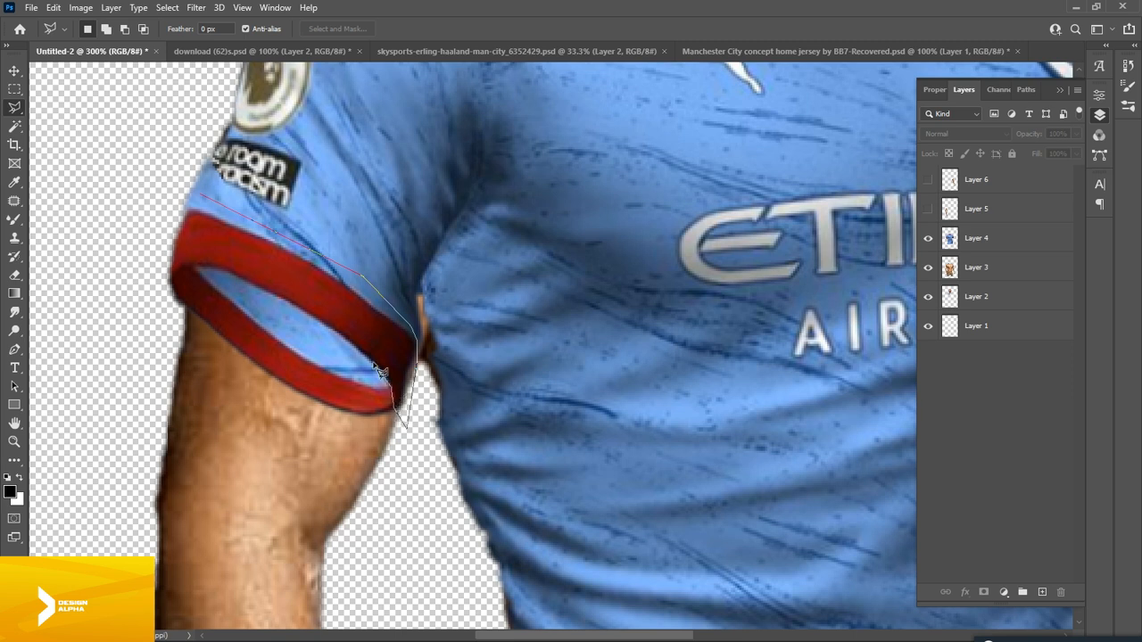
scroll(379, 369, "up", 2)
left_click(398, 398)
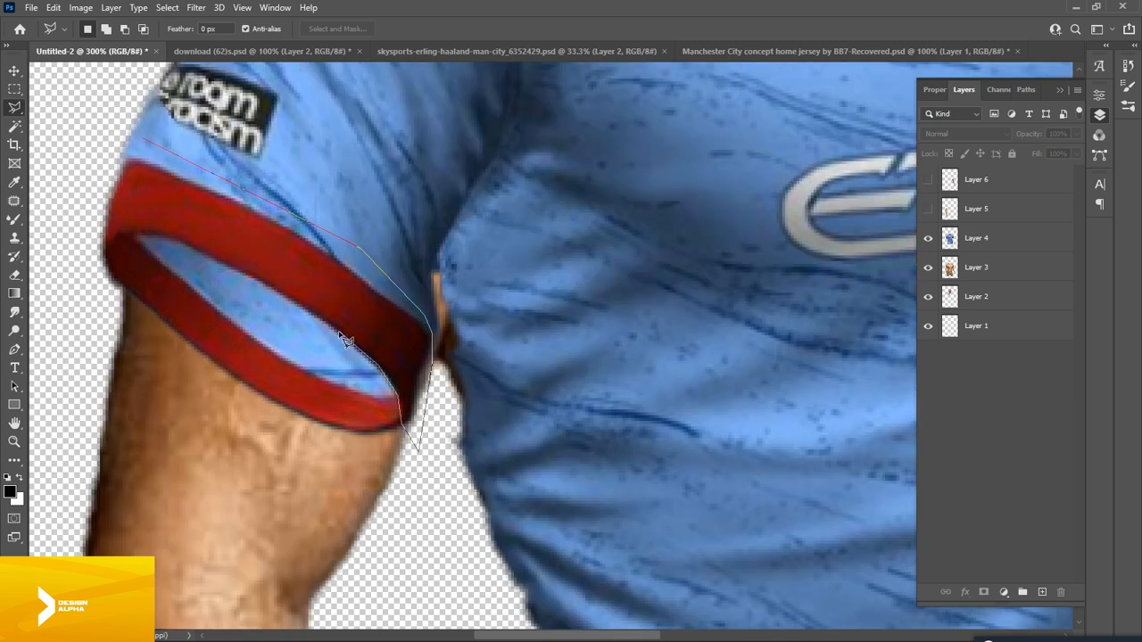
left_click(284, 299)
left_click(112, 244)
key("ctrl+j")
key("v")
left_click_drag(339, 276, 348, 283)
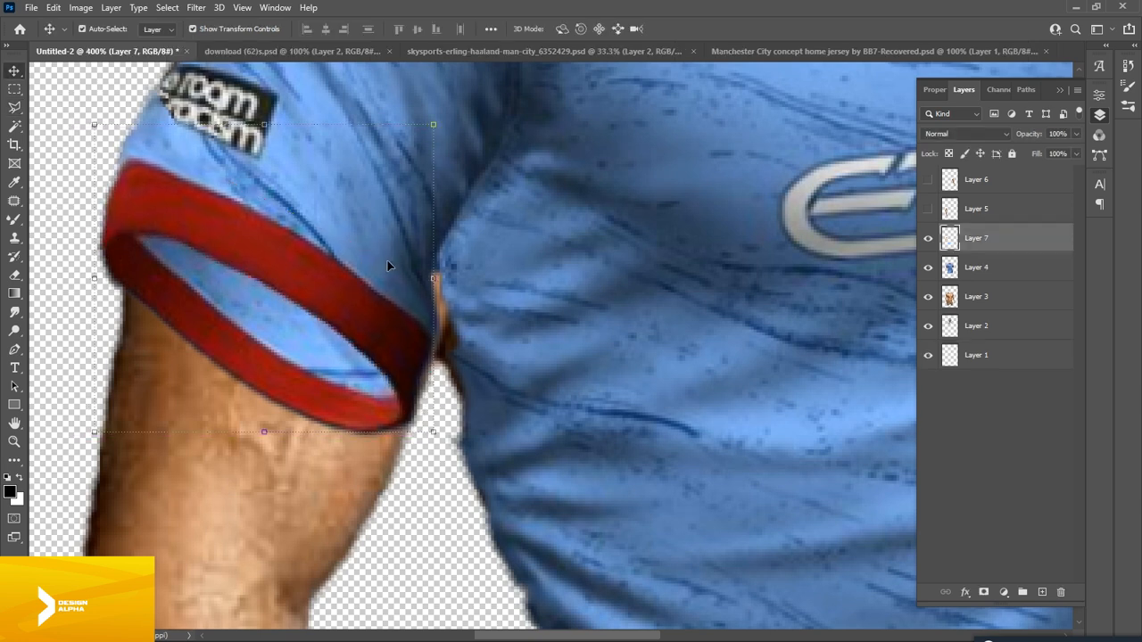
Copy the upper red band of the league-badge sleeve's cuff again, from Layer 4 onto a new layer
left_click_drag(678, 326, 334, 327)
left_click_drag(973, 295, 292, 319)
key("l")
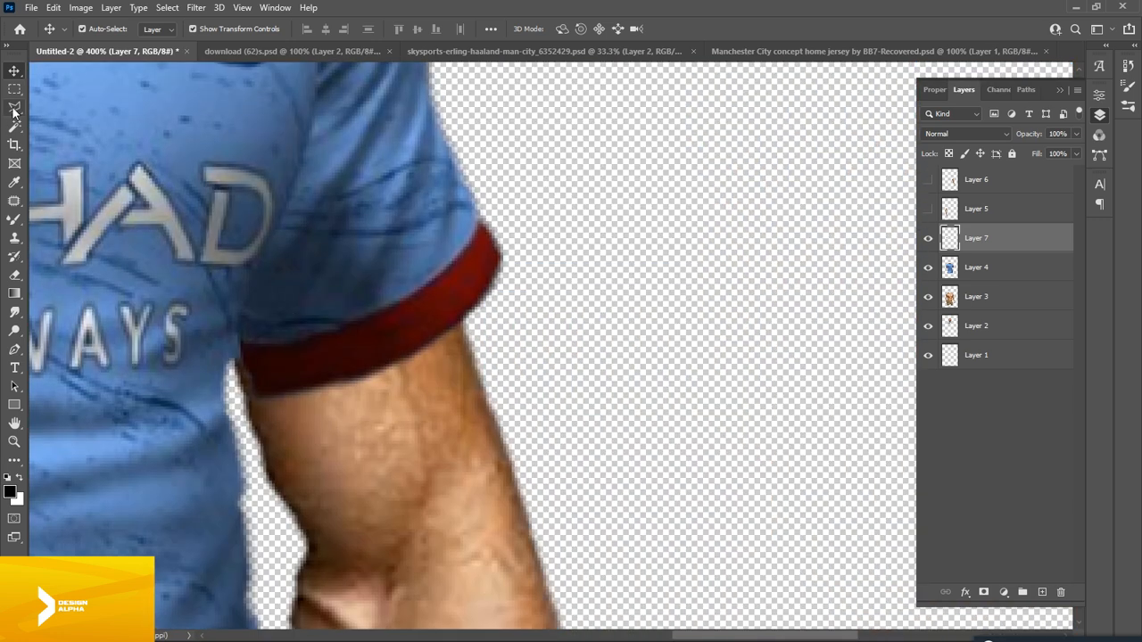
left_click(479, 221)
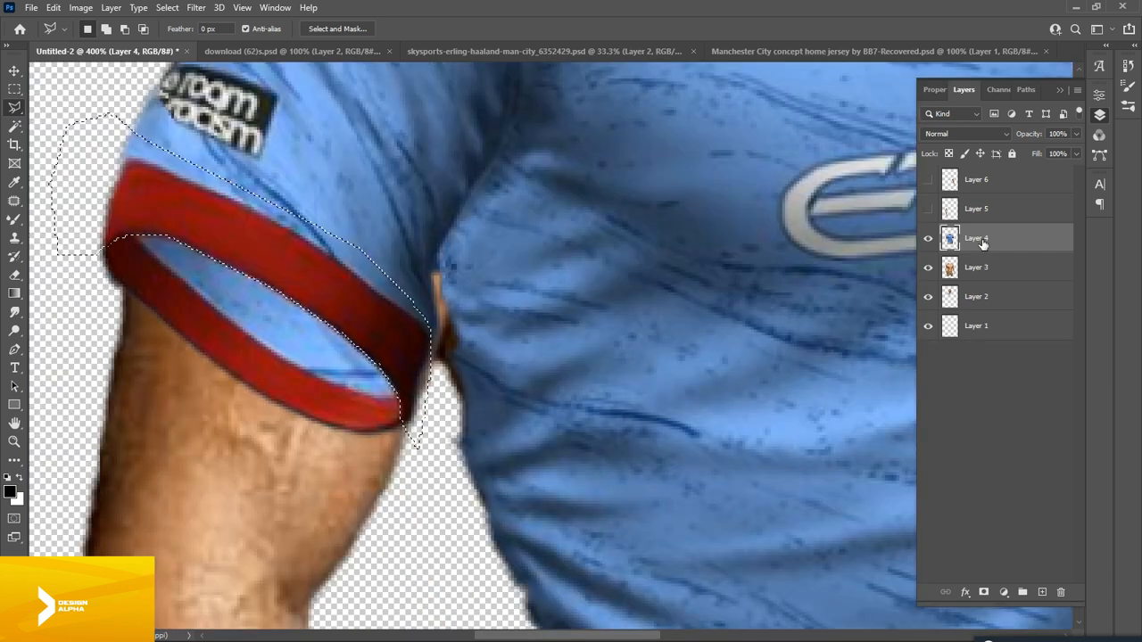
key("ctrl+c")
key("ctrl+v")
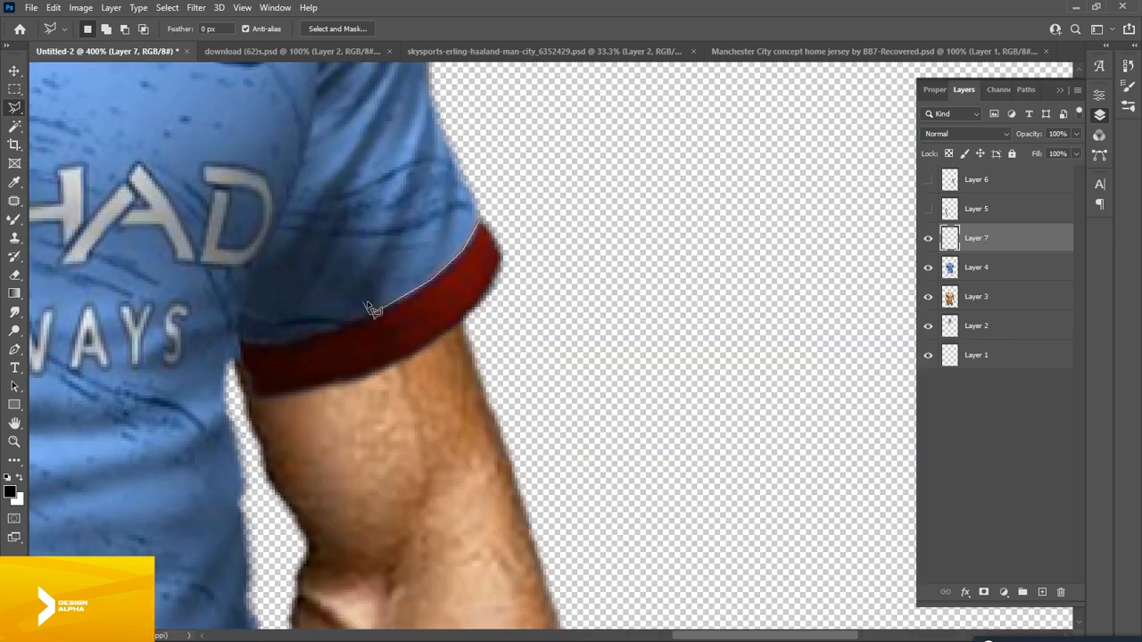
Outline the club-crest sleeve's red cuff with the Polygonal Lasso and copy it from Layer 4 to a new layer
mouse_move(369, 306)
left_mouse_down()
mouse_move(280, 349)
mouse_move(237, 429)
left_mouse_up()
left_click(231, 420)
left_click(384, 442)
left_click(541, 352)
double_click(559, 220)
left_click(1000, 271)
key("ctrl+c")
key("ctrl+v")
key("v")
left_click_drag(504, 282, 480, 282)
left_click(588, 282)
key("ctrl+minus")
key("ctrl+minus")
key("ctrl+minus")
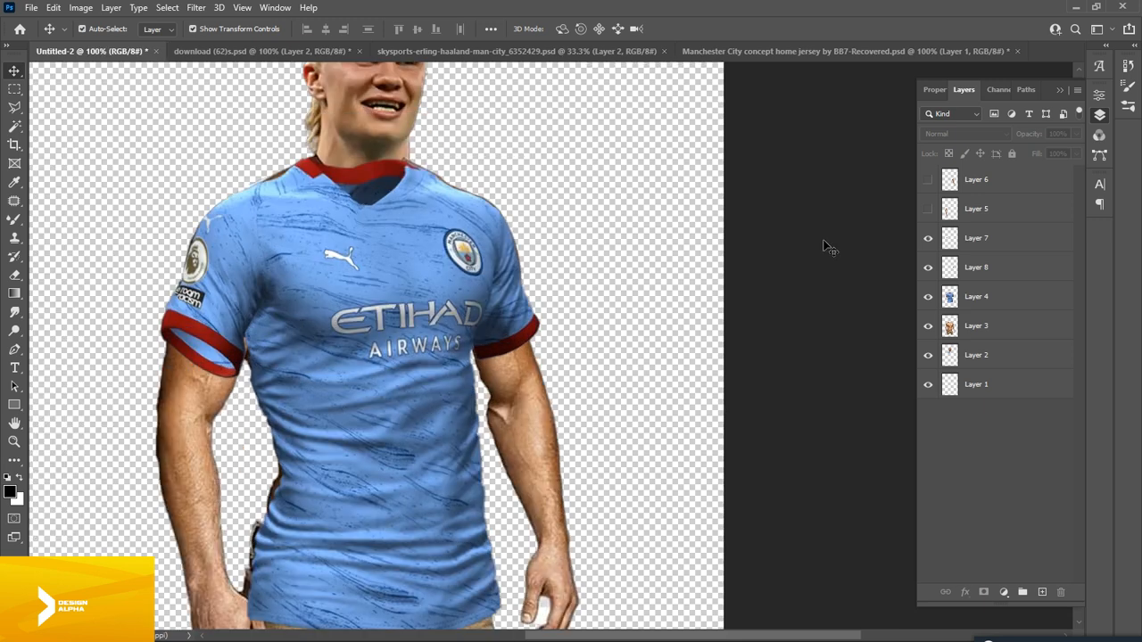
Show the arm layers, Layer 5 and Layer 6, and move both below the jersey on Layer 4
left_click(928, 180)
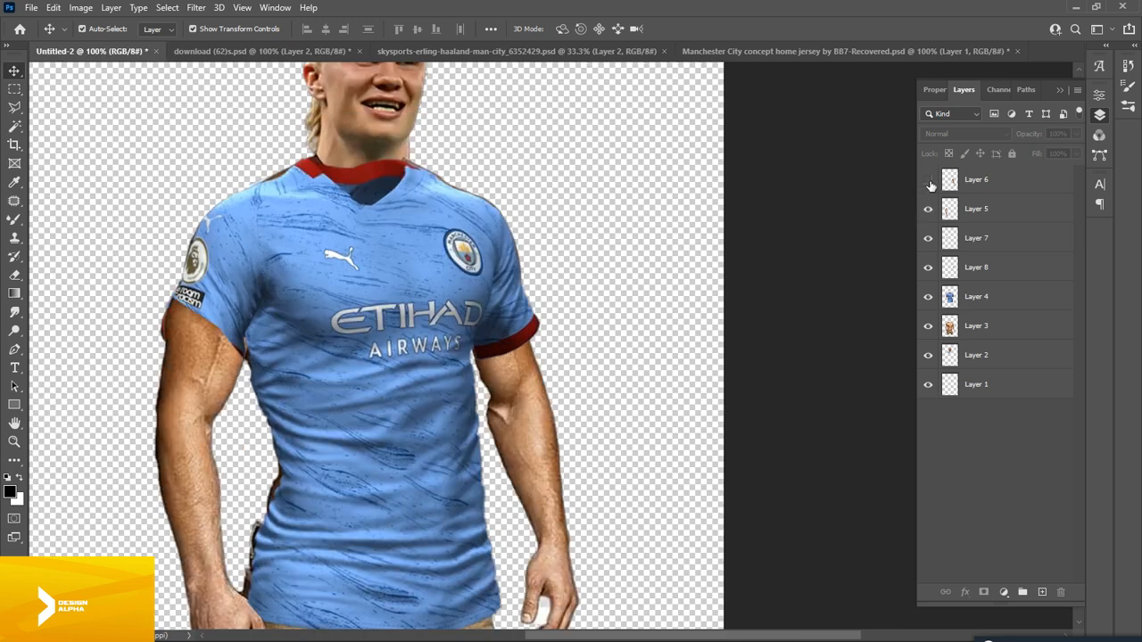
left_click(969, 209)
left_click(973, 183, "shift")
left_click_drag(972, 193, 976, 312)
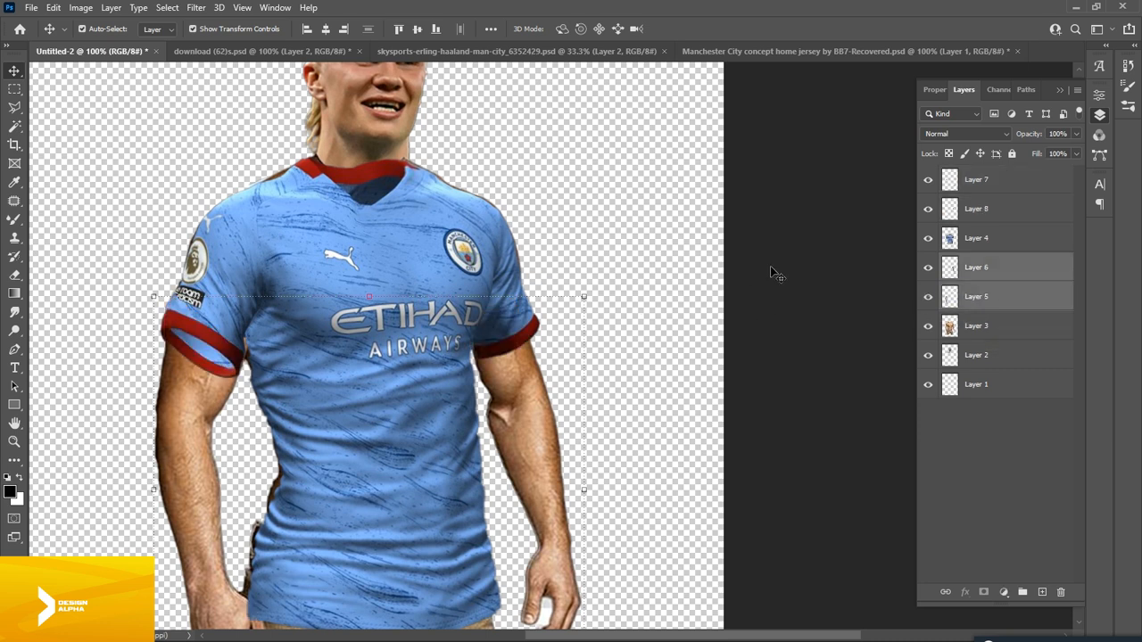
Reorder the layers above Layer 4 so that Layer 8 sits over Layer 6 and Layer 7 sits over Layer 5
left_click(981, 270)
left_click_drag(982, 269, 980, 228)
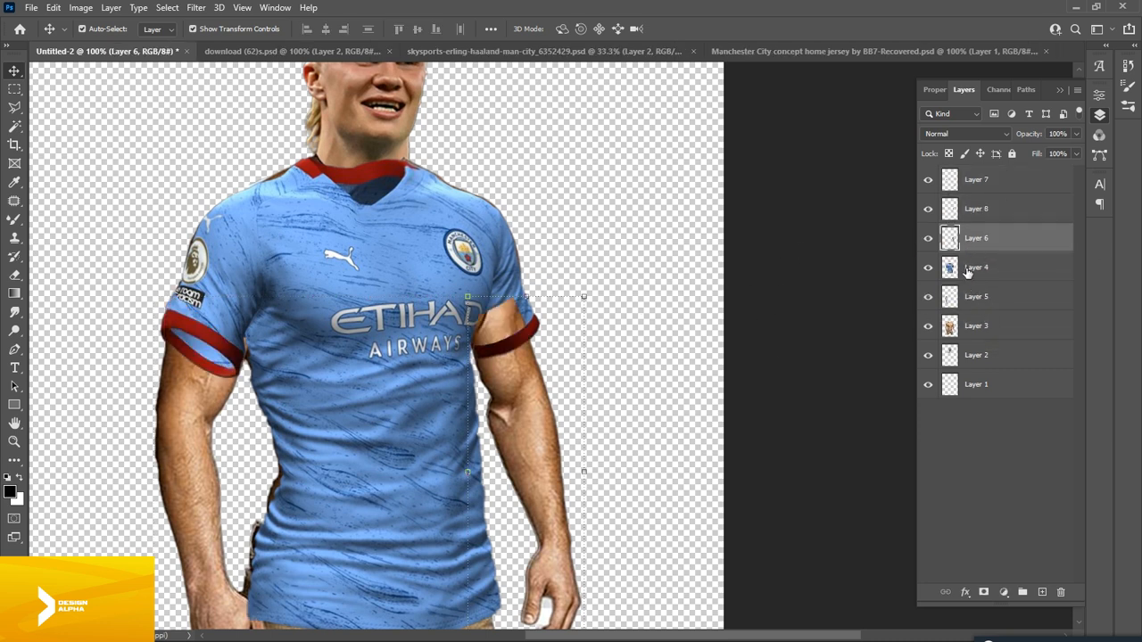
left_click(969, 273)
left_click(974, 299)
mouse_move(975, 210)
left_mouse_down()
mouse_move(972, 200)
mouse_move(977, 219)
left_mouse_up()
left_click_drag(974, 266, 983, 282)
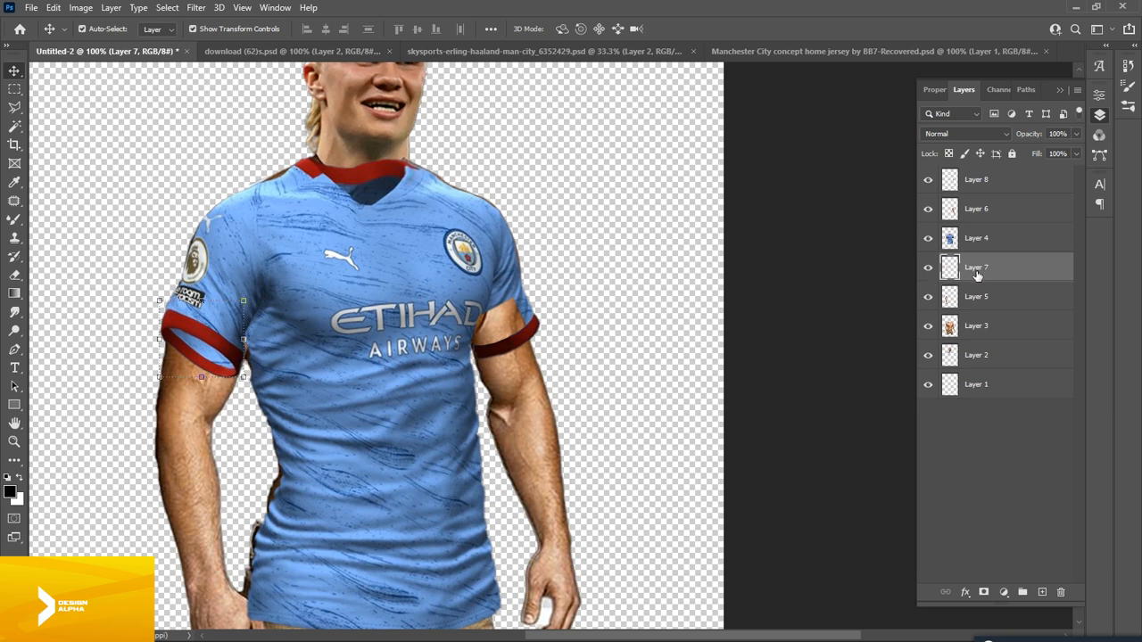
left_click(973, 295, "shift")
left_click_drag(973, 295, 967, 264)
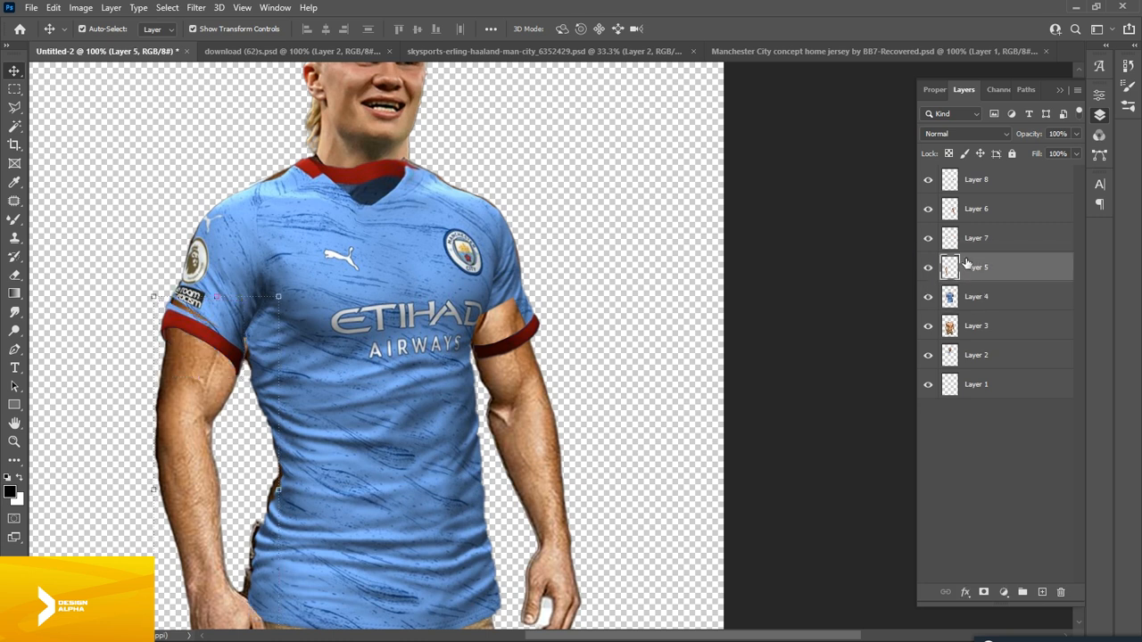
left_click(676, 311)
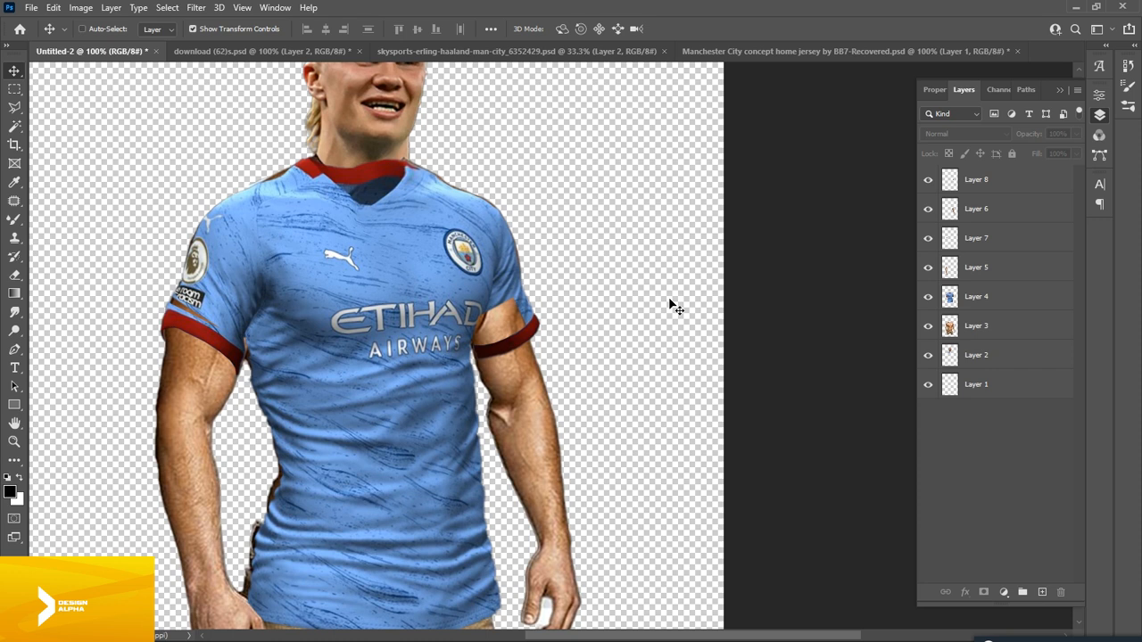
Add a layer mask to Layer 5, the arm on the league-badge side
key("ctrl+minus")
key("ctrl+plus")
key("ctrl+plus")
key("ctrl+plus")
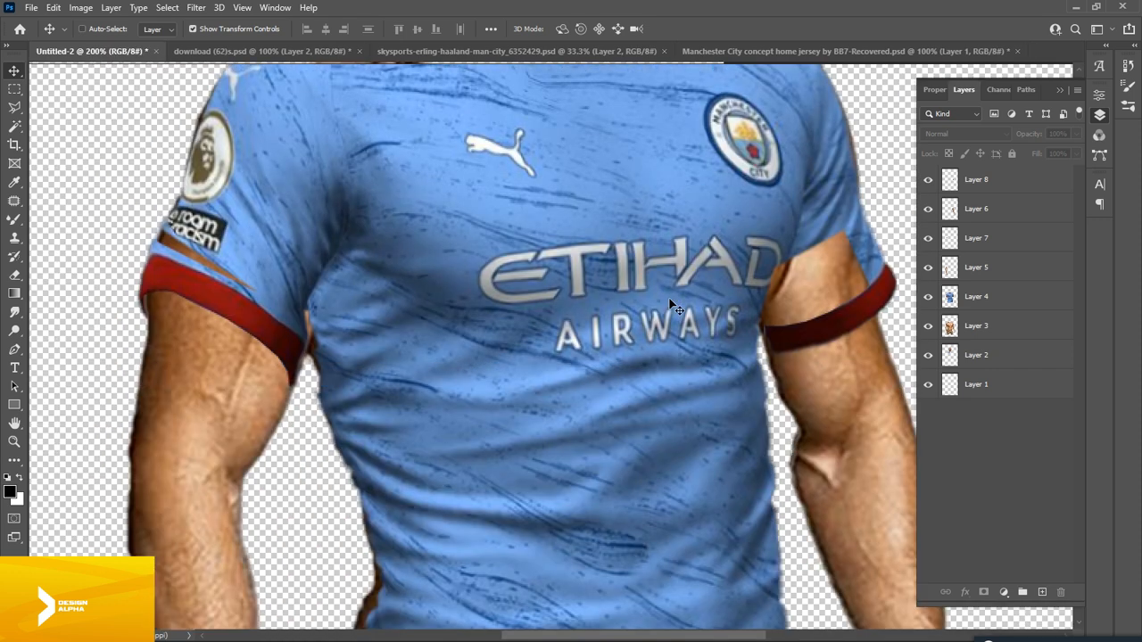
left_click(1008, 182)
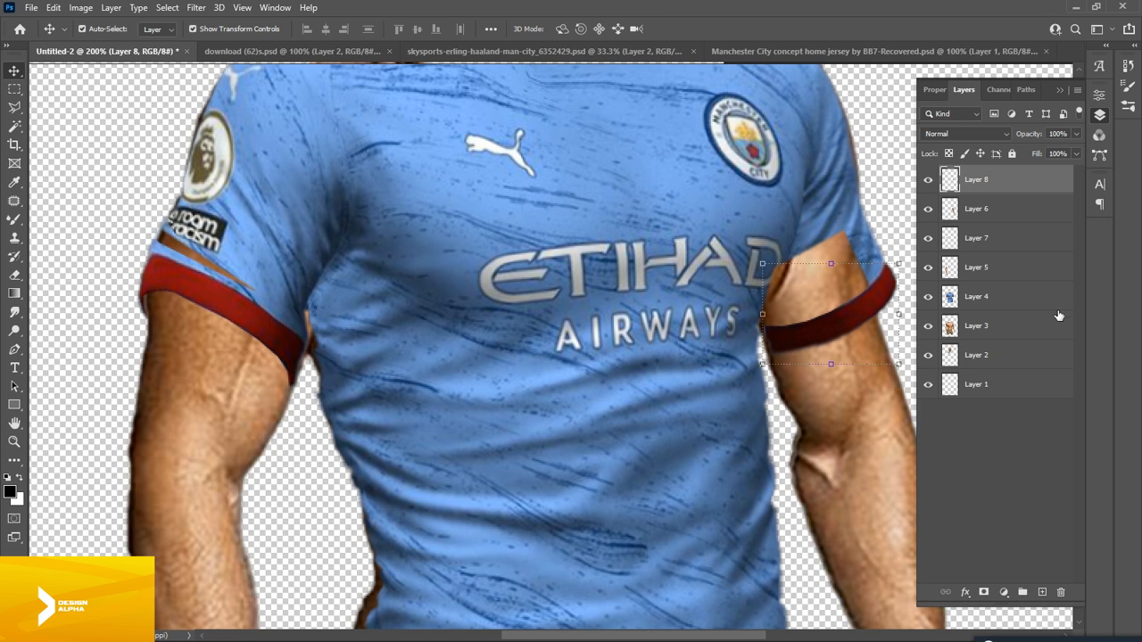
left_click(988, 273)
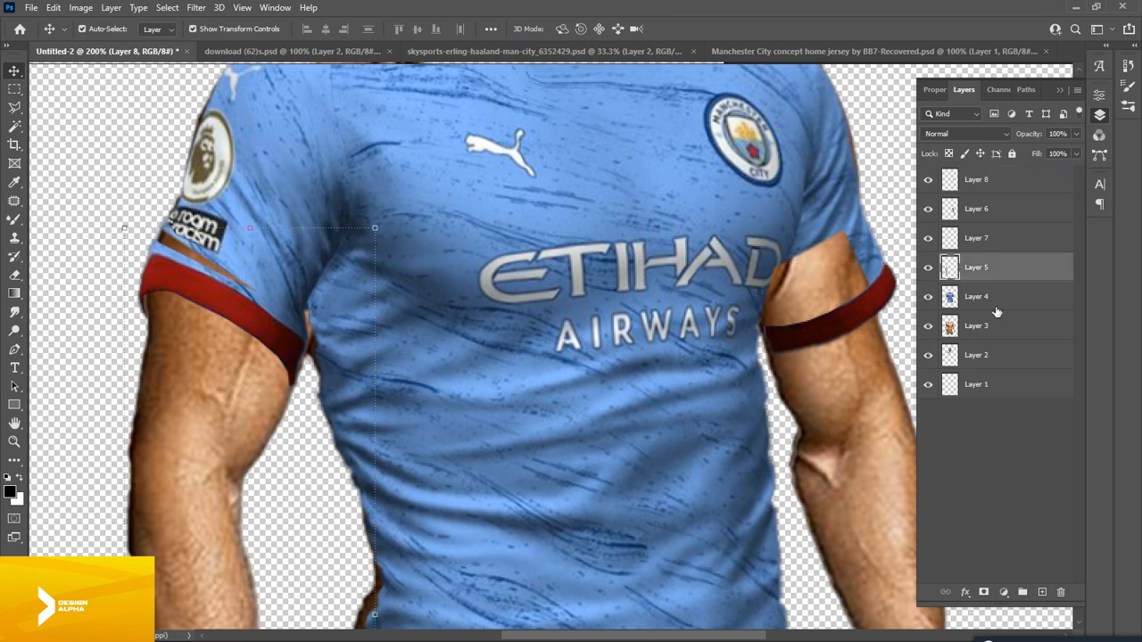
left_click(983, 593)
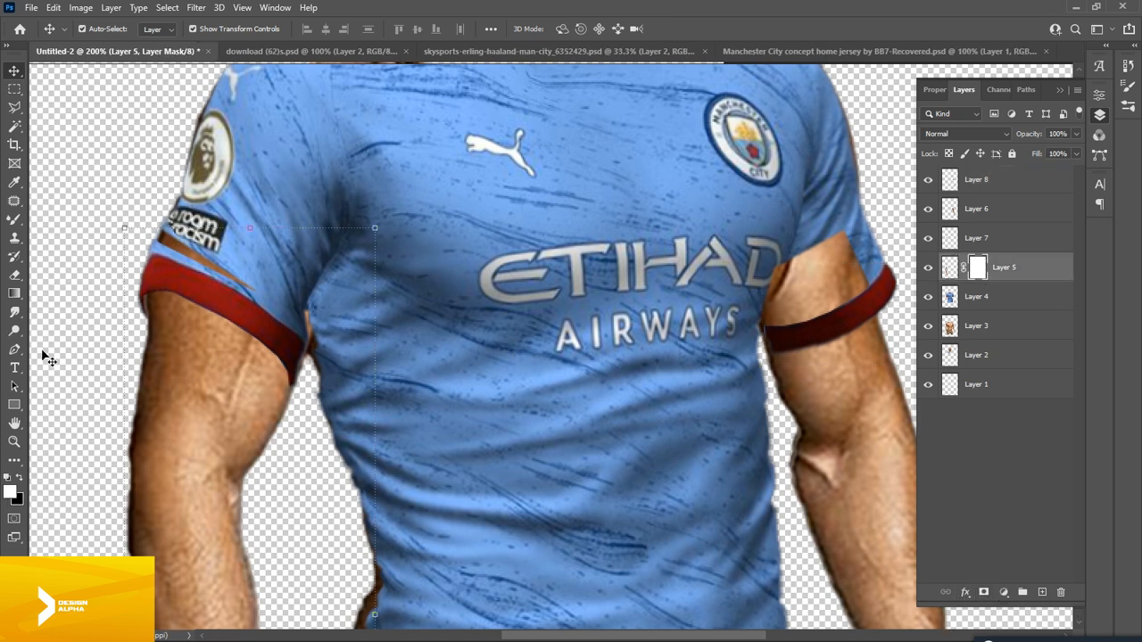
Paint Layer 5's mask with a reduced Brush to hide the arm showing over the sleeve above the cuff
left_click(14, 219)
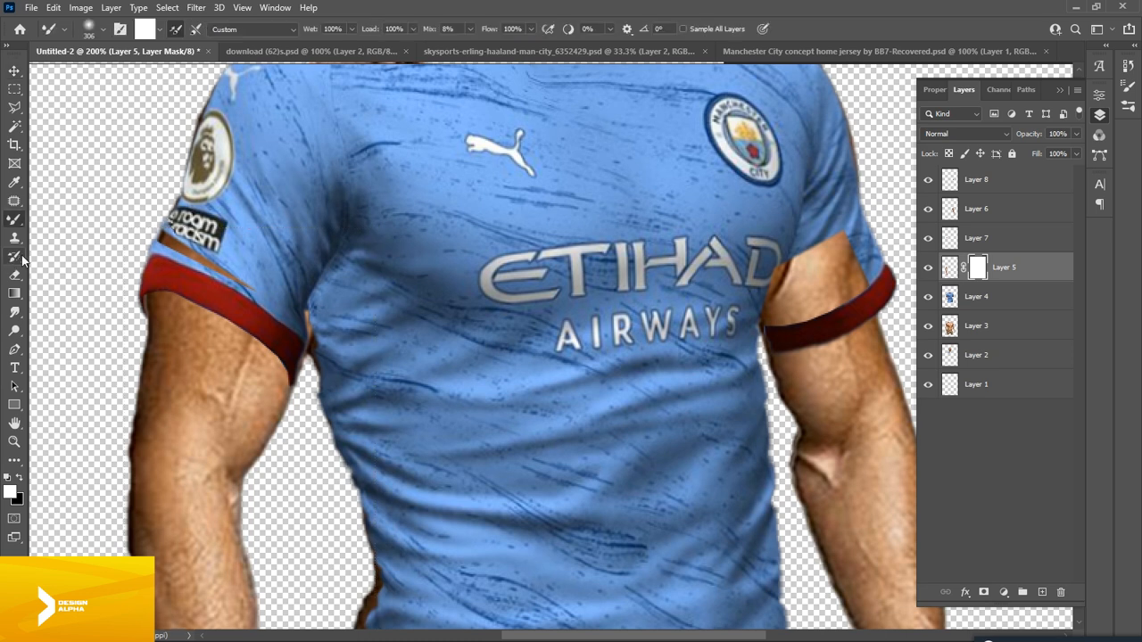
key("bracketleft")
key("bracketleft")
key("bracketleft")
key("bracketleft")
key("bracketleft")
key("bracketleft")
key("bracketleft")
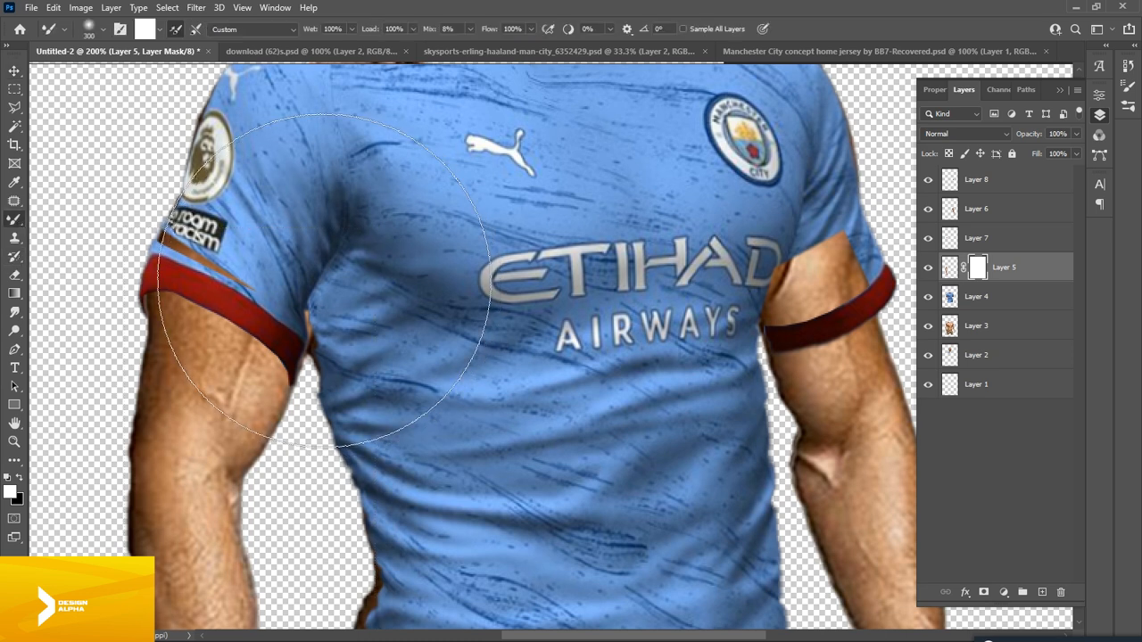
key("bracketleft")
left_click(228, 254, "alt")
key("bracketleft")
key("bracketleft")
key("bracketleft")
key("bracketleft")
mouse_move(234, 260)
left_mouse_down()
mouse_move(179, 236)
mouse_move(243, 273)
left_mouse_up()
left_click_drag(174, 236, 178, 242)
key("bracketleft")
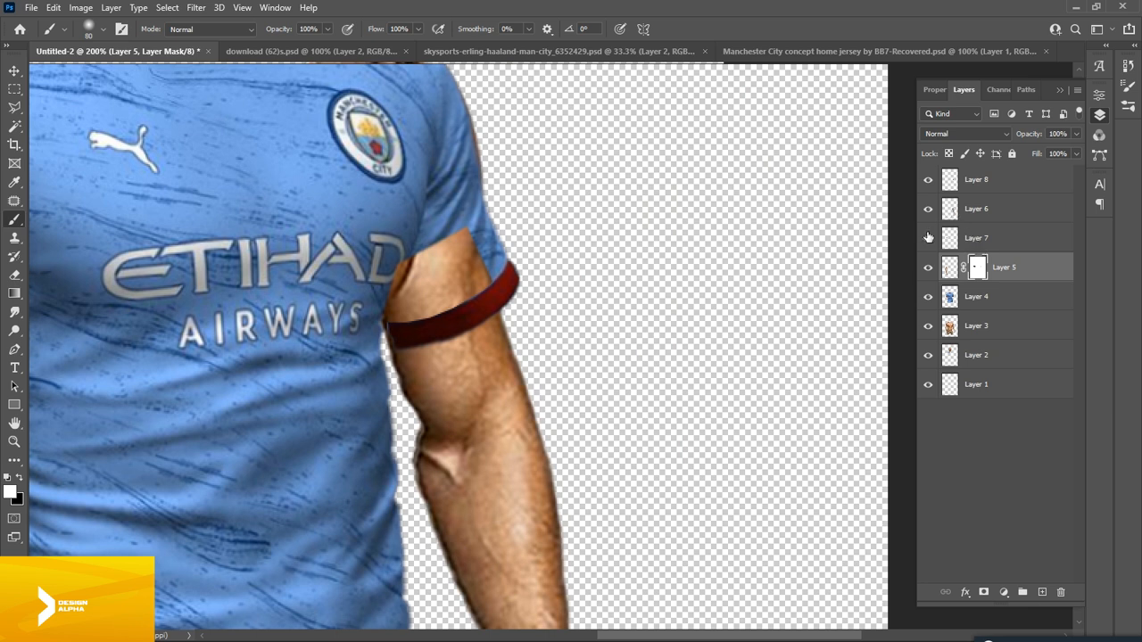
Mask Layer 6 and paint away the arm overlapping the club-crest sleeve above its cuff
left_click(928, 209)
left_click(982, 215)
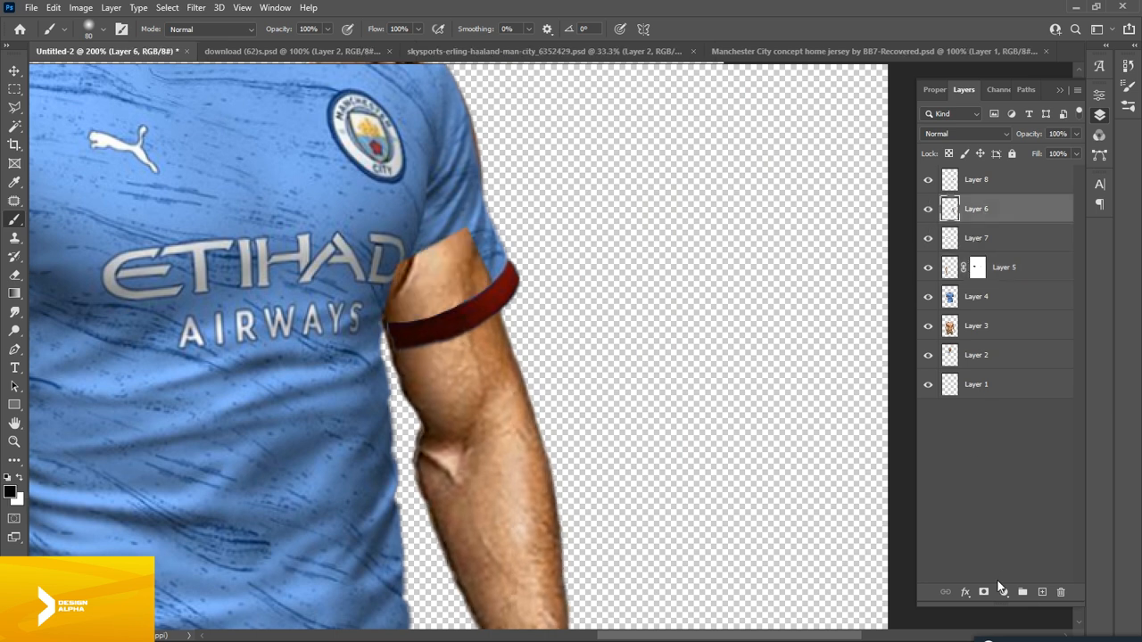
left_click(984, 593)
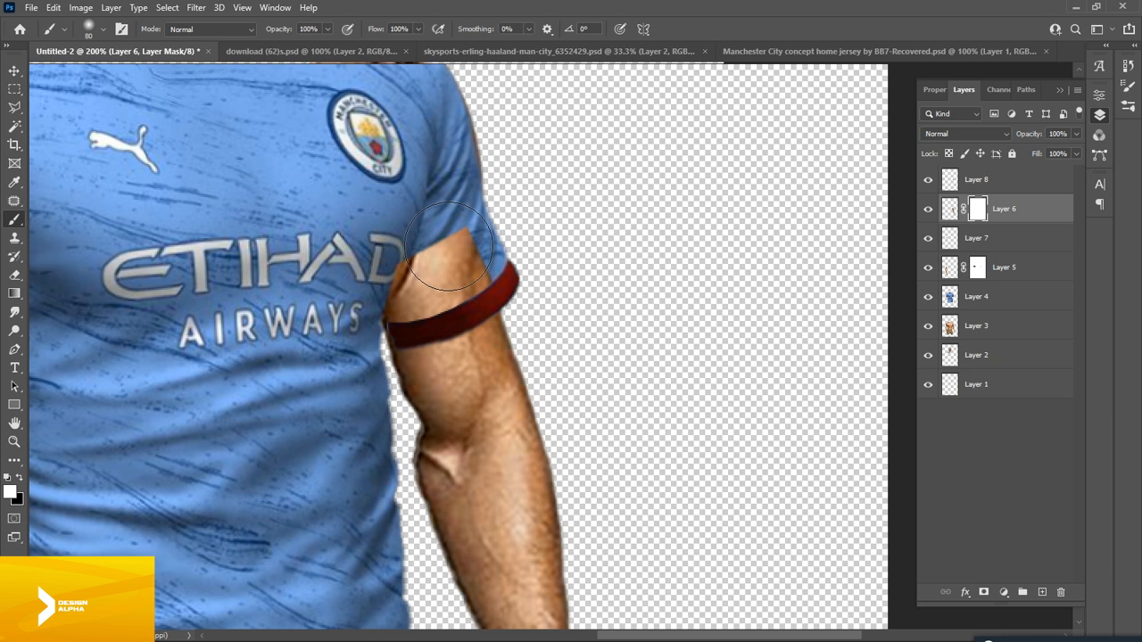
key("x")
mouse_move(468, 267)
left_mouse_down()
mouse_move(438, 243)
mouse_move(456, 250)
mouse_move(449, 265)
mouse_move(383, 301)
mouse_move(398, 284)
left_mouse_up()
key("bracketleft")
key("bracketleft")
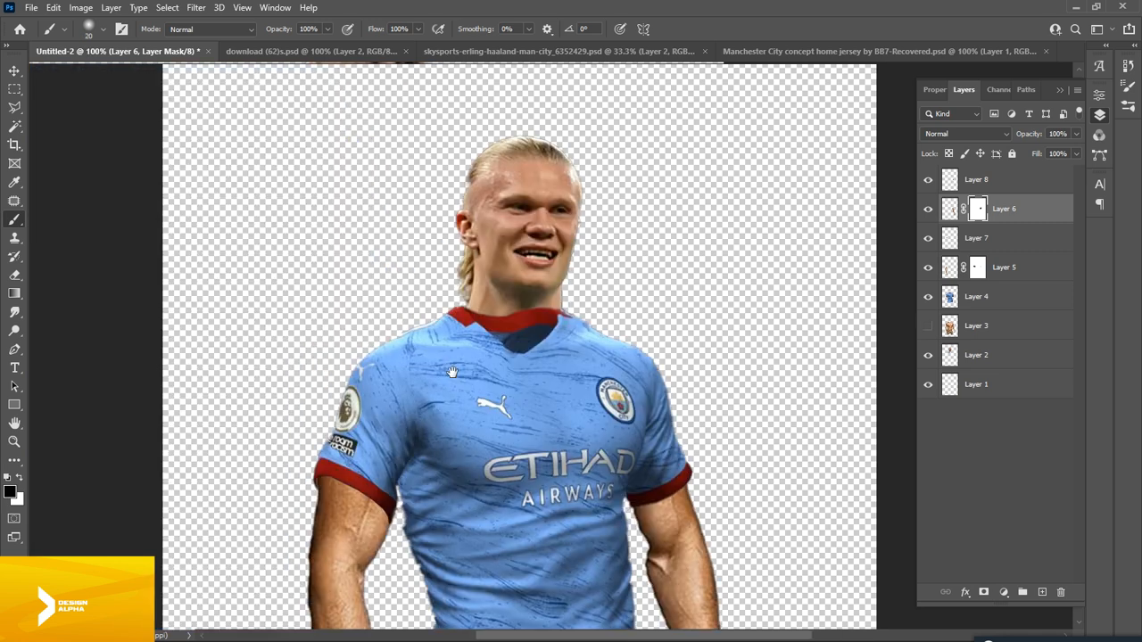
Outline the front red collar band and dark neck opening on Layer 4 with the Polygonal Lasso and remove them from the jersey
left_click(14, 108)
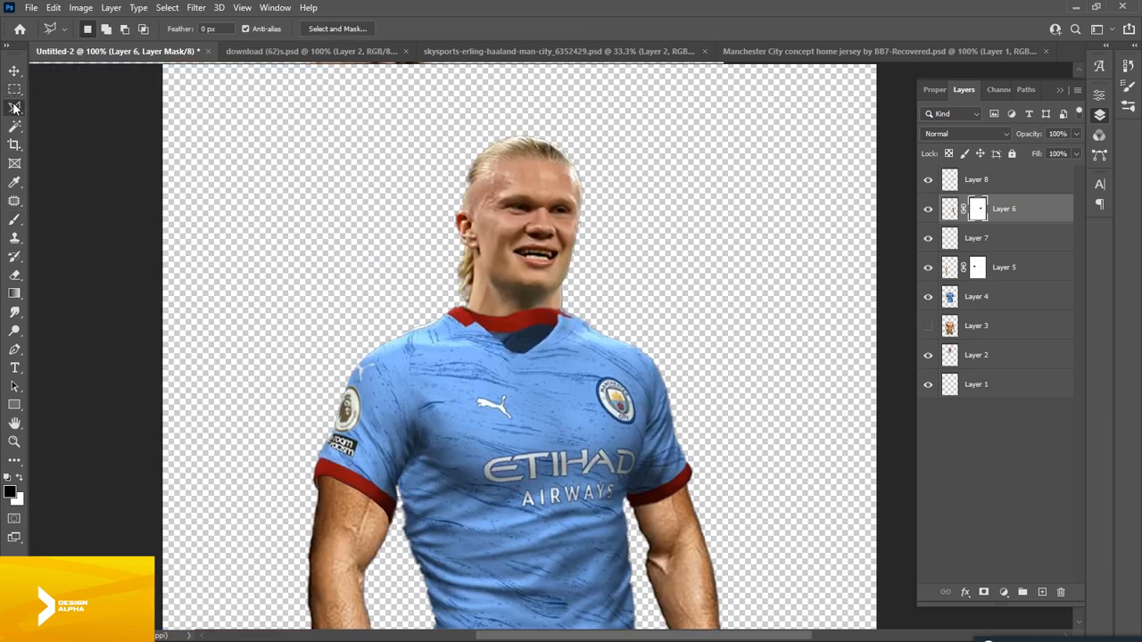
left_click(979, 299)
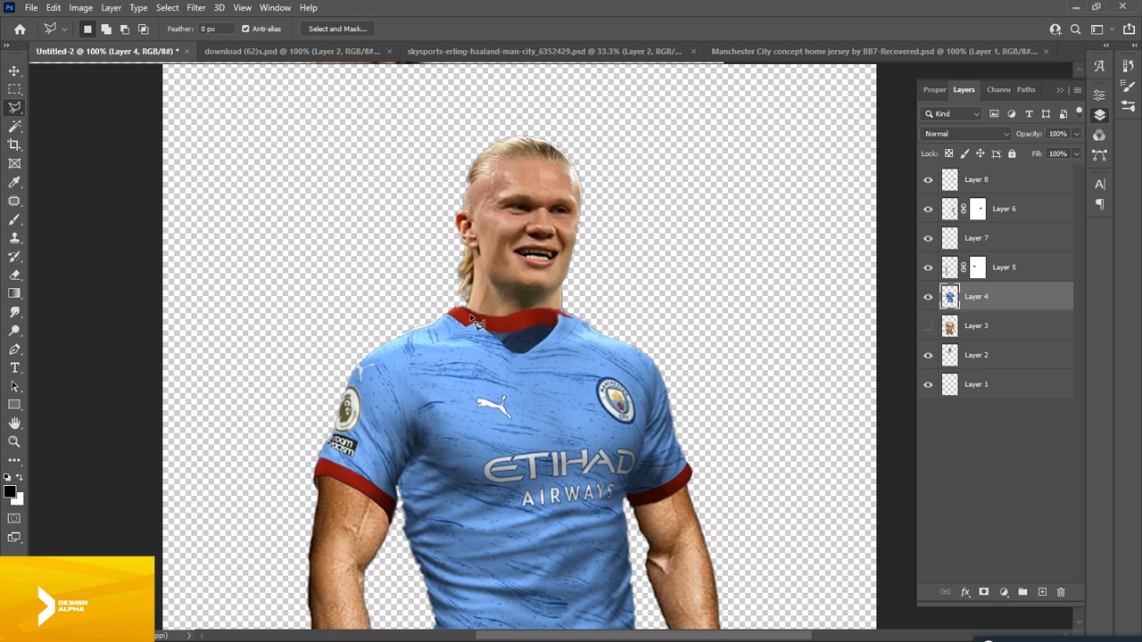
key("ctrl+plus")
key("ctrl+plus")
scroll(365, 324, "up", 2)
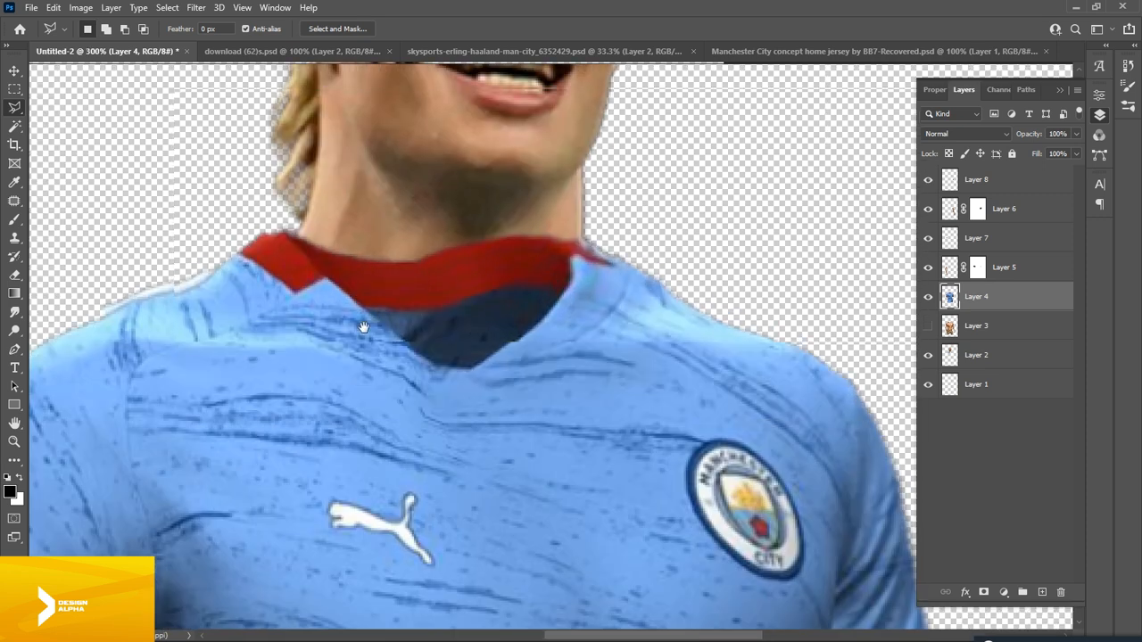
left_click(295, 273)
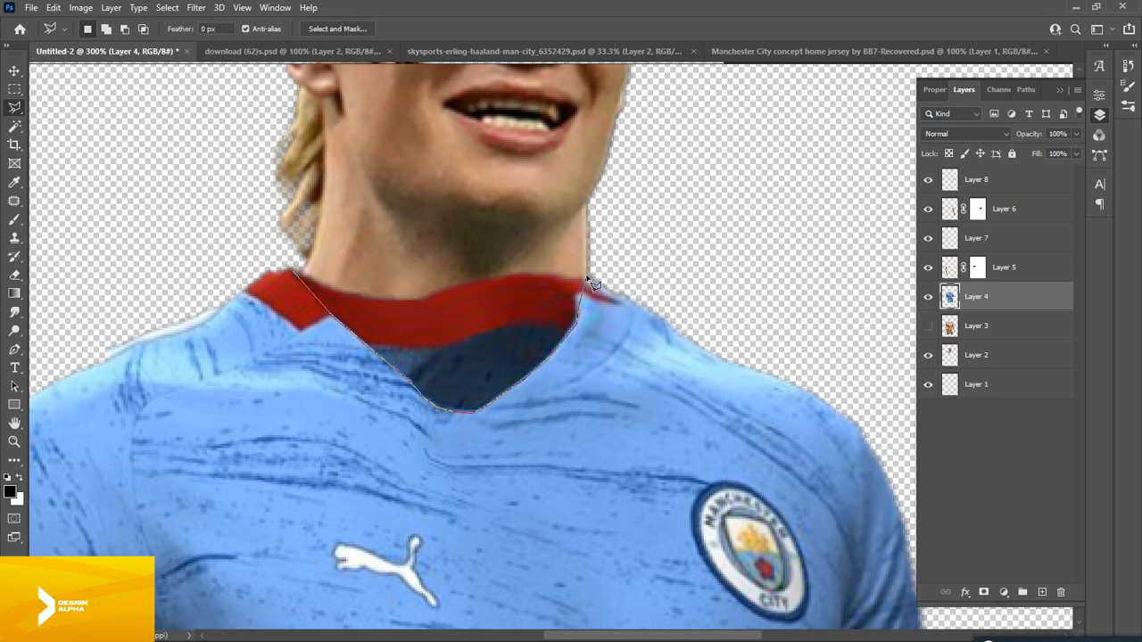
double_click(287, 248)
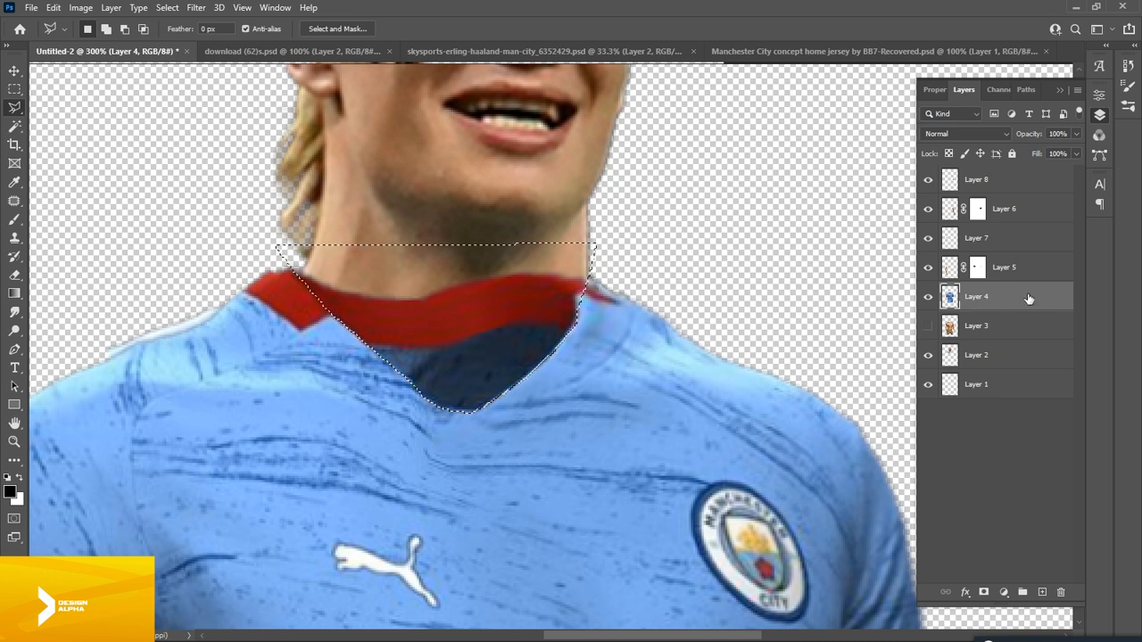
key("Delete")
key("ctrl+d")
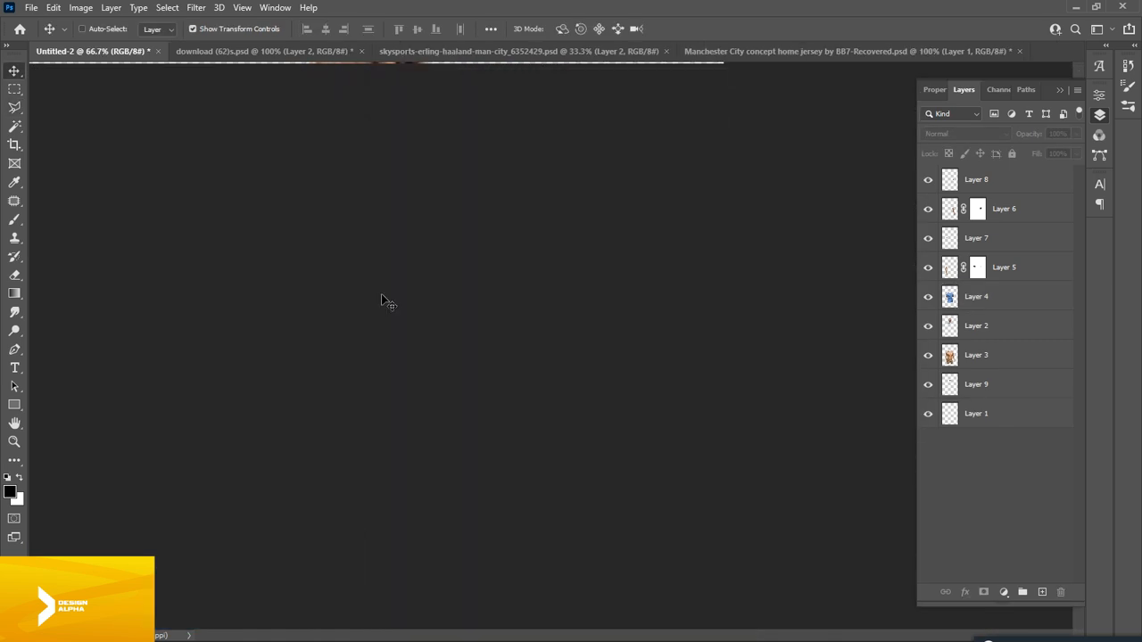
Scale the head on Layer 2 to 98.11% and nudge it down into the jersey's neckline
key("ctrl+plus")
key("ctrl+plus")
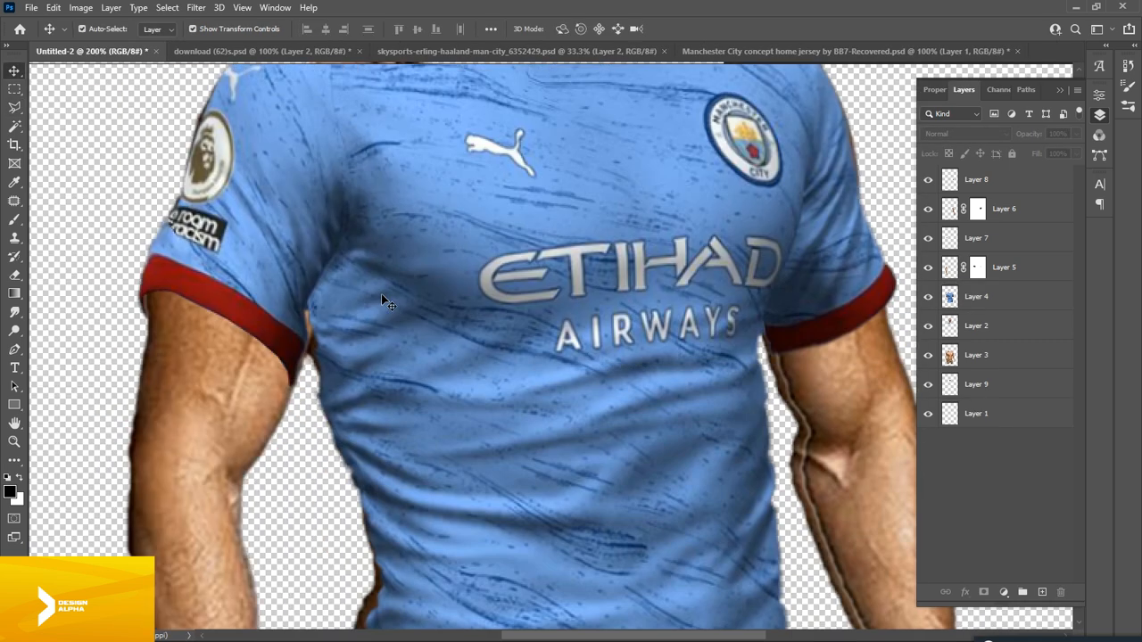
left_click_drag(571, 112, 538, 400)
left_click(579, 234)
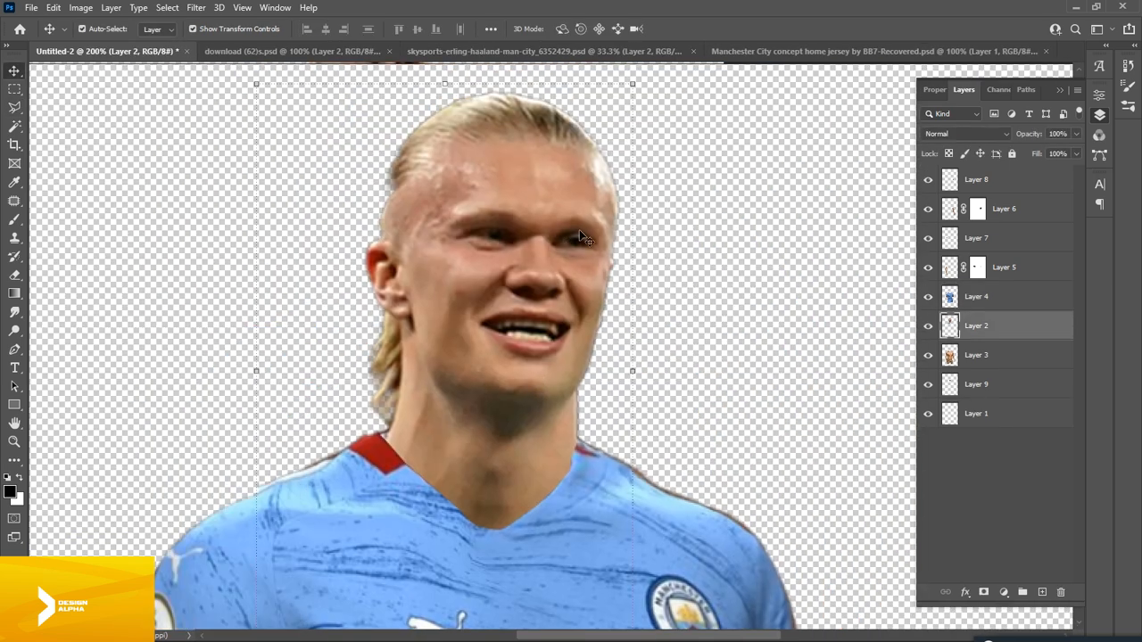
left_click_drag(635, 84, 636, 95)
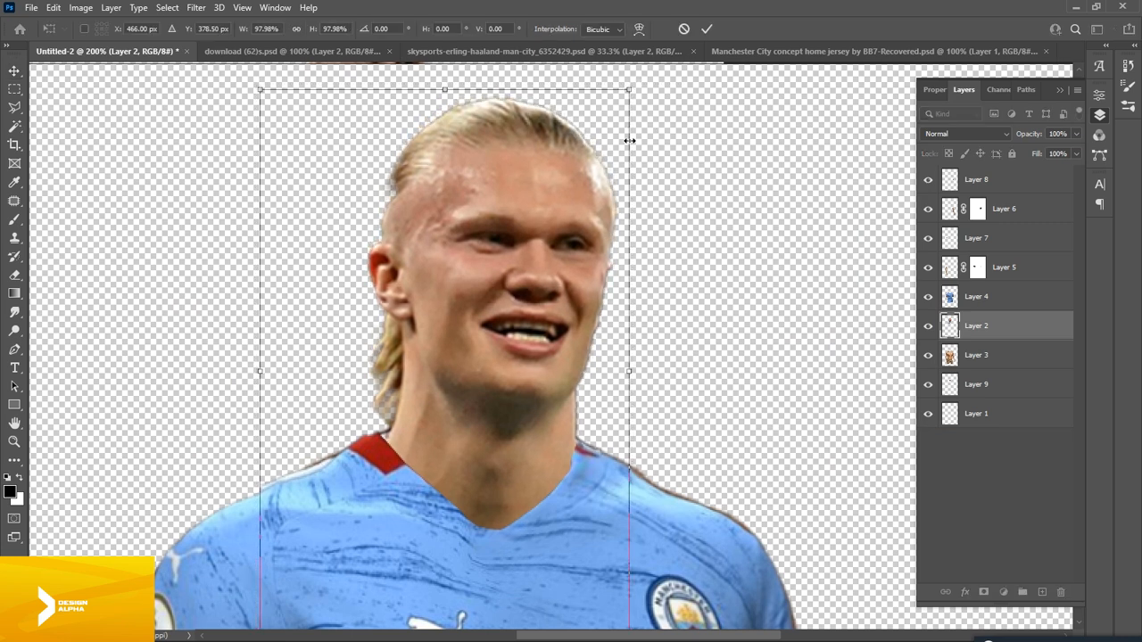
left_click_drag(629, 141, 629, 141)
key("Right")
key("Down")
key("Down")
key("Down")
key("Down")
key("Down")
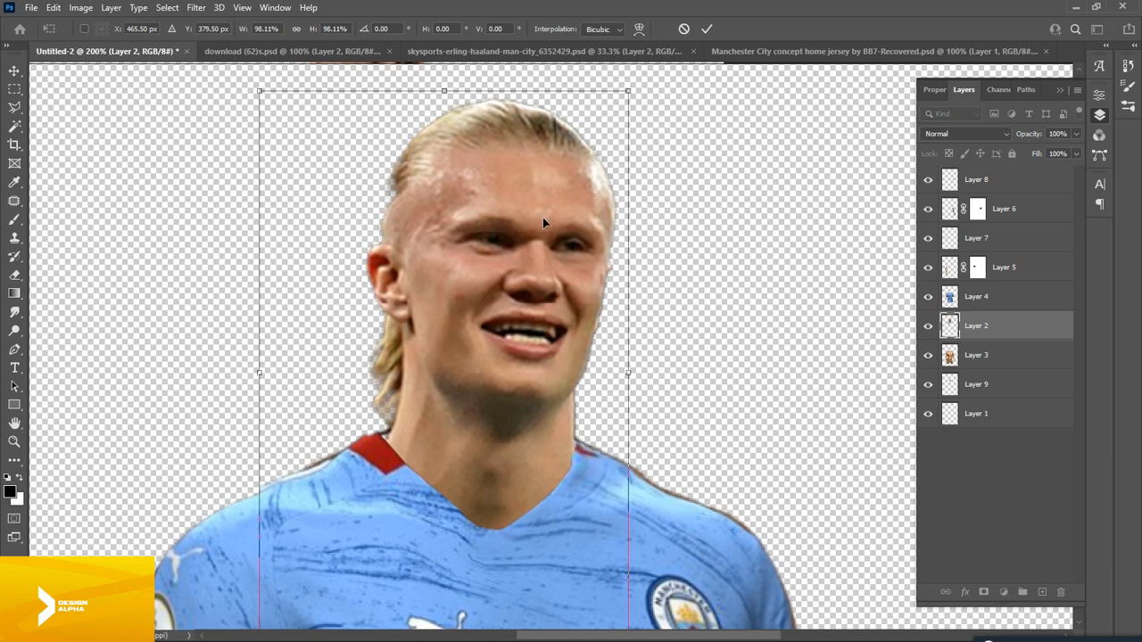
key("Up")
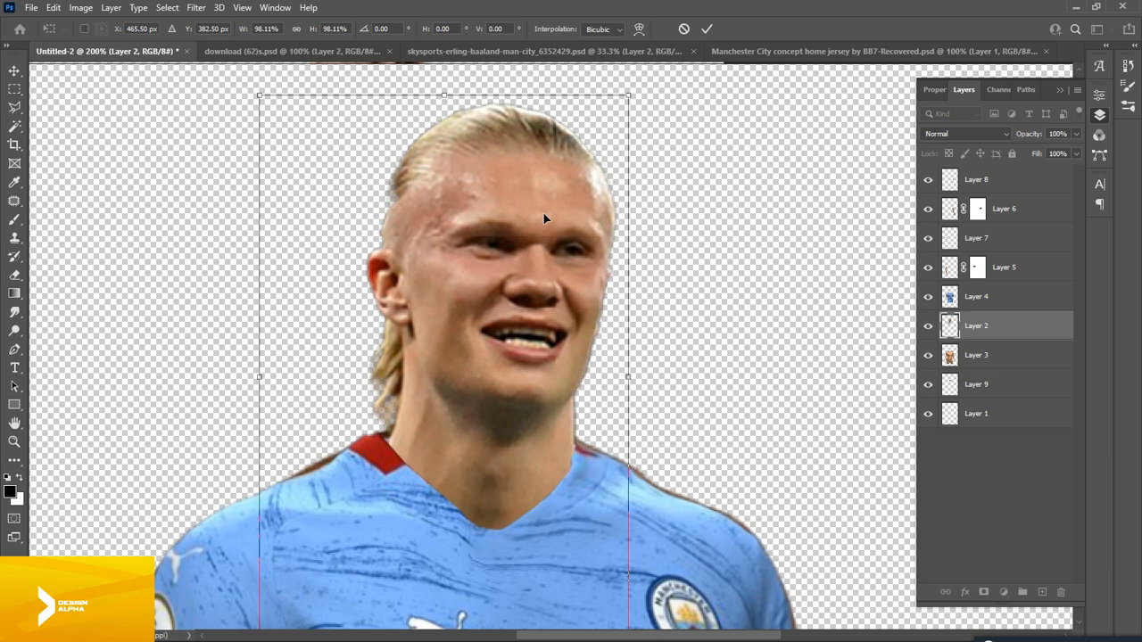
key("Return")
Add a layer mask to Layer 3, the muscular body behind the jersey
key("ctrl+minus")
left_click_drag(290, 448, 276, 178)
left_click(950, 357)
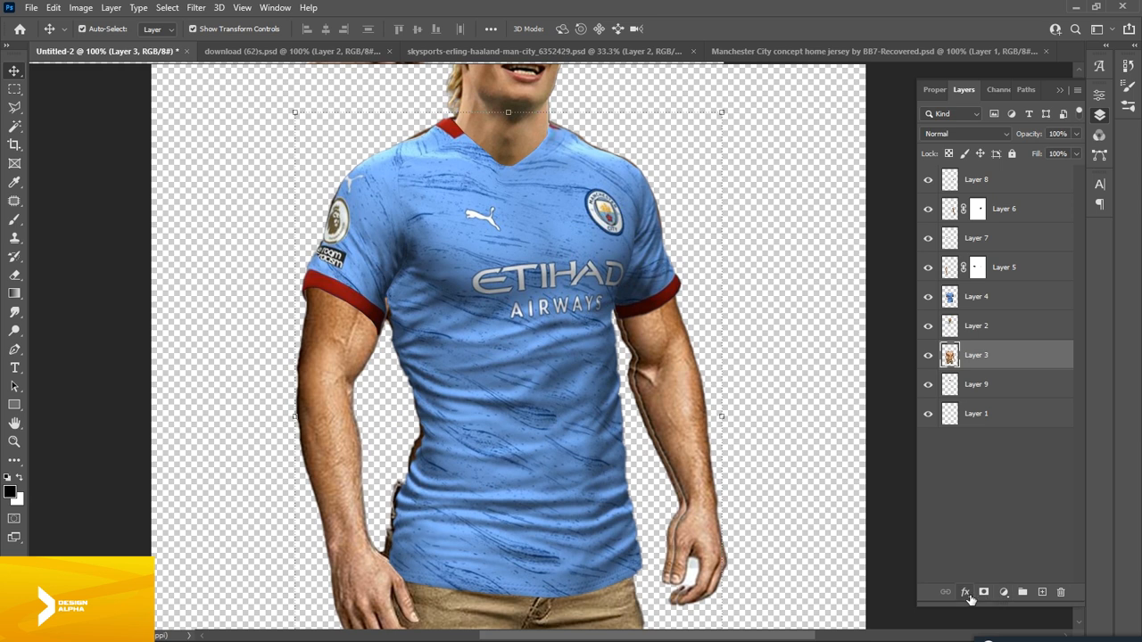
left_click(983, 593)
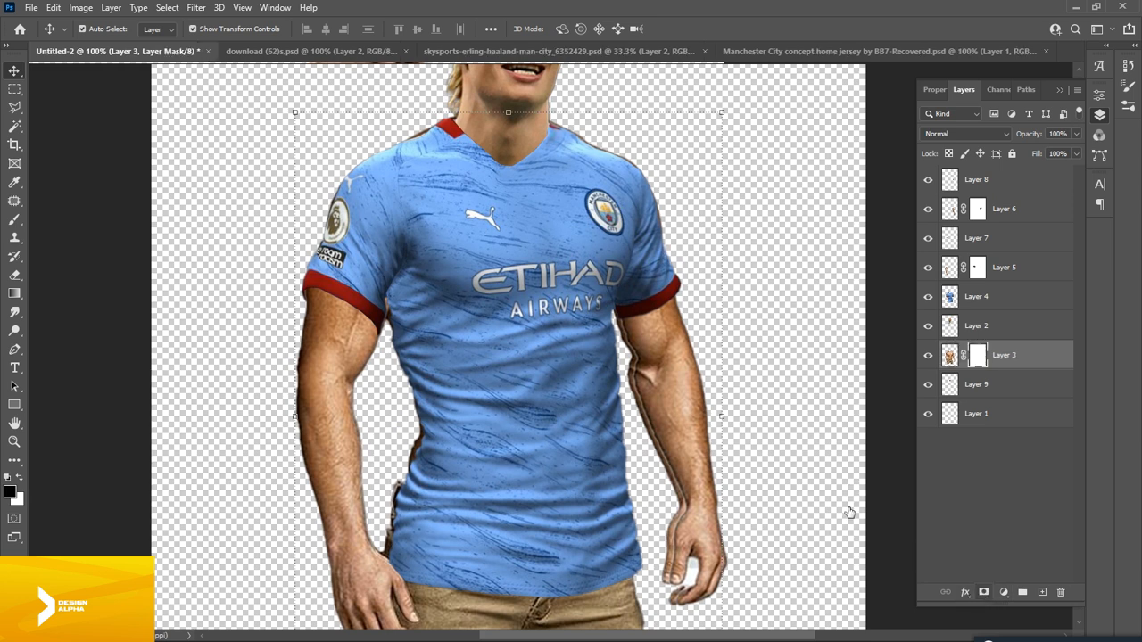
Paint Layer 3's mask black with an enlarged Brush to hide the body edges showing around the jersey and arms
key("b")
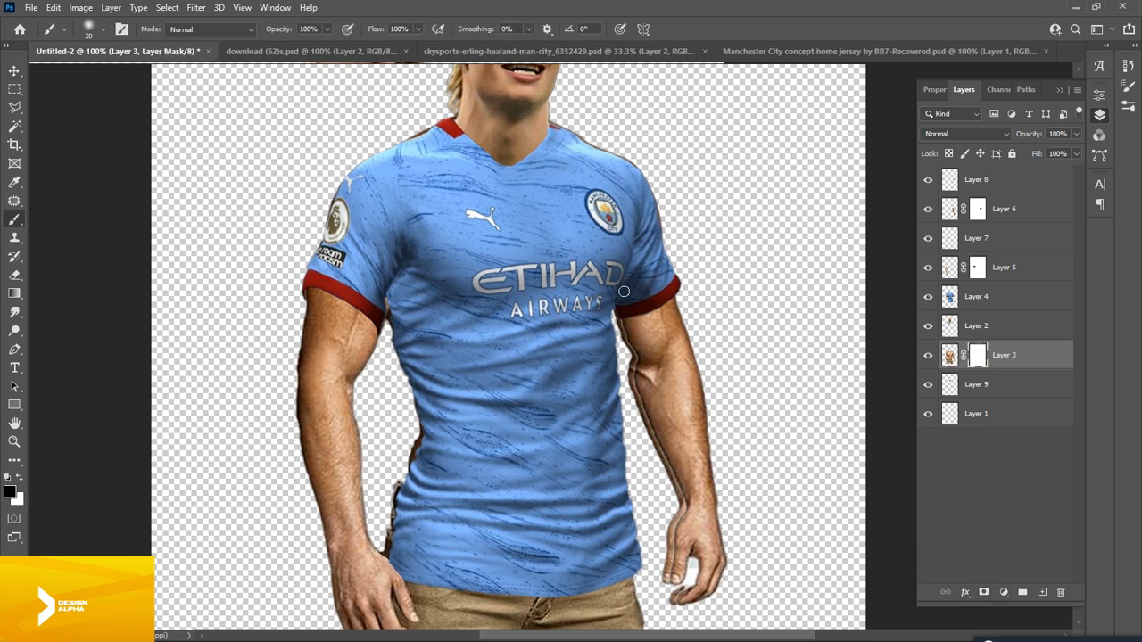
key("bracketright")
key("bracketright")
key("bracketright")
key("bracketright")
key("bracketright")
key("bracketright")
key("bracketright")
key("bracketright")
key("bracketright")
left_click(625, 327)
mouse_move(635, 359)
left_mouse_down()
mouse_move(681, 468)
mouse_move(693, 556)
mouse_move(661, 584)
left_mouse_up()
key("bracketright")
left_click_drag(387, 565, 363, 393)
mouse_move(390, 464)
left_mouse_down()
mouse_move(367, 468)
mouse_move(398, 413)
mouse_move(370, 479)
mouse_move(534, 524)
left_mouse_up()
left_click_drag(459, 212, 470, 449)
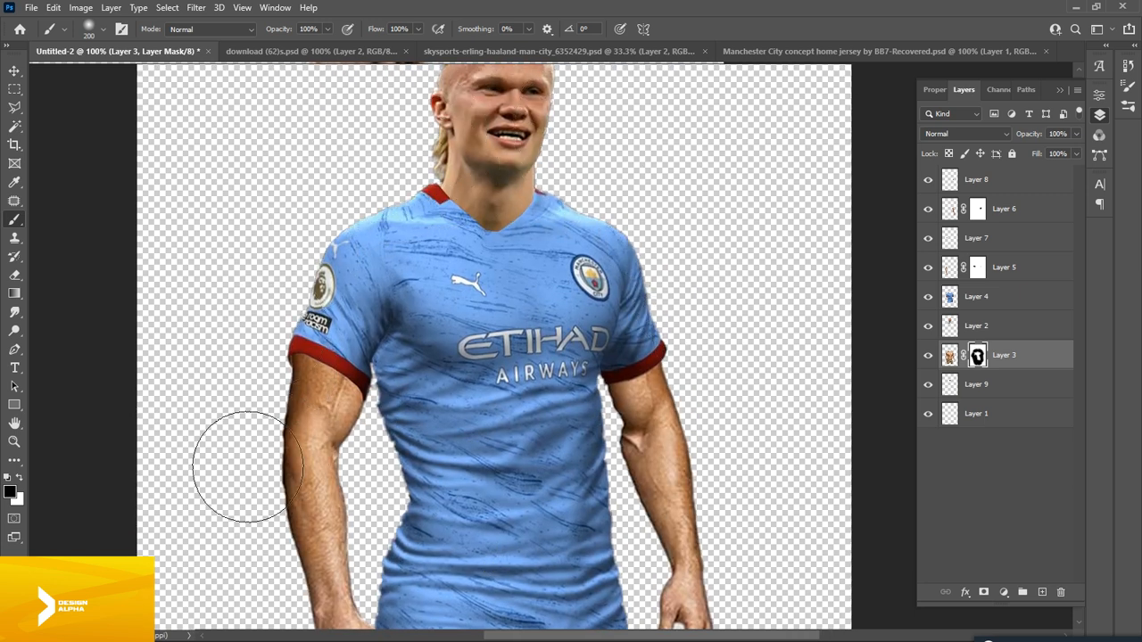
left_click_drag(605, 445, 564, 181)
key("ctrl+p")
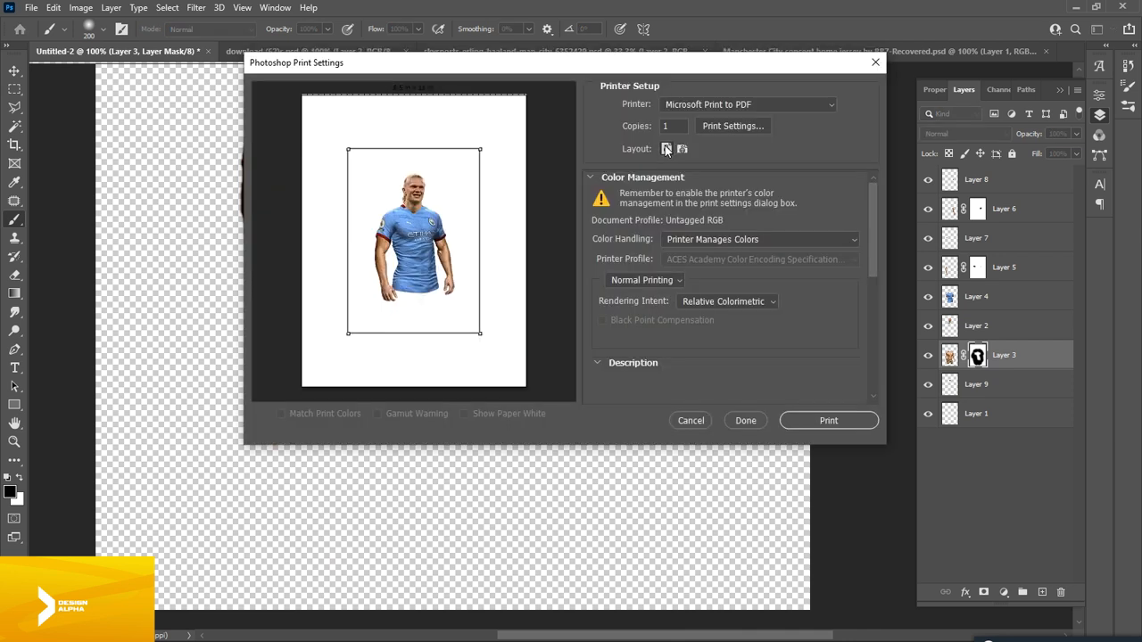
left_click(688, 420)
key("ctrl+0")
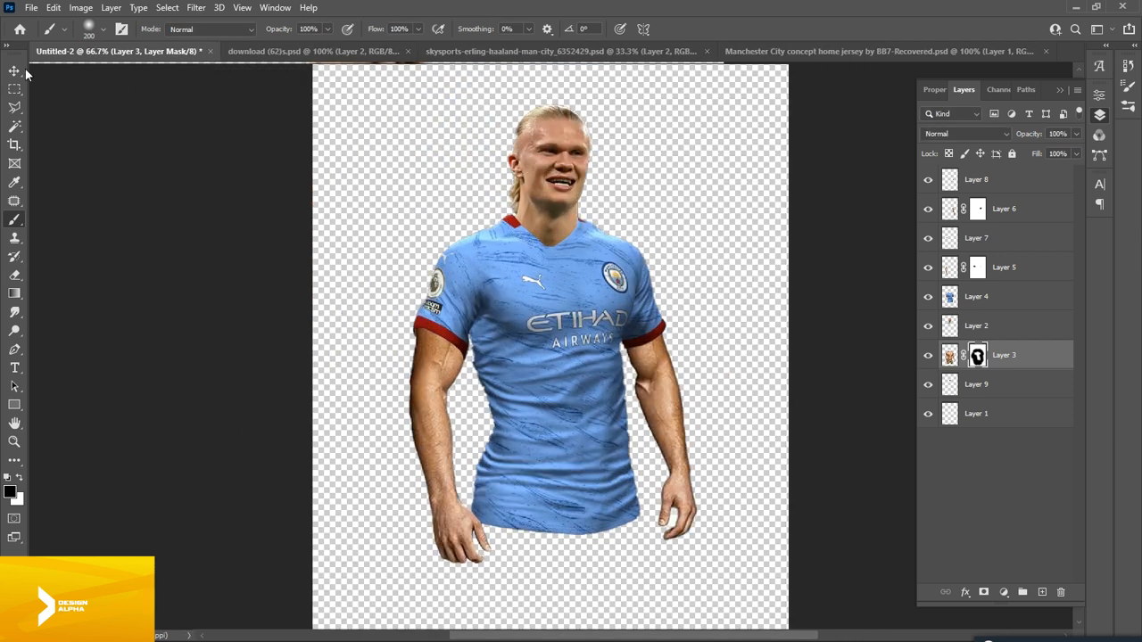
key("v")
left_click(866, 224)
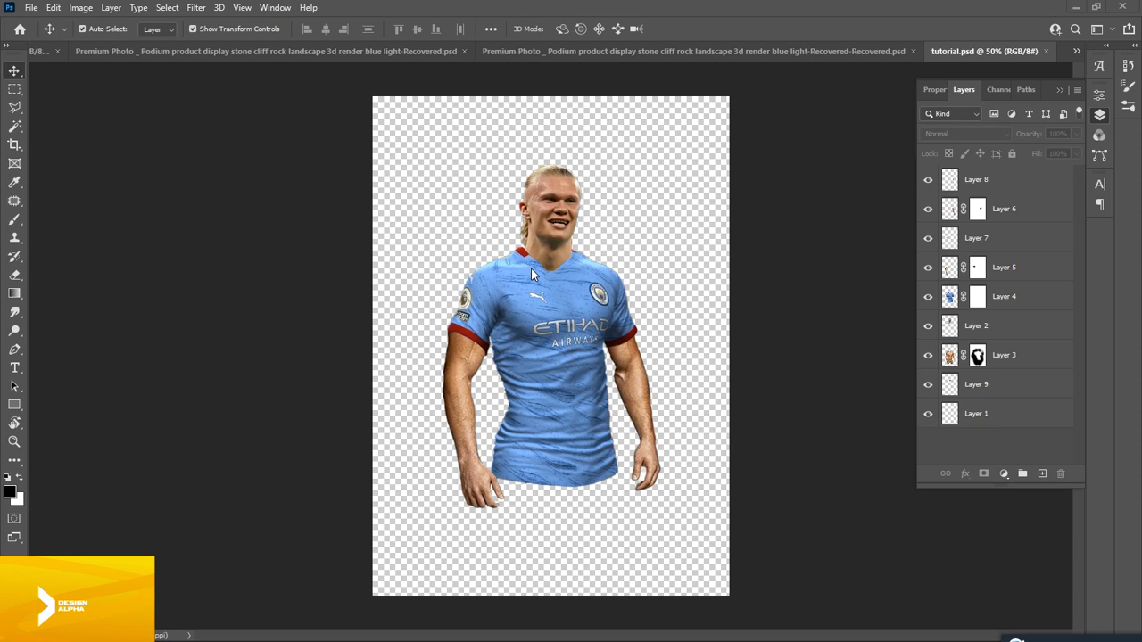
Add a layer mask to Layer 4, the blue jersey
key("ctrl+1")
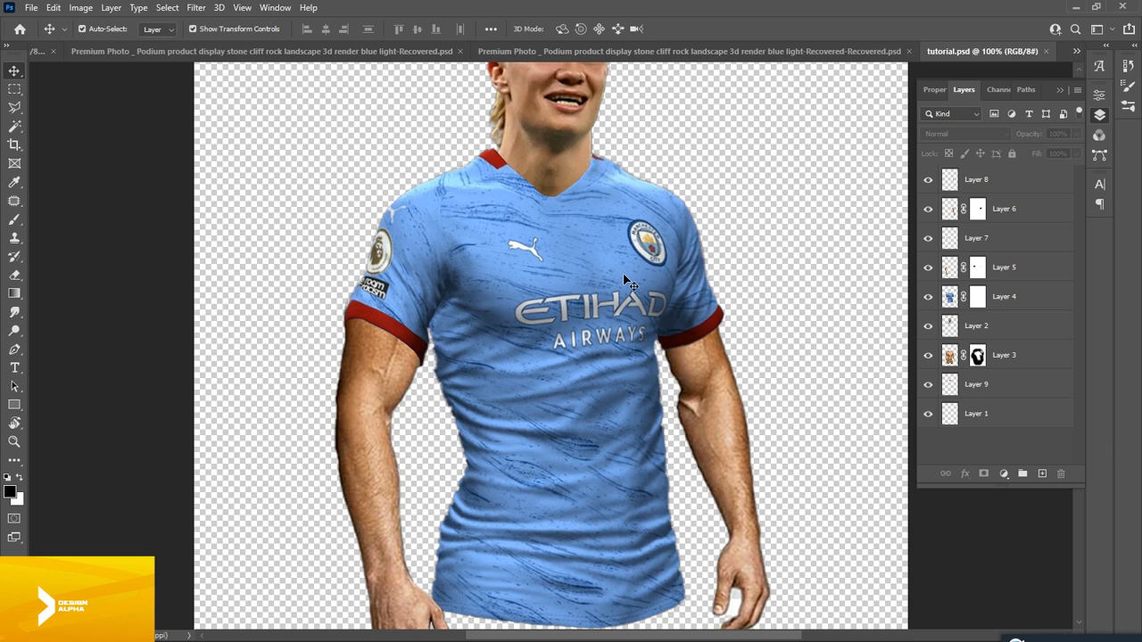
left_click(623, 277)
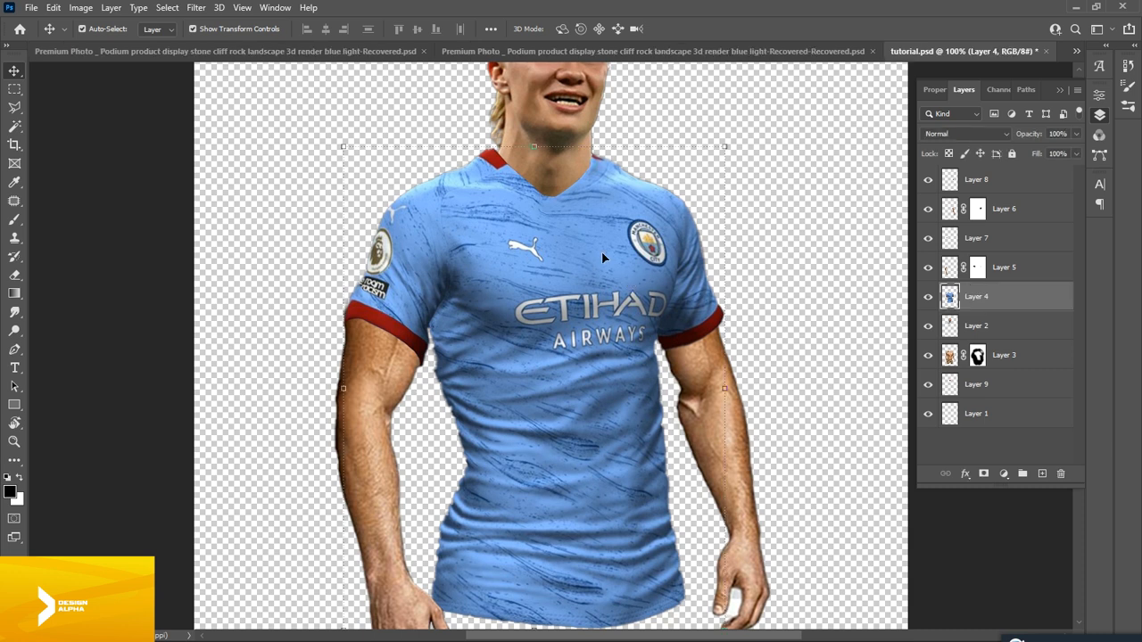
left_click(983, 474)
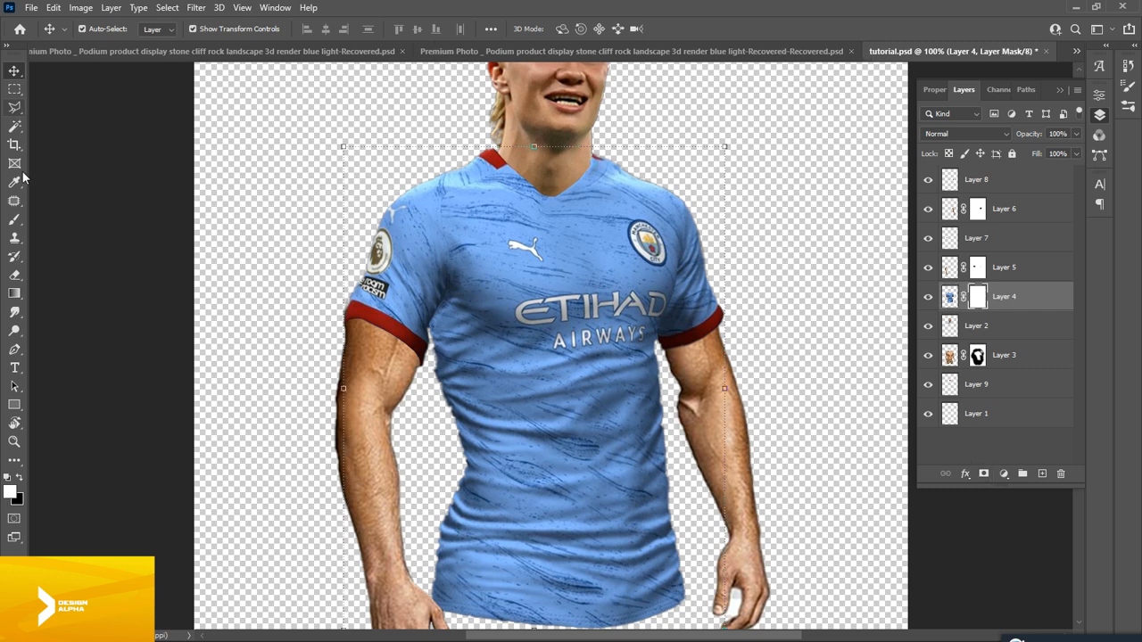
Choose the Kyle's Concept Brushes - Foliage Mix 2 brush and set its mixing preset to Dry
left_click(14, 219)
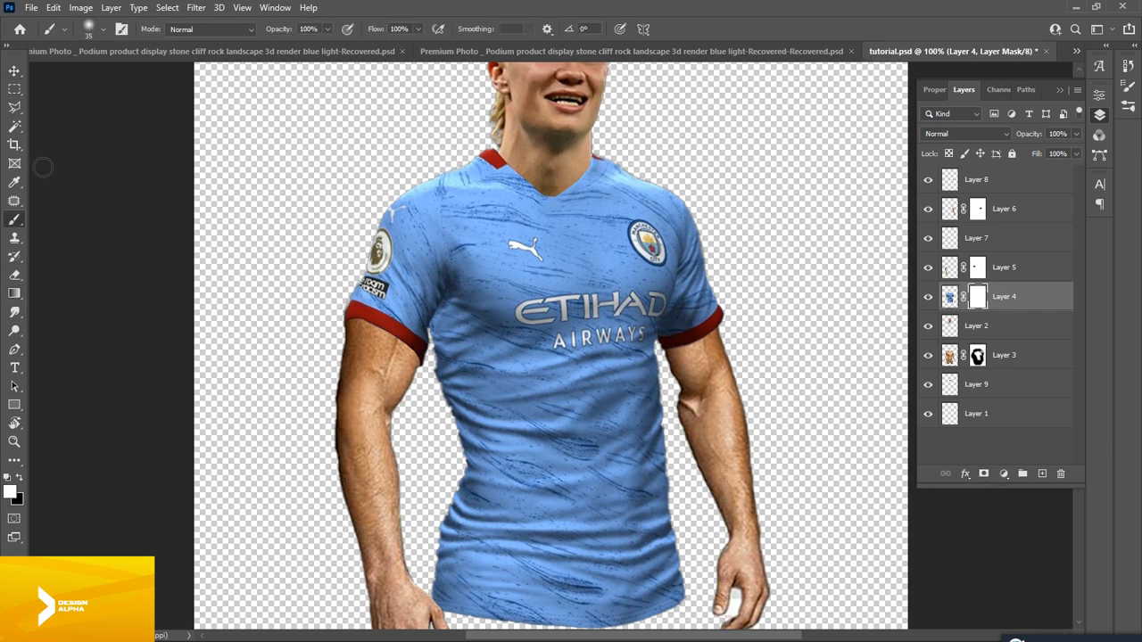
left_click(104, 30)
left_click_drag(176, 194, 174, 255)
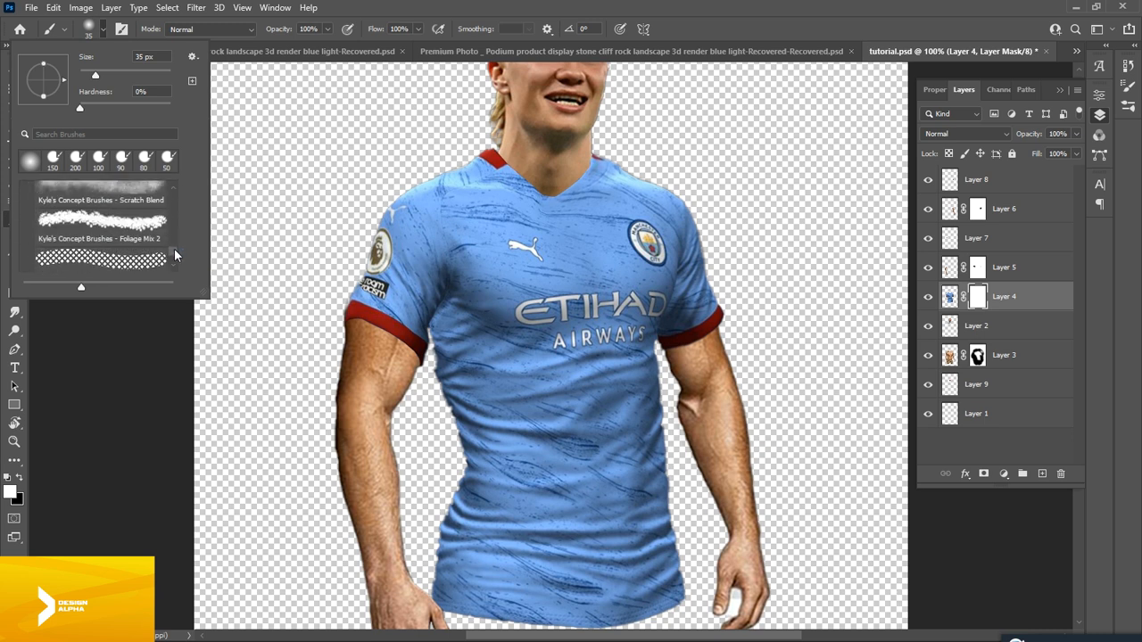
scroll(94, 241, "up", 1)
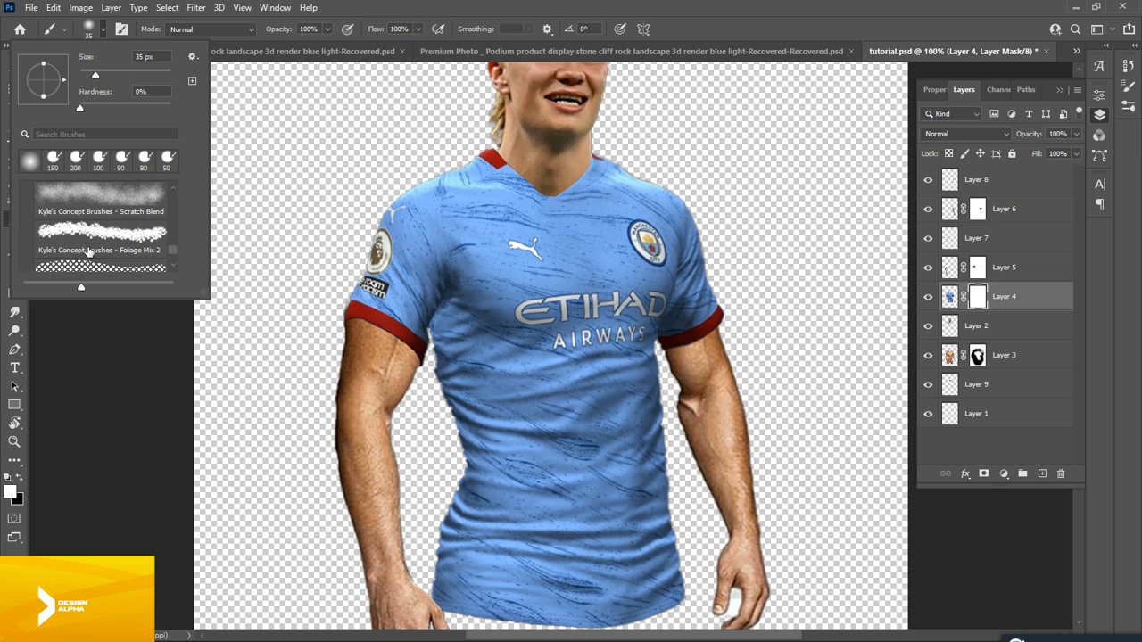
left_click(90, 237)
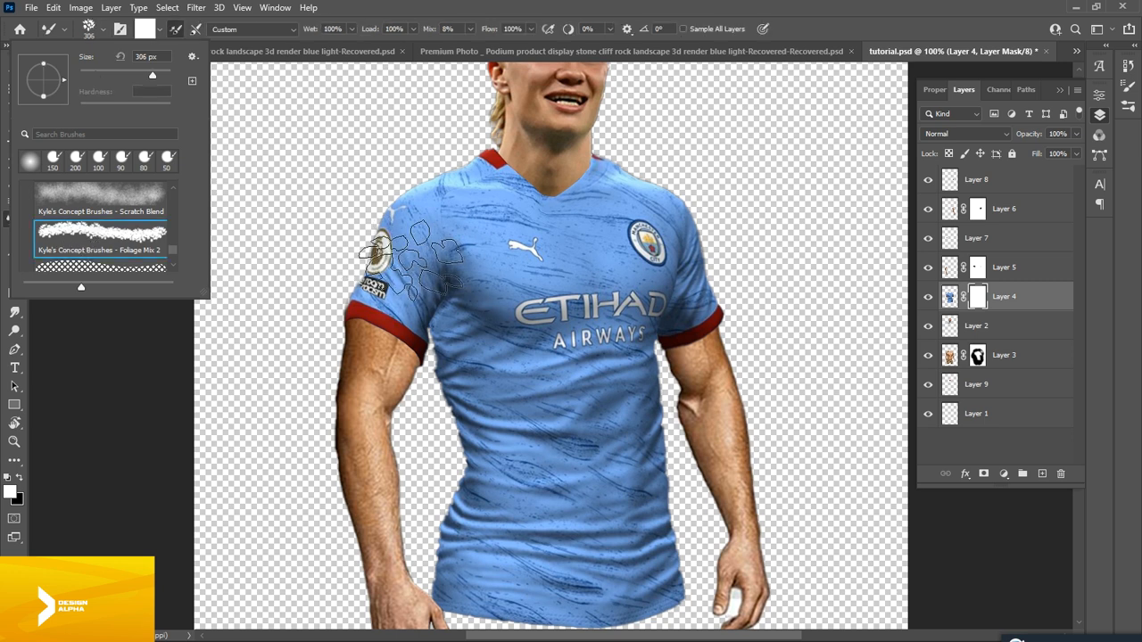
left_click(288, 28)
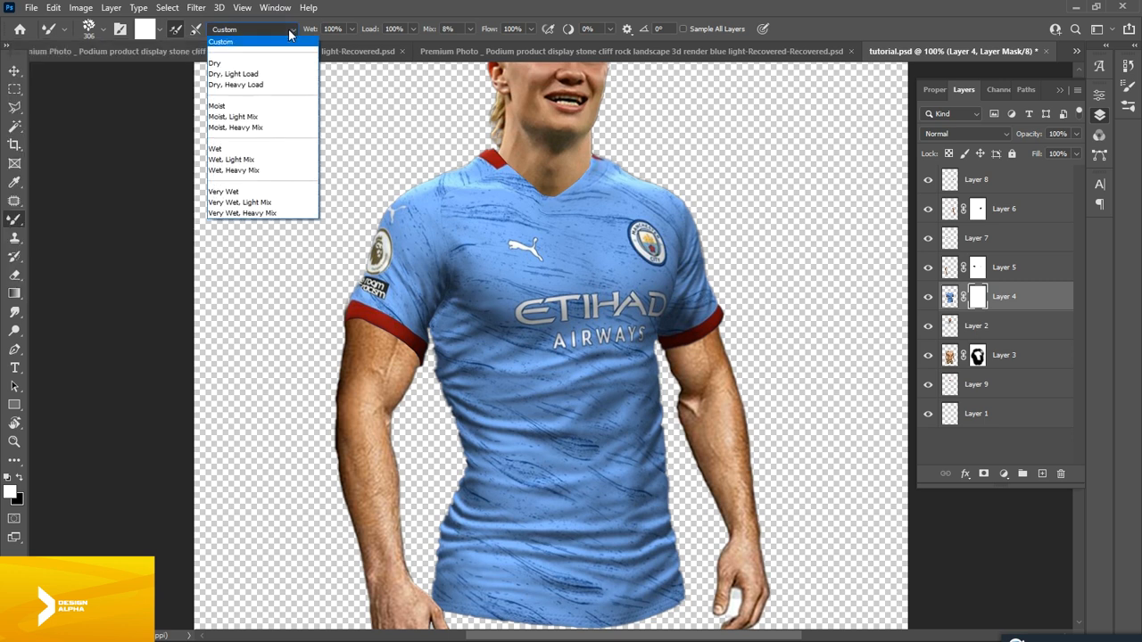
left_click(234, 64)
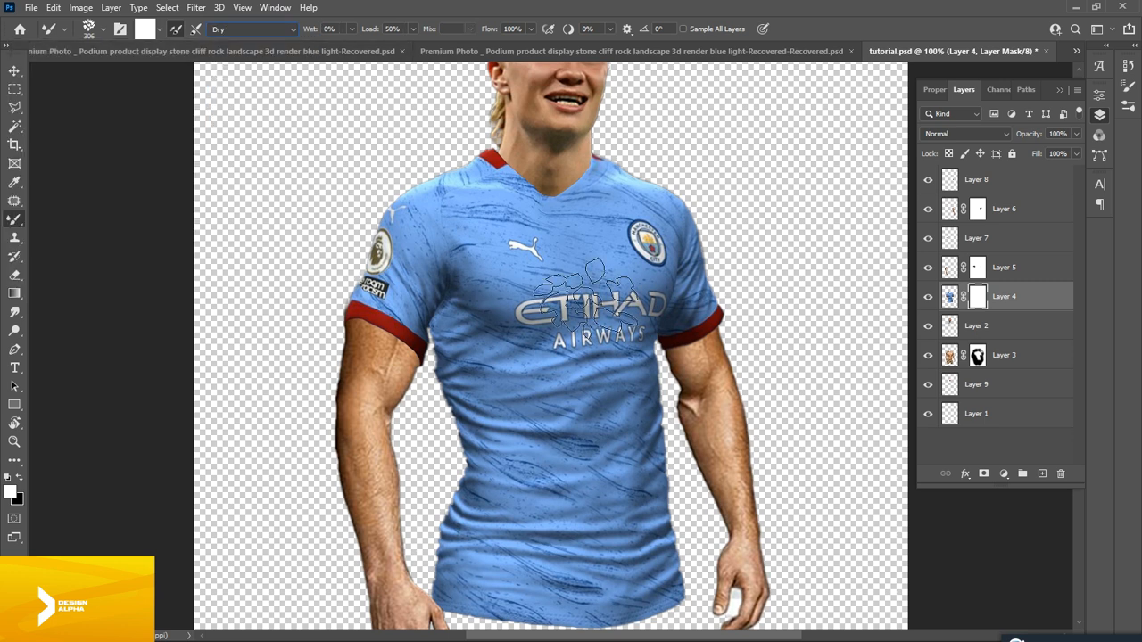
Stamp a torn hole in black on Layer 4's mask over the ETIHAD lettering with the foliage brush at 200 px
scroll(625, 327, "up", 3)
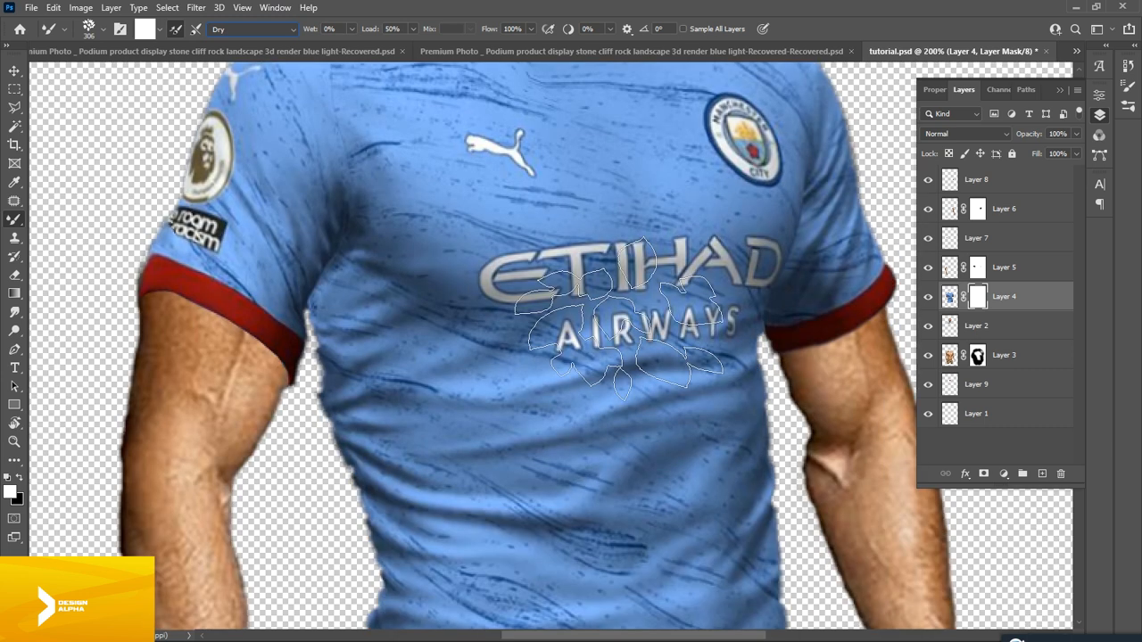
key("bracketleft")
key("bracketleft")
key("bracketleft")
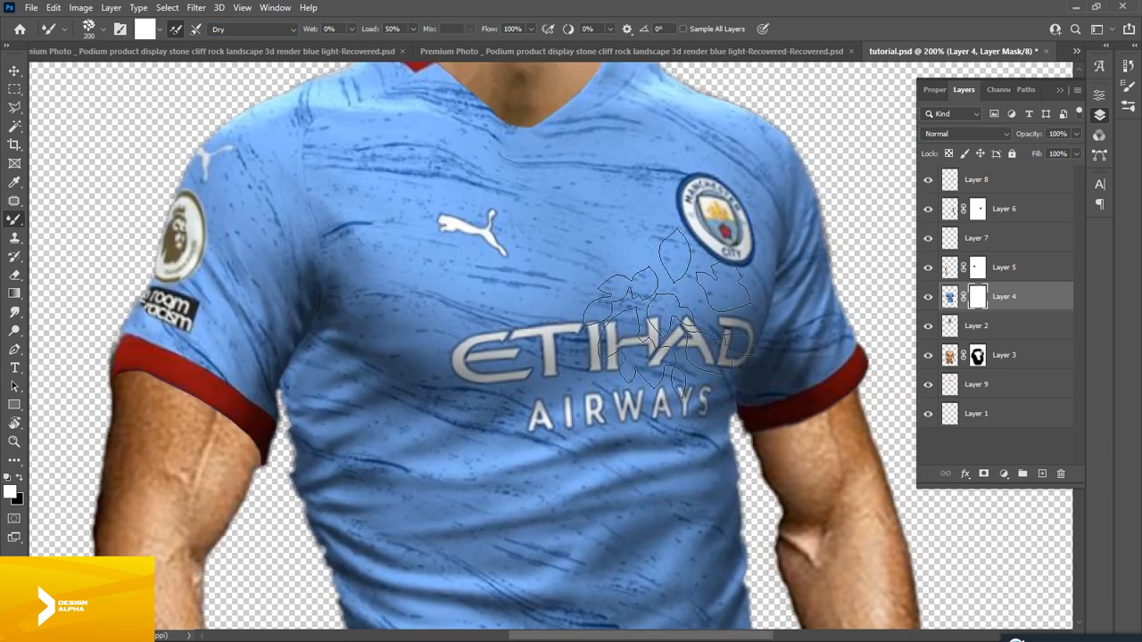
key("x")
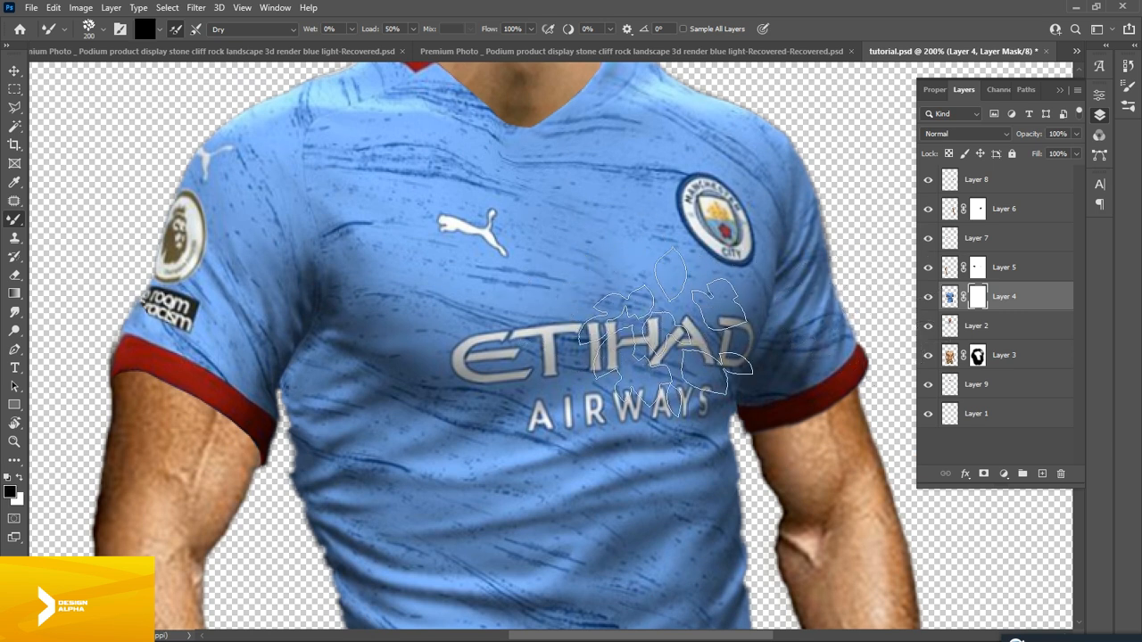
left_click(664, 331)
Reduce the foliage brush to about 45 px and paint the chest hole's outline fuller, with ragged edges
key("bracketleft")
key("bracketleft")
key("bracketleft")
key("bracketleft")
key("bracketleft")
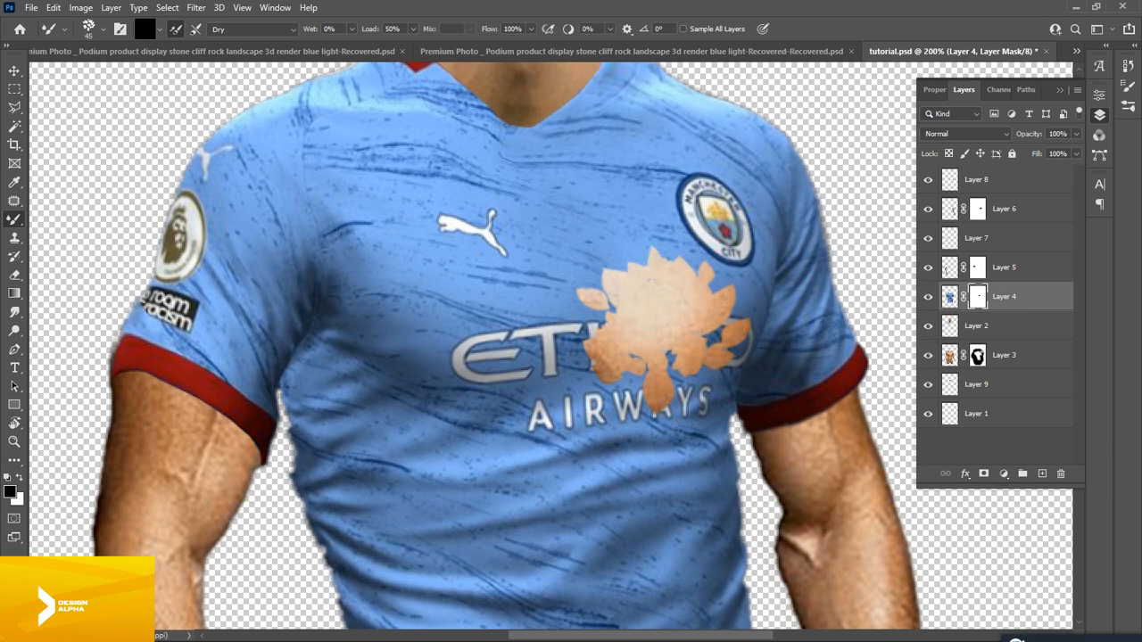
mouse_move(671, 367)
left_mouse_down()
mouse_move(710, 331)
mouse_move(702, 361)
mouse_move(655, 366)
mouse_move(656, 398)
mouse_move(650, 387)
mouse_move(604, 376)
mouse_move(607, 385)
mouse_move(618, 299)
left_mouse_up()
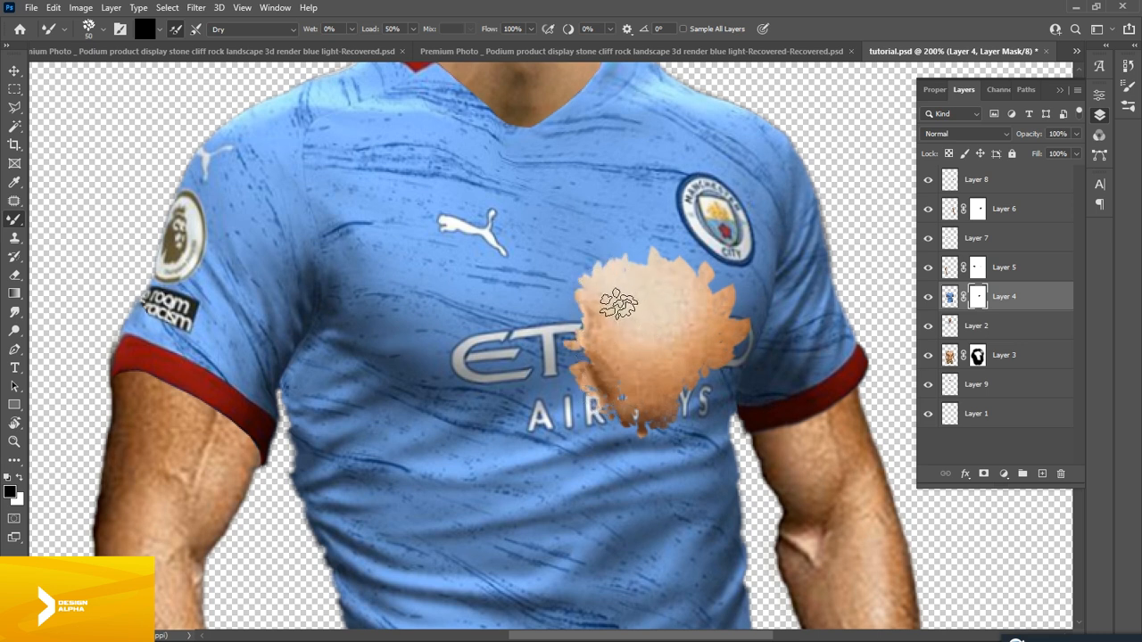
Extend the lower and side edges of the chest tear on Layer 4's mask with smaller foliage brush strokes
key("bracketleft")
key("bracketleft")
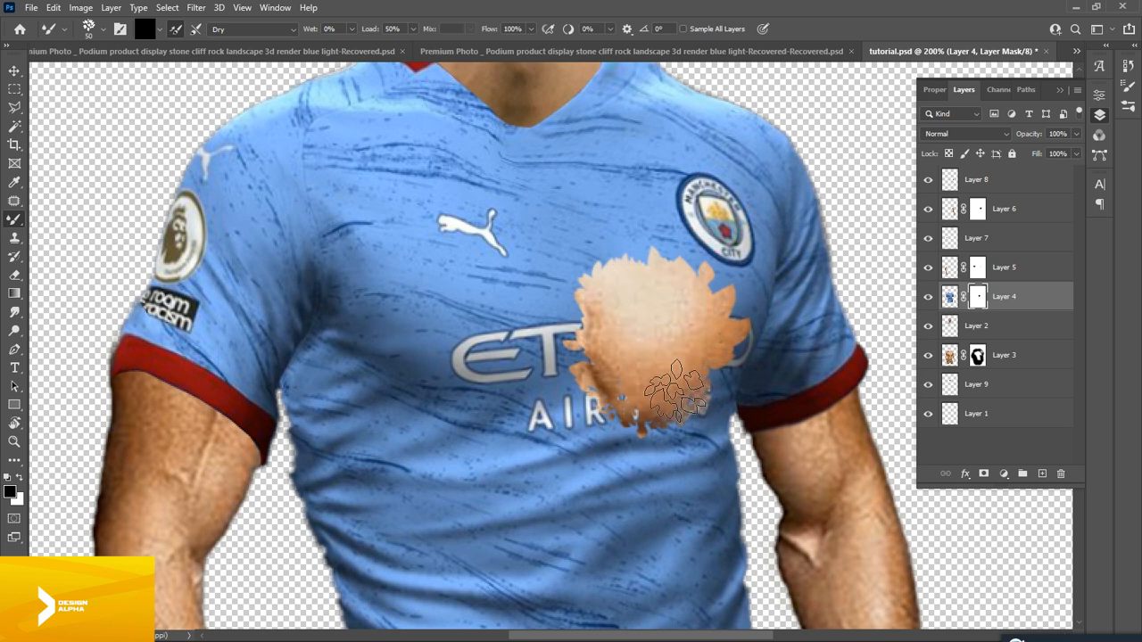
key("bracketleft")
mouse_move(645, 391)
left_mouse_down()
mouse_move(636, 422)
mouse_move(601, 391)
mouse_move(605, 352)
left_mouse_up()
left_click_drag(700, 367, 719, 351)
key("bracketleft")
key("bracketleft")
key("bracketleft")
key("bracketleft")
key("bracketleft")
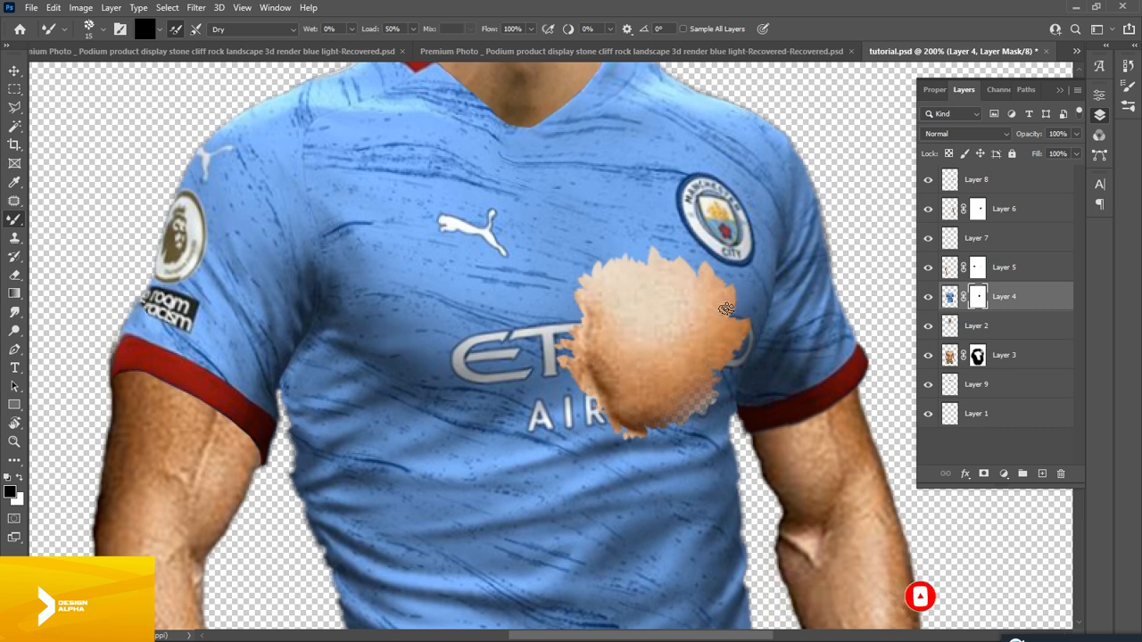
Stamp a second, smaller tear in the jersey's abdomen below the AIRWAYS text, varying the foliage brush size
key("bracketright")
key("bracketright")
key("bracketright")
key("bracketright")
key("bracketright")
key("bracketright")
key("bracketright")
key("bracketright")
key("bracketright")
key("bracketright")
key("bracketright")
left_click(475, 516)
left_click(475, 513)
left_click(473, 513)
left_click(468, 514)
key("bracketleft")
key("bracketleft")
left_click(458, 515)
key("bracketleft")
key("bracketleft")
key("bracketleft")
left_click(482, 537)
key("bracketleft")
left_click(495, 490)
left_click(476, 478)
Touch up the upper edge of the chest tear on Layer 4's mask with the foliage brush at 70 px
key("ctrl+minus")
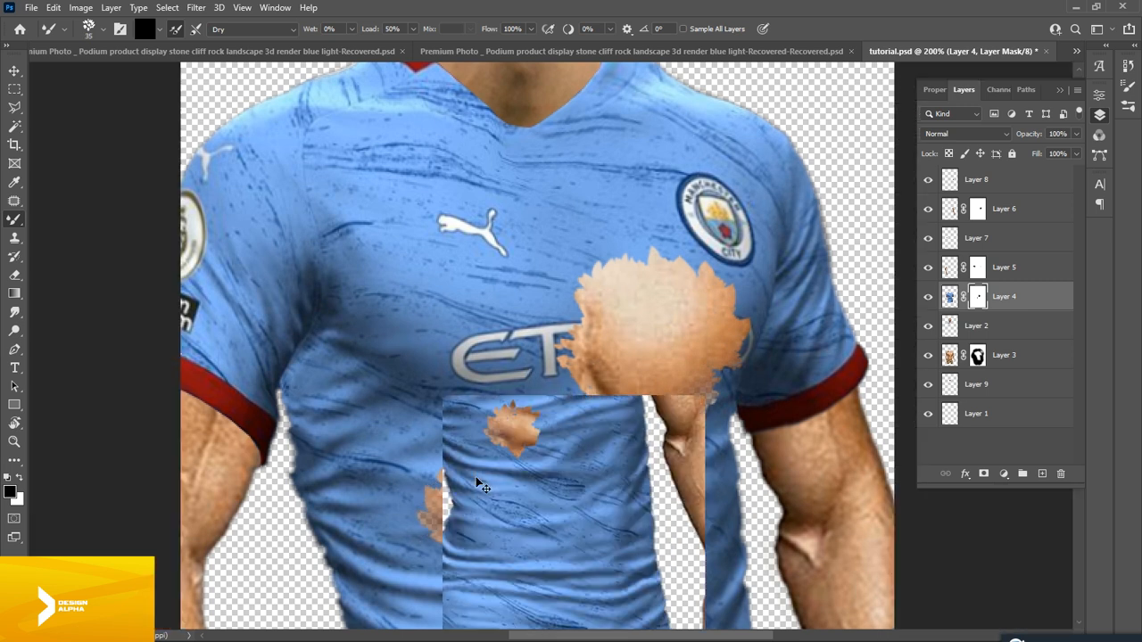
key("ctrl+minus")
key("ctrl+plus")
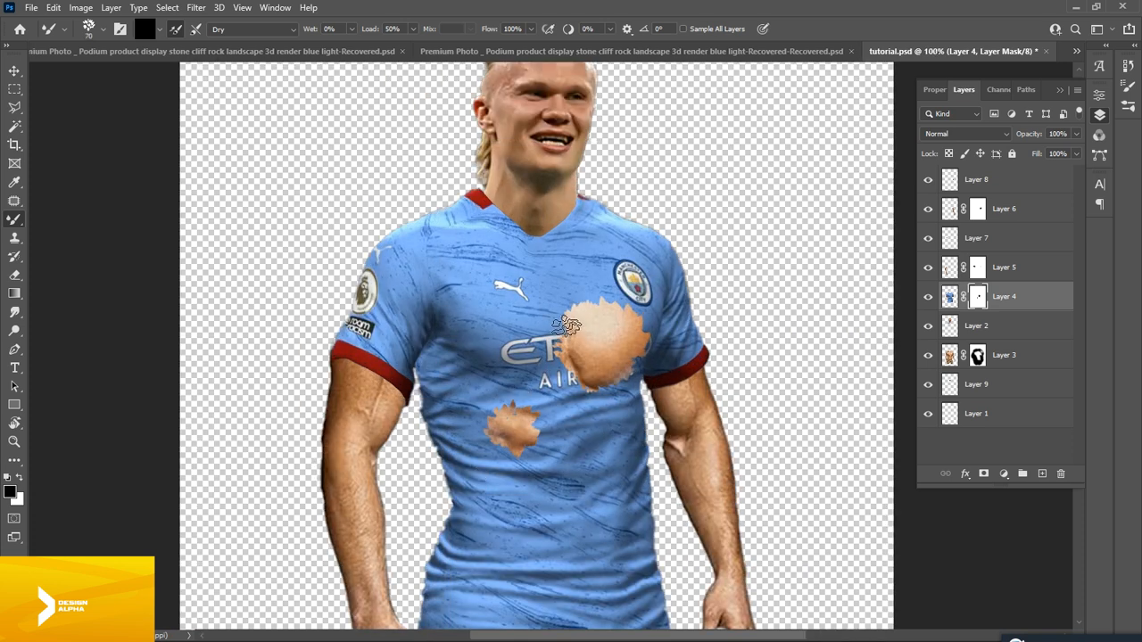
key("bracketright")
key("bracketright")
key("bracketright")
key("bracketright")
key("bracketleft")
key("bracketleft")
key("bracketleft")
key("bracketleft")
left_click_drag(583, 302, 616, 310)
key("ctrl+plus")
left_click_drag(688, 377, 574, 397)
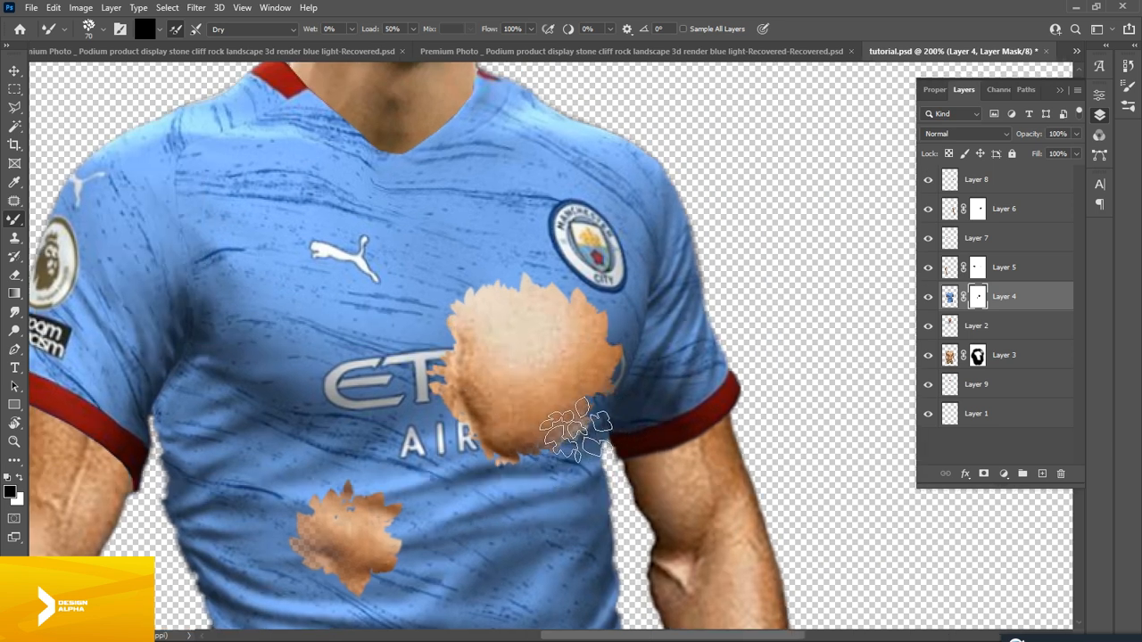
Paint white on Layer 3's mask with the 70 px Soft Round Pressure Size brush to restore skin at the chest tear's lower edge
key("v")
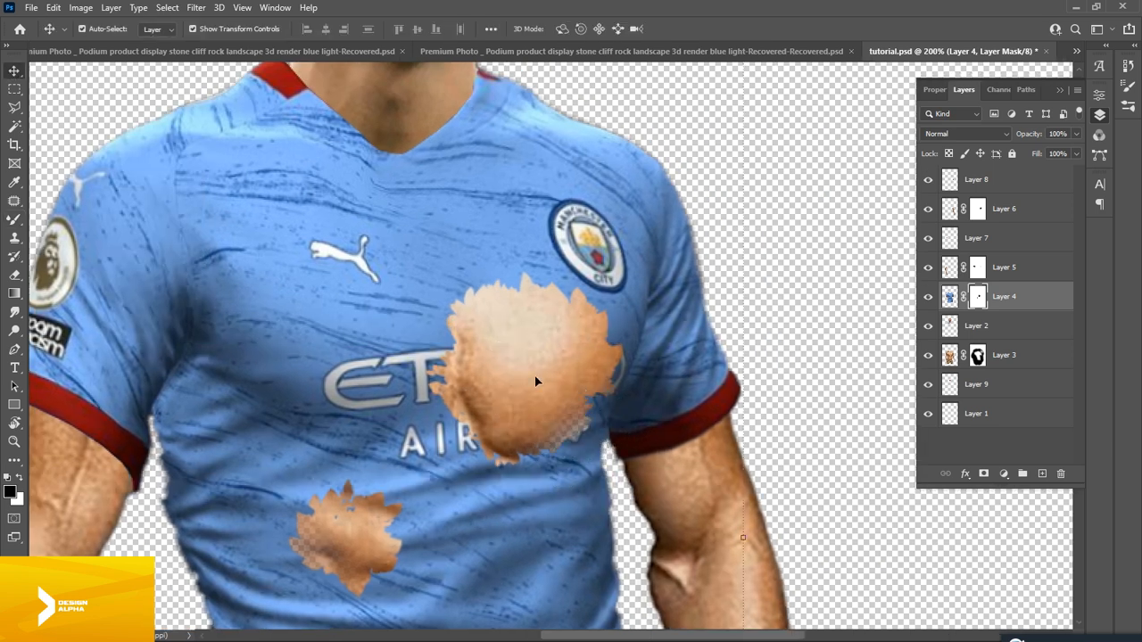
left_click(979, 357)
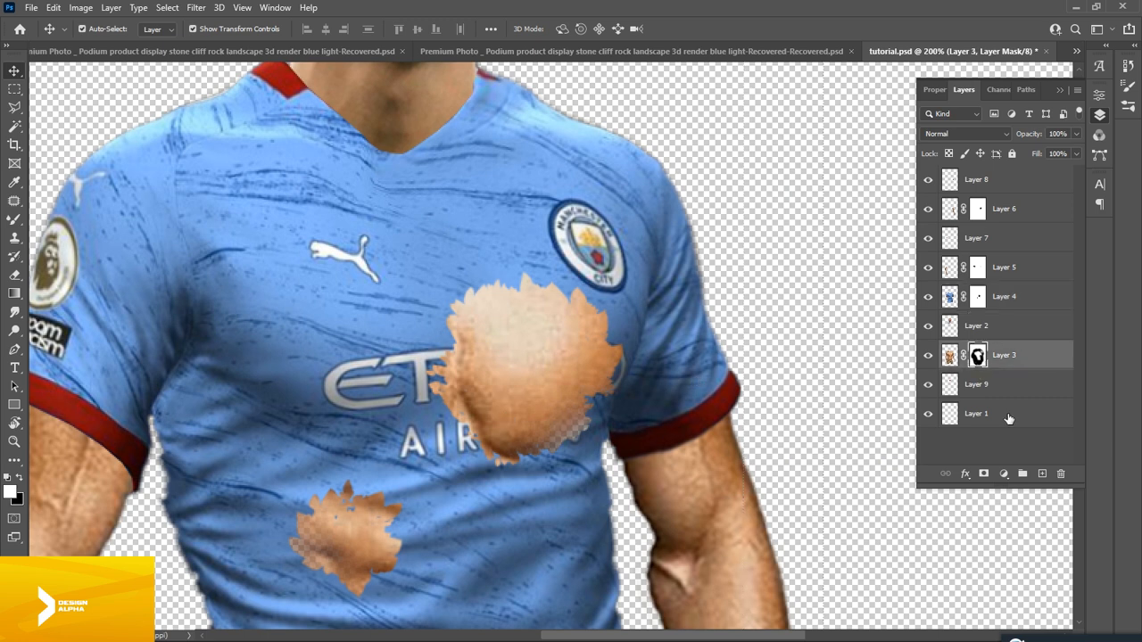
key("b")
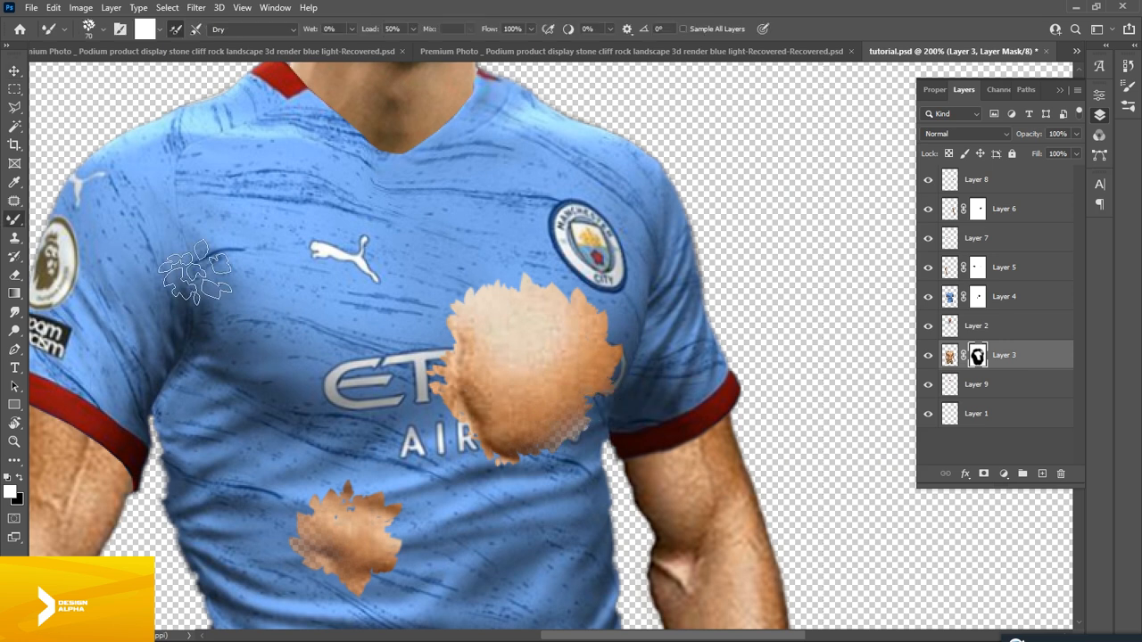
left_click(101, 30)
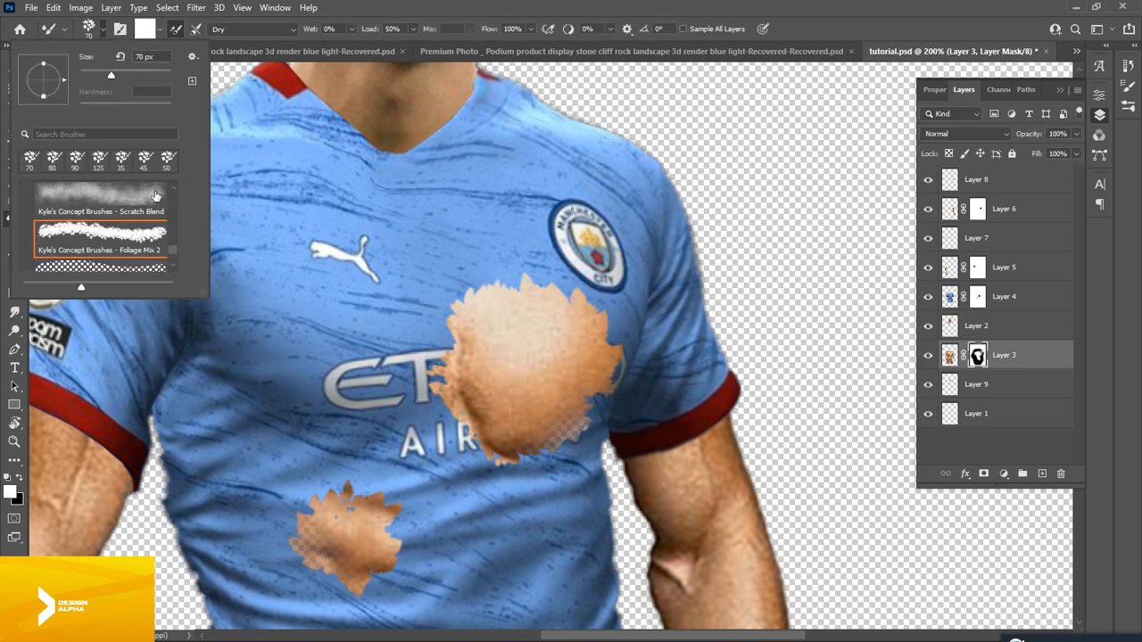
scroll(173, 248, "up", 5)
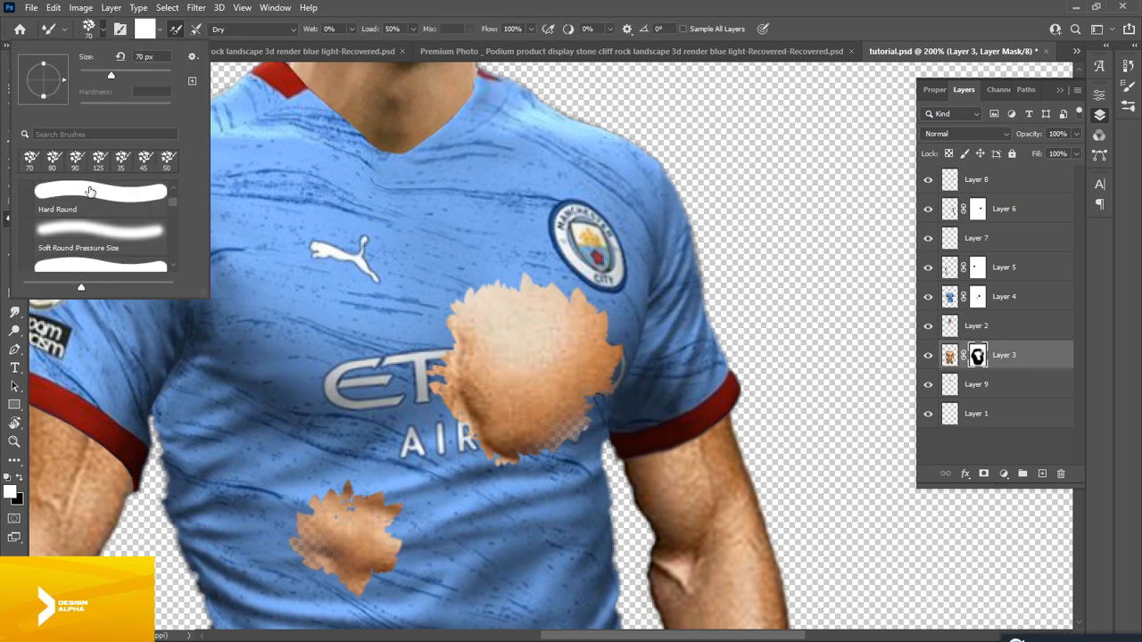
left_click(71, 234)
left_click(551, 381)
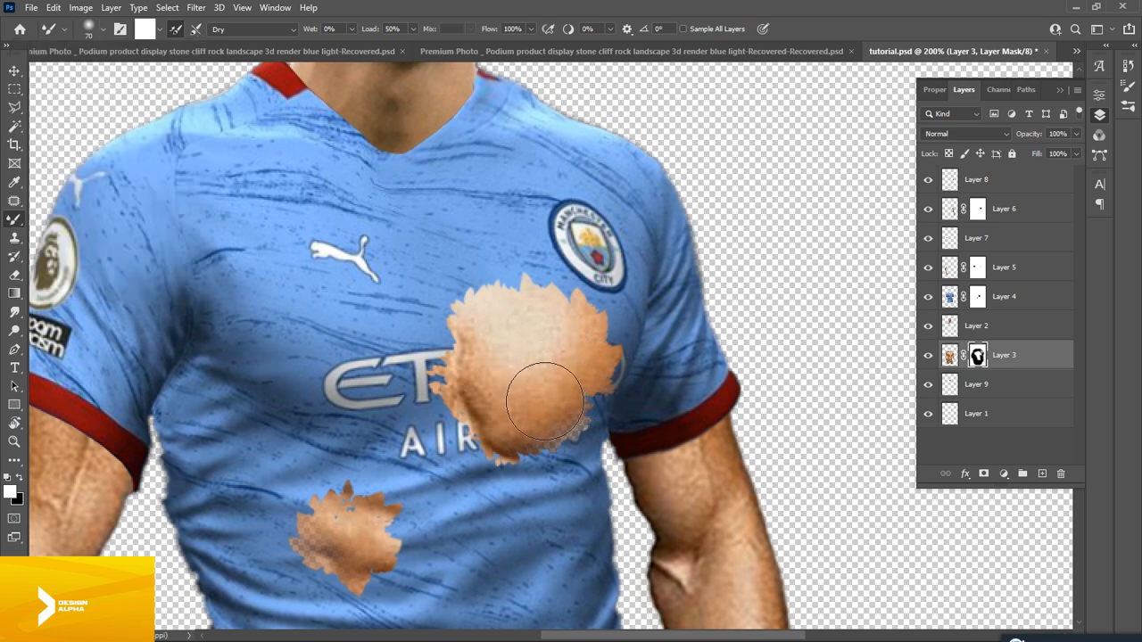
mouse_move(546, 402)
left_mouse_down()
mouse_move(585, 360)
mouse_move(551, 429)
mouse_move(544, 352)
mouse_move(511, 350)
mouse_move(531, 338)
mouse_move(568, 378)
mouse_move(598, 366)
left_mouse_up()
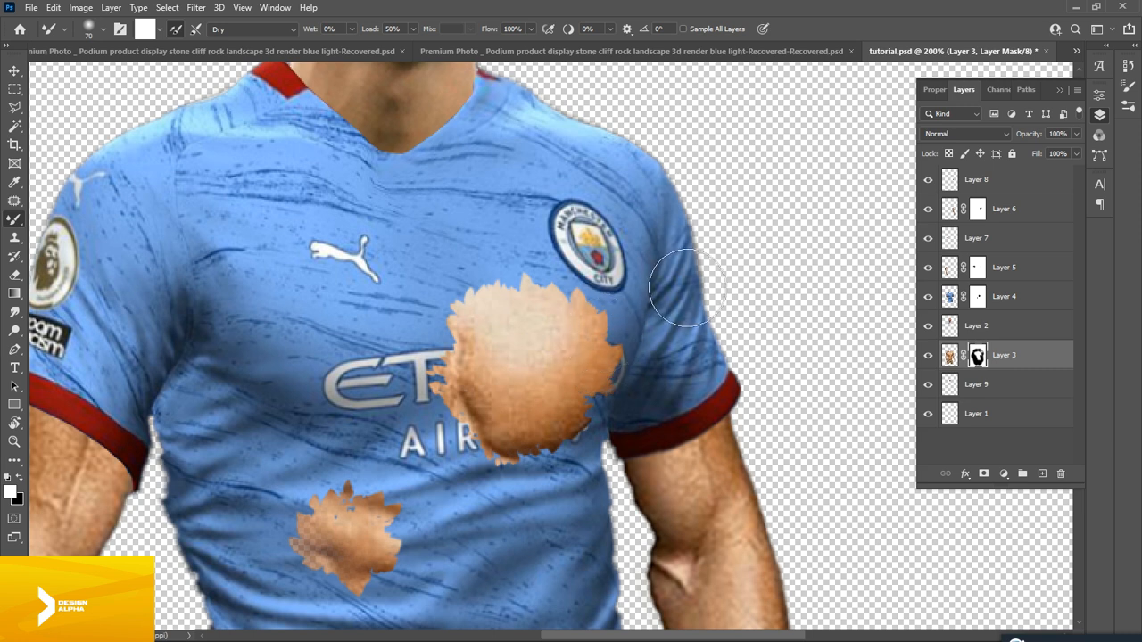
key("x")
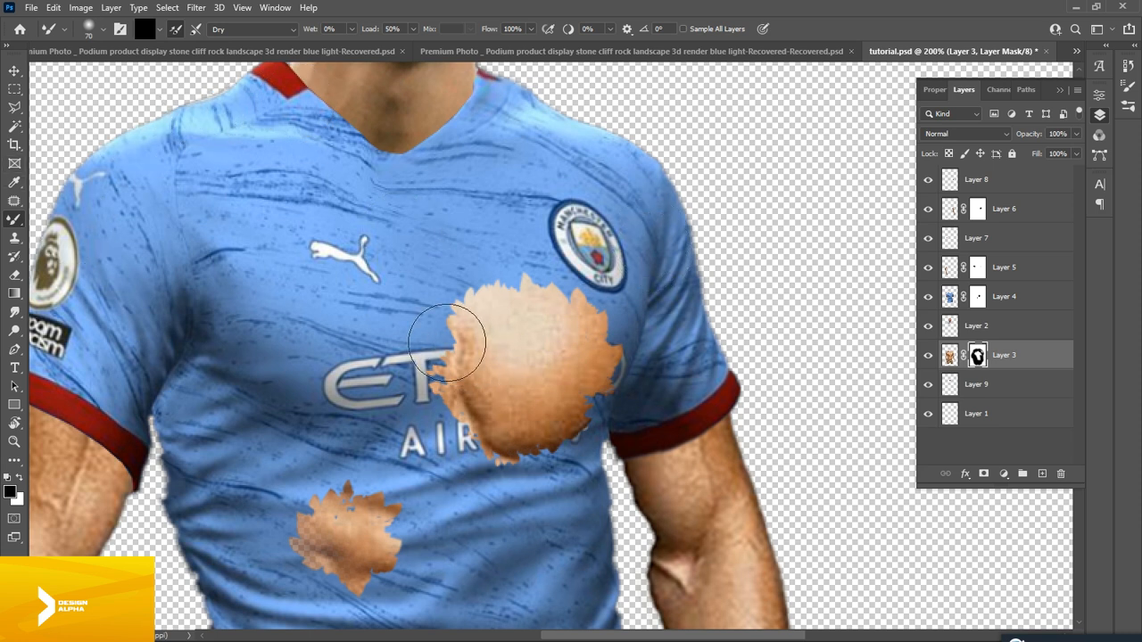
left_click(14, 70)
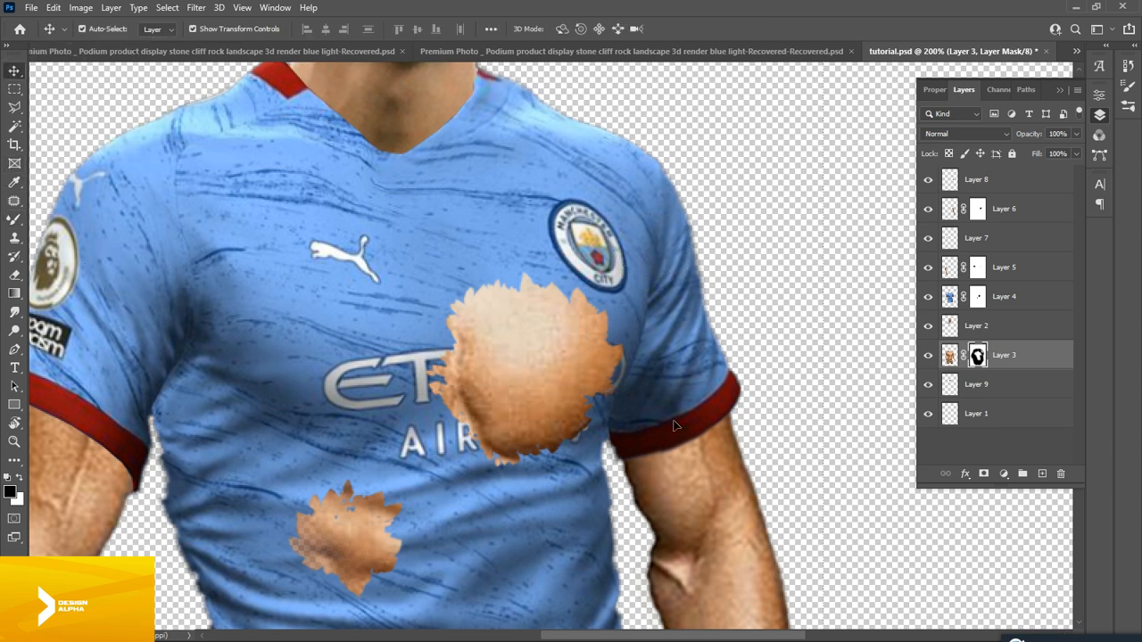
key("ctrl+plus")
key("ctrl+plus")
left_click_drag(638, 497, 688, 390)
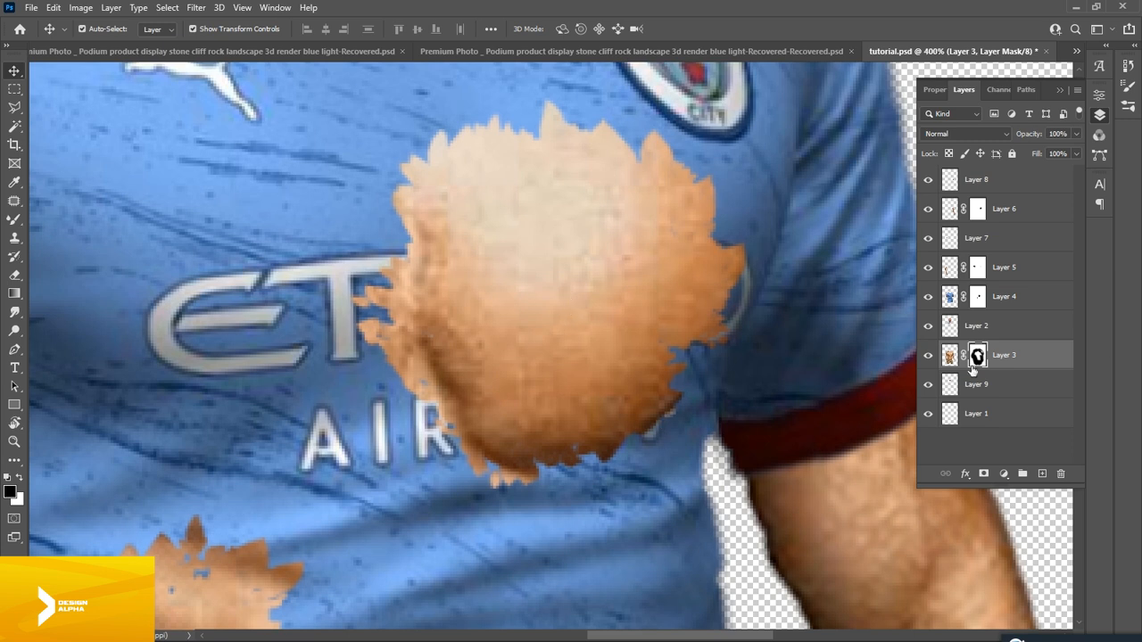
left_click(952, 300)
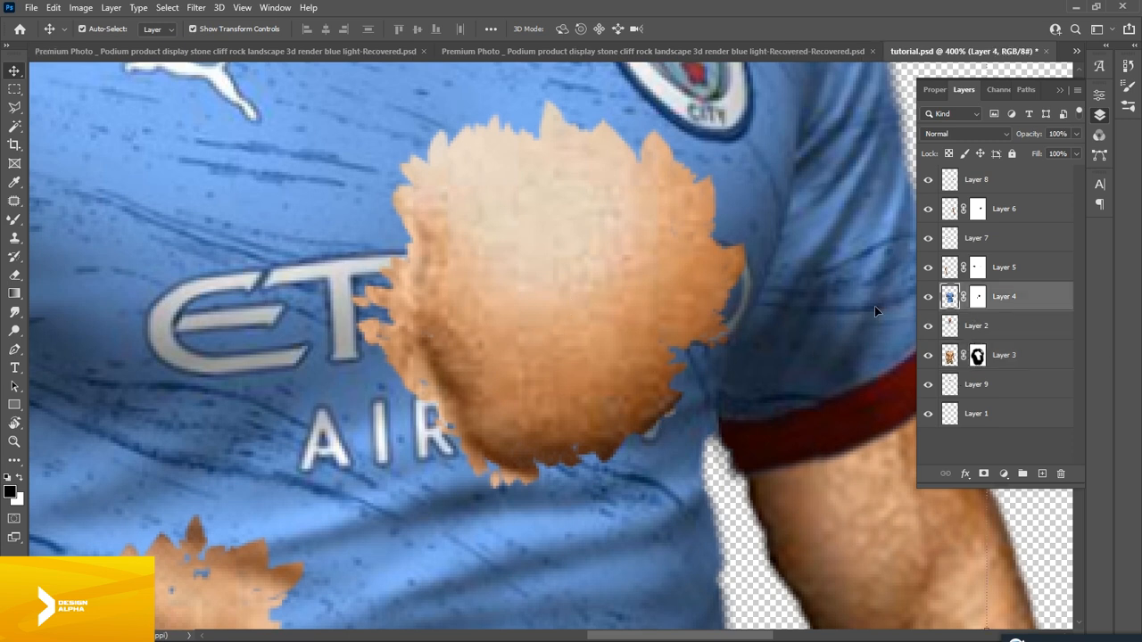
key("ctrl+minus")
key("ctrl+minus")
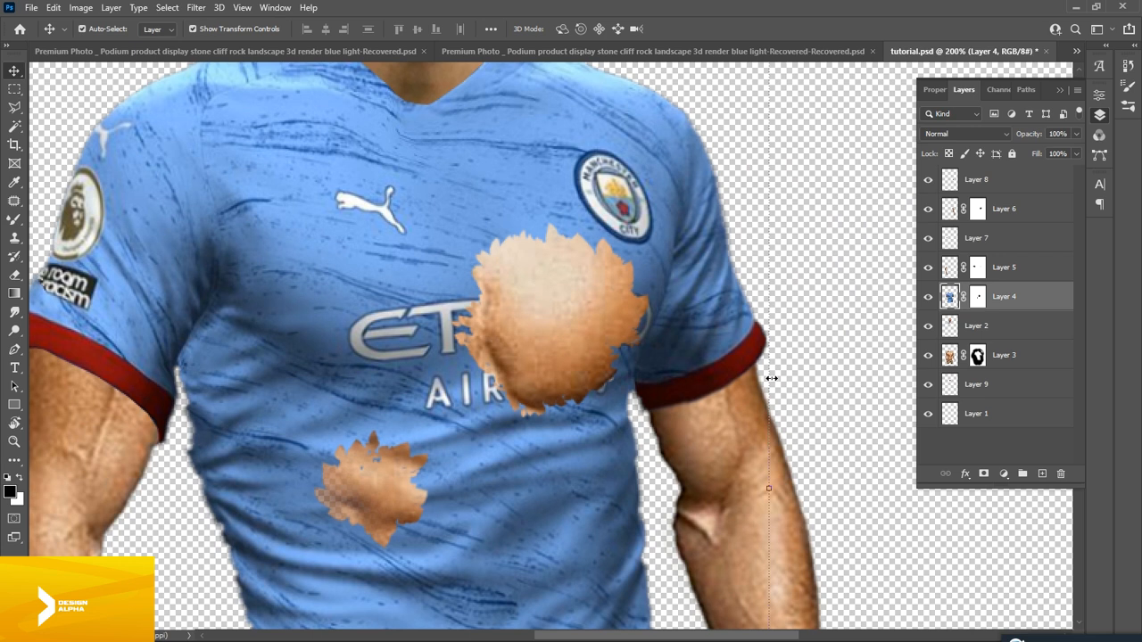
key("ctrl+t")
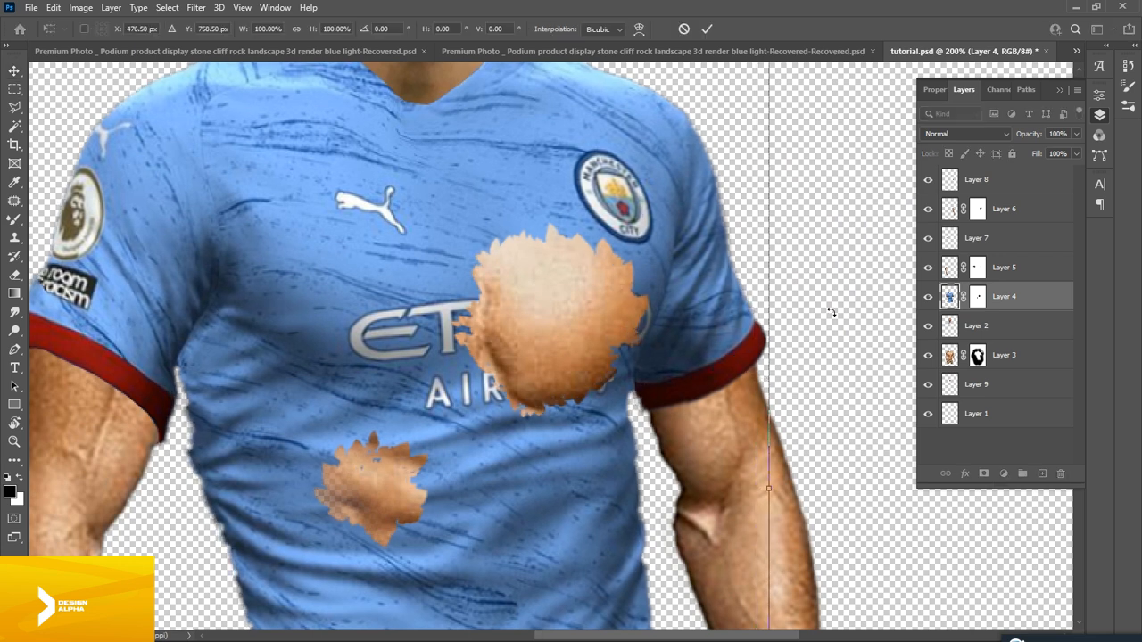
key("Return")
Warp Layer 3 slightly to shift the chest muscle showing through the jersey's chest tear
left_click(1012, 357)
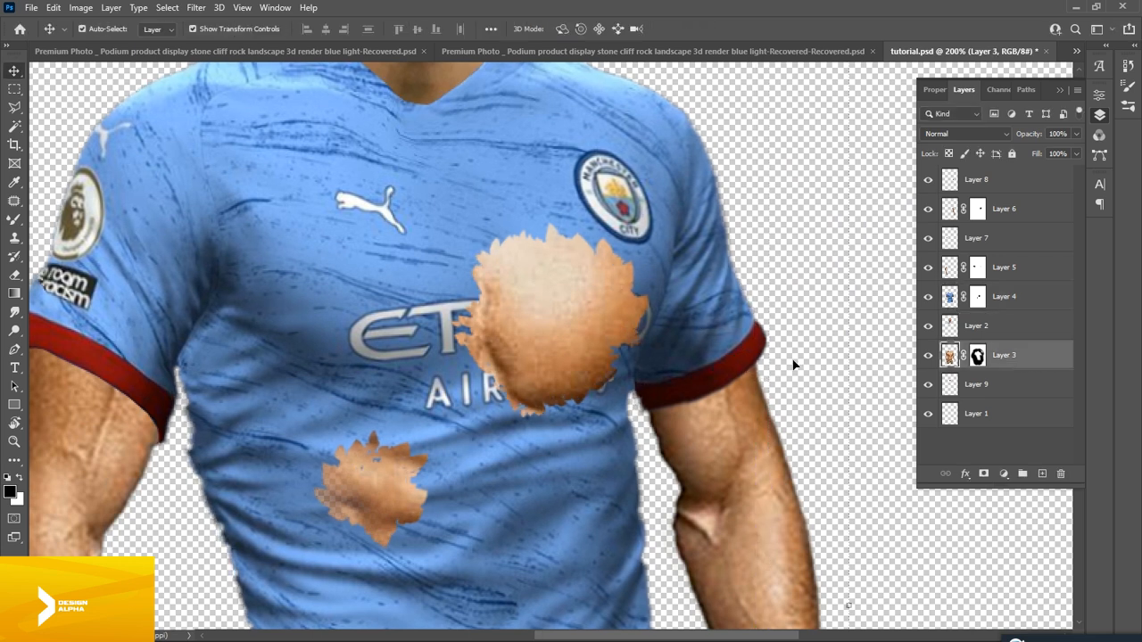
key("ctrl+t")
right_click(850, 367)
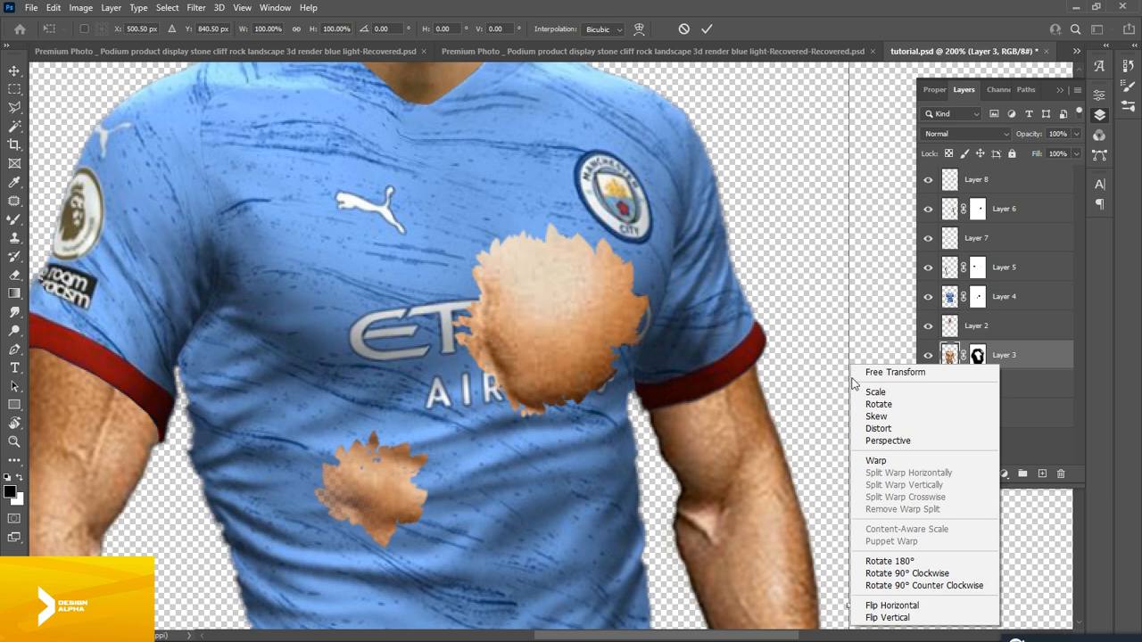
left_click(894, 460)
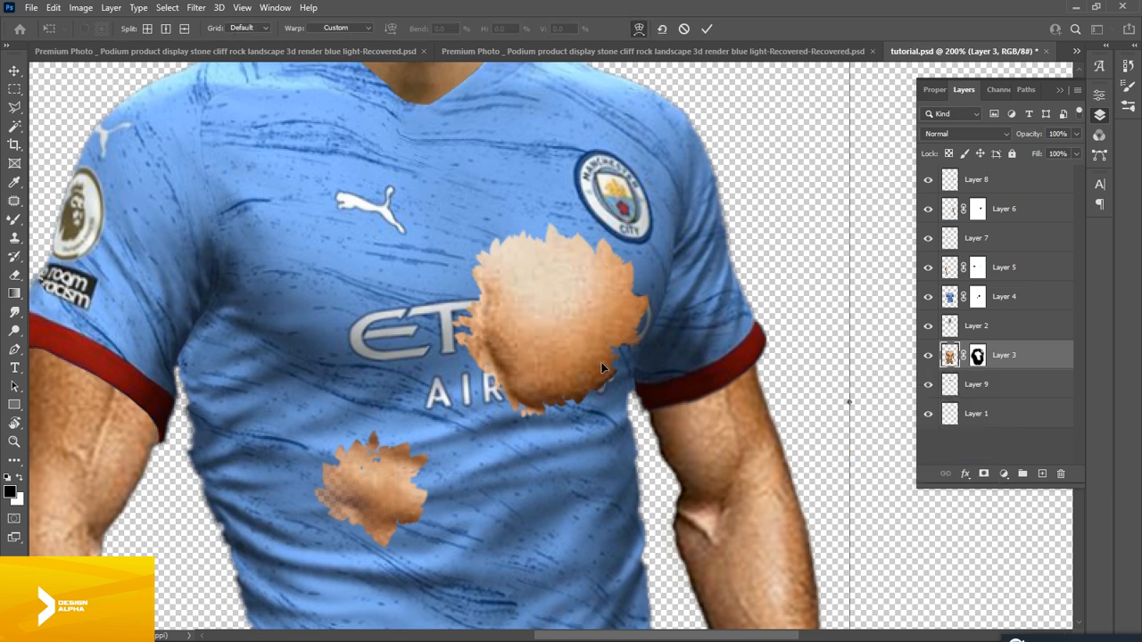
left_click_drag(601, 362, 604, 362)
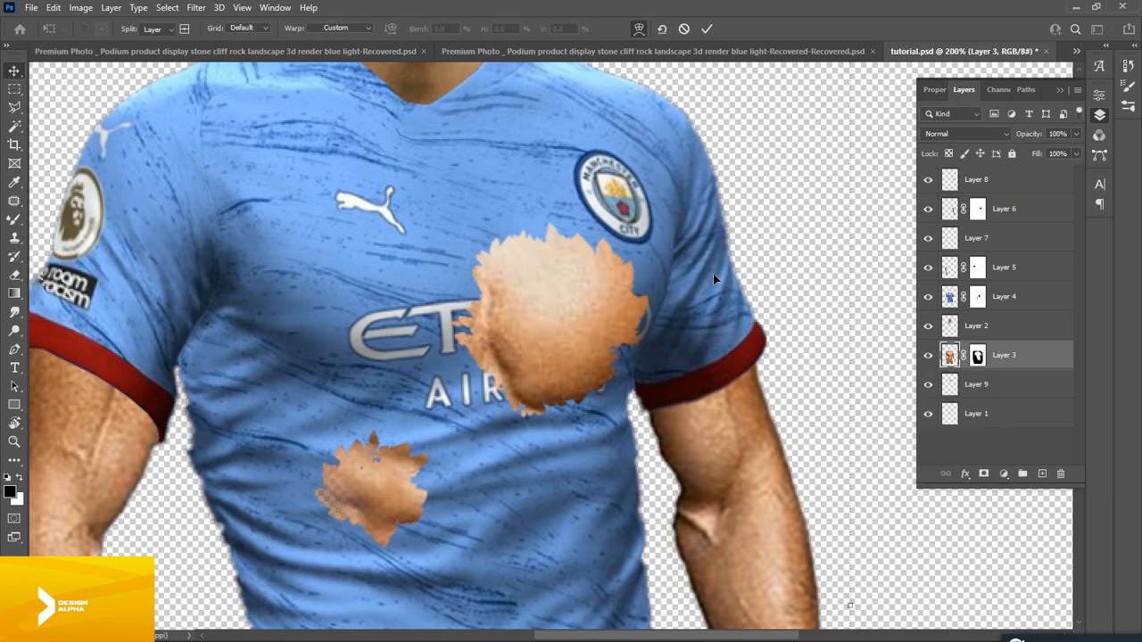
key("Return")
key("ctrl+plus")
key("ctrl+minus")
key("ctrl+minus")
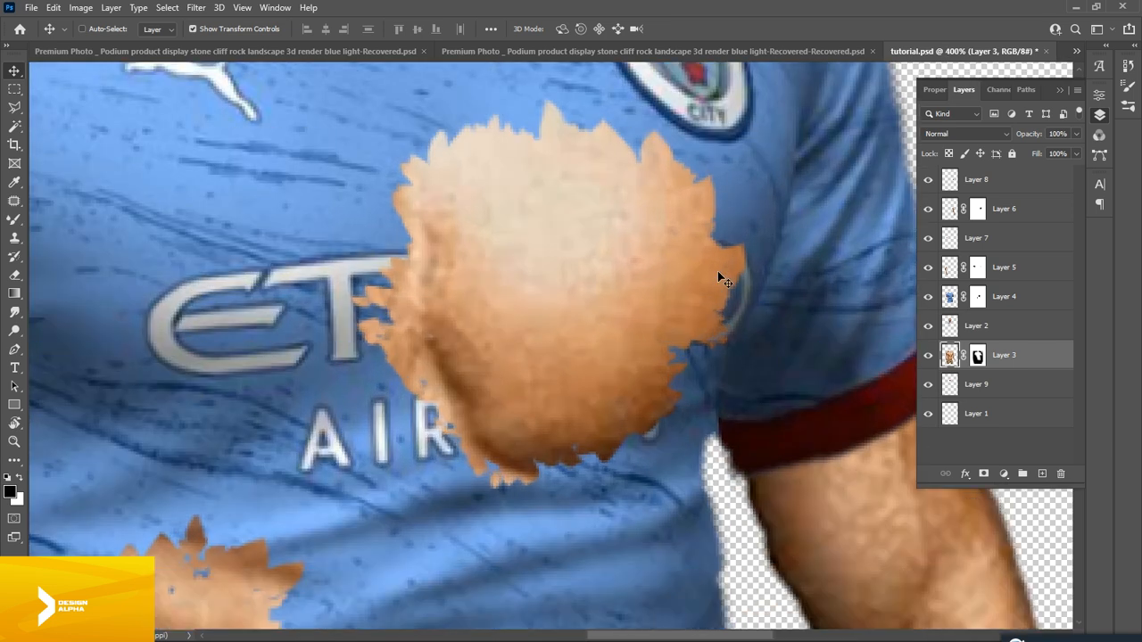
key("ctrl+minus")
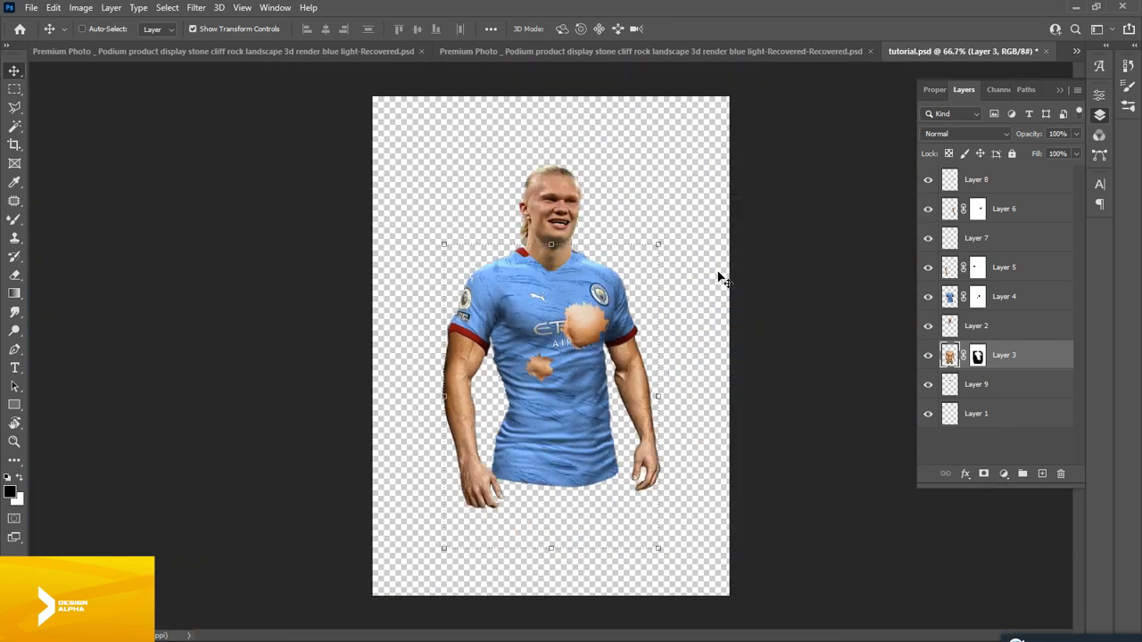
key("ctrl+plus")
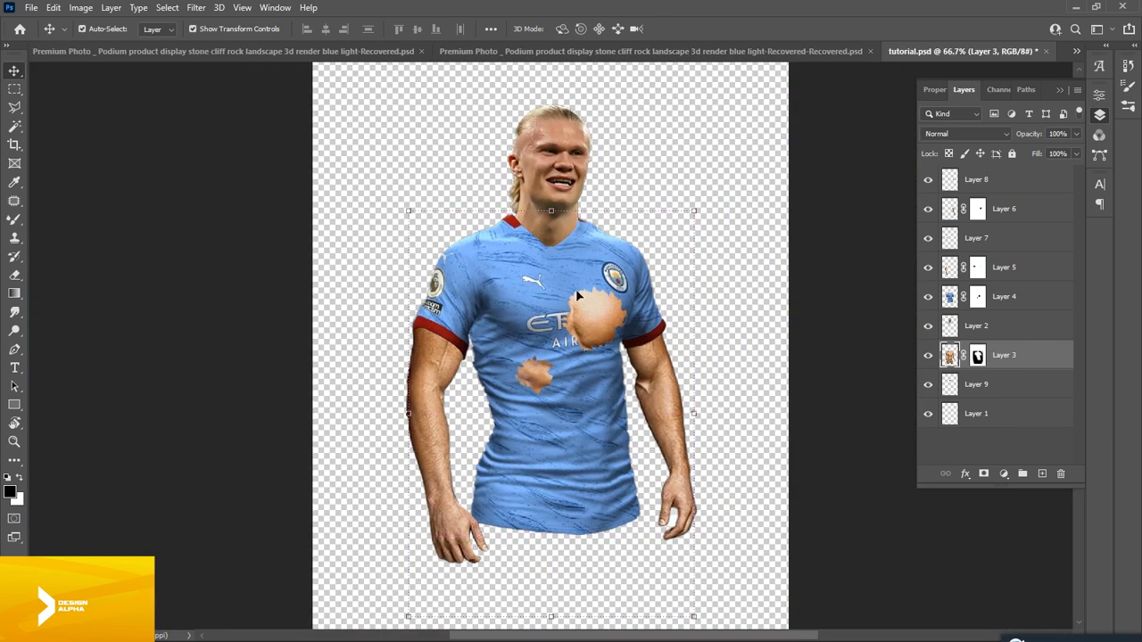
left_click(592, 325)
key("b")
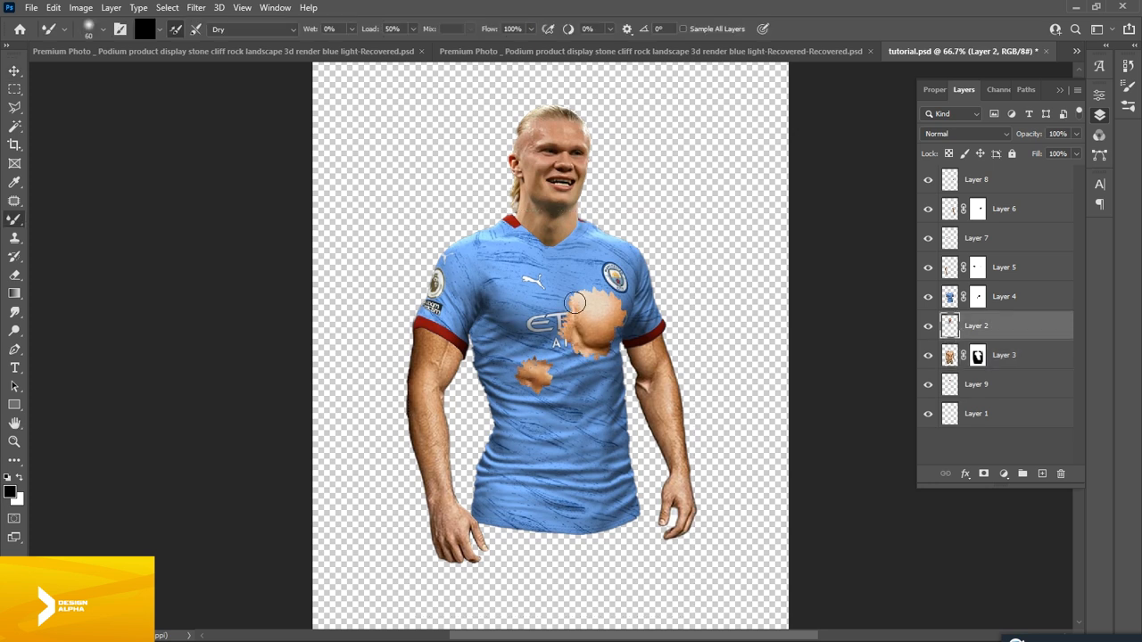
key("ctrl+minus")
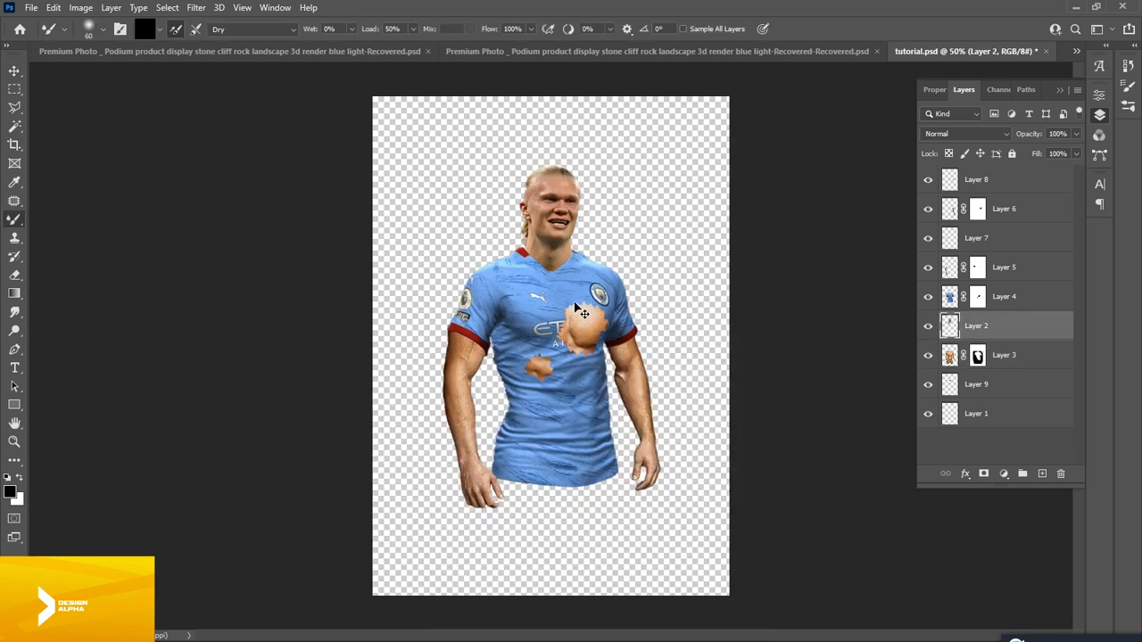
Open the snowy mountain photo from Downloads and copy it into tutorial.psd as a new layer
key("ctrl+o")
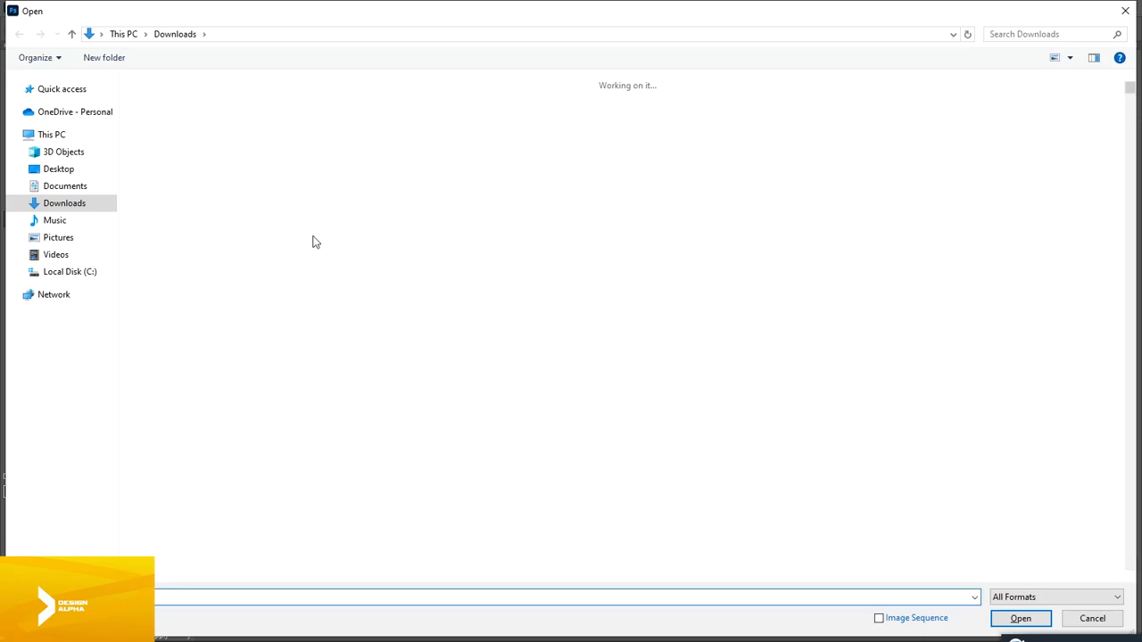
scroll(298, 287, "down", 3)
double_click(225, 313)
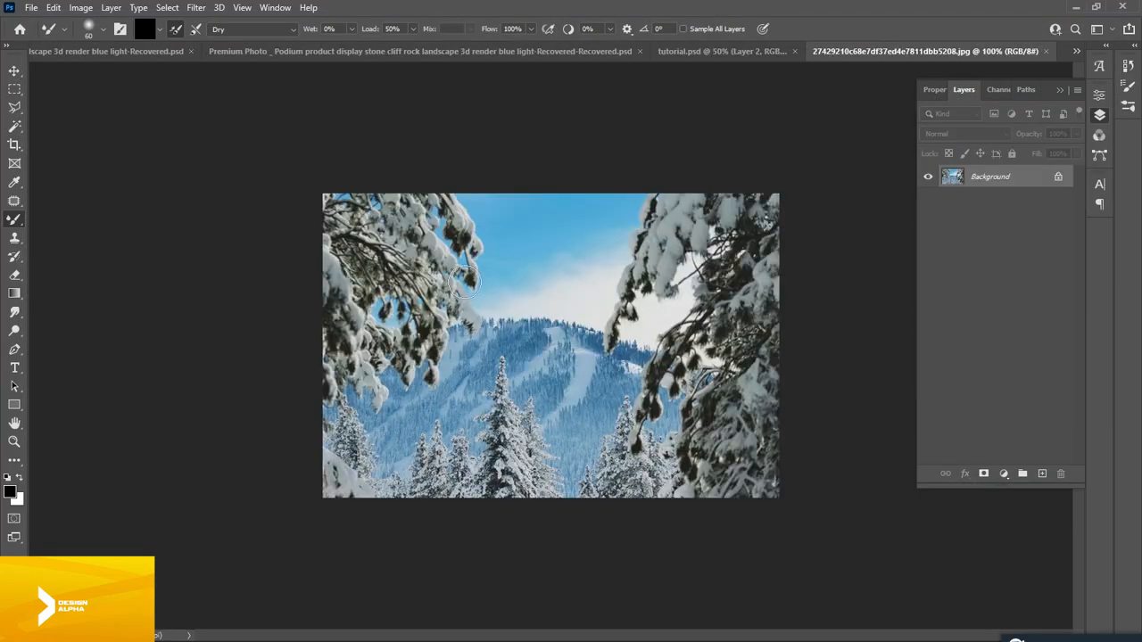
left_click(14, 70)
left_click_drag(885, 59, 870, 121)
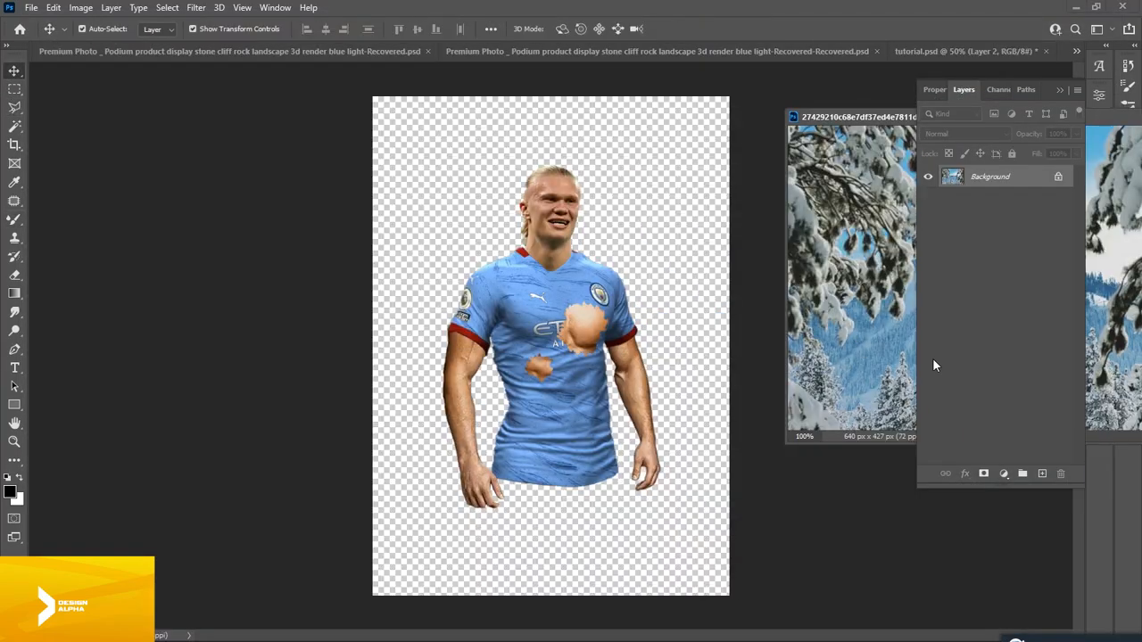
left_click_drag(852, 334, 628, 194)
left_click_drag(465, 186, 607, 208)
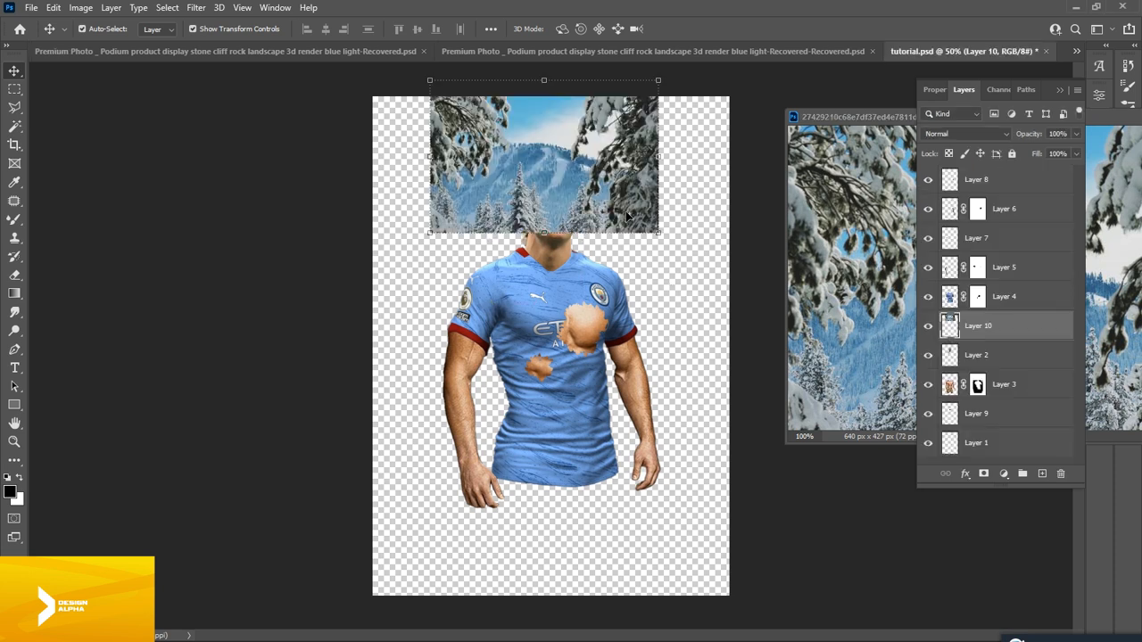
Enlarge the snowy mountain photo past the canvas sides, centre it, and place its layer between Layer 9 and Layer 1
left_click_drag(664, 234, 892, 395)
left_click_drag(703, 203, 711, 398)
key("Return")
left_click_drag(989, 336, 981, 418)
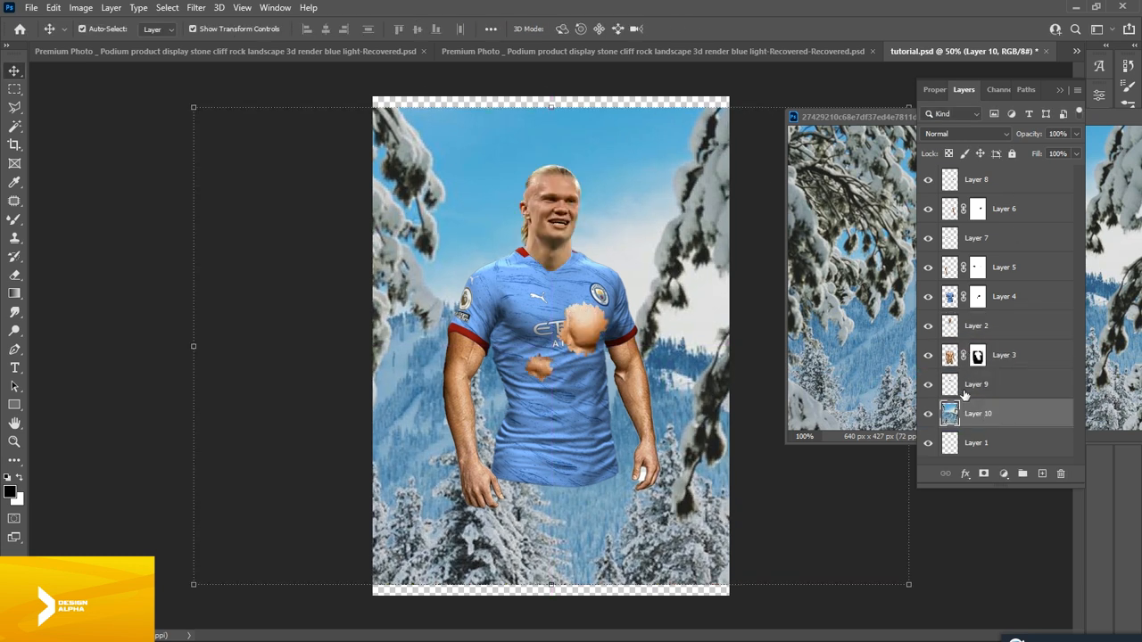
Lower the mountain background to meet the canvas's bottom edge and put away the floating source photo window
left_click(128, 280)
left_click_drag(694, 176, 694, 187)
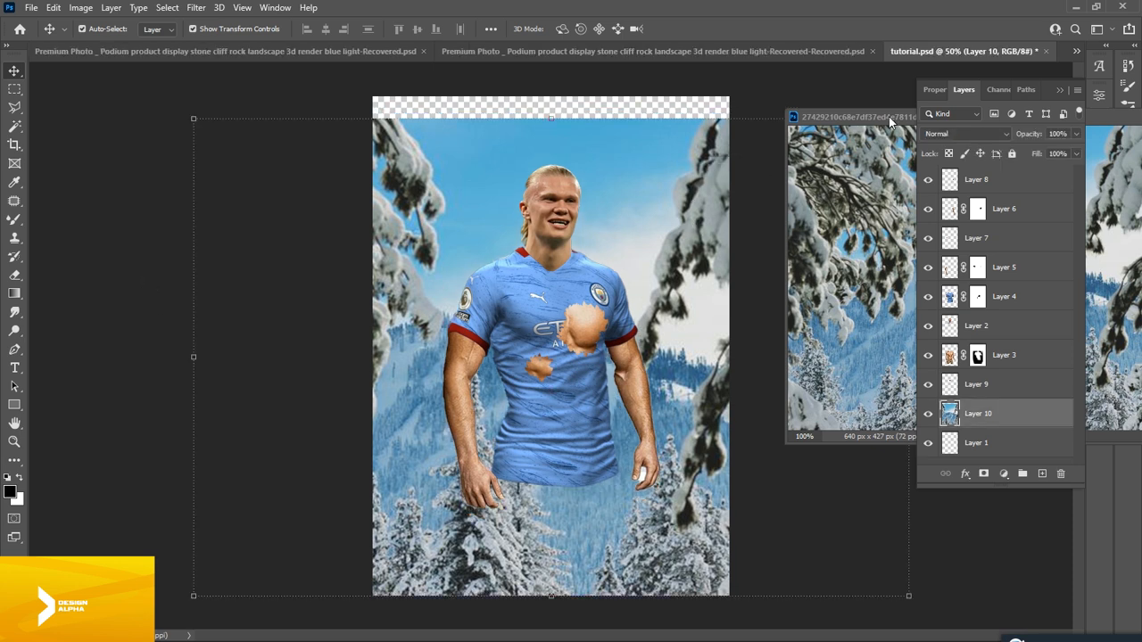
left_click_drag(890, 121, 587, 148)
left_click(633, 135)
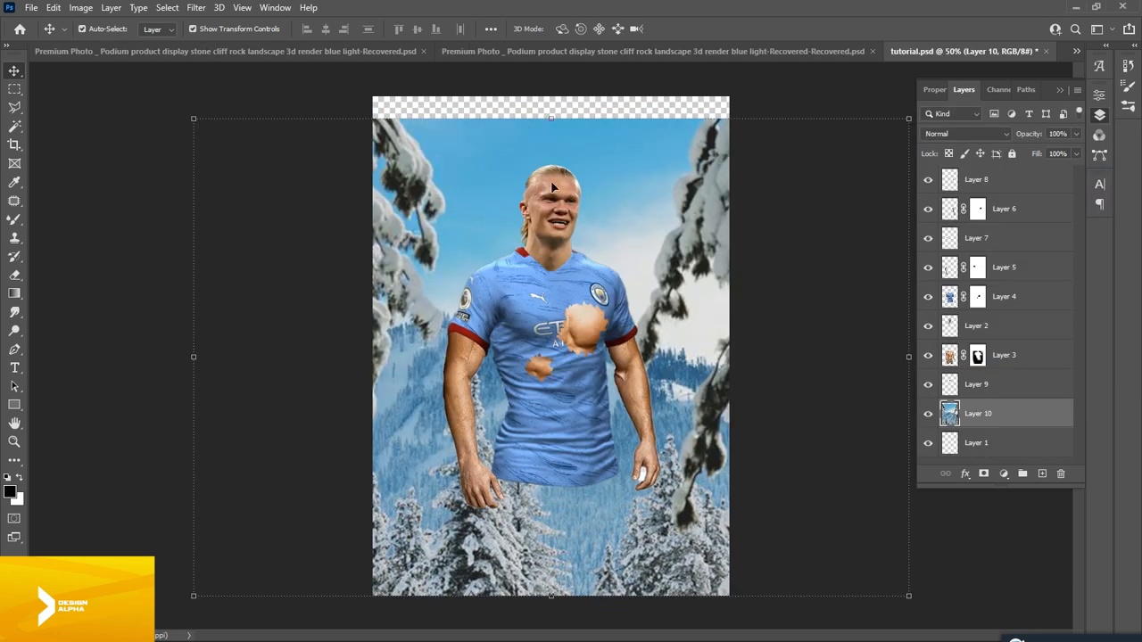
Scale up the mountain background on Layer 10 and raise it so it covers the whole canvas
left_click_drag(192, 117, 167, 93)
key("Return")
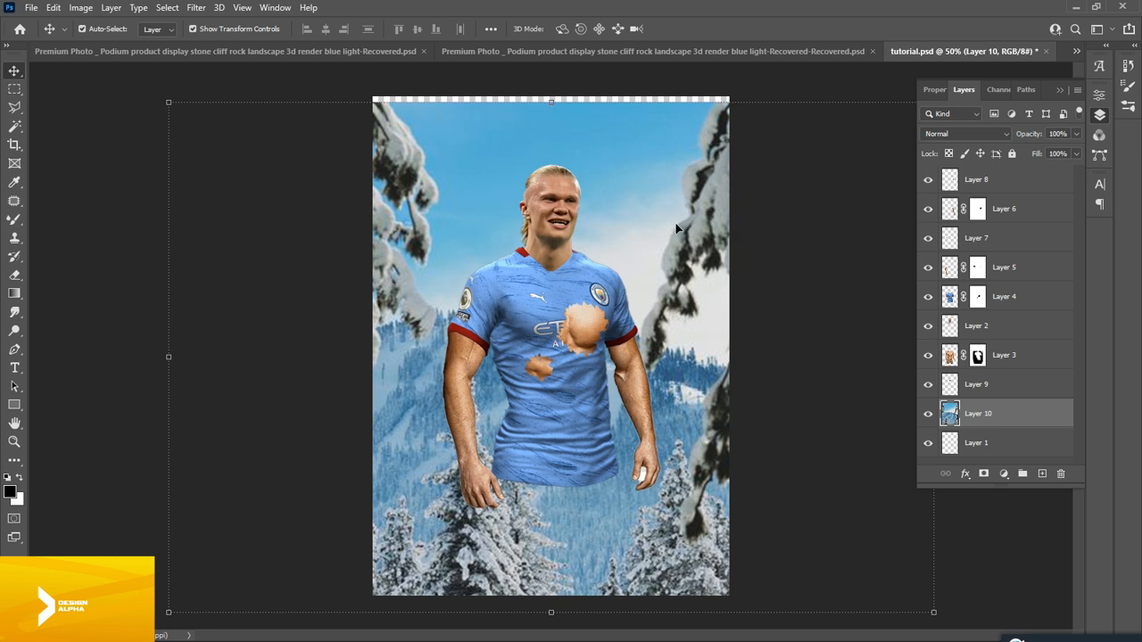
left_click_drag(556, 127, 556, 115)
Warp Layer 10 outward to push the snowy branches on both sides off the canvas, leaving open sky and mountains
left_click(168, 345)
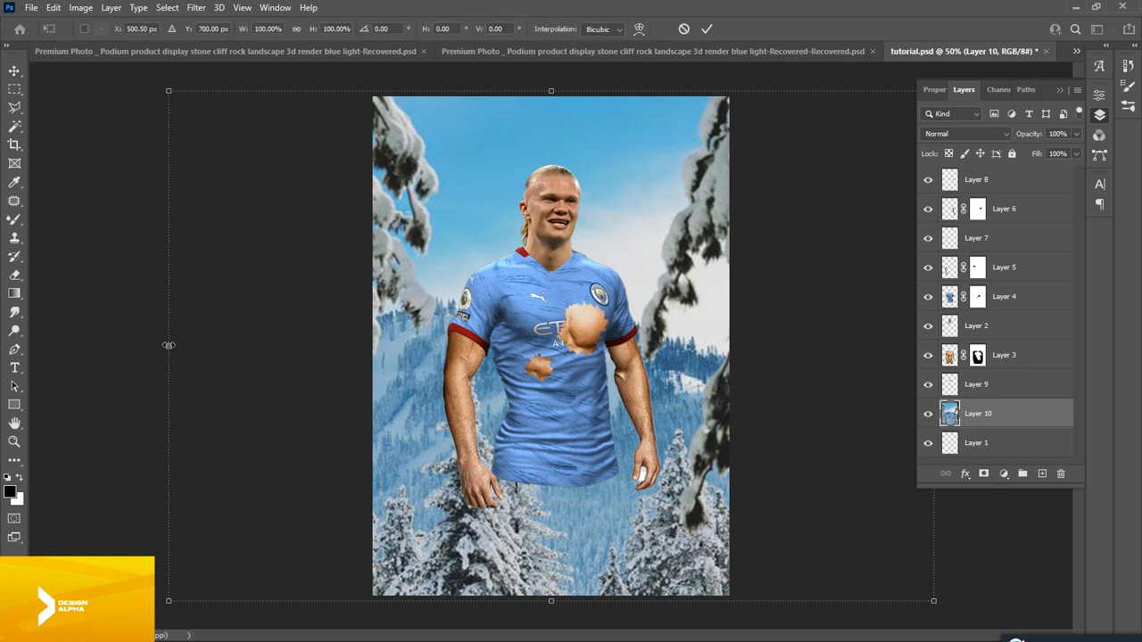
left_click(55, 8)
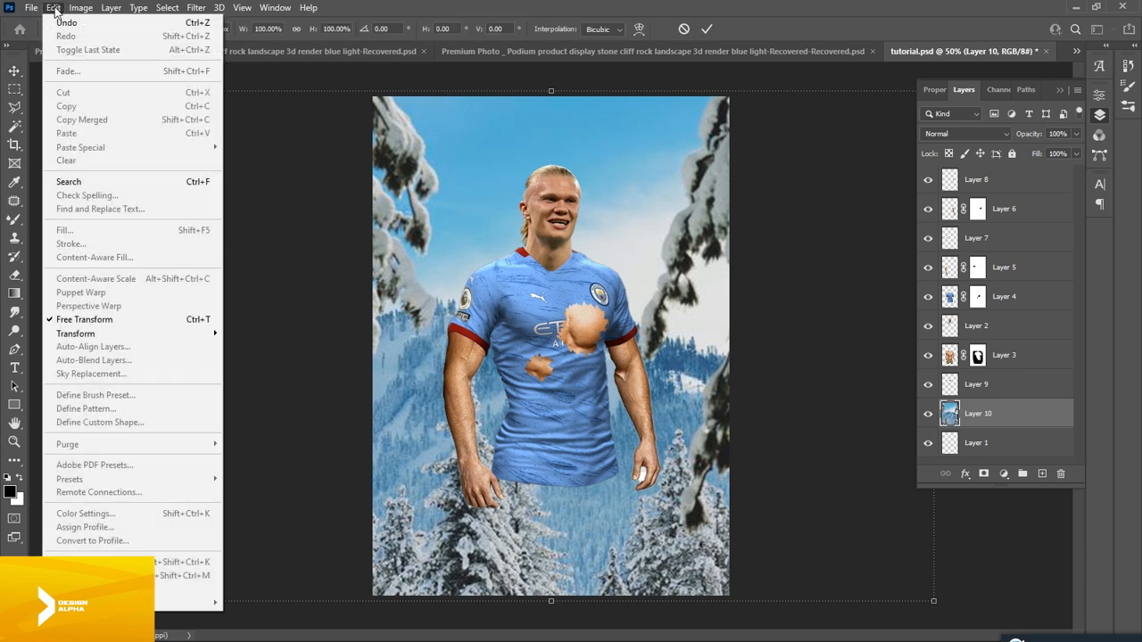
mouse_move(102, 340)
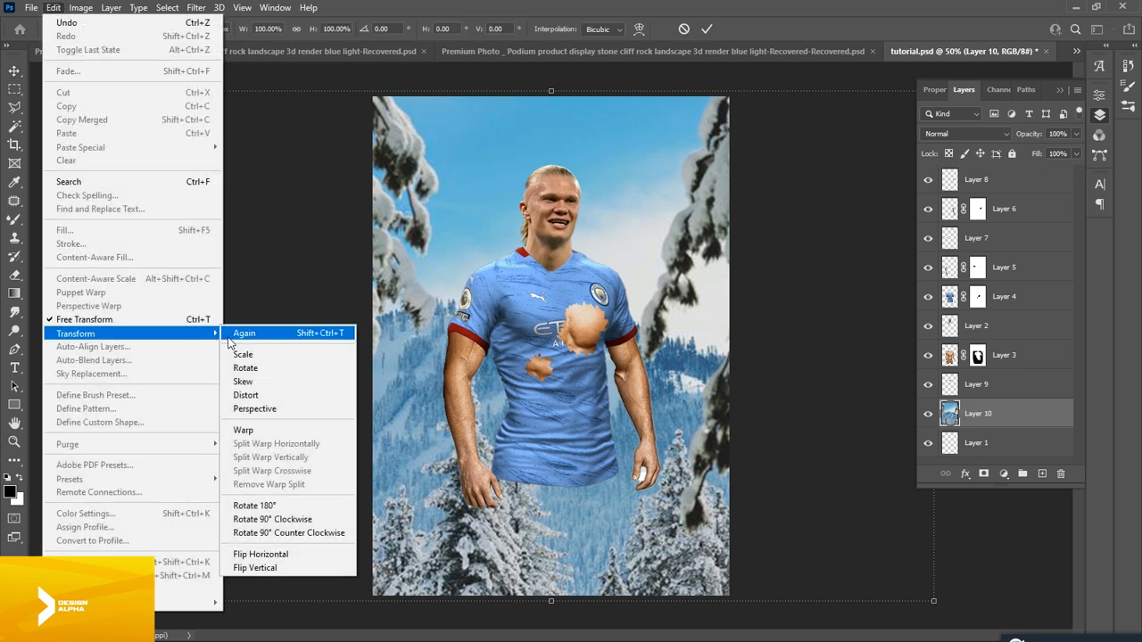
left_click(259, 430)
left_click_drag(433, 202, 373, 162)
left_click_drag(671, 176, 711, 219)
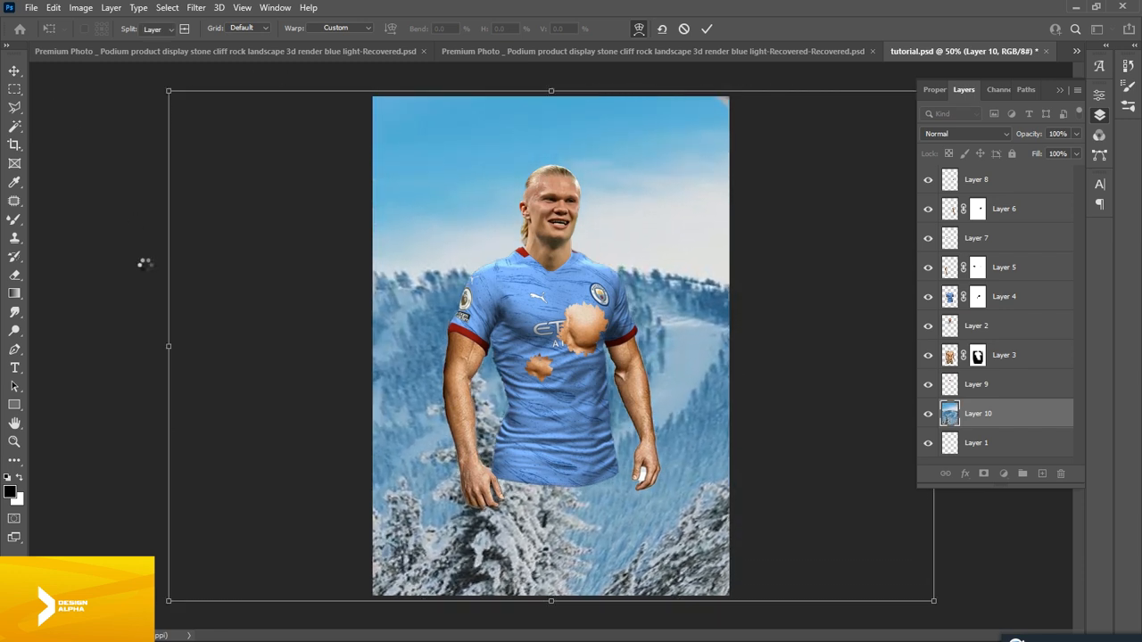
left_click(105, 230)
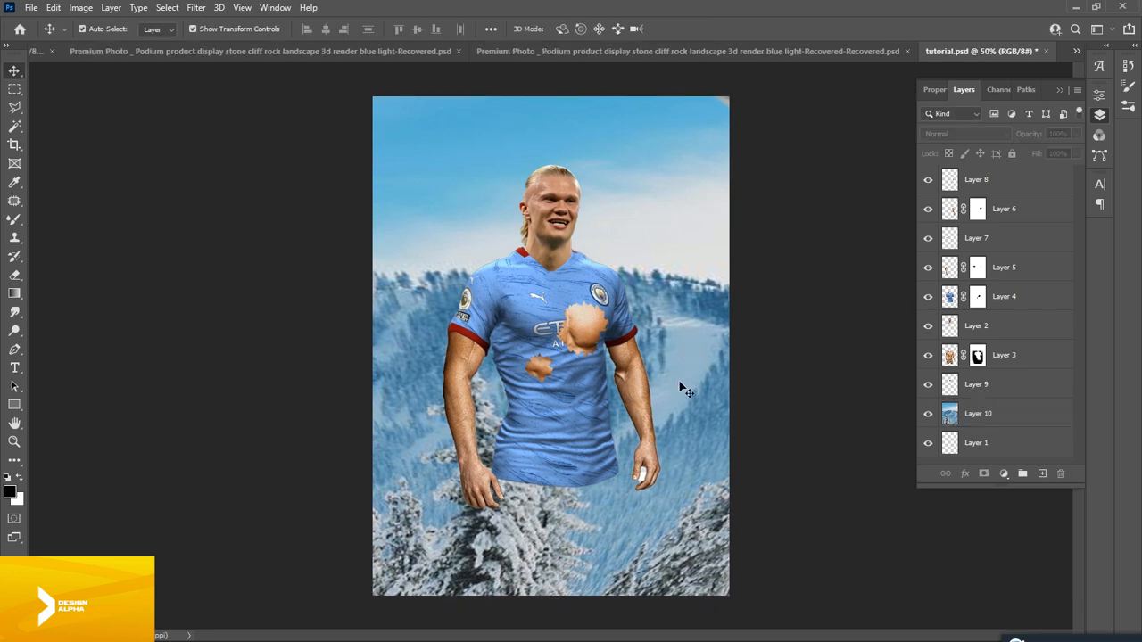
Toggle Layer 6's visibility to check whether it holds the hand with the white patch between thumb and fingers
key("ctrl+plus")
key("ctrl+plus")
key("ctrl+plus")
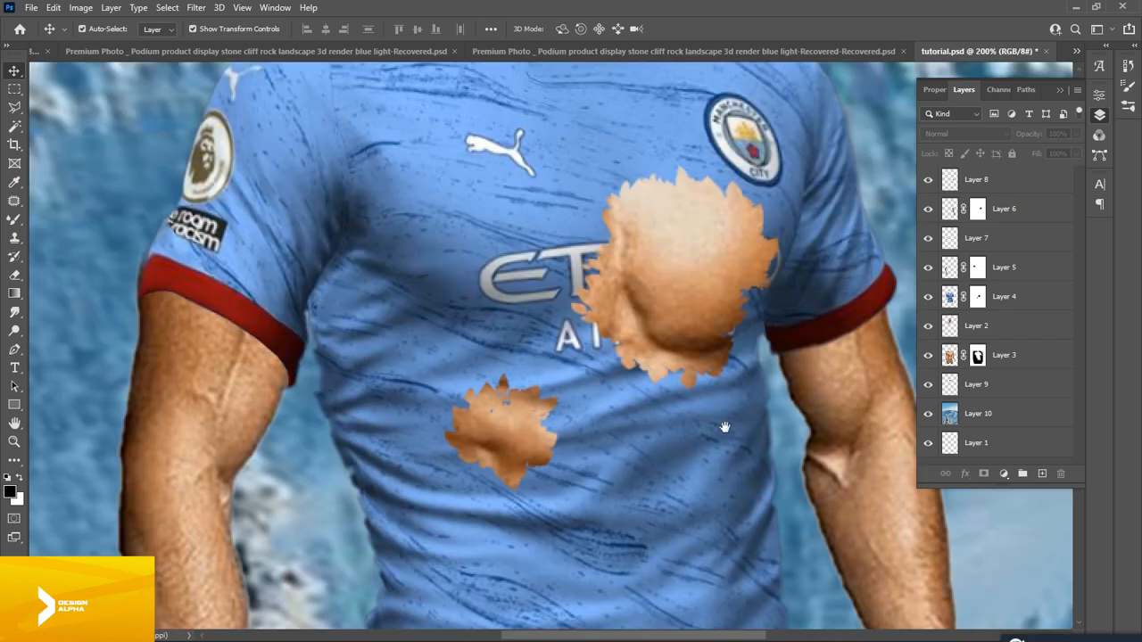
left_click_drag(726, 427, 470, 5)
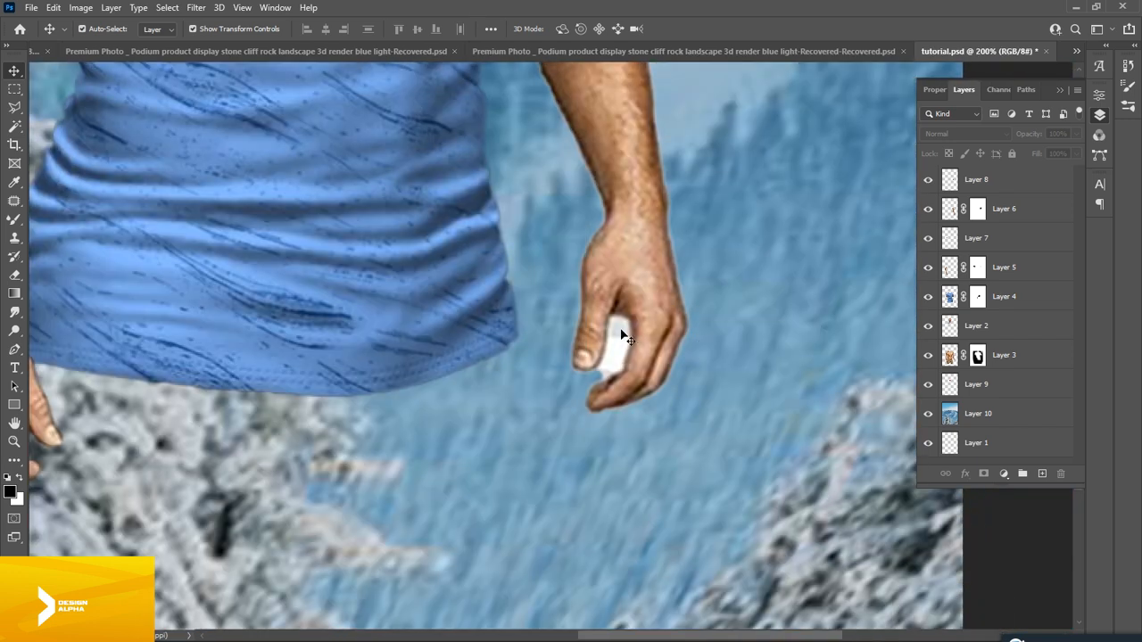
left_click(16, 127)
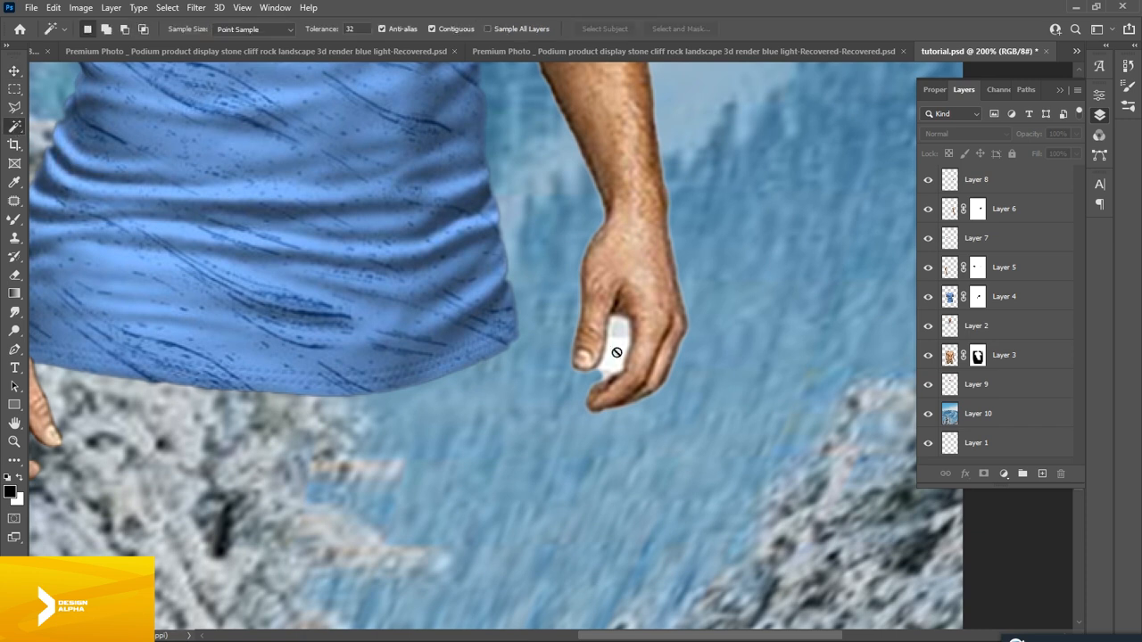
left_click(987, 269)
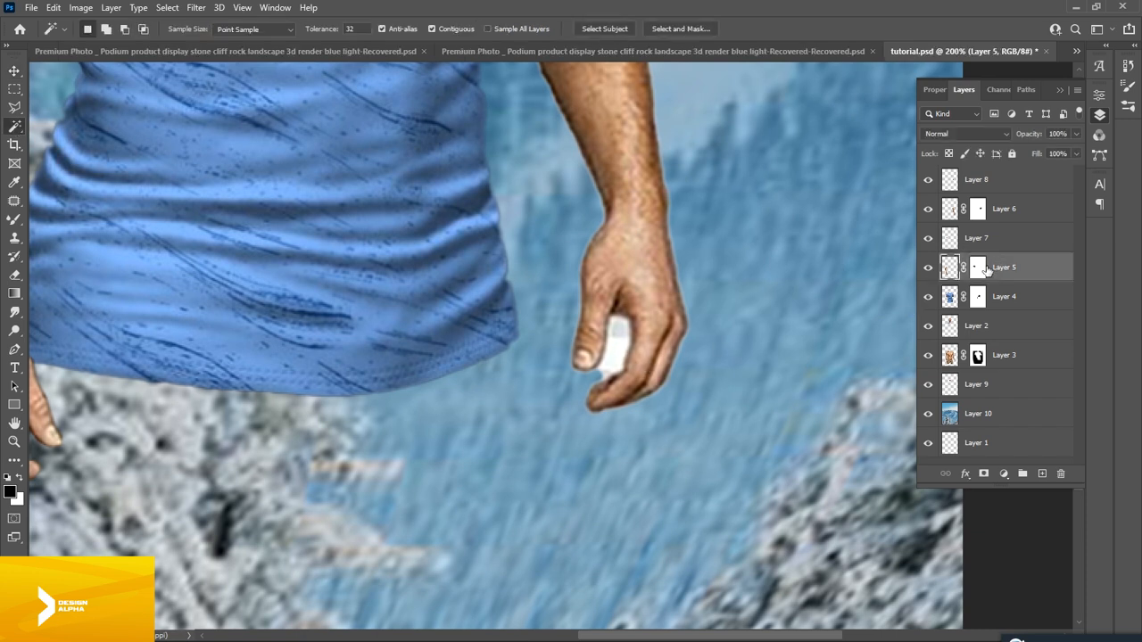
left_click(929, 210)
left_click(929, 210)
Select the white patch between the thumb and fingers on Layer 6 with the Magic Wand, delete it and deselect
scroll(628, 357, "up", 2)
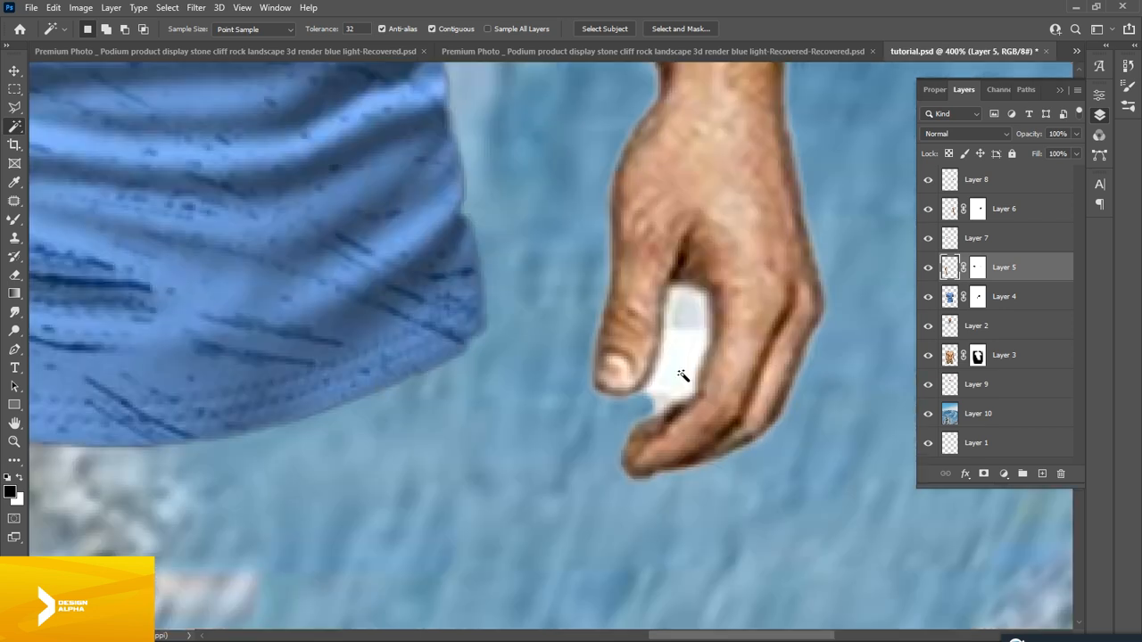
left_click(958, 208)
left_click(699, 339)
left_click(685, 323, "shift")
key("Delete")
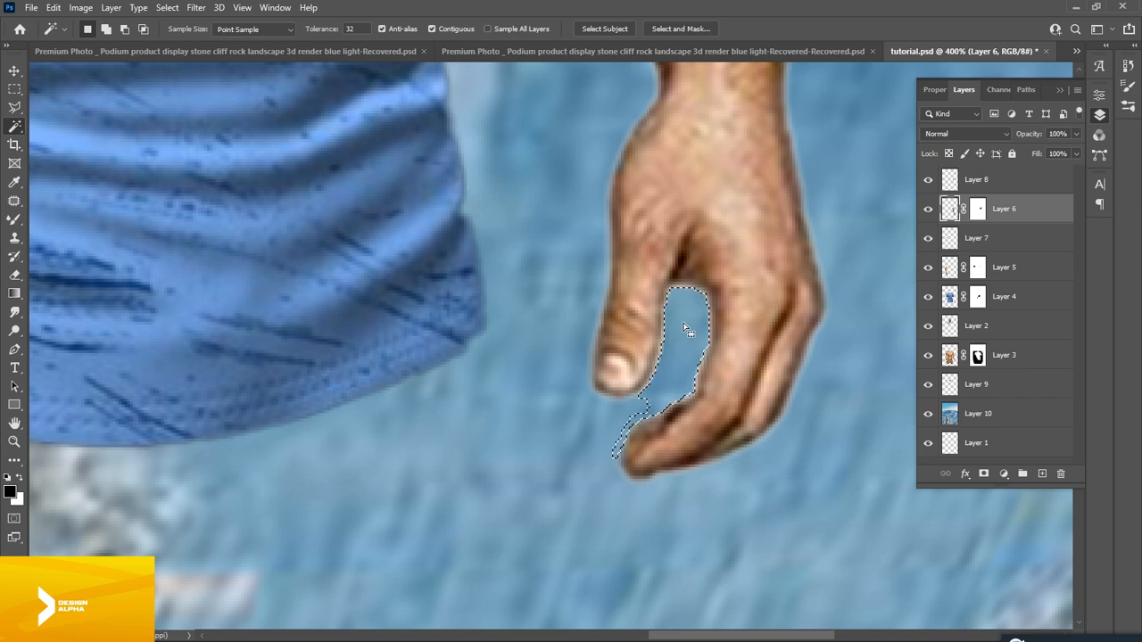
key("ctrl+d")
key("ctrl+0")
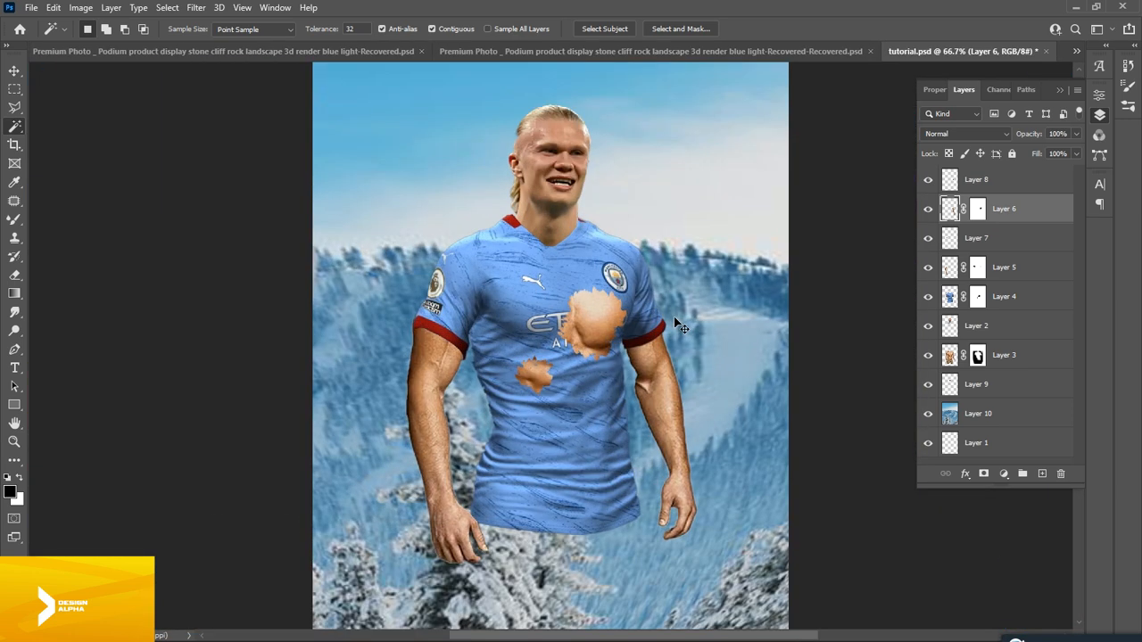
key("ctrl+minus")
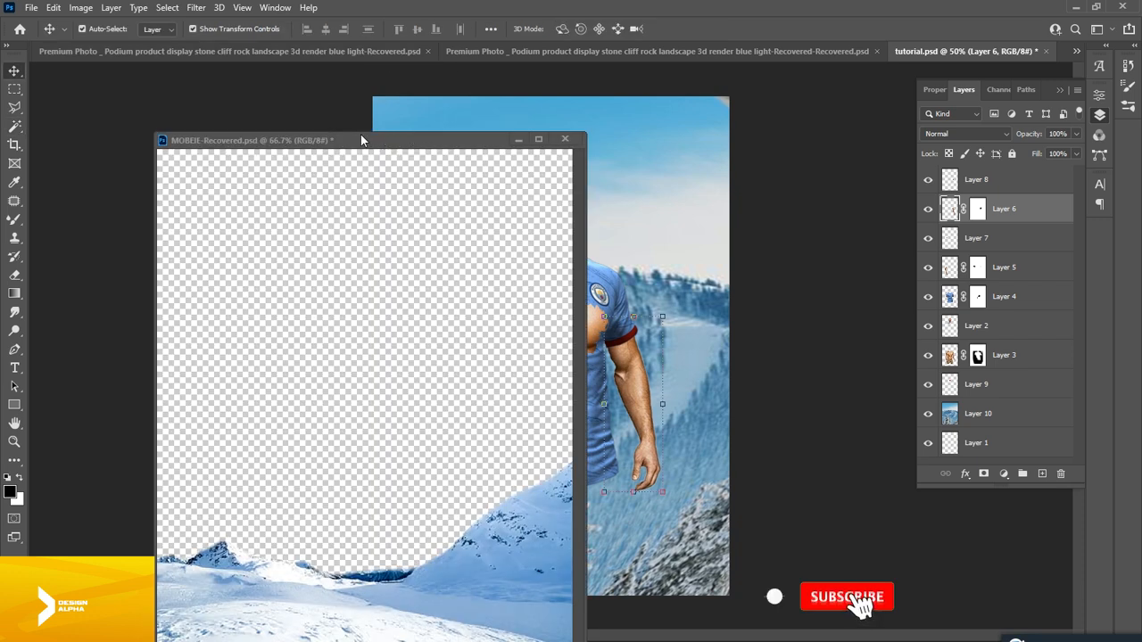
Copy the snowy ground layer from MOBEIE-Recovered.psd into tutorial.psd and minimize the source document
left_click_drag(348, 139, 880, 77)
left_click_drag(973, 549, 493, 505)
left_click_drag(829, 76, 360, 117)
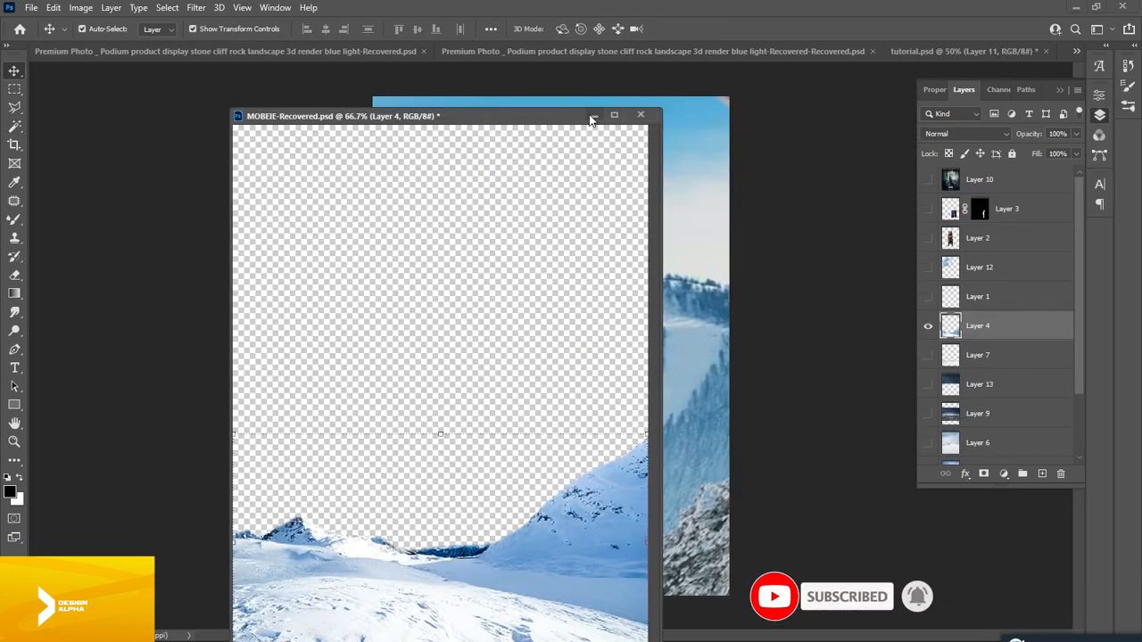
left_click(592, 115)
Enlarge the snow layer across the lower canvas and place it directly above Layer 10, behind the footballer
left_click_drag(517, 459, 665, 443)
left_click_drag(742, 543, 881, 633)
left_click_drag(643, 507, 622, 508)
key("Return")
left_click_drag(978, 209, 988, 419)
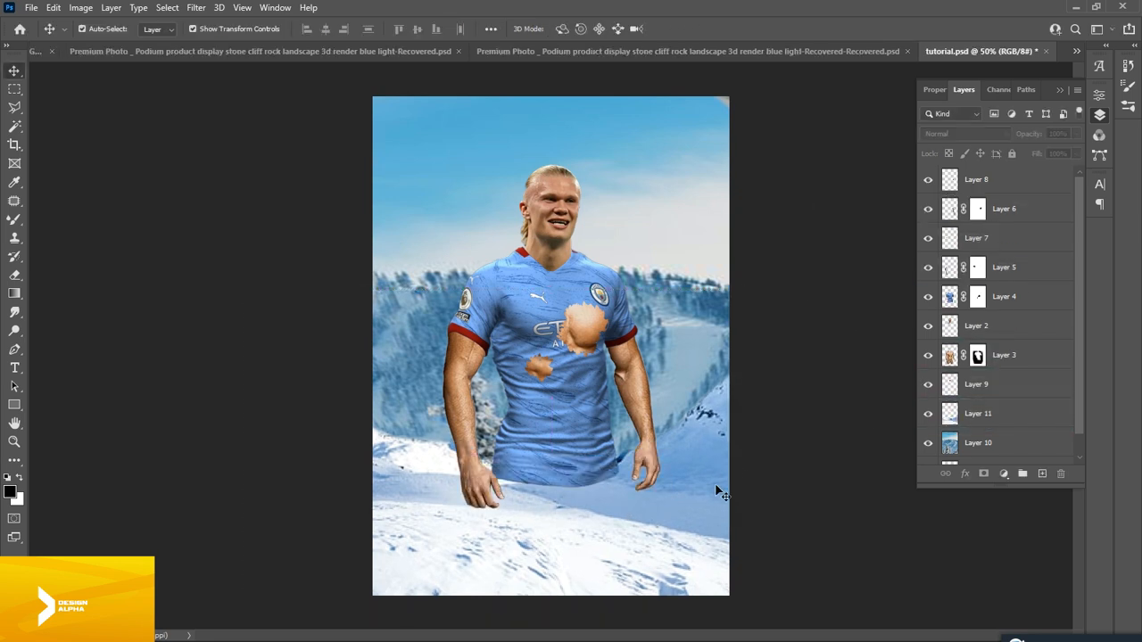
Try to enlarge the snow on Layer 11 to 106.46%
left_click_drag(712, 485, 716, 454)
left_click_drag(233, 268, 220, 253)
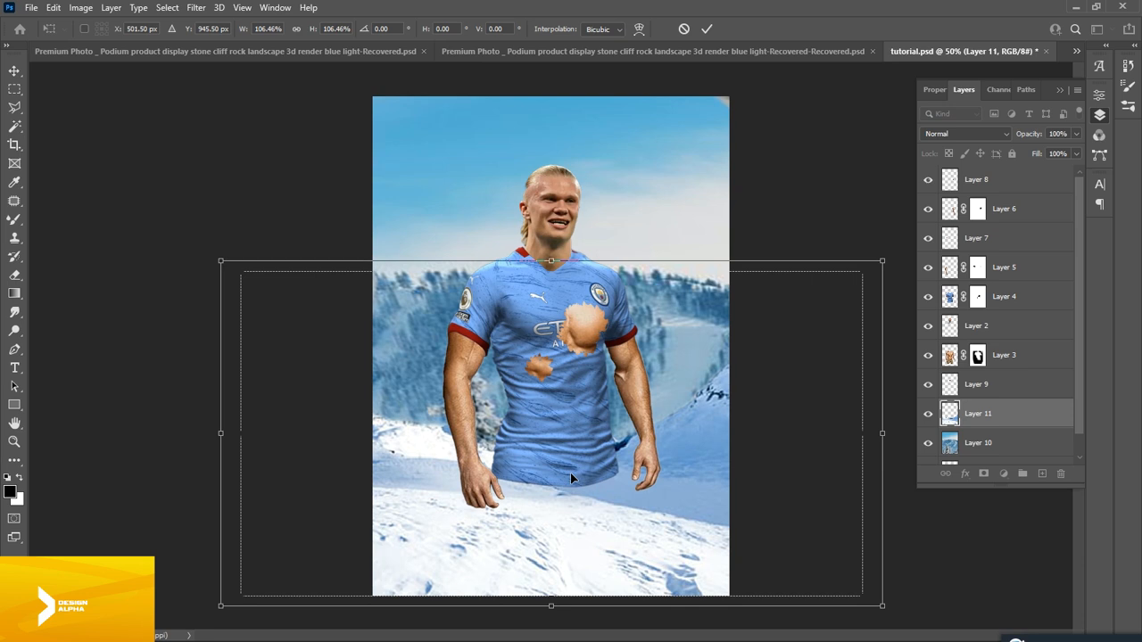
key("Return")
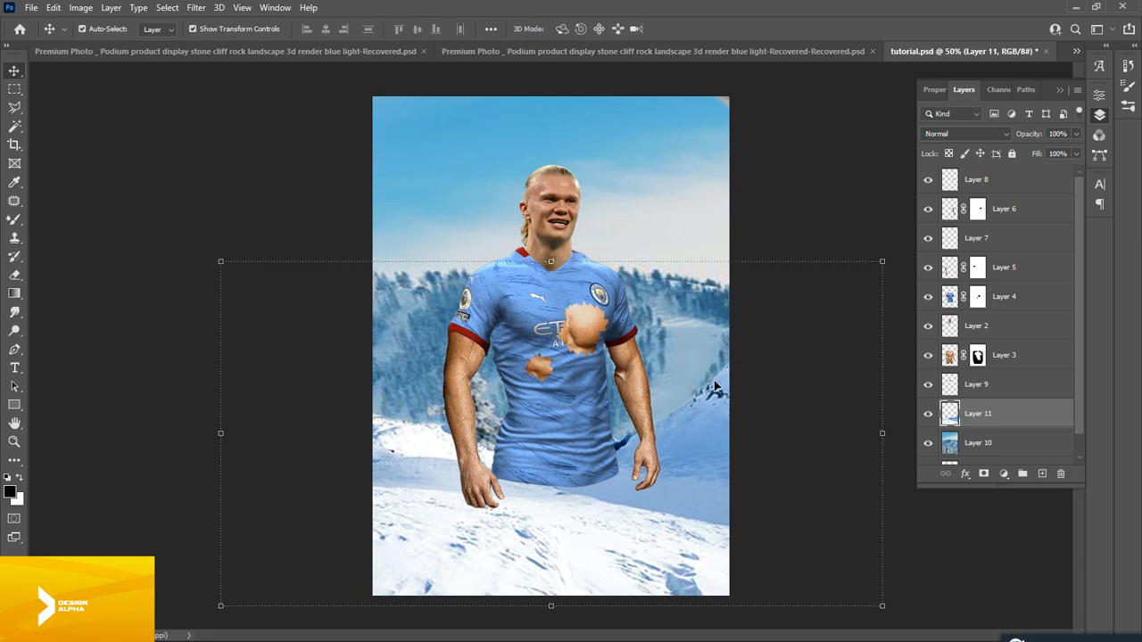
key("ctrl+z")
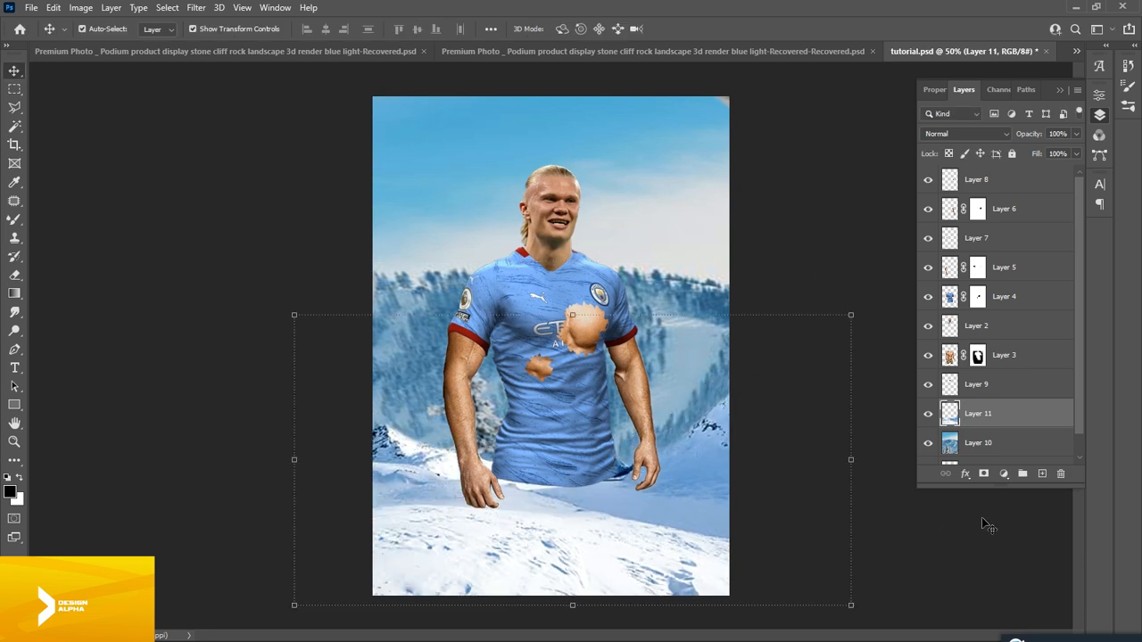
Mask Layer 11 and paint black with a 200 px soft brush along the snow's upper edge to blend it into the mountains
left_click(984, 473)
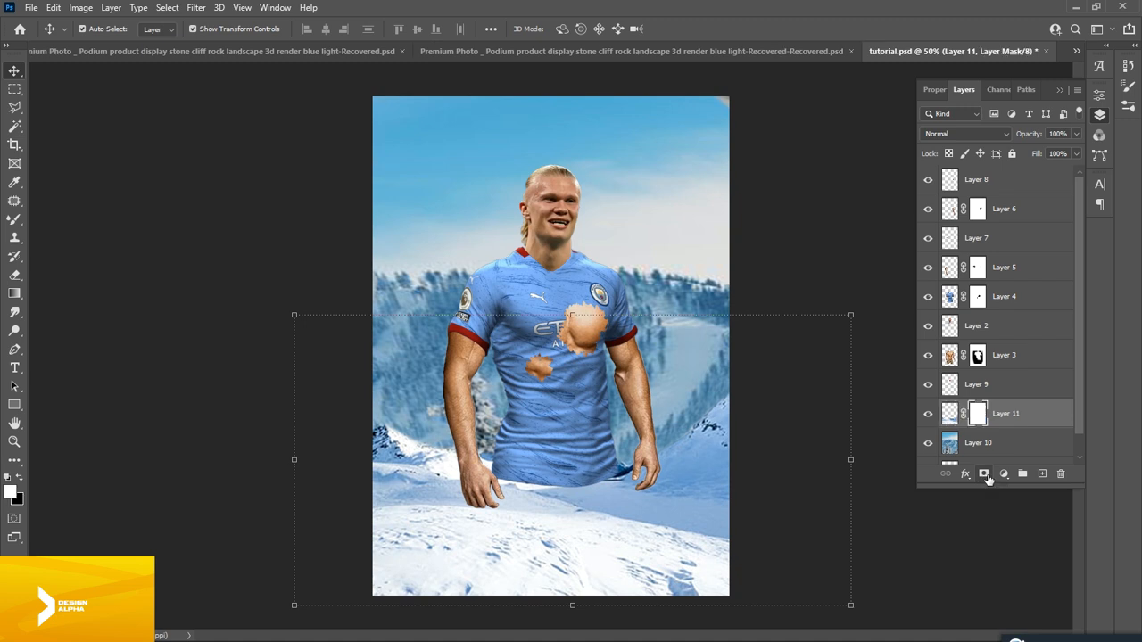
left_click(15, 219)
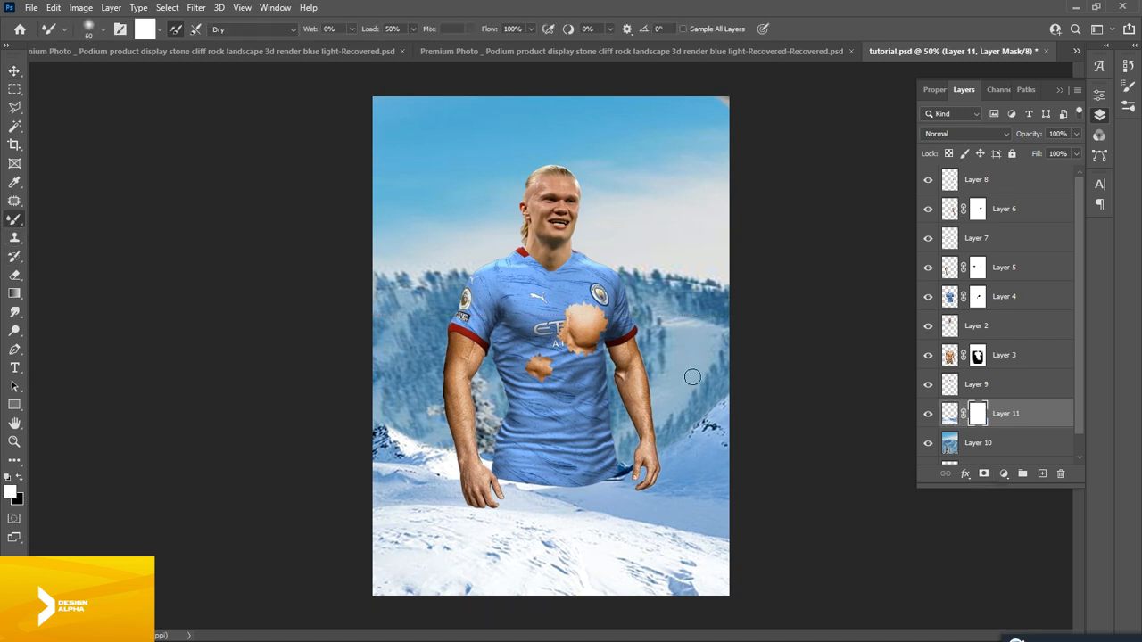
key("bracketright")
key("bracketright")
key("bracketright")
key("bracketright")
key("bracketright")
key("bracketright")
key("x")
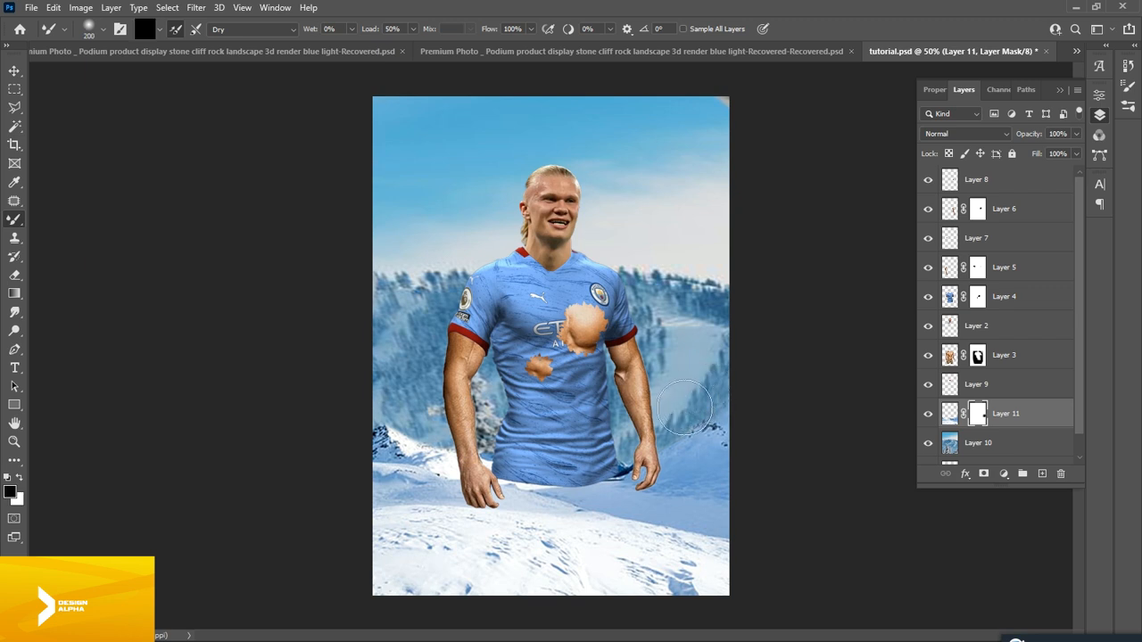
mouse_move(679, 414)
left_mouse_down()
mouse_move(630, 458)
mouse_move(586, 456)
mouse_move(509, 433)
mouse_move(467, 438)
mouse_move(496, 439)
mouse_move(385, 394)
mouse_move(367, 398)
mouse_move(443, 440)
left_mouse_up()
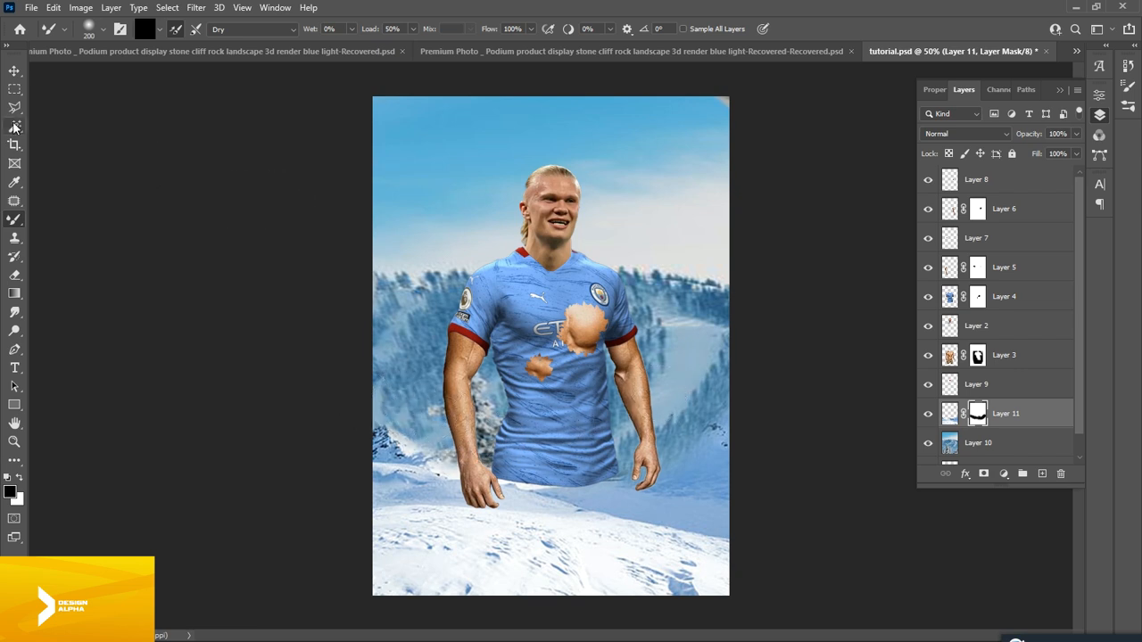
left_click(15, 70)
left_click(170, 262)
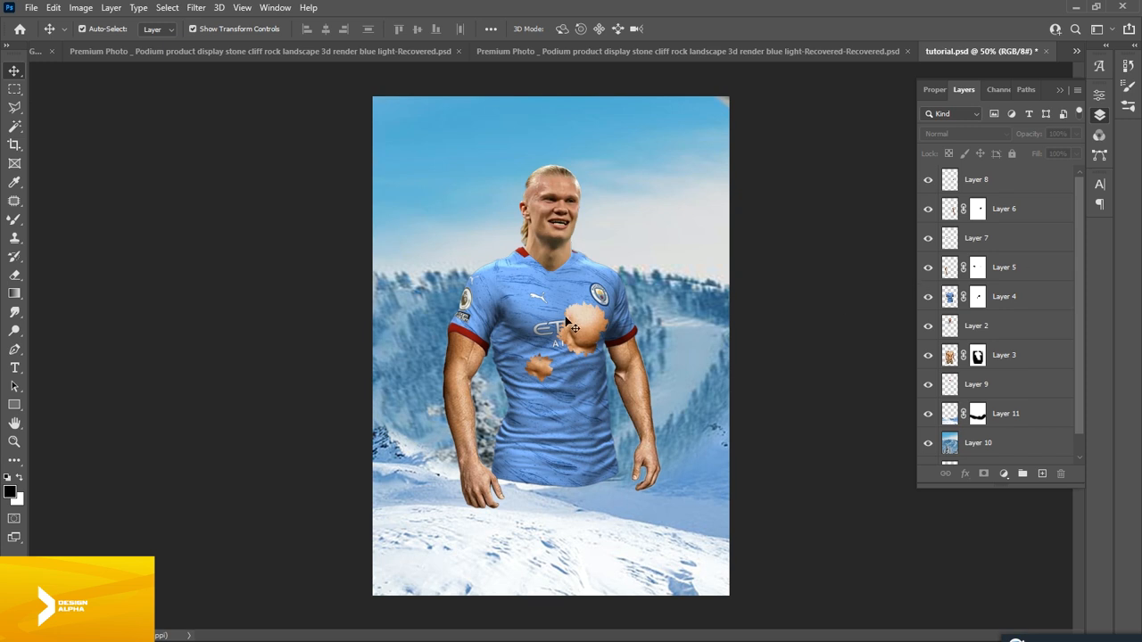
Try moving the jersey on Layer 4 aside and undo the move
left_click_drag(565, 317, 471, 327)
key("ctrl+z")
left_click_drag(566, 308, 402, 311)
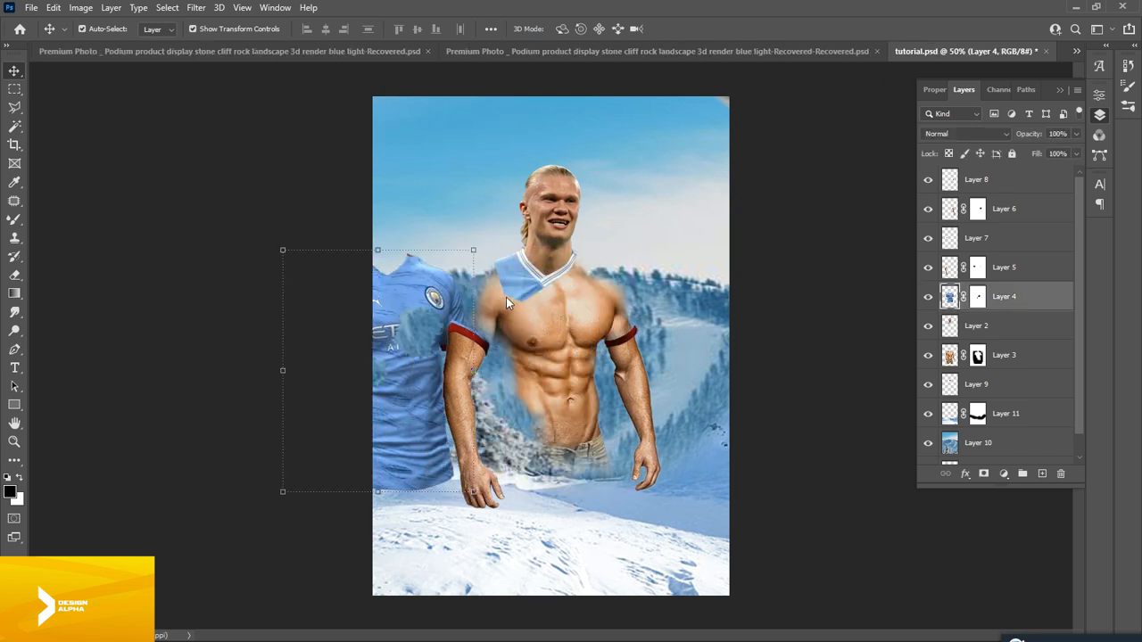
key("ctrl+z")
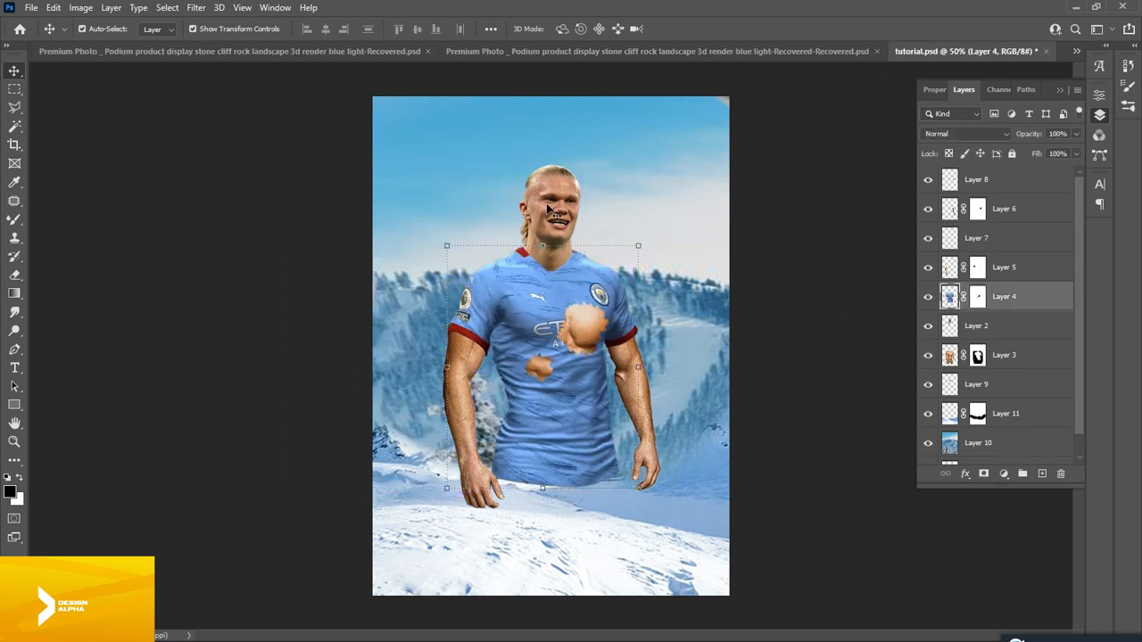
Select all the footballer's layers from Layer 8 down to Layer 9 and convert them to one smart object
left_click(1018, 210)
scroll(1013, 245, "down", 1)
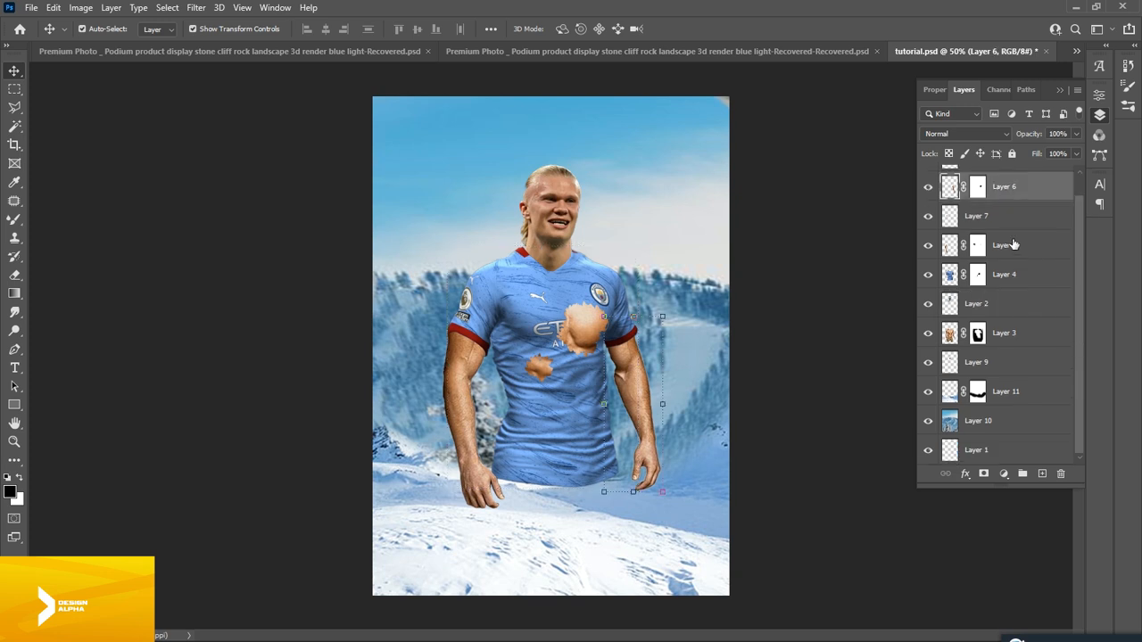
left_click(1015, 337, "shift")
scroll(1006, 288, "up", 1)
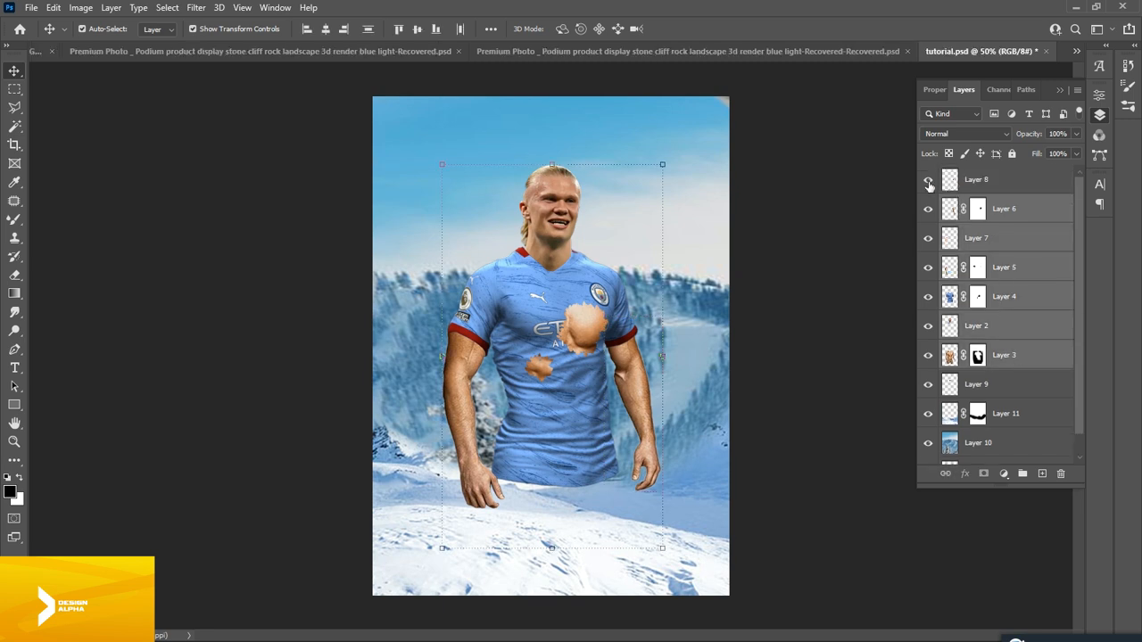
left_click(982, 182, "shift")
left_click(1012, 191)
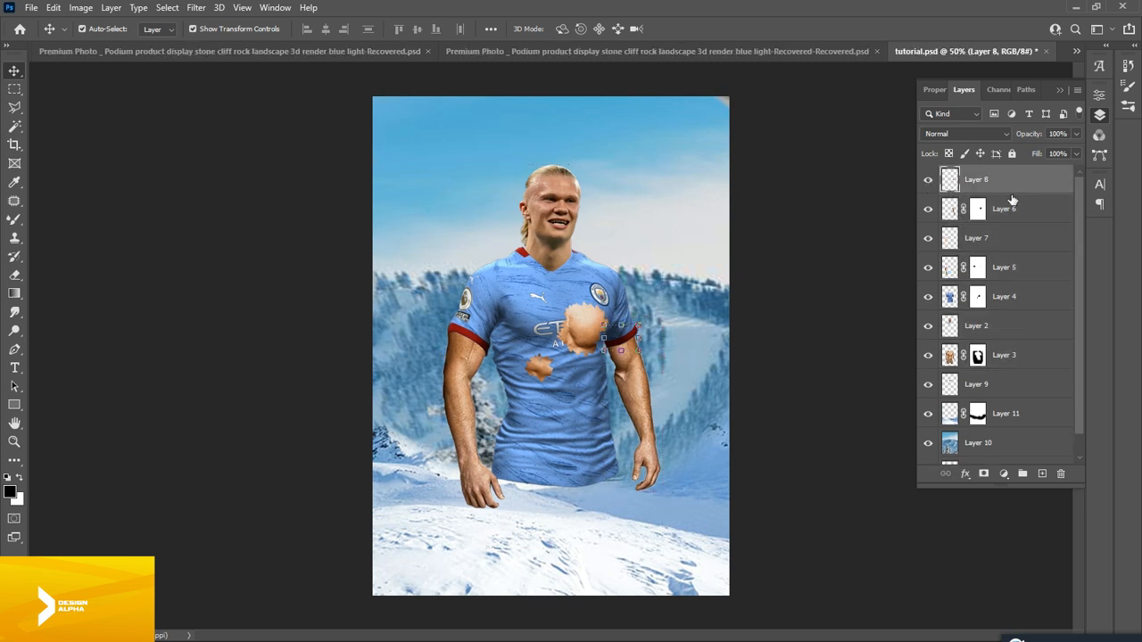
left_click(991, 384, "shift")
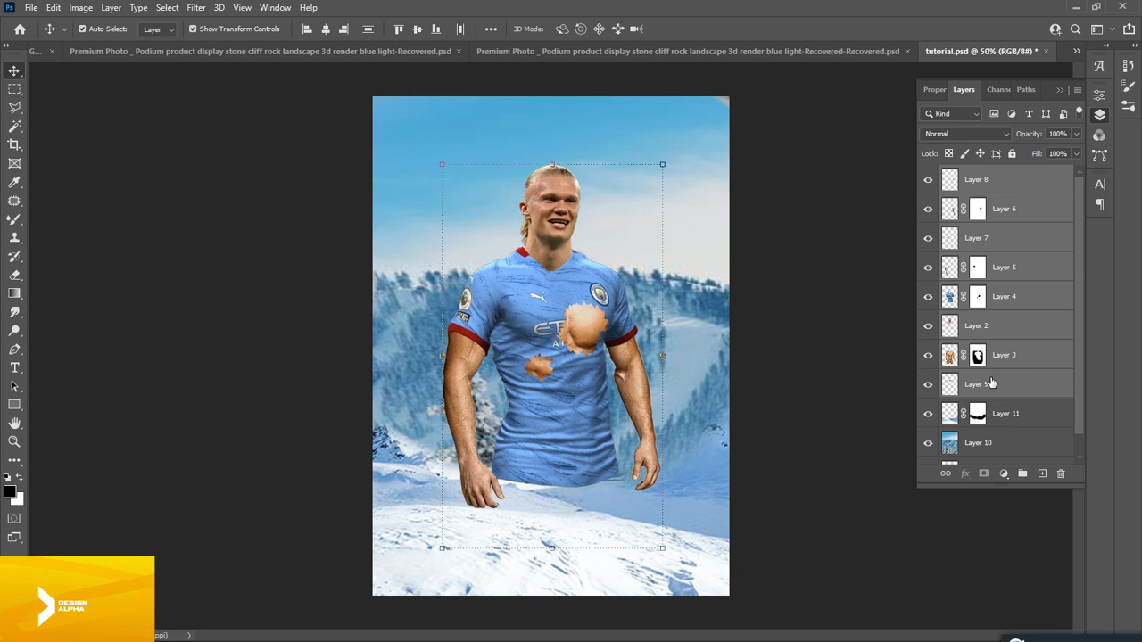
right_click(1012, 269)
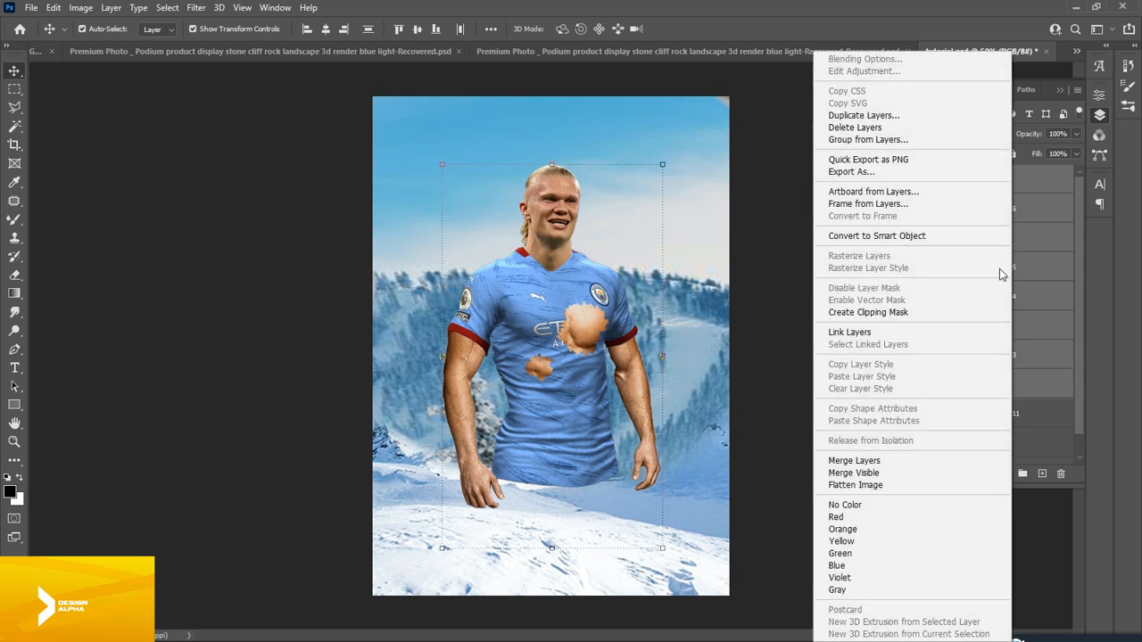
left_click(852, 234)
Try moving the combined footballer smart object around the canvas and undo each move
left_click_drag(577, 384, 449, 378)
key("ctrl+z")
left_click_drag(556, 308, 622, 269)
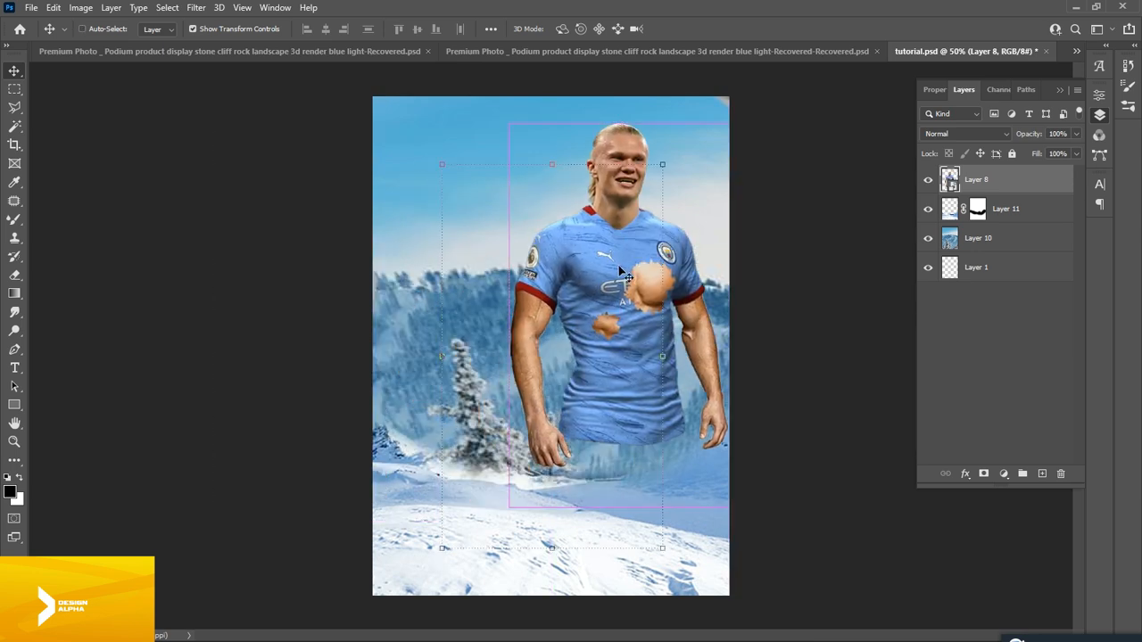
key("ctrl+z")
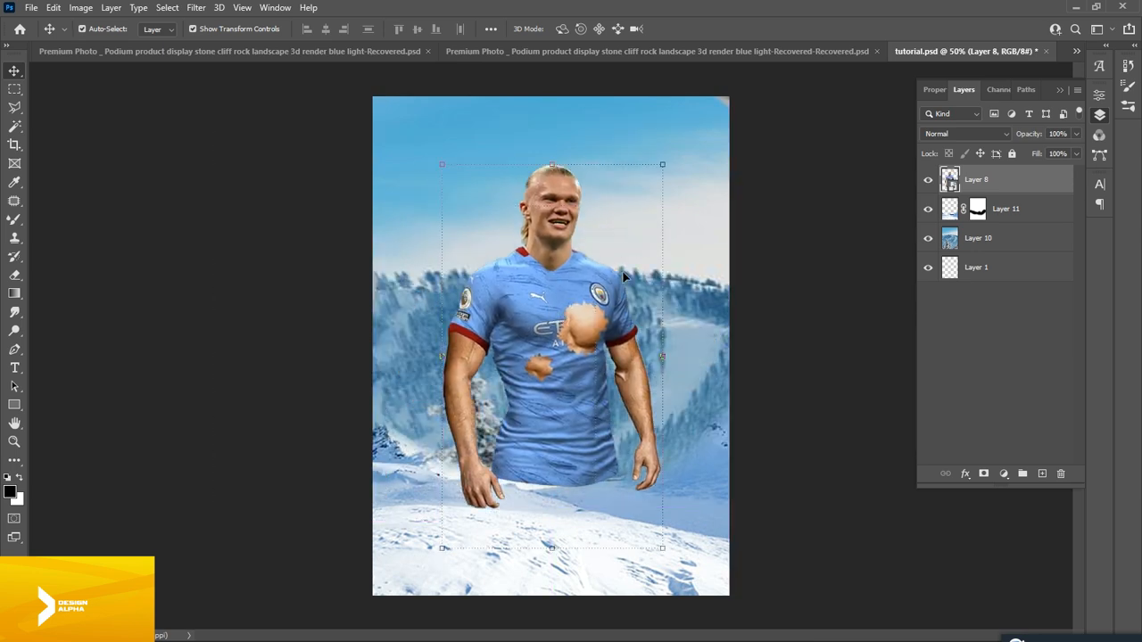
Scale the footballer smart object down to 96.60% around its center and deselect it
left_click_drag(661, 163, 659, 170)
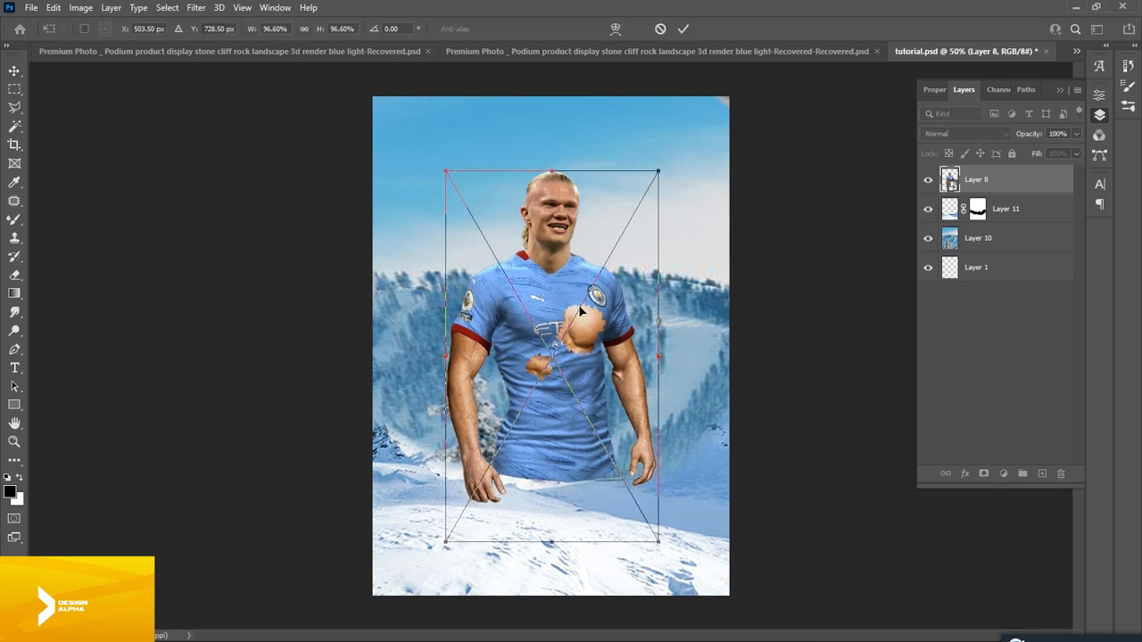
key("Return")
left_click(837, 291)
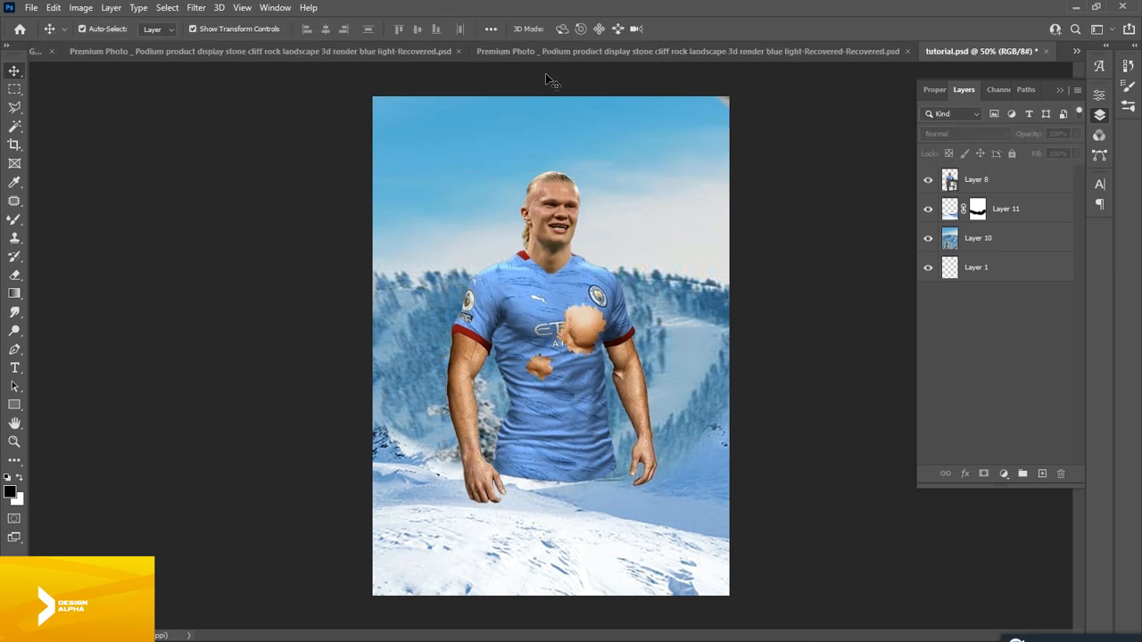
Switch to the podium rock landscape "-Recovered.psd" document, raise its podium on Layer 1 and float the document's window
left_click(1075, 52)
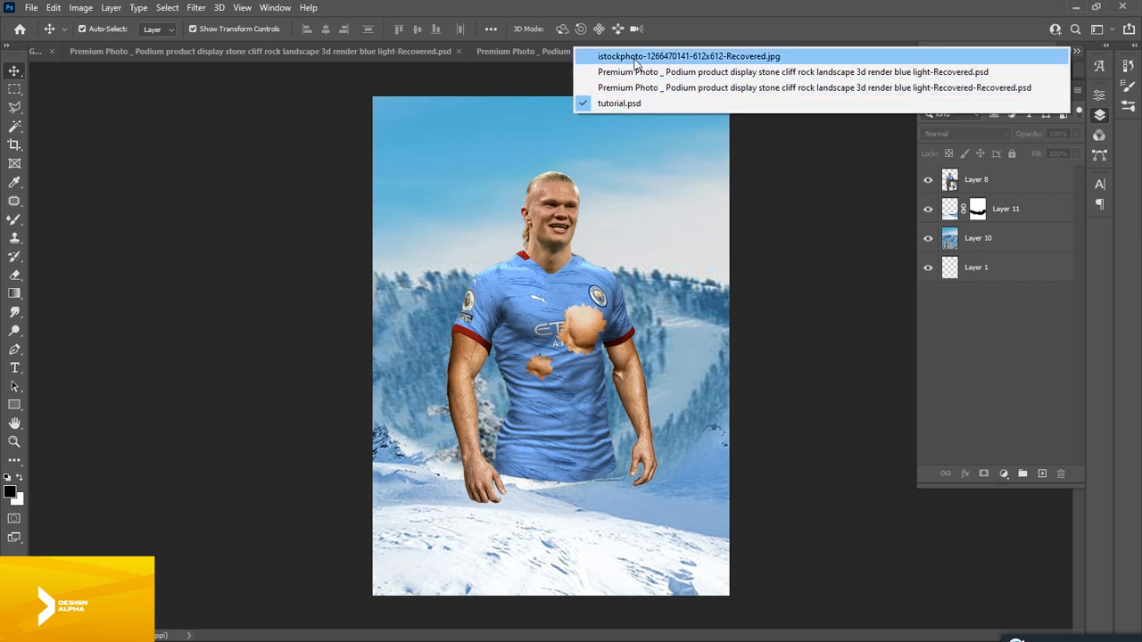
left_click(664, 50)
left_click_drag(465, 68, 649, 76)
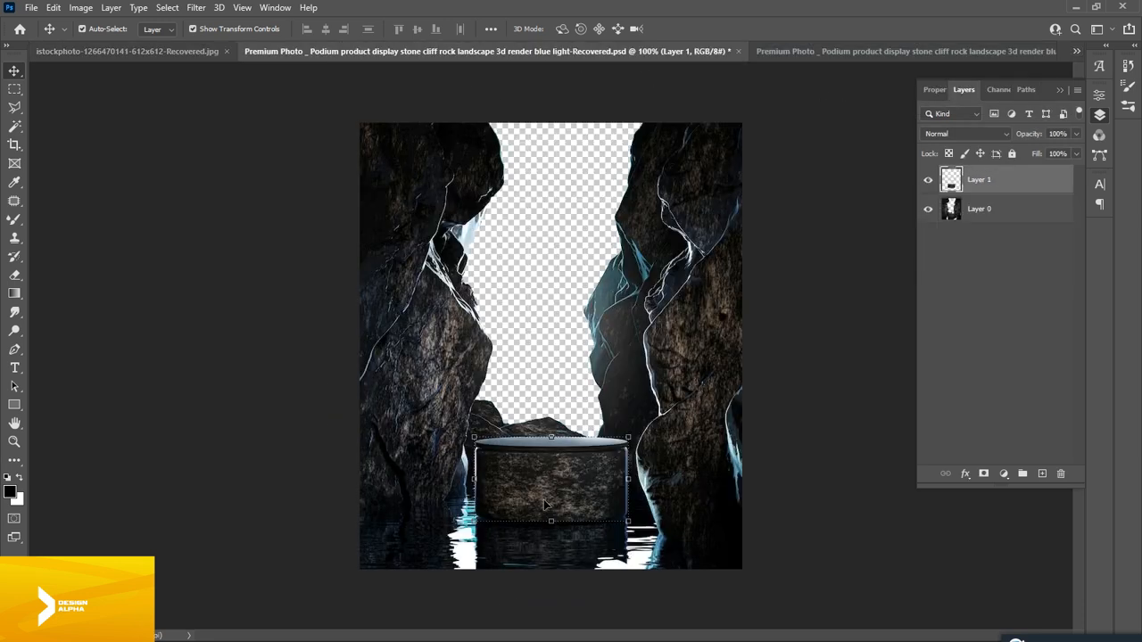
left_click_drag(540, 479, 559, 393)
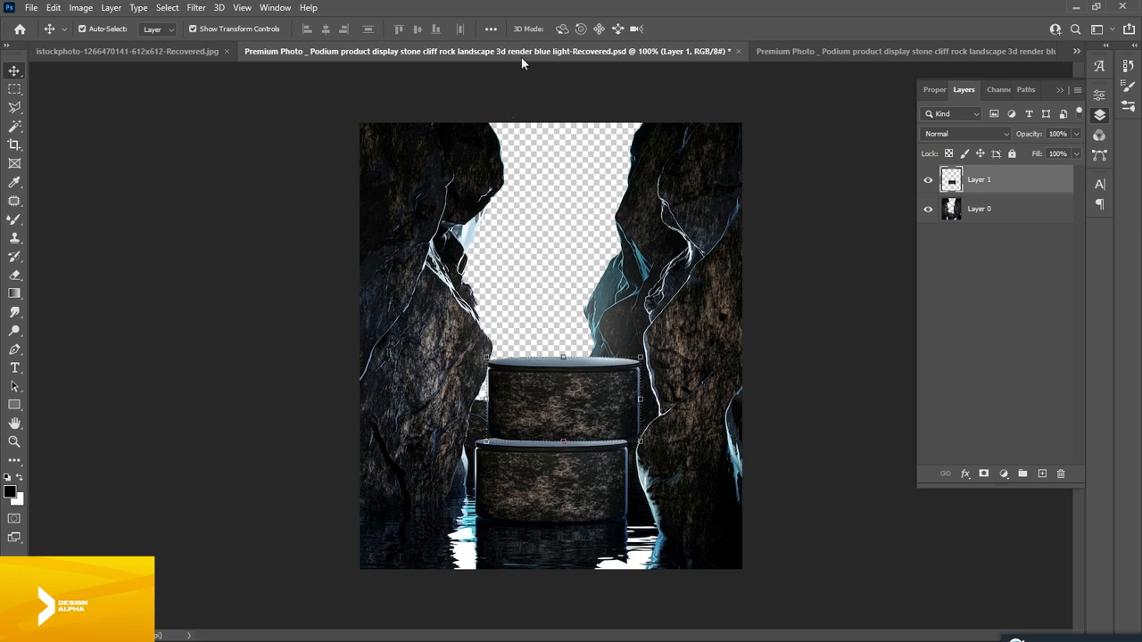
left_click_drag(521, 55, 524, 114)
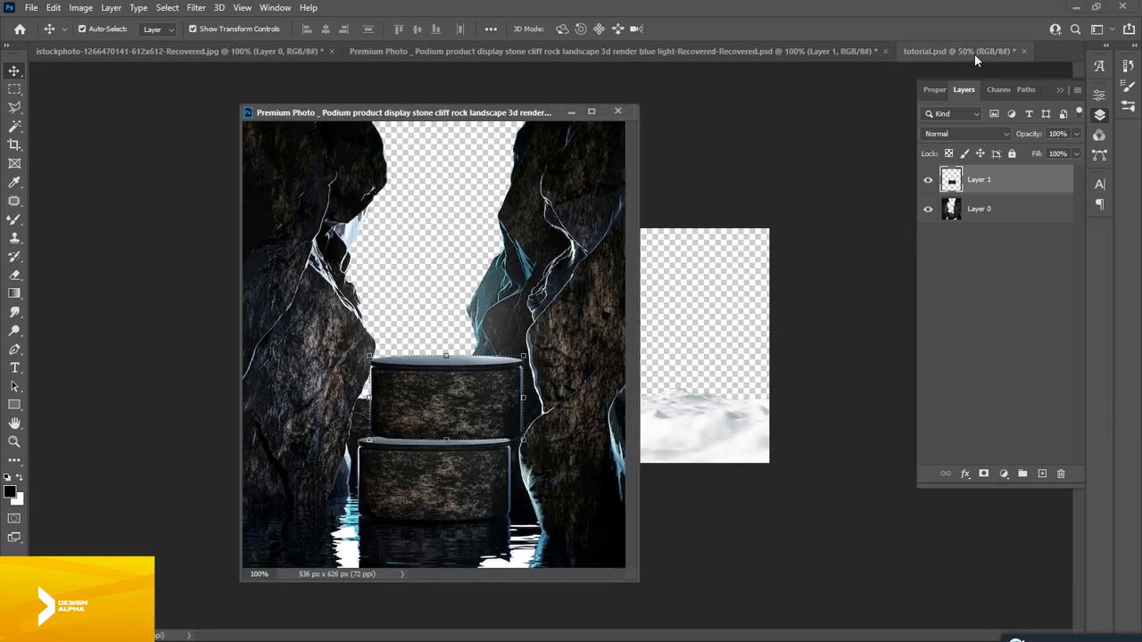
Copy the round stone podium into tutorial.psd below the footballer's jersey and minimize the source document
left_click(974, 52)
left_click(440, 435)
left_click_drag(513, 365, 576, 520)
left_click(571, 113)
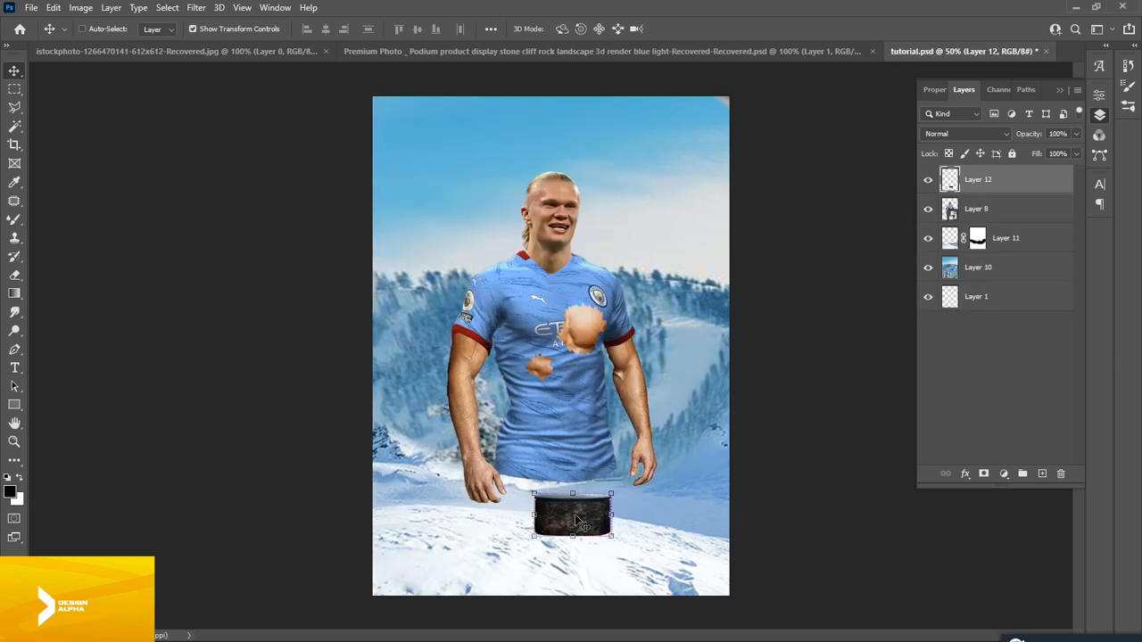
Enlarge the podium on Layer 12 to about the jersey's width and center it just beneath the jersey's hem
key("ctrl+plus")
key("ctrl+plus")
scroll(569, 457, "down", 3)
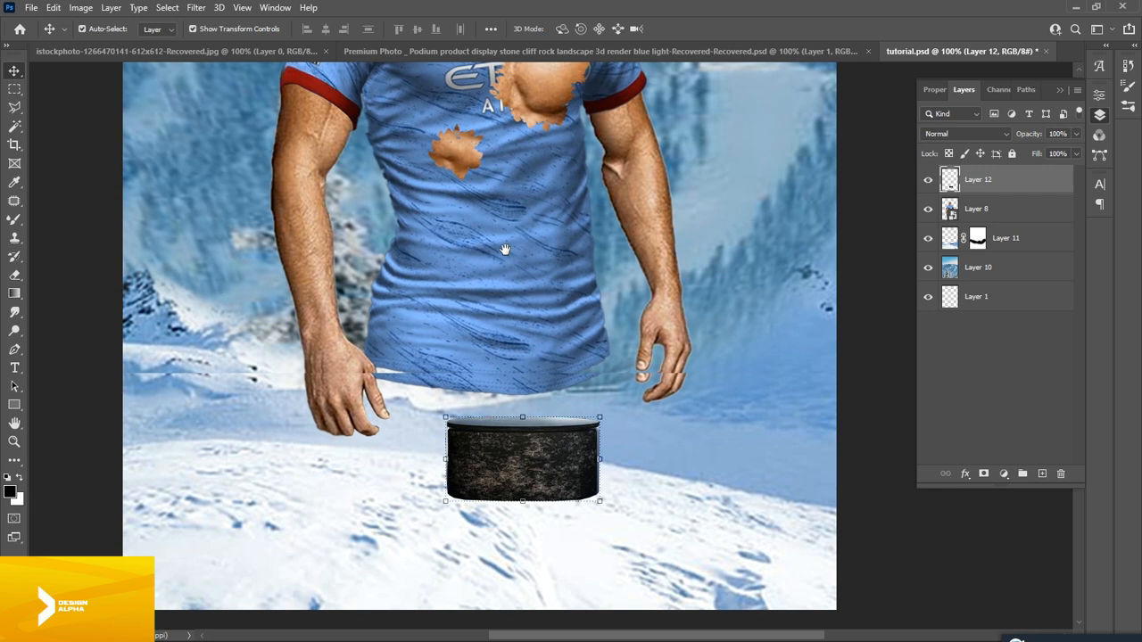
left_click_drag(550, 446, 525, 456)
key("ctrl+t")
left_click_drag(581, 412, 615, 395)
key("Return")
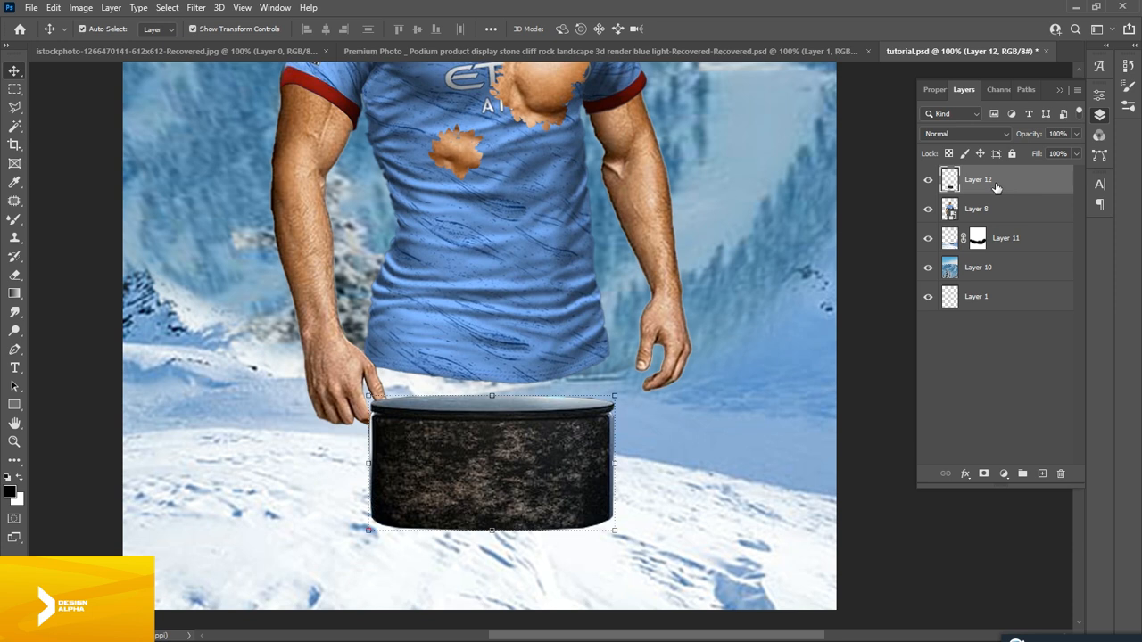
Move the podium's Layer 12 below Layer 8 so it sits behind the footballer, and deselect it
left_click_drag(997, 186, 999, 221)
left_click(893, 485)
key("ctrl+minus")
key("ctrl+minus")
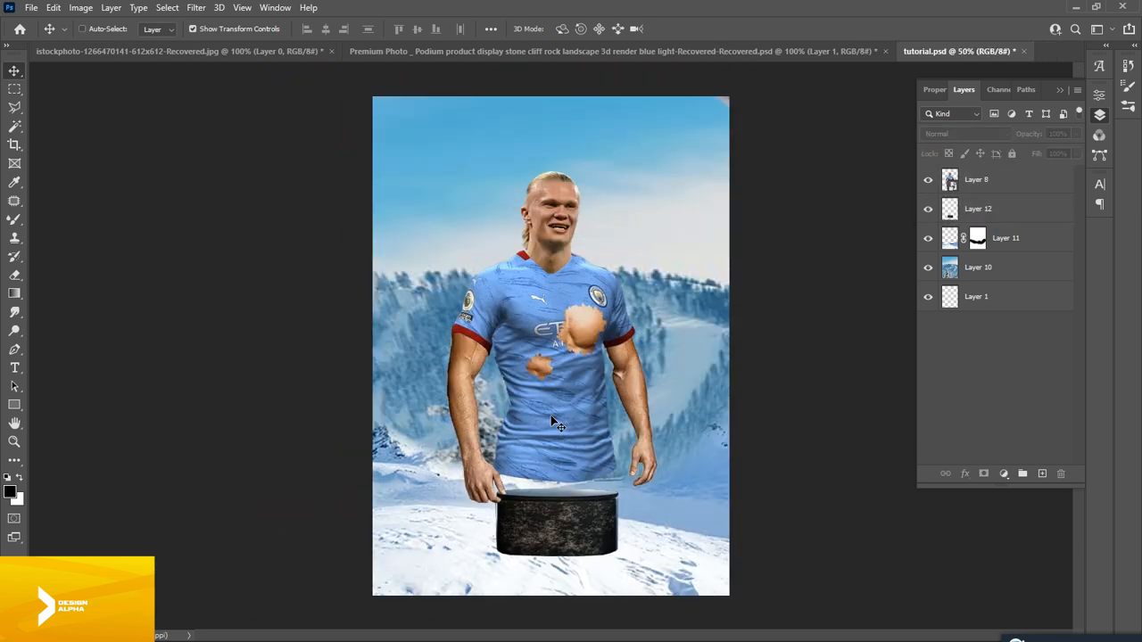
Shift Layers 8, 12, 11 and 10 together slightly right and down, then deselect them
left_click(999, 267)
left_click(1000, 179, "shift")
left_click_drag(667, 313, 665, 319)
key("shift+Up")
key("shift+Right")
key("shift+Right")
left_click(326, 268)
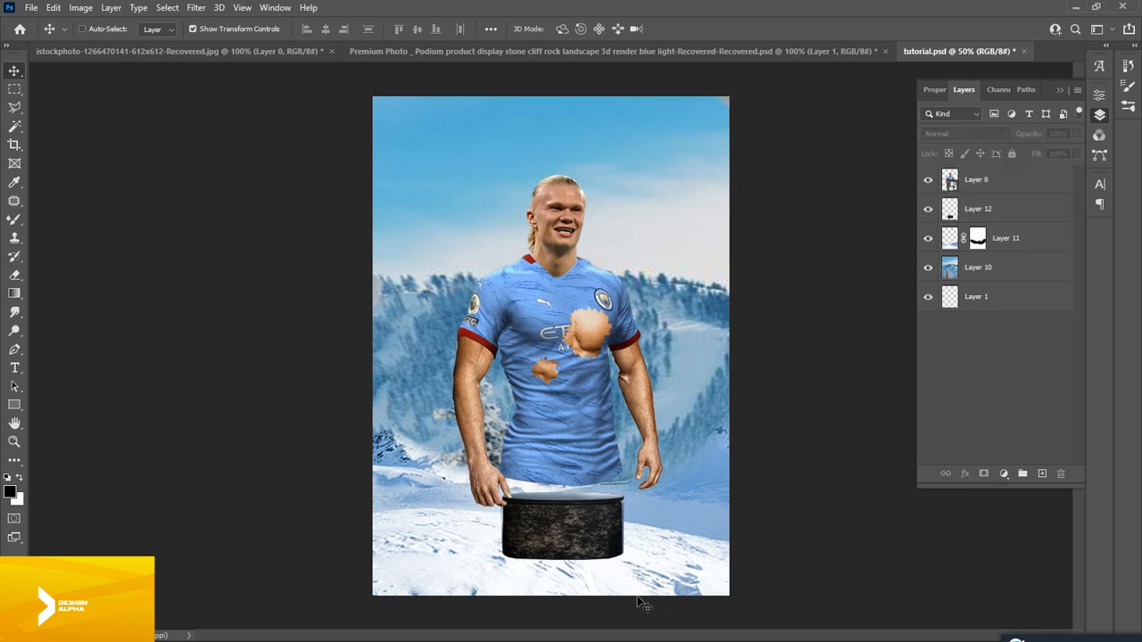
Add a new empty layer between the footballer's Layer 8 and the podium's Layer 12
key("ctrl+plus")
key("ctrl+minus")
key("ctrl+plus")
key("ctrl+plus")
left_click_drag(641, 541, 559, 107)
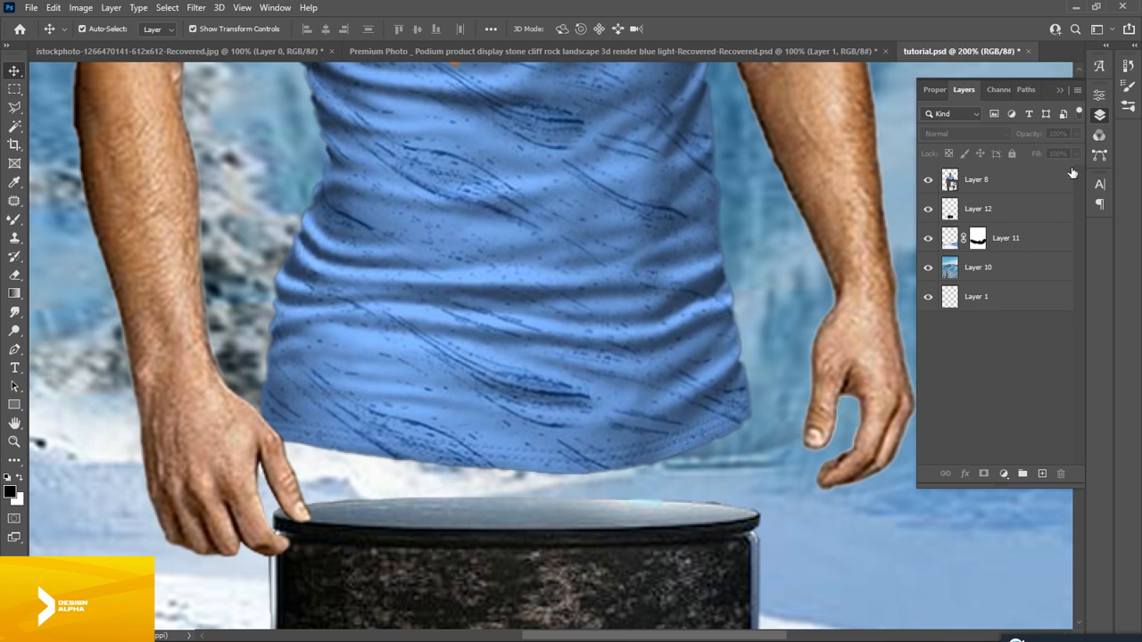
left_click(1031, 189)
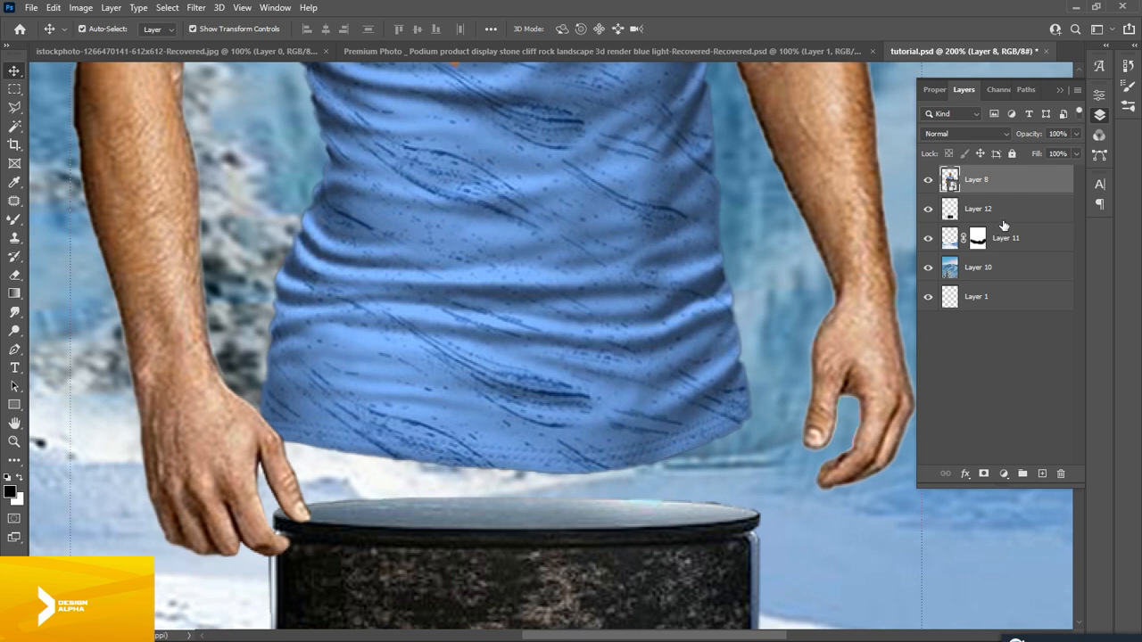
left_click(1004, 219)
left_click(1042, 474)
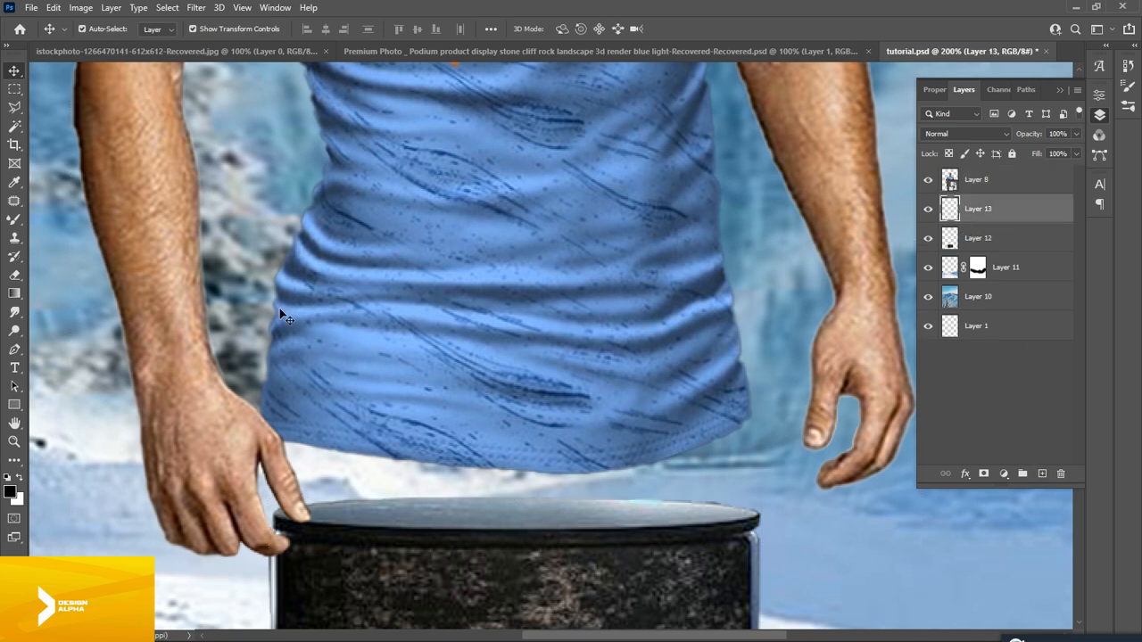
Flatten the 200 px Soft Round Pressure Size brush tip of the Mixer Brush into a thin horizontal ellipse
key("b")
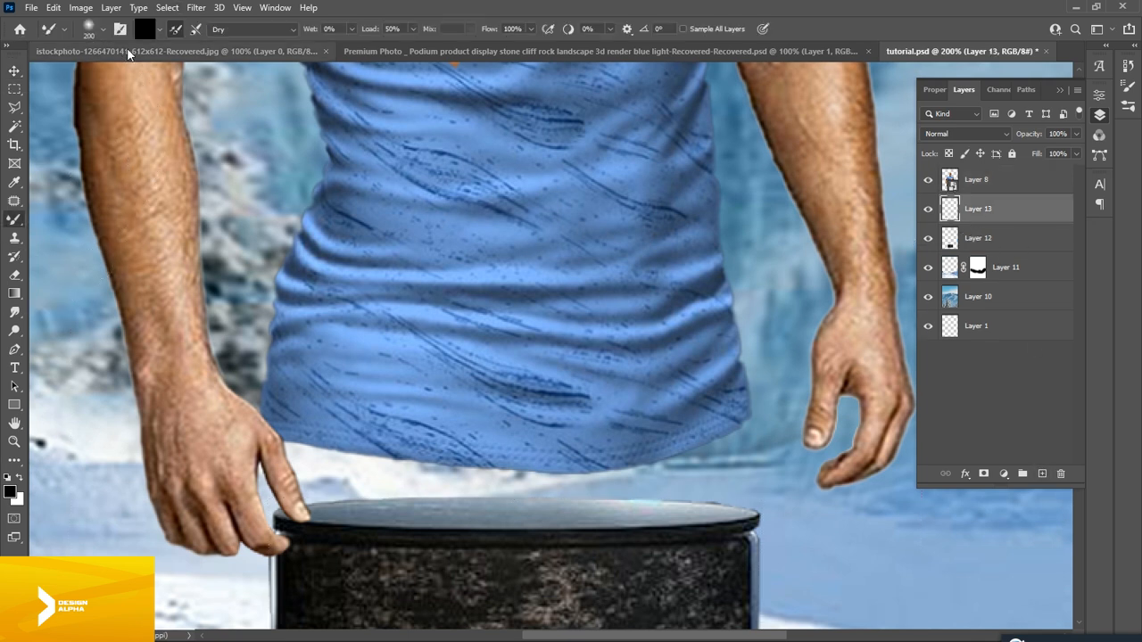
left_click(104, 30)
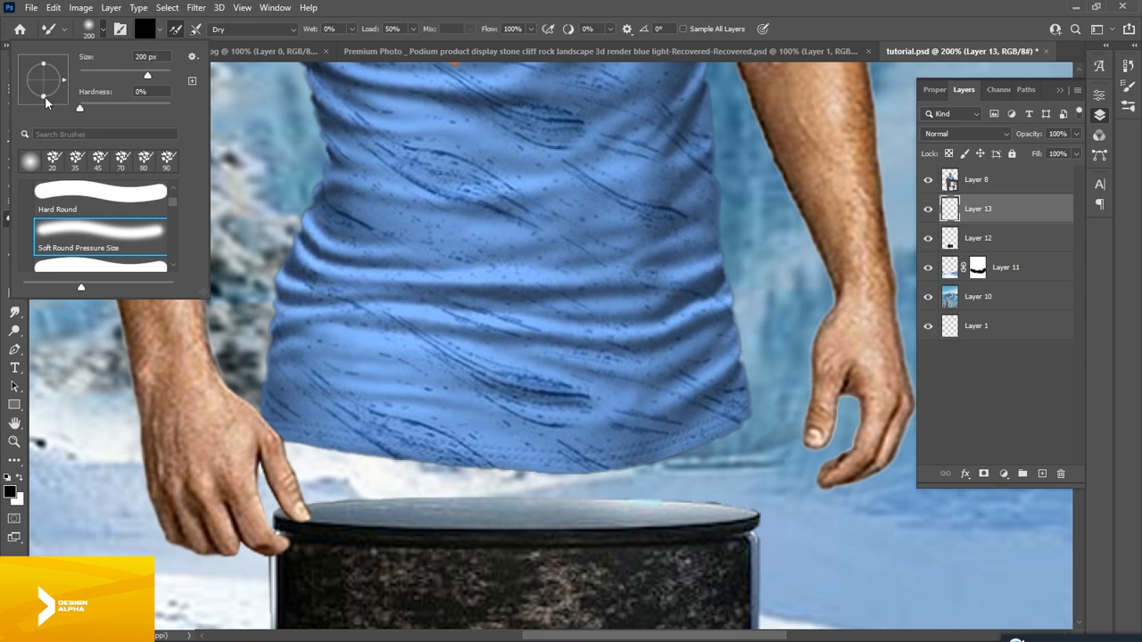
left_click_drag(44, 100, 40, 85)
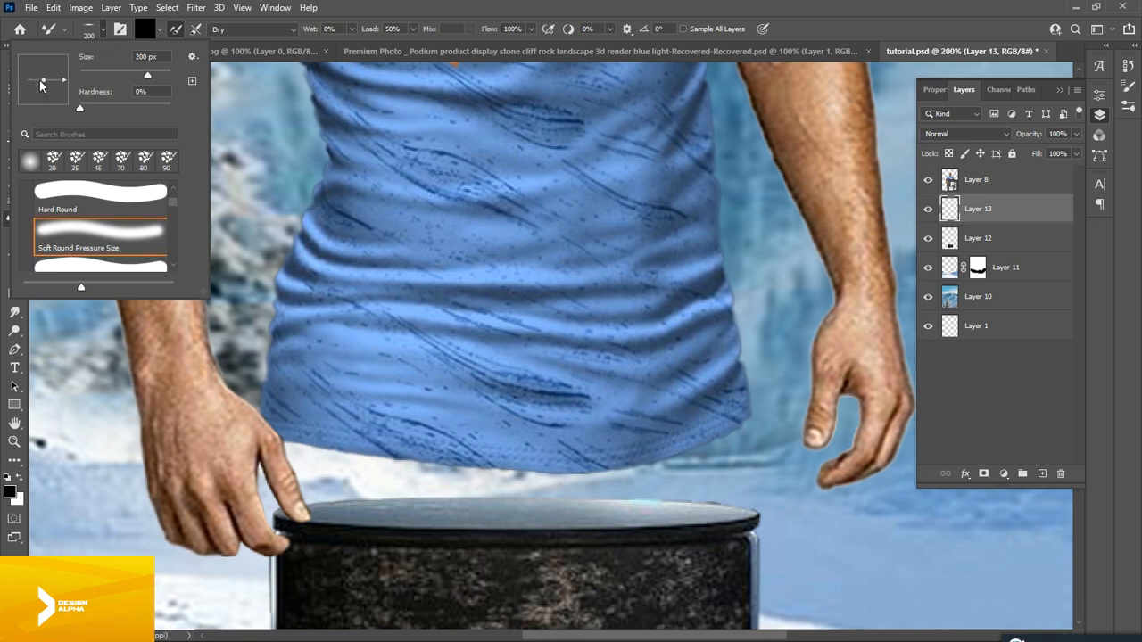
left_click(500, 507)
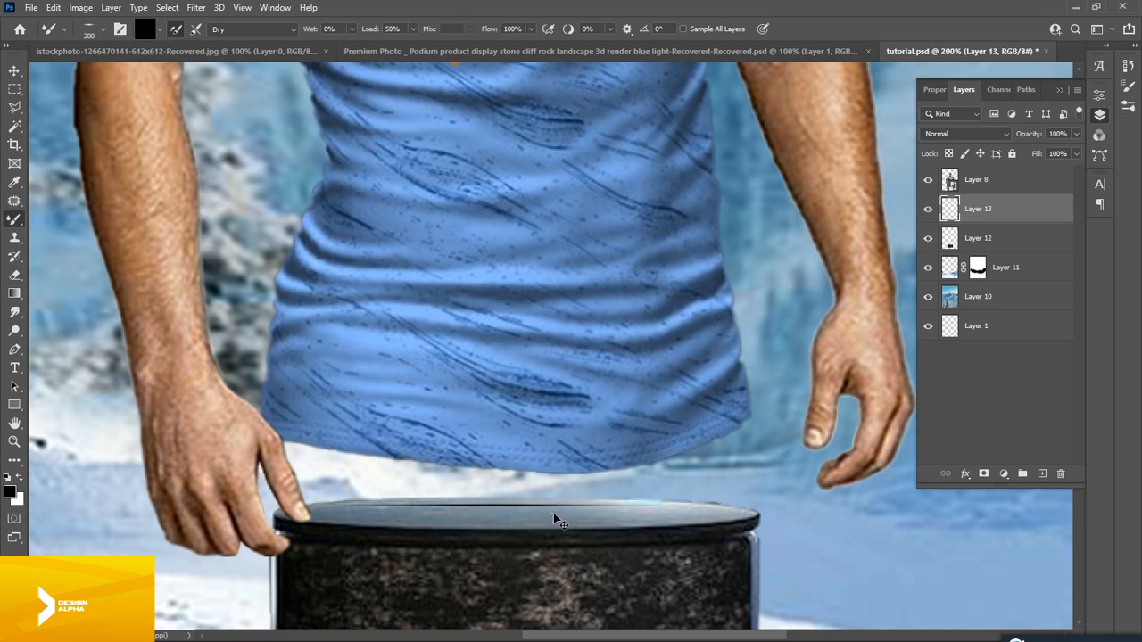
left_click(104, 33)
left_click_drag(55, 84, 46, 83)
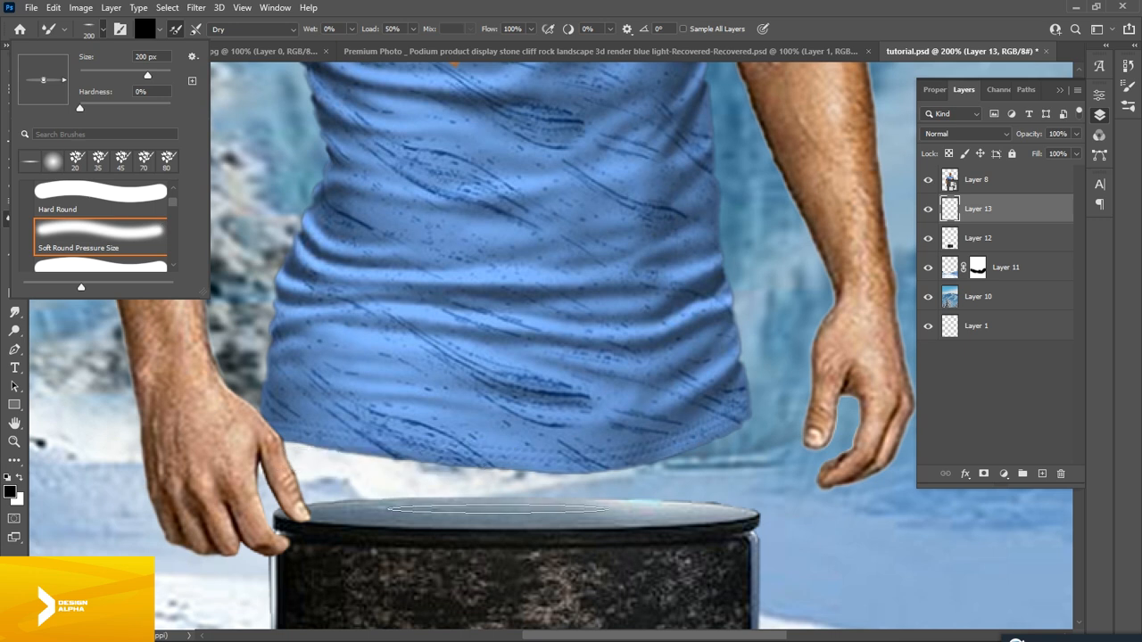
Enlarge the flattened brush to 300 px and paint a soft black shadow across the podium's top on Layer 13
left_click(621, 506)
key("bracketright")
key("bracketright")
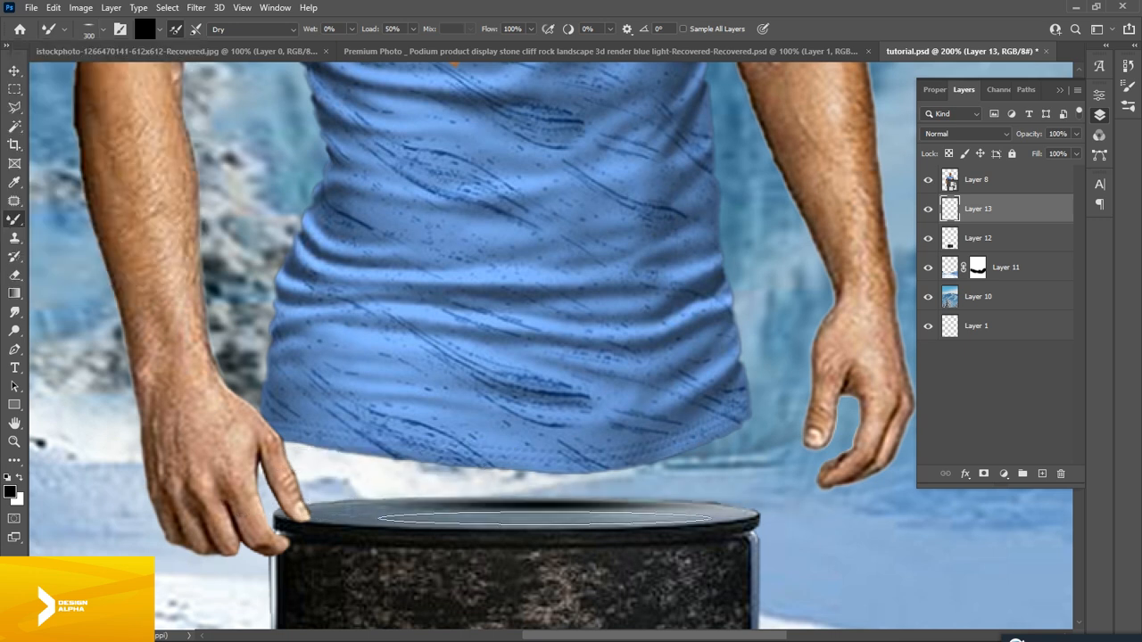
left_click(499, 509)
left_click_drag(499, 509, 558, 514)
Scale the podium-top shadow on Layer 13 to about 88% around its center
key("v")
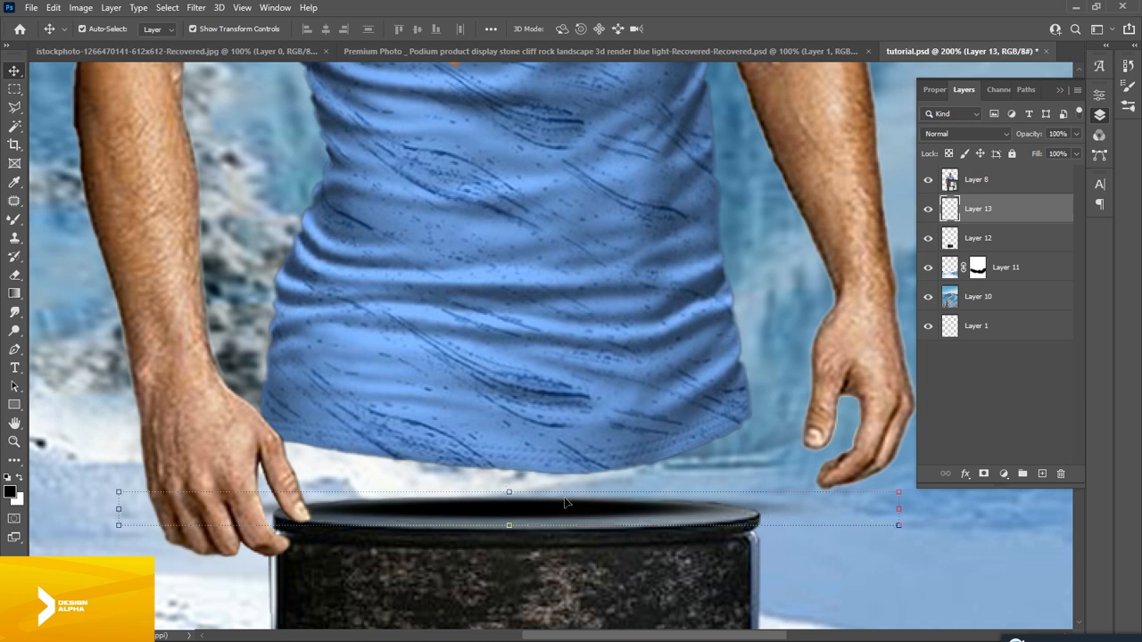
left_click(896, 490)
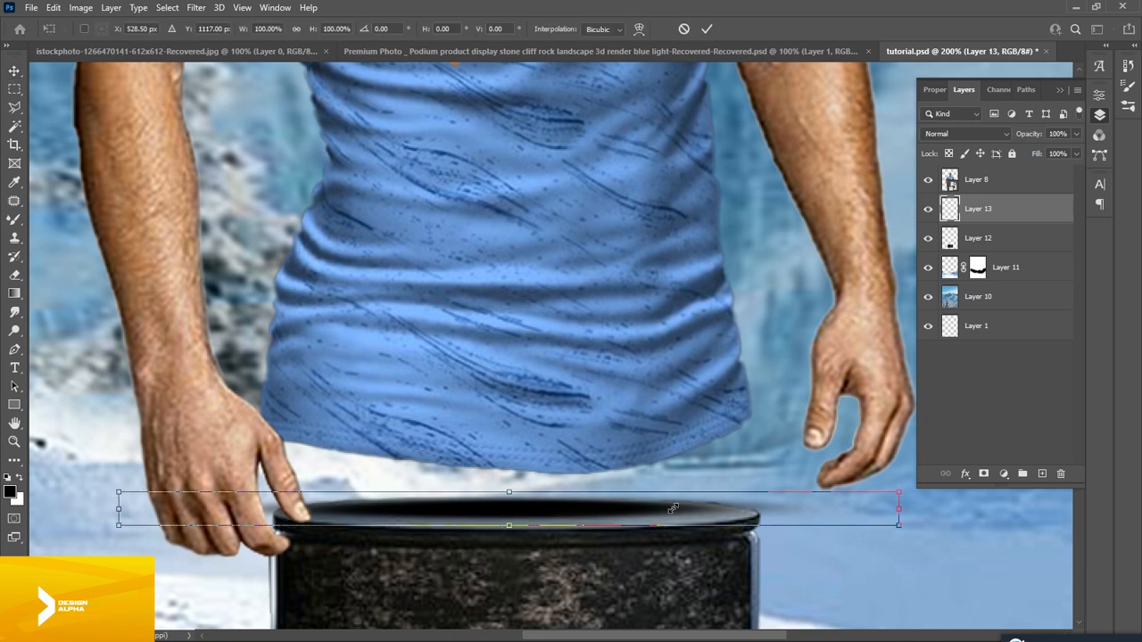
left_click_drag(899, 490, 852, 494)
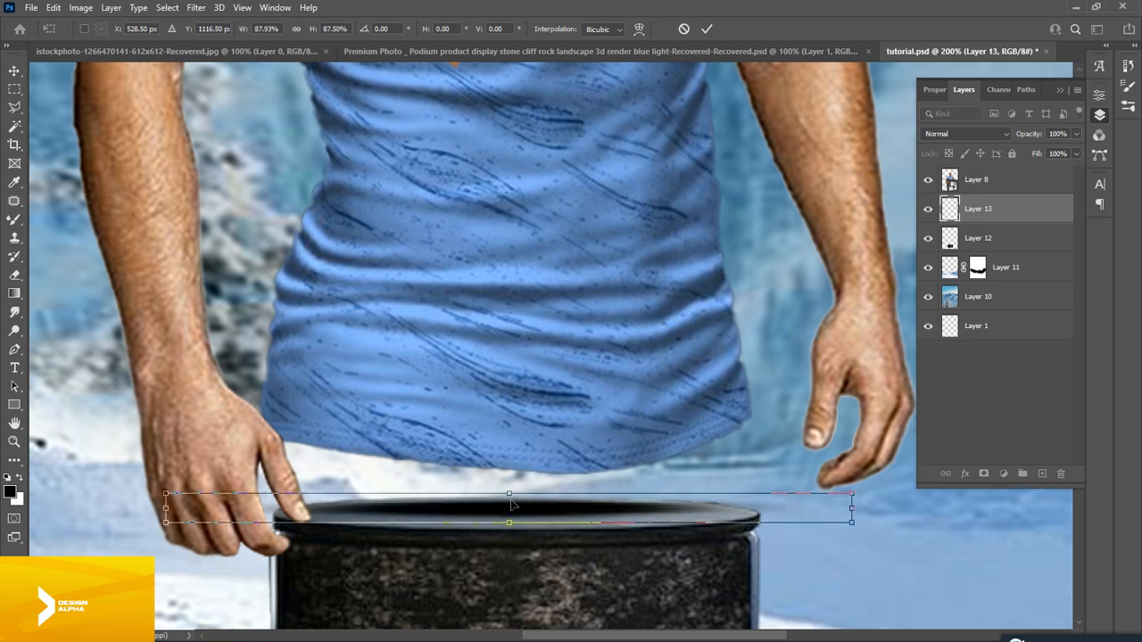
key("Return")
left_click(742, 462)
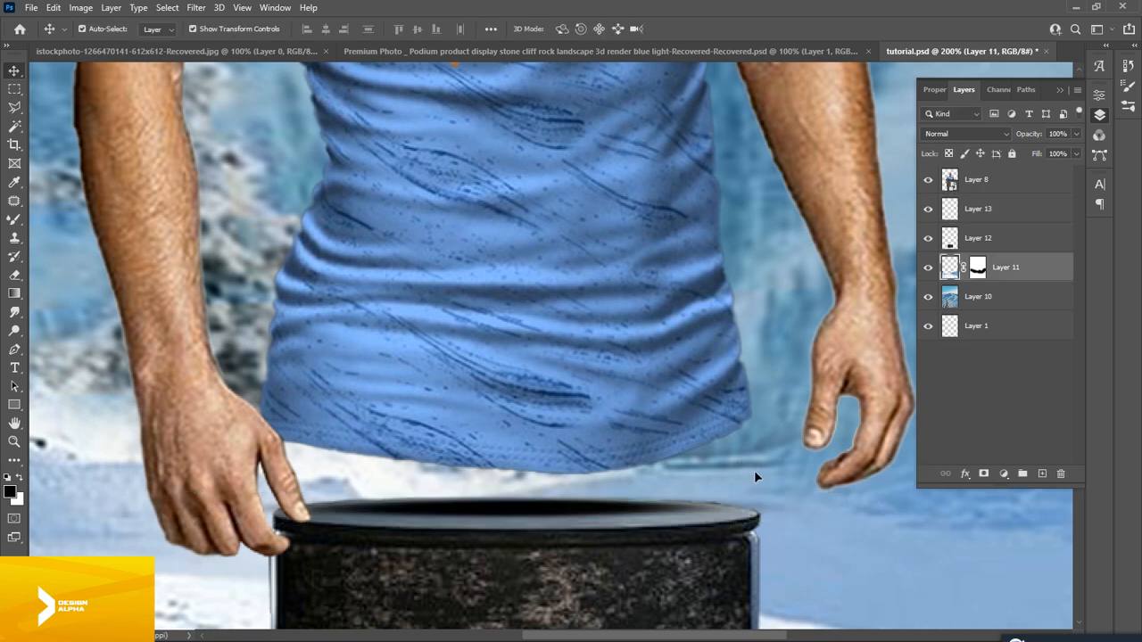
key("ctrl+minus")
key("ctrl+minus")
key("ctrl+minus")
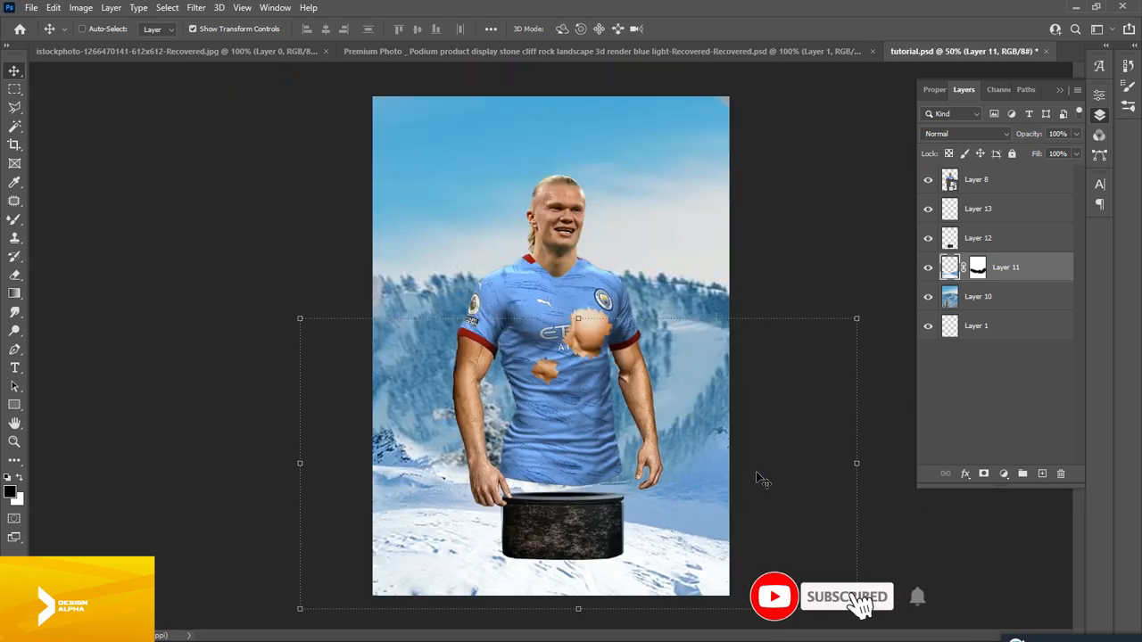
Duplicate the podium-top shadow on Layer 13 and shift the copy slightly down over the podium's surface
key("ctrl+plus")
key("ctrl+plus")
key("ctrl+plus")
left_click_drag(671, 489, 615, 171)
left_click_drag(607, 428, 595, 308)
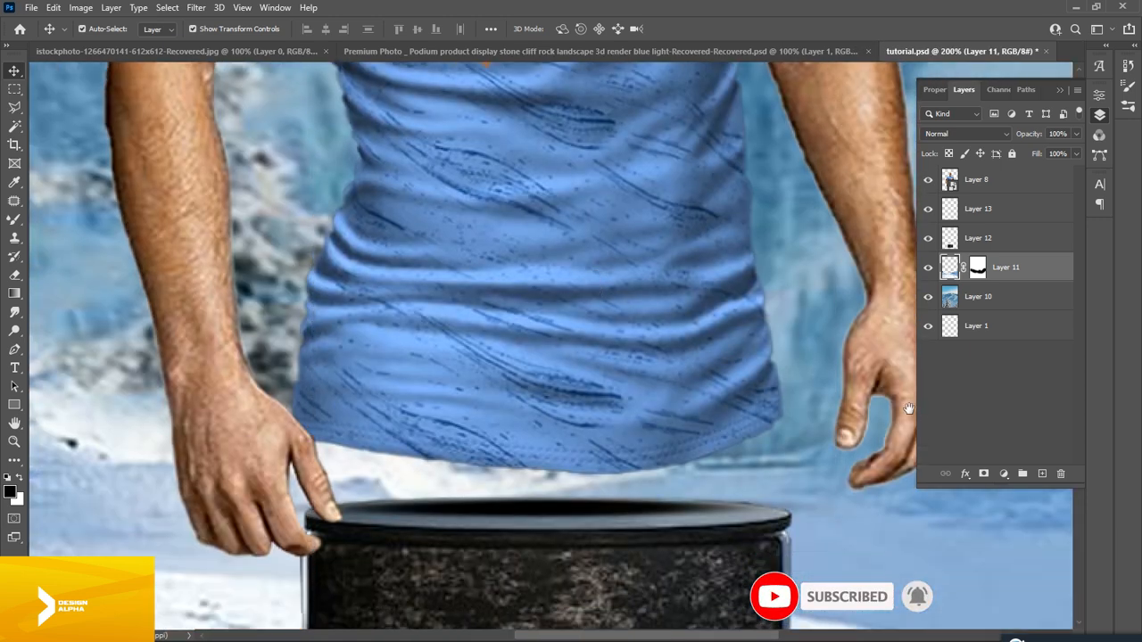
left_click(616, 509)
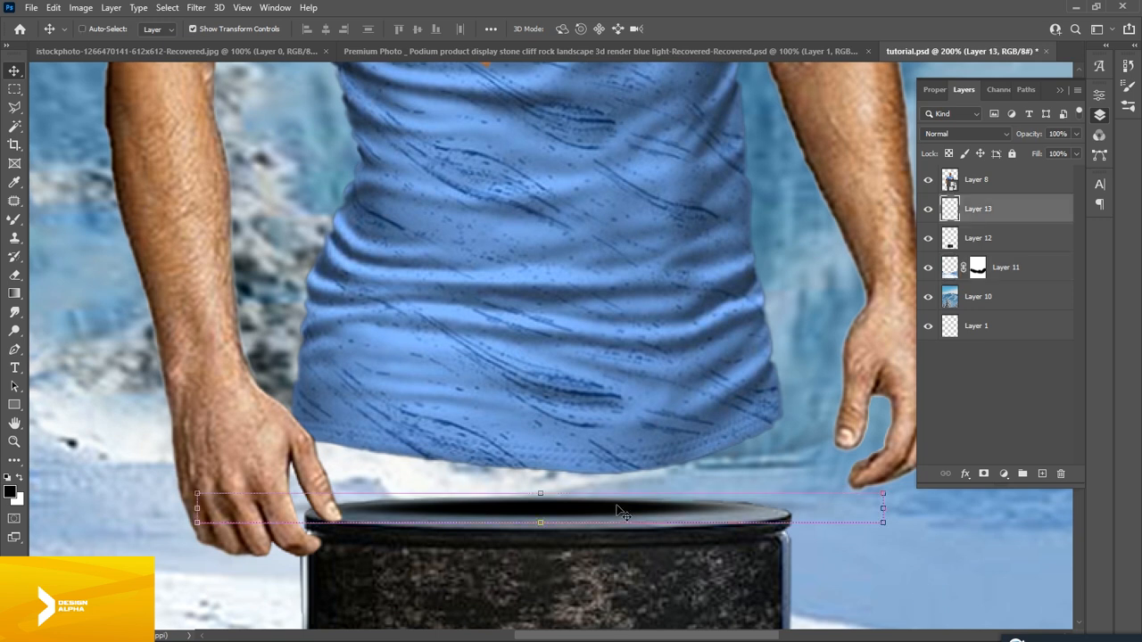
key("ctrl+j")
left_click_drag(550, 515, 555, 517)
key("Down")
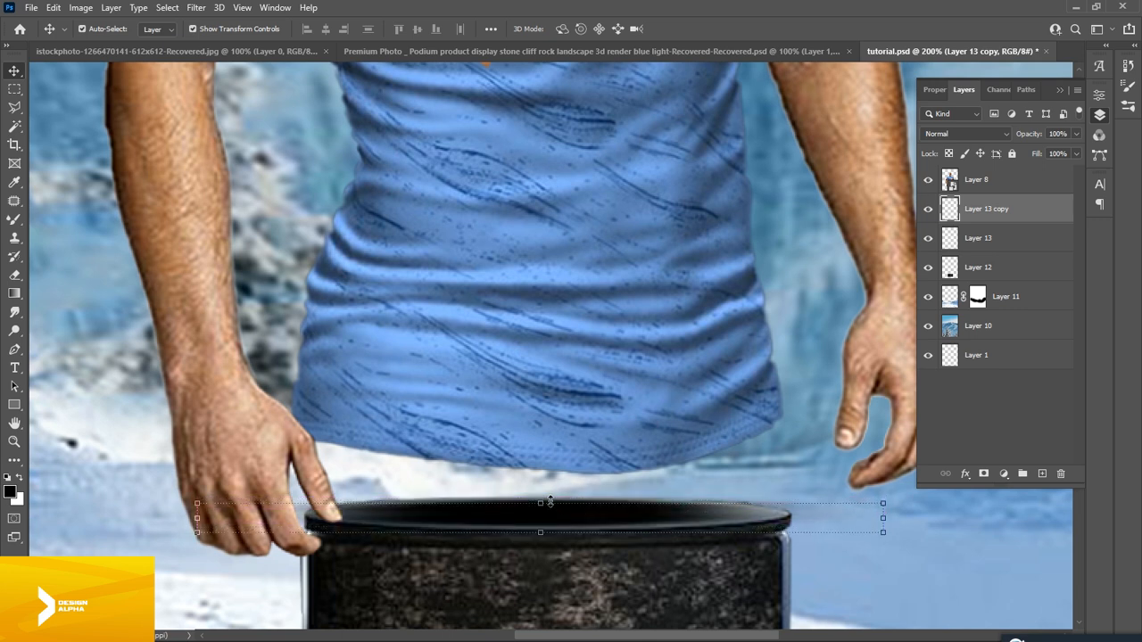
Warp the Layer 13 copy shadow slightly so it follows the podium's curved top surface
key("ctrl+t")
right_click(546, 505)
left_click(615, 335)
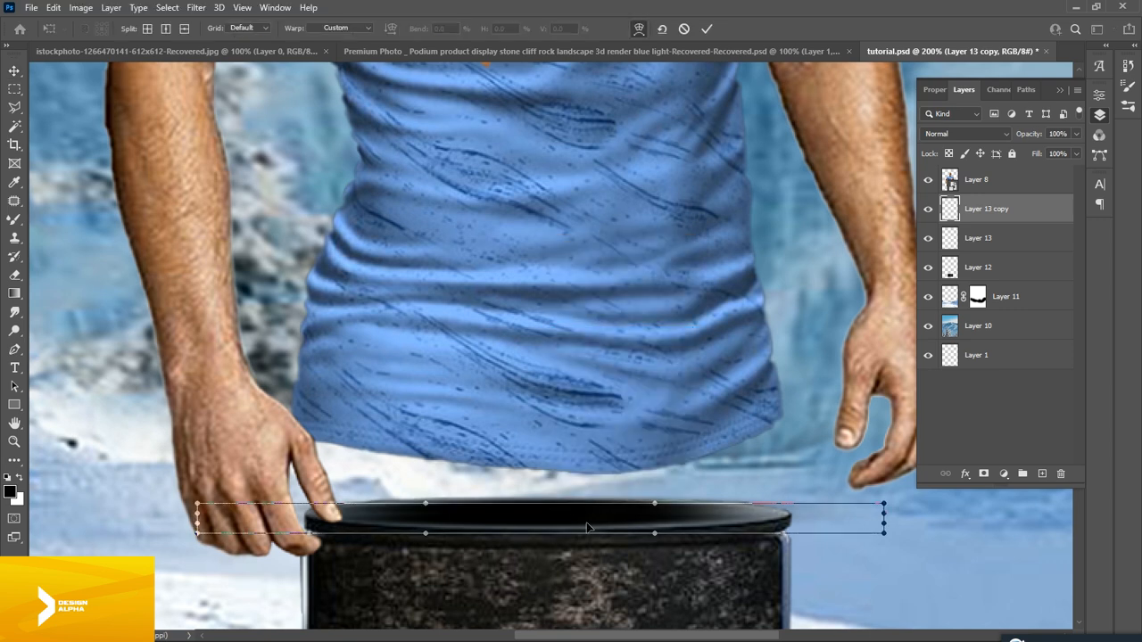
mouse_move(675, 519)
left_mouse_down()
mouse_move(659, 515)
mouse_move(671, 519)
left_mouse_up()
key("Return")
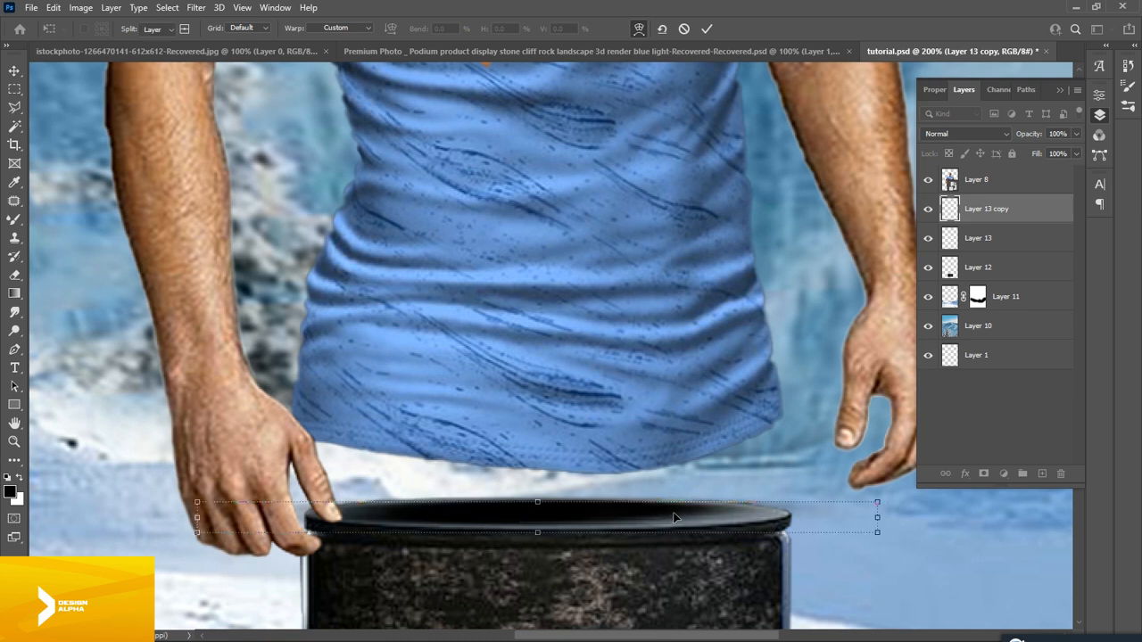
left_click(844, 587)
key("ctrl+minus")
key("ctrl+minus")
key("ctrl+minus")
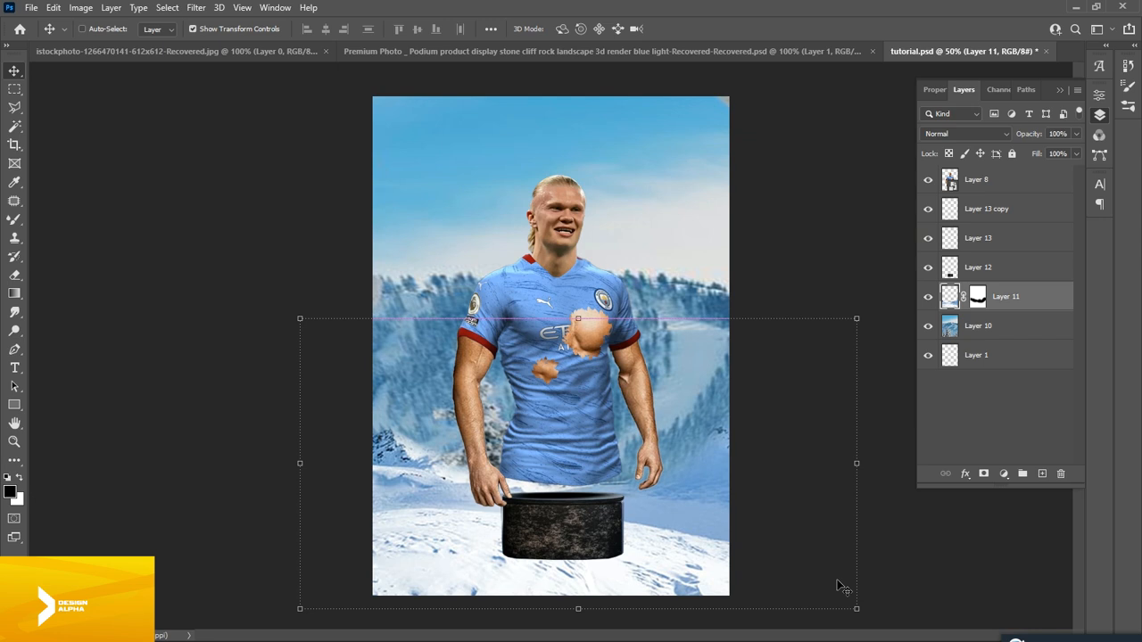
Outline a wide strip of snow just beneath the podium on Layer 11 with the Polygonal Lasso and copy it to a new layer
key("ctrl+plus")
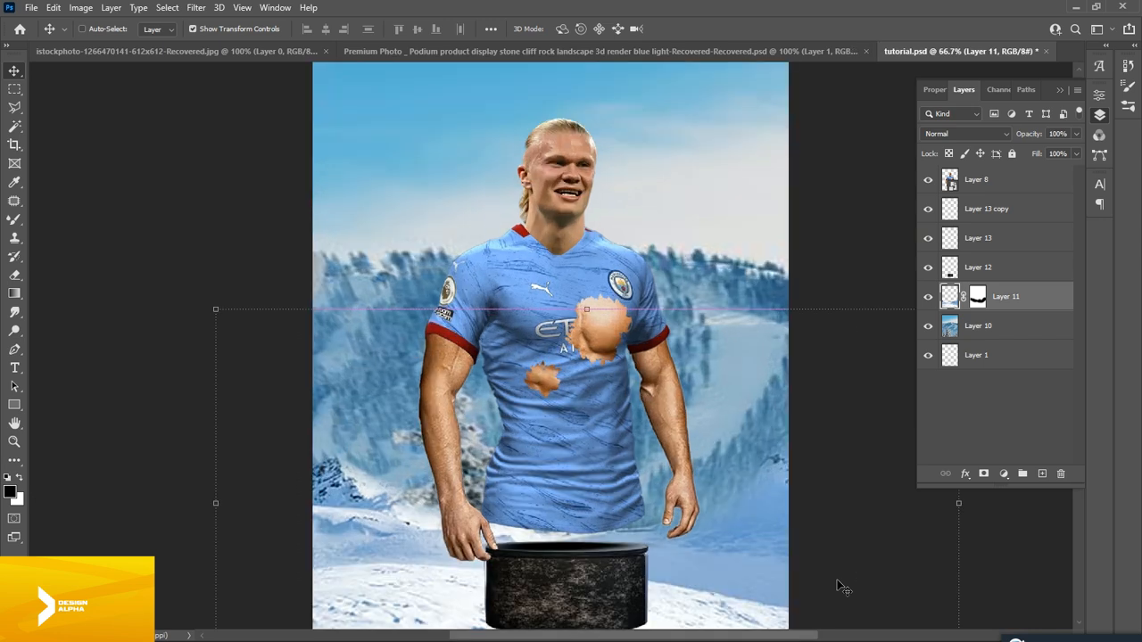
key("ctrl+minus")
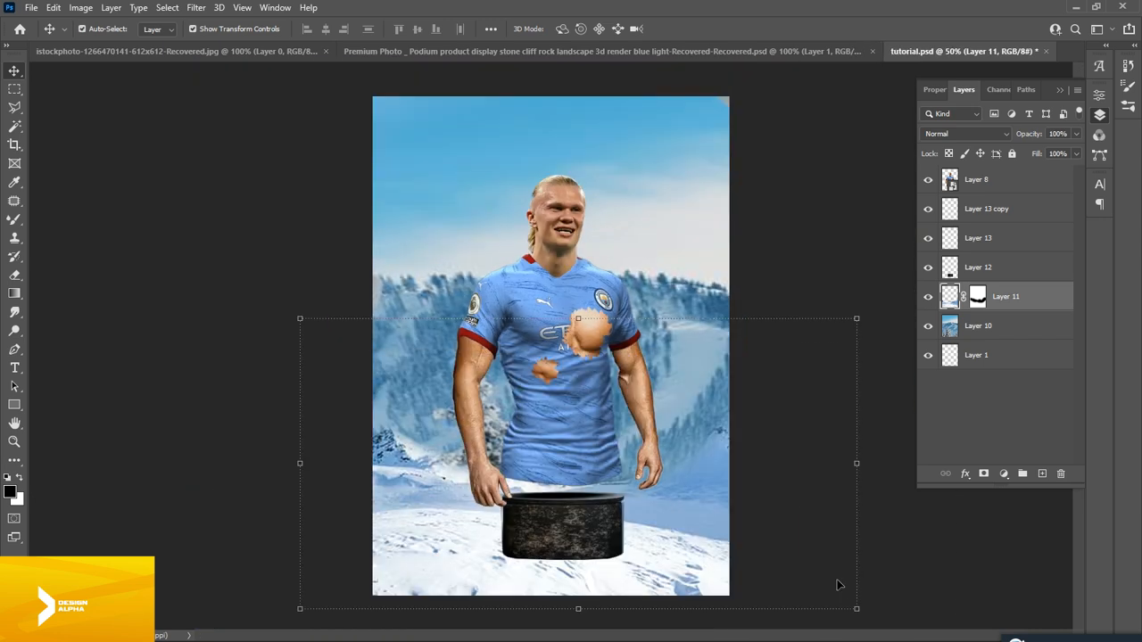
key("ctrl+plus")
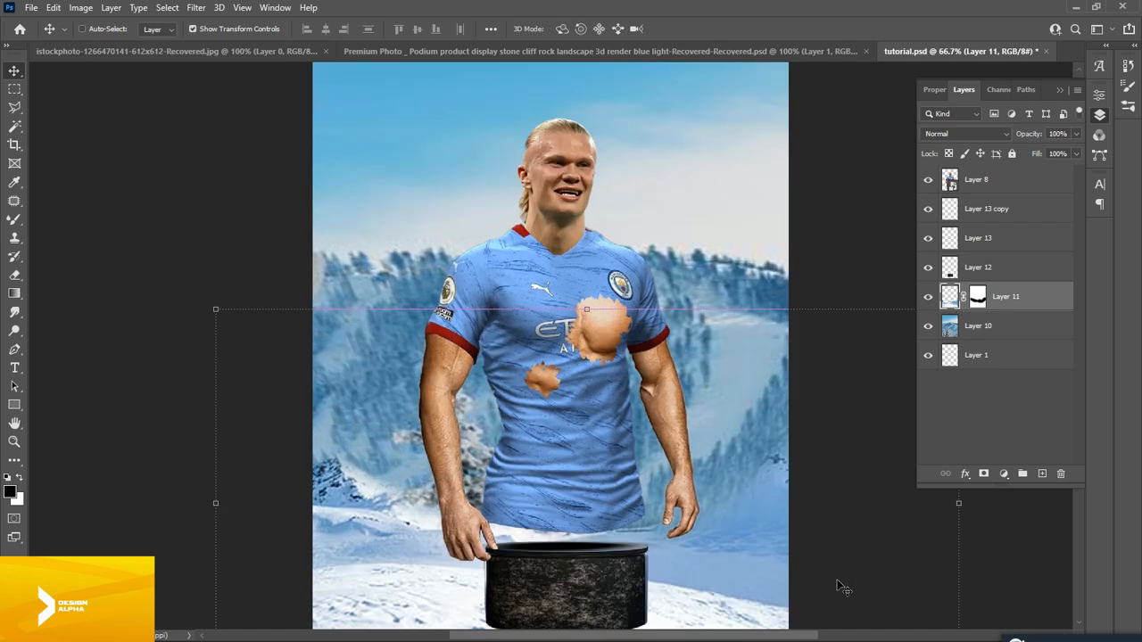
left_click_drag(586, 484, 563, 299)
key("ctrl+plus")
left_click_drag(568, 431, 569, 409)
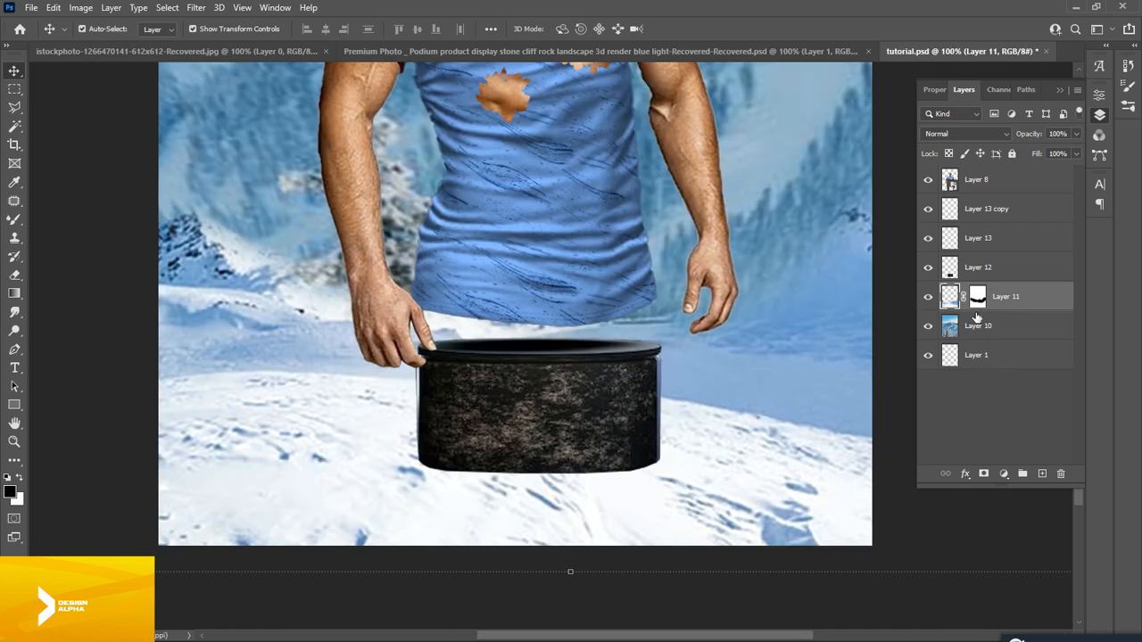
left_click(14, 107)
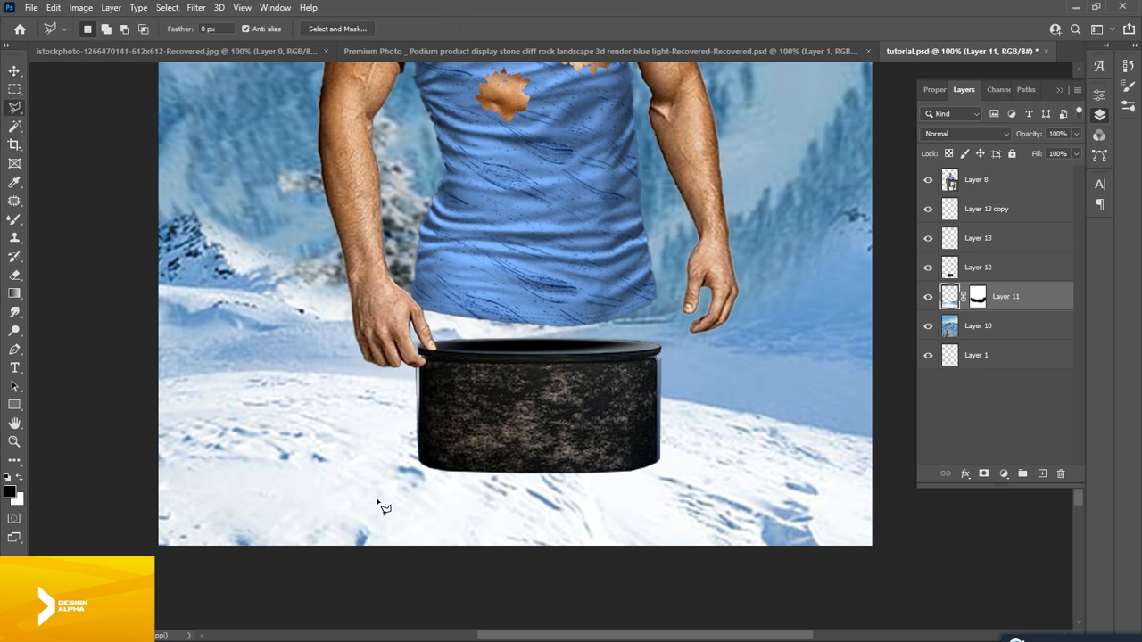
left_click(335, 469)
left_click(684, 476)
left_click(703, 468)
left_click(733, 498)
left_click(638, 520)
left_click(431, 530)
left_click(341, 522)
left_click(333, 471)
key("v")
key("ctrl+j")
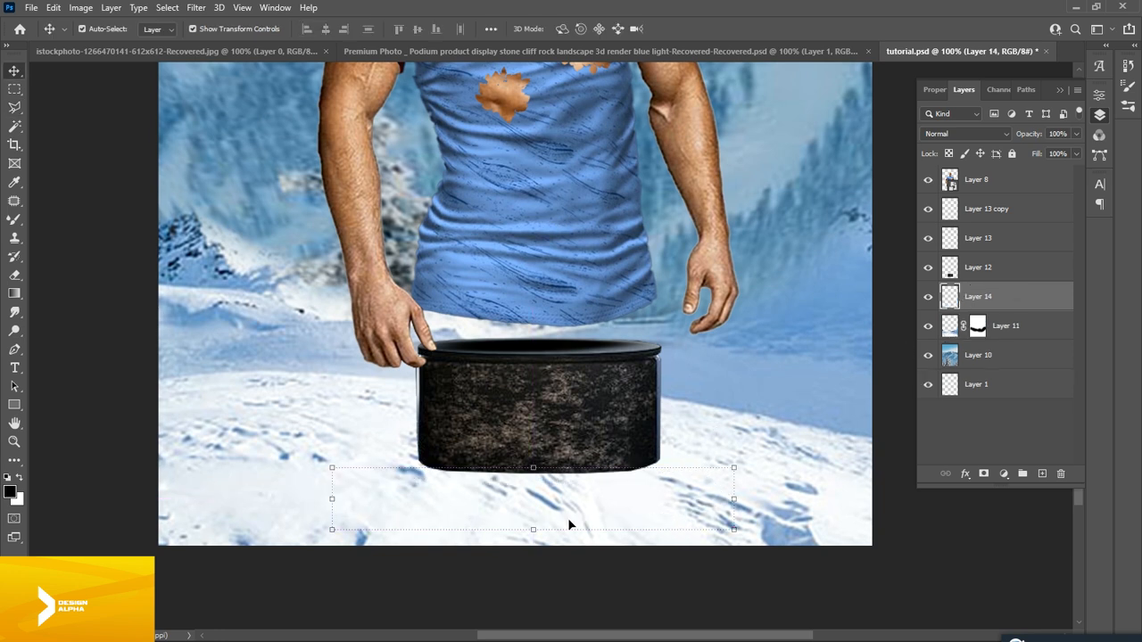
Raise the copied snow strip over the podium's base and move Layer 14 above Layer 12
left_click_drag(576, 507, 581, 497)
key("ctrl+t")
left_click_drag(995, 298, 968, 288)
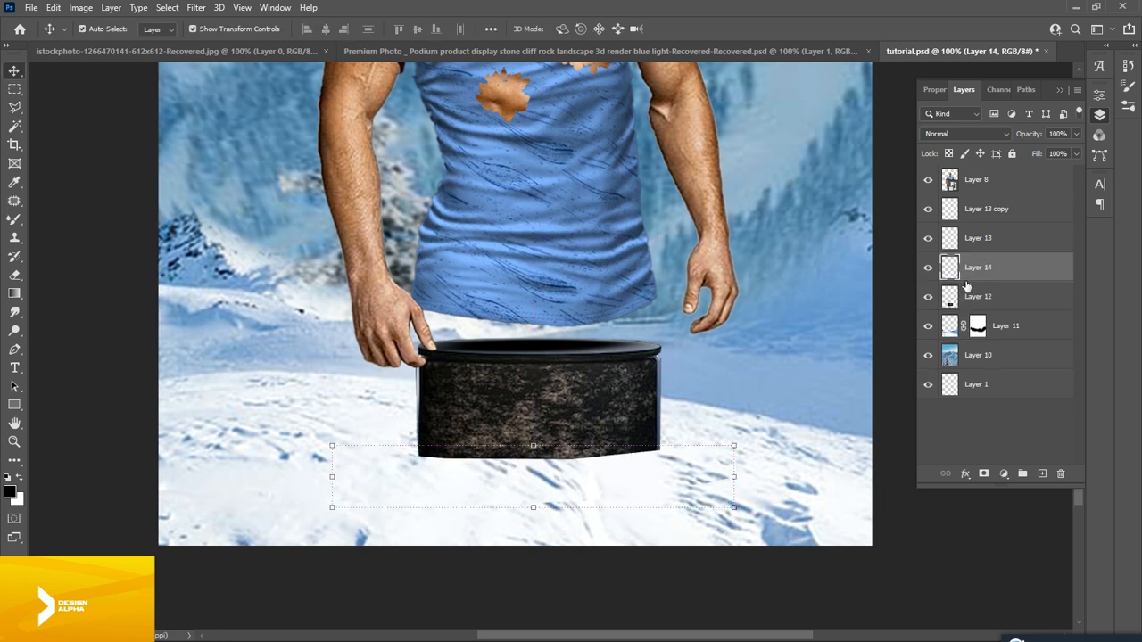
Add a layer mask to Layer 14, restore the brush tip to a full circle, and try a 300 px stroke beside the podium's base
left_click(983, 474)
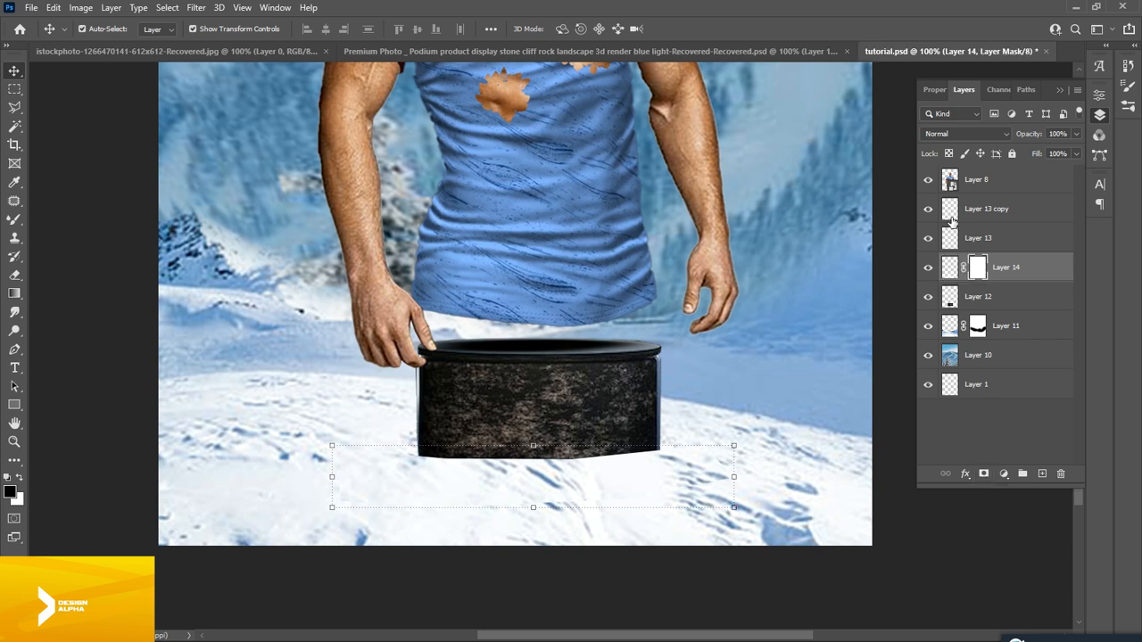
left_click(14, 220)
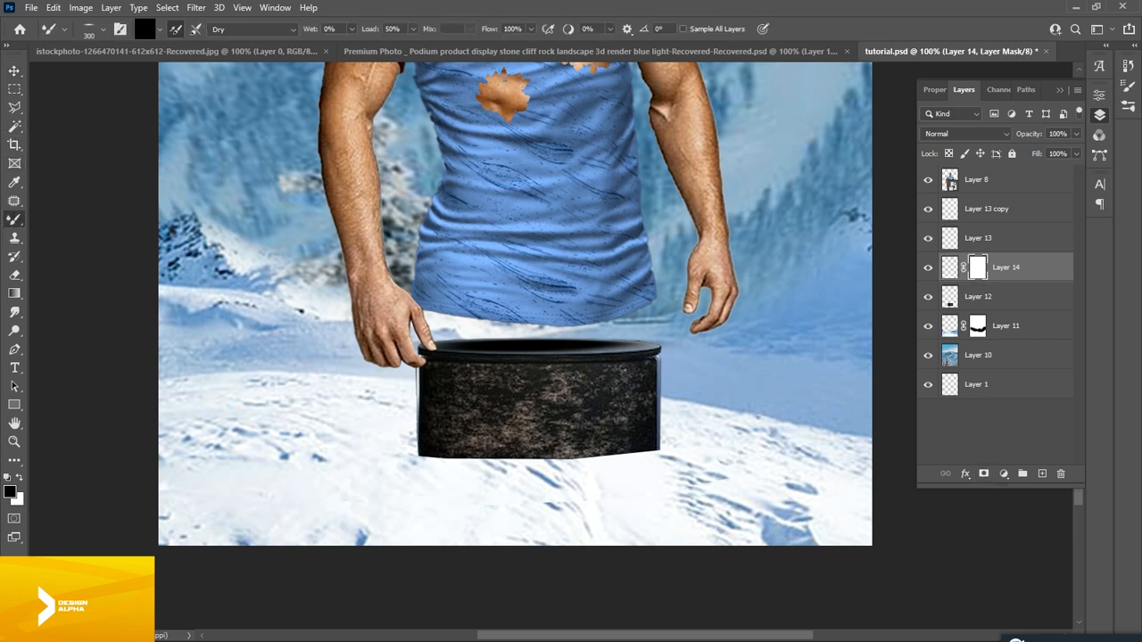
left_click(100, 30)
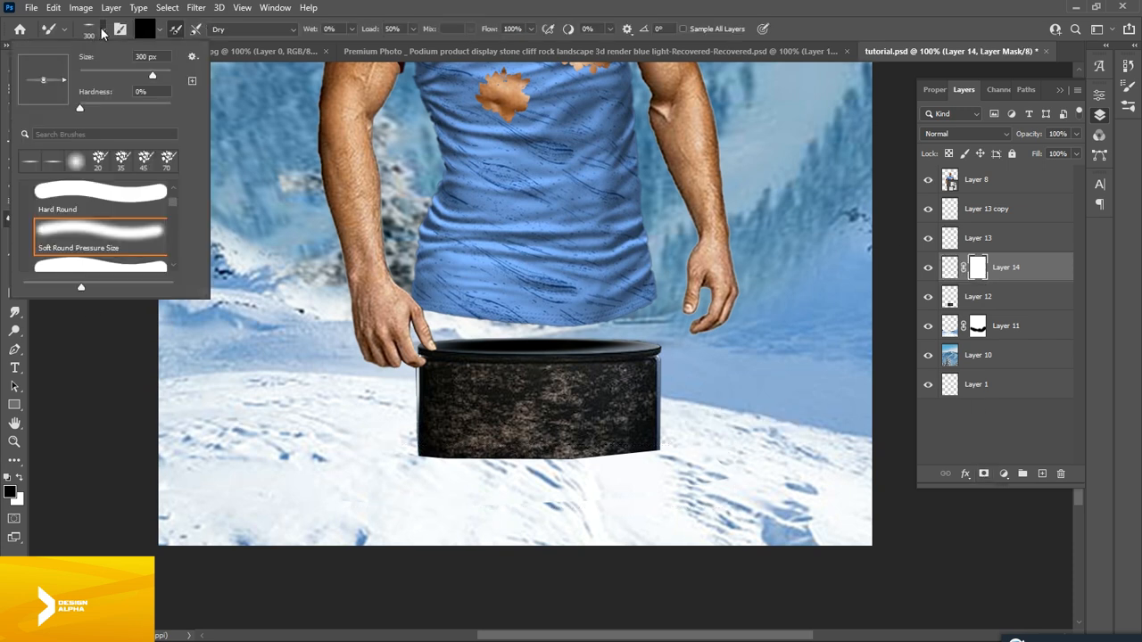
left_click_drag(46, 82, 47, 93)
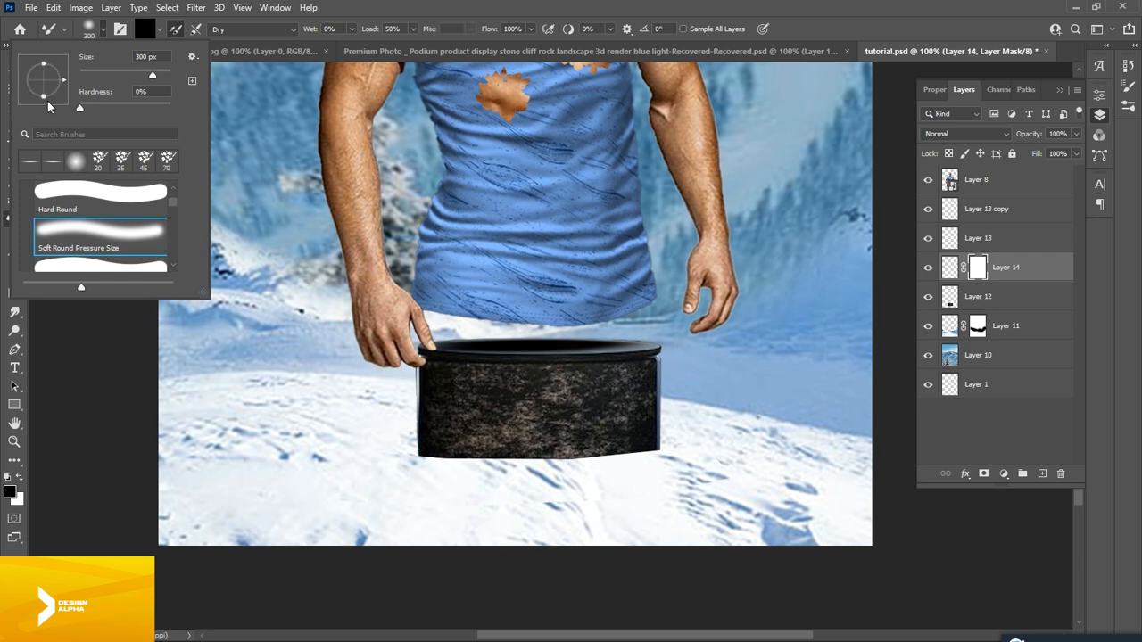
left_click(744, 469)
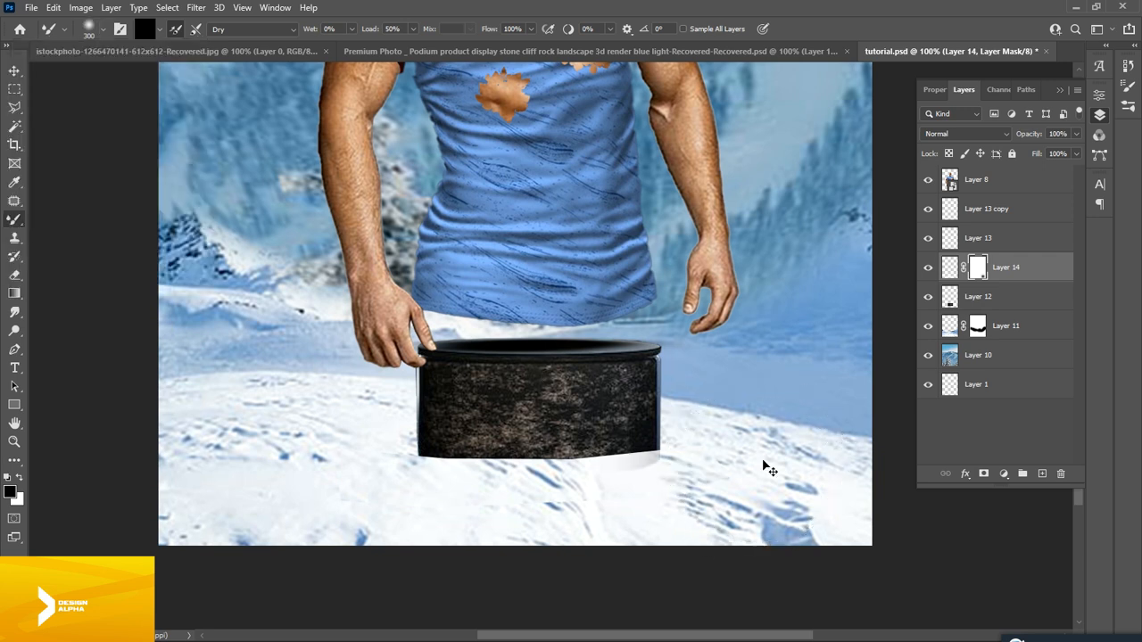
Paint black on Layer 14's mask with the soft brush at 125 and 90 px to blend the snow along the podium's bottom edge
key("bracketleft")
key("bracketleft")
key("bracketleft")
key("bracketleft")
key("bracketleft")
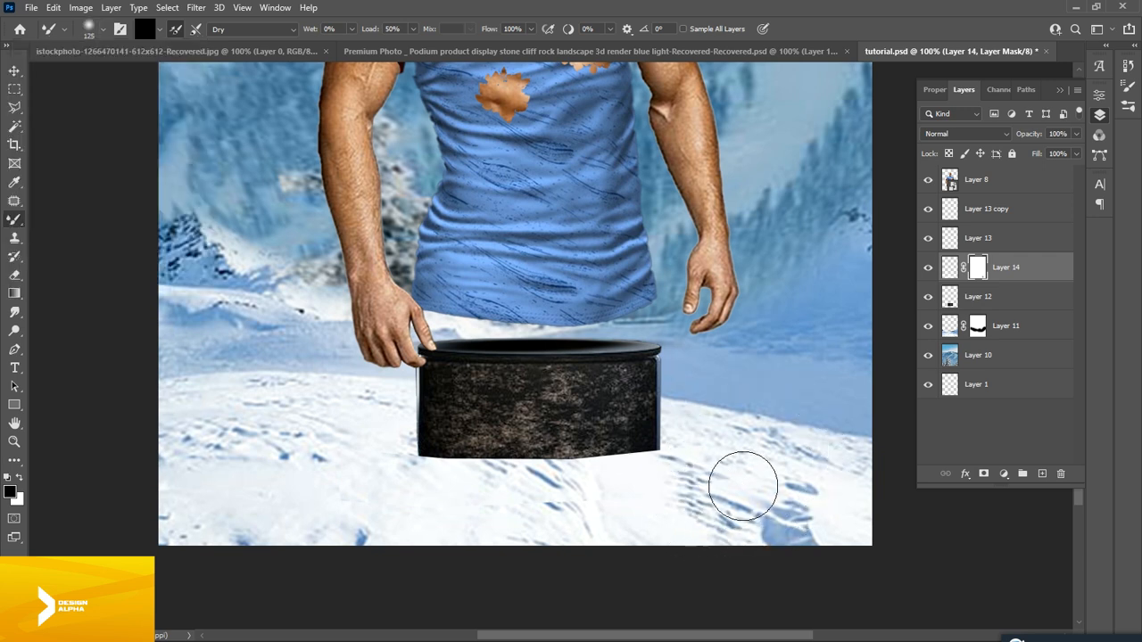
mouse_move(612, 425)
left_mouse_down()
mouse_move(612, 402)
mouse_move(599, 435)
mouse_move(601, 423)
mouse_move(566, 434)
mouse_move(592, 413)
mouse_move(531, 437)
left_mouse_up()
key("bracketleft")
key("bracketleft")
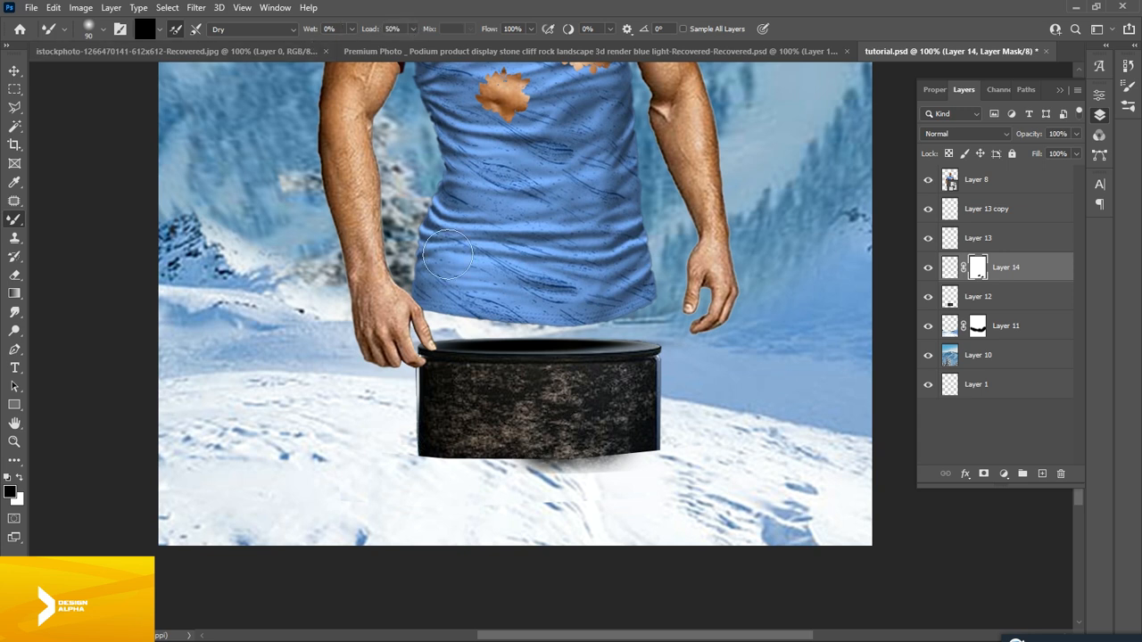
mouse_move(504, 429)
left_mouse_down()
mouse_move(438, 429)
mouse_move(643, 432)
mouse_move(467, 425)
left_mouse_up()
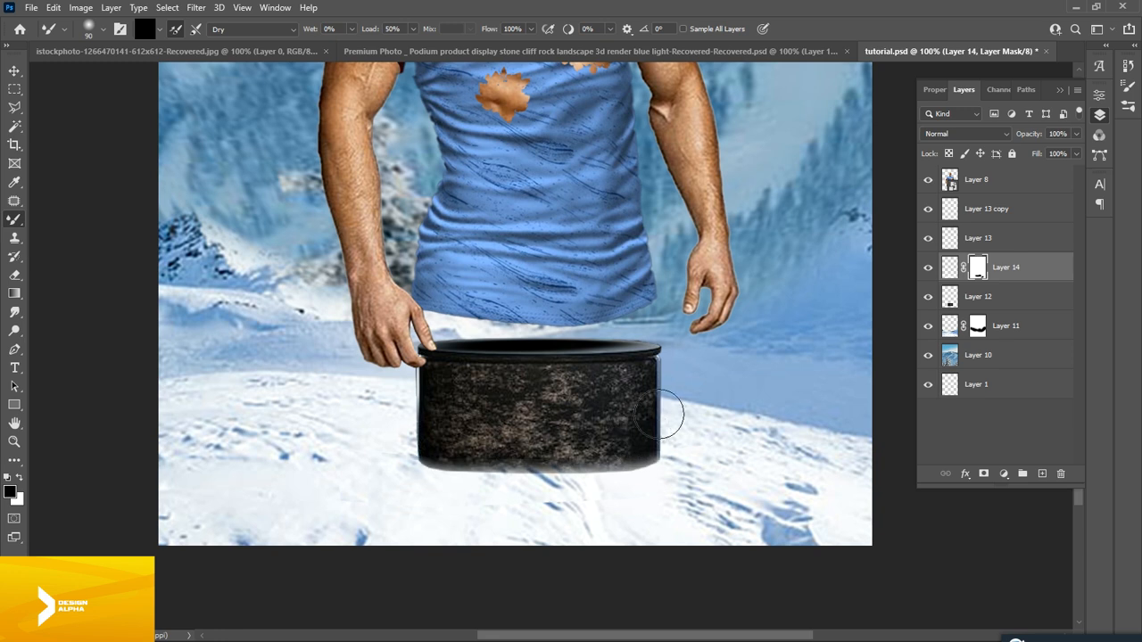
Check the blended podium base up close and within the whole composition
key("ctrl+minus")
key("ctrl+minus")
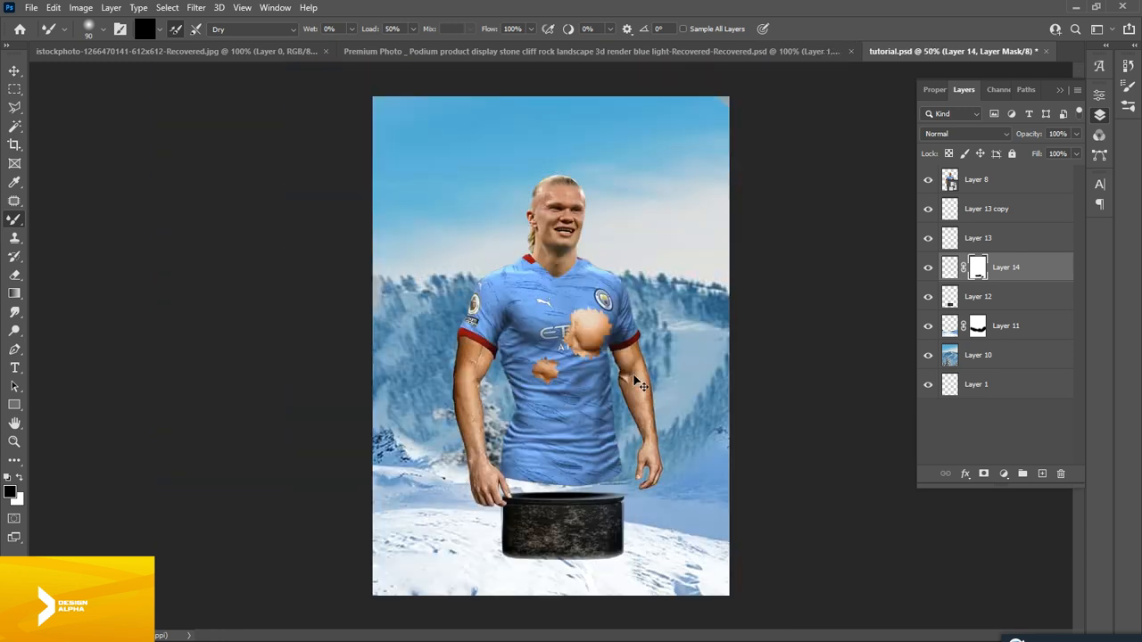
key("ctrl+plus")
key("ctrl+plus")
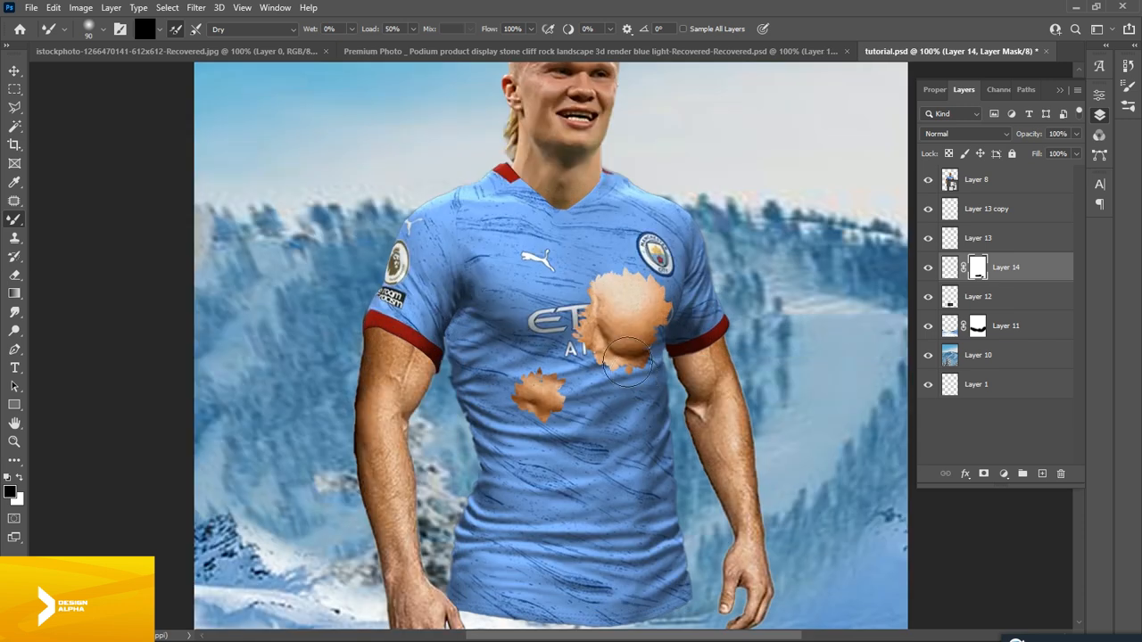
left_click_drag(582, 332, 576, 153)
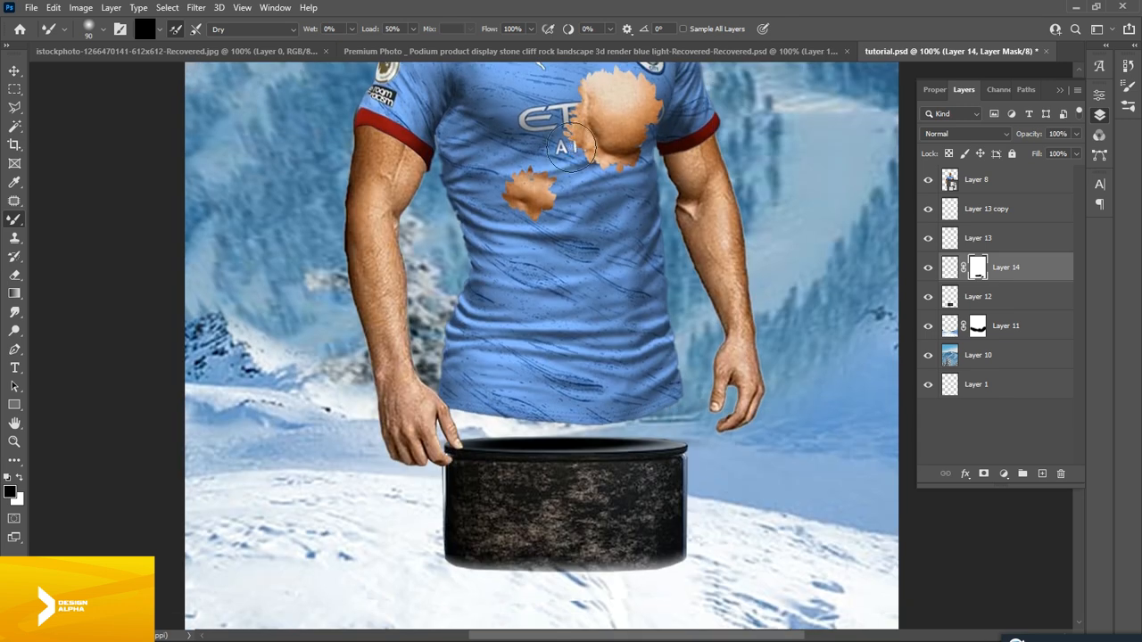
key("ctrl+minus")
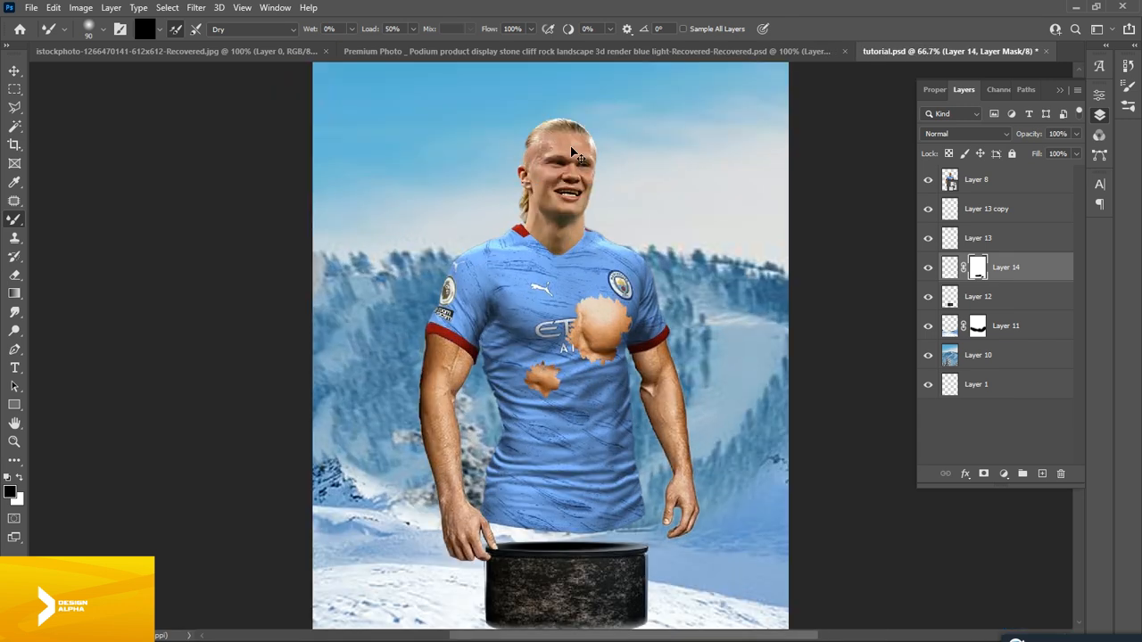
key("ctrl+minus")
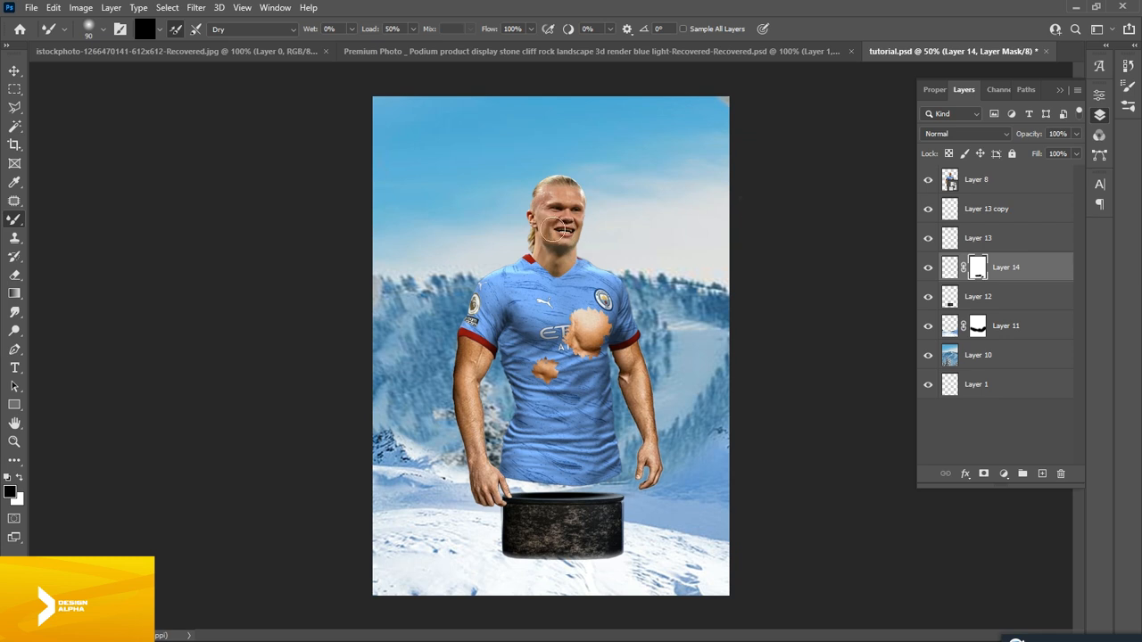
Add an empty layer above Layer 8 and a Hue/Saturation adjustment layer on top of it
left_click(990, 185)
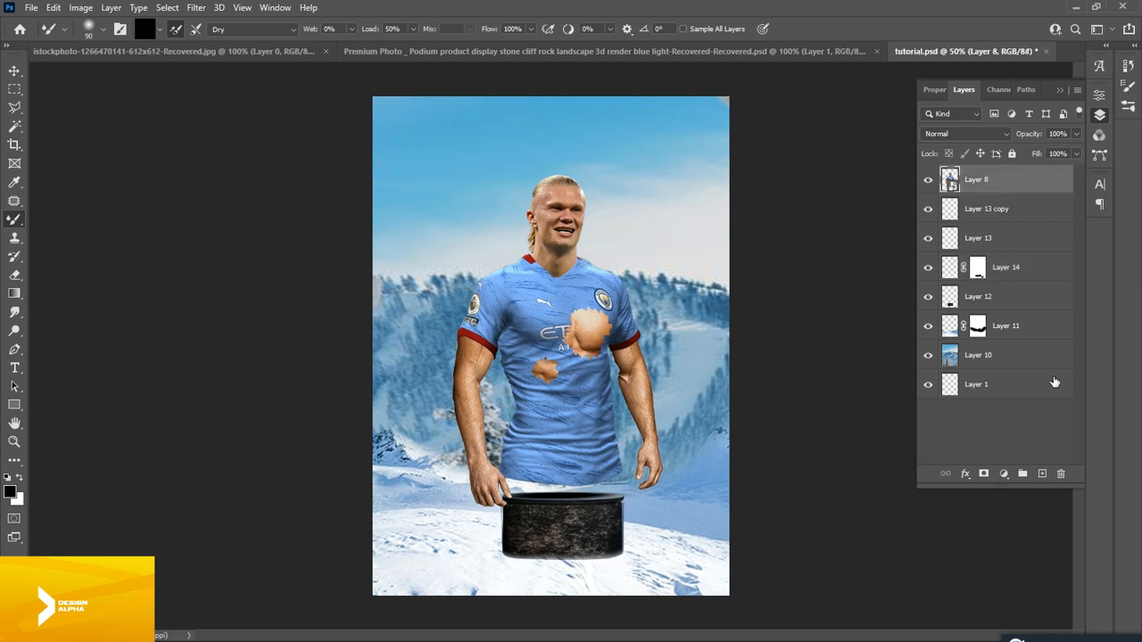
left_click(1043, 473)
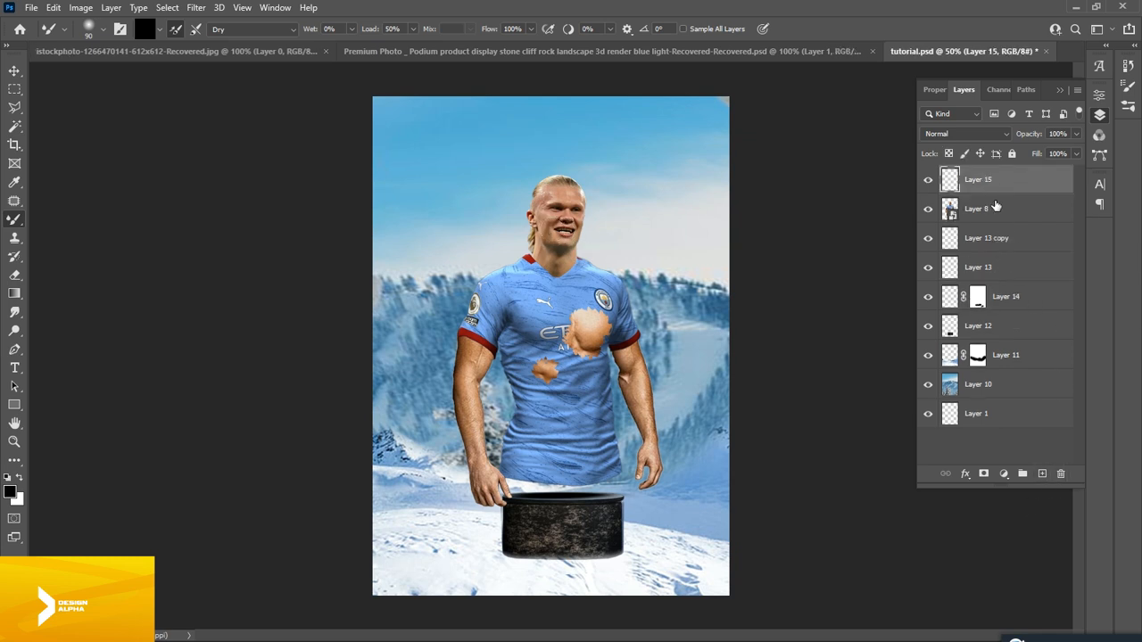
left_click(1003, 474)
left_click(1042, 337)
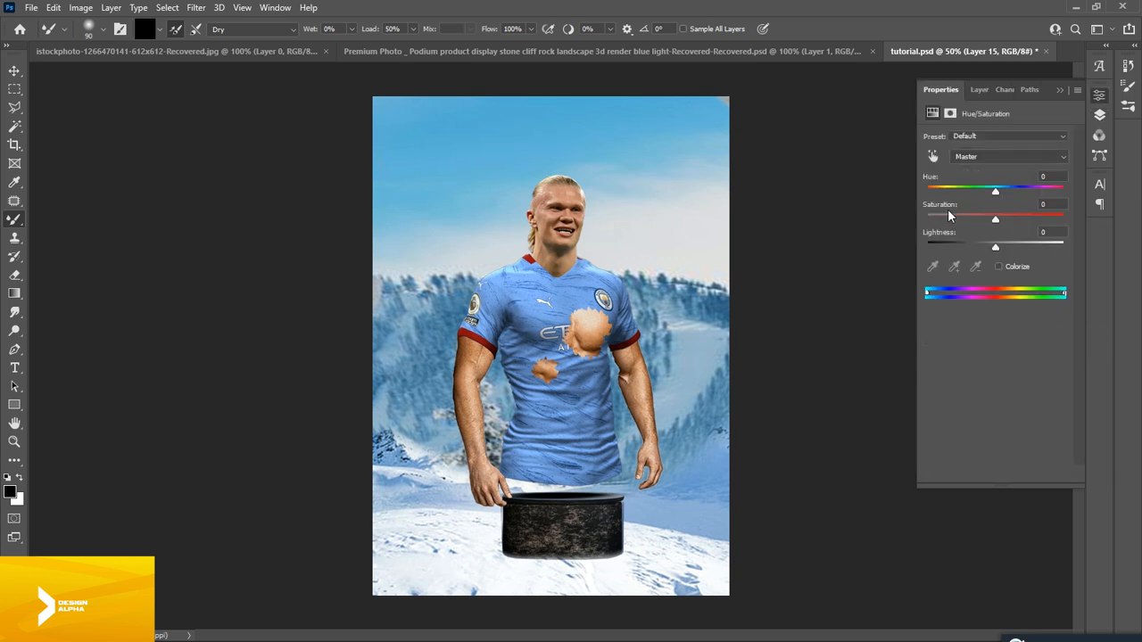
left_click(982, 136)
left_click(980, 138)
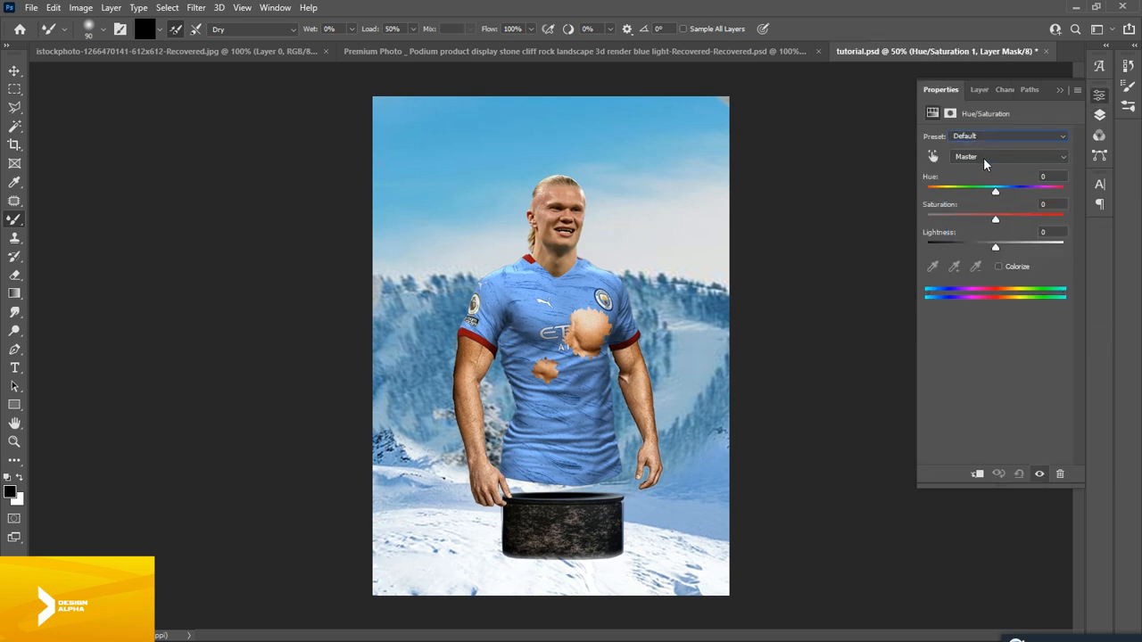
Lower the saturation of the Reds to about -25 in the Hue/Saturation adjustment
left_click(985, 159)
left_click(978, 181)
left_click_drag(996, 221, 982, 223)
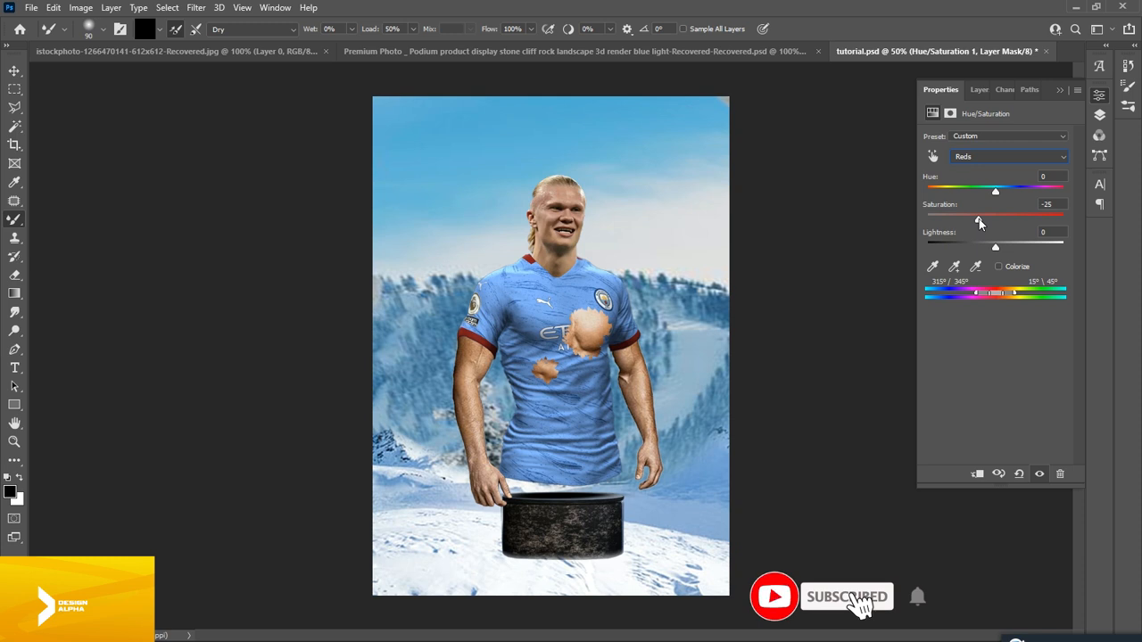
key("ctrl+plus")
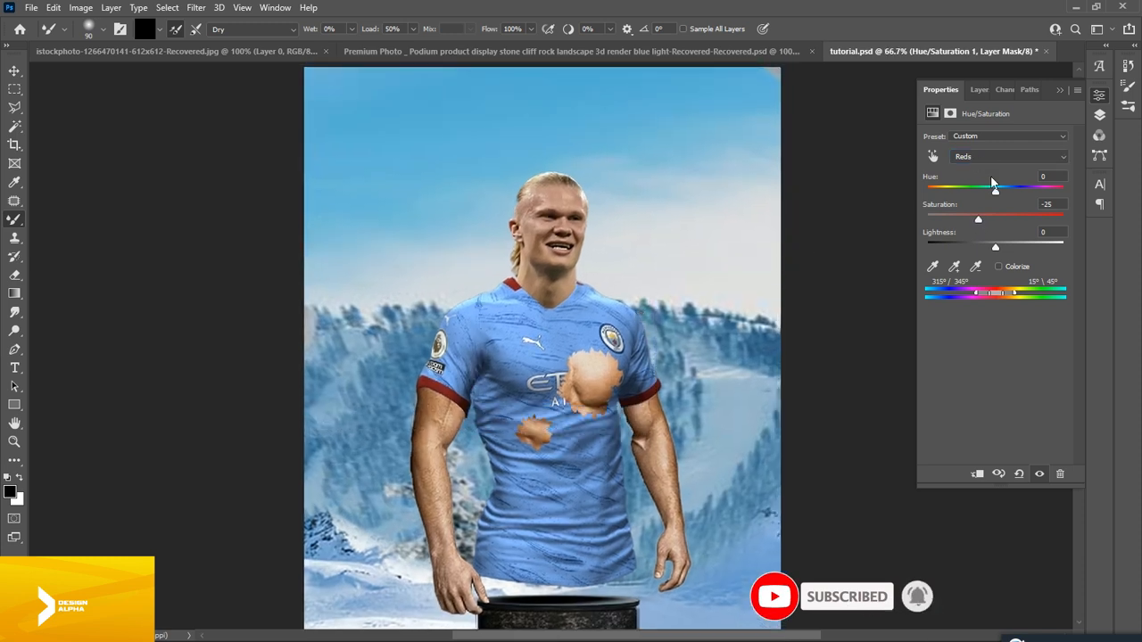
left_click_drag(979, 220, 981, 223)
Set the Hue/Saturation adjustment's saturation to -11 for Cyans and -12 for Master
left_click(1001, 156)
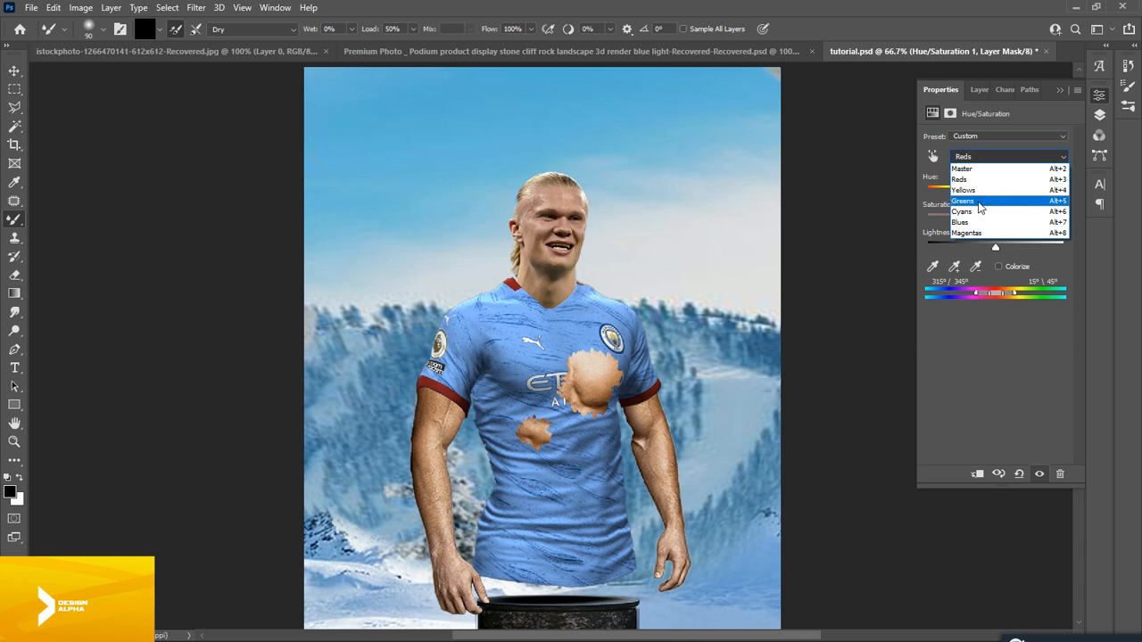
left_click(974, 214)
left_click_drag(995, 219, 988, 228)
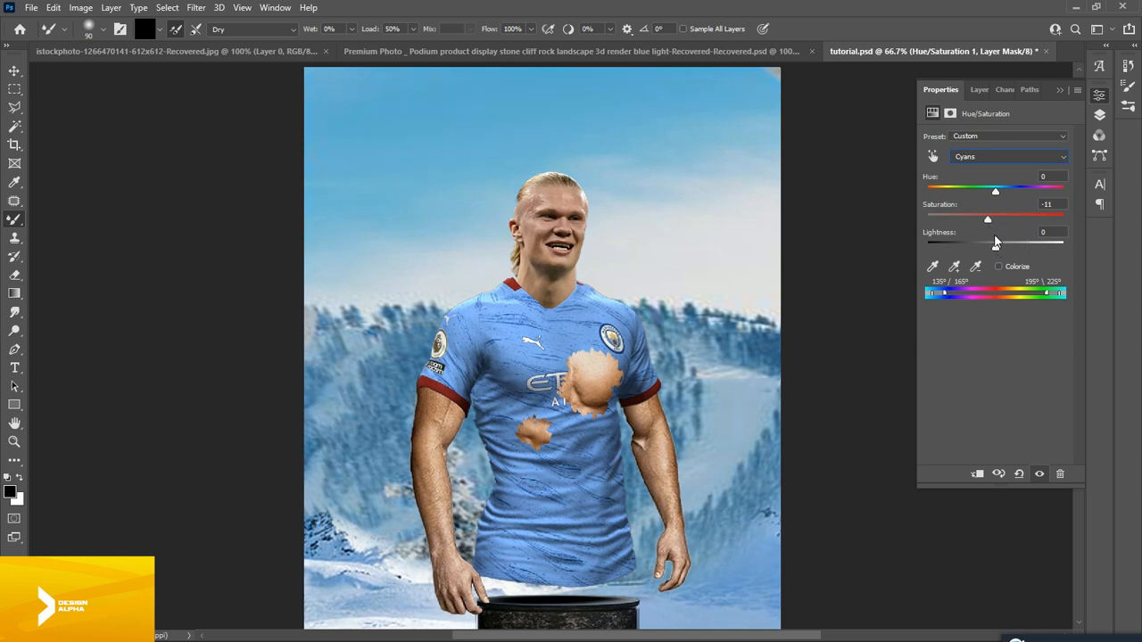
left_click(981, 157)
left_click(982, 165)
left_click_drag(996, 223, 987, 225)
key("ctrl+minus")
key("ctrl+minus")
key("ctrl+plus")
key("ctrl+plus")
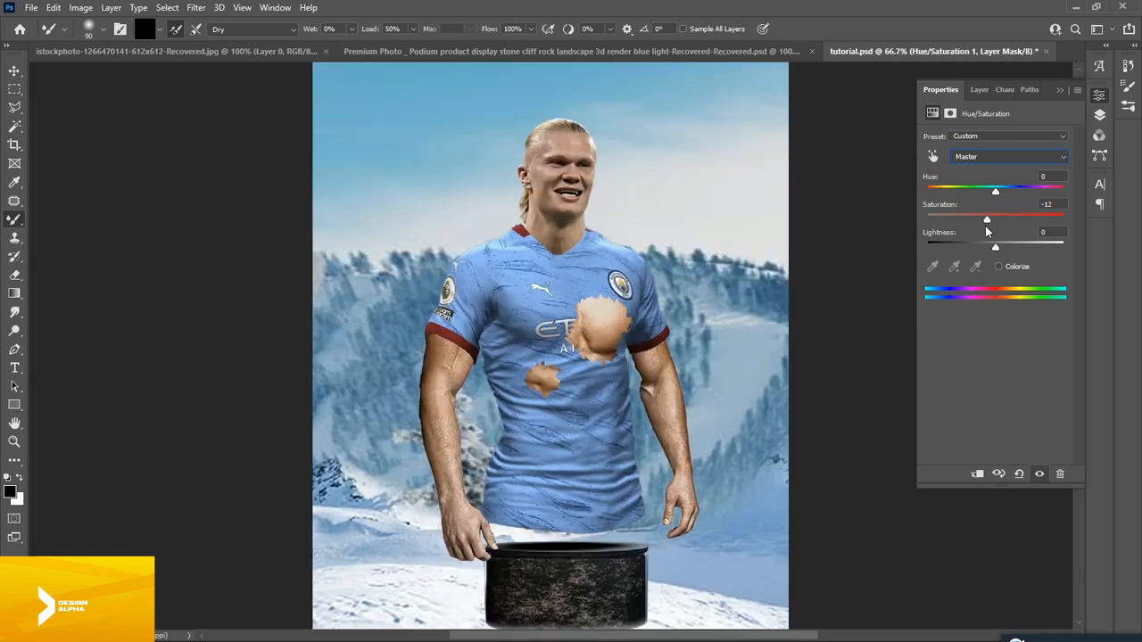
key("ctrl+minus")
Move Hue/Saturation 1 below Layer 15, clip it to Layer 8, and compare the player with and without it
key("F7")
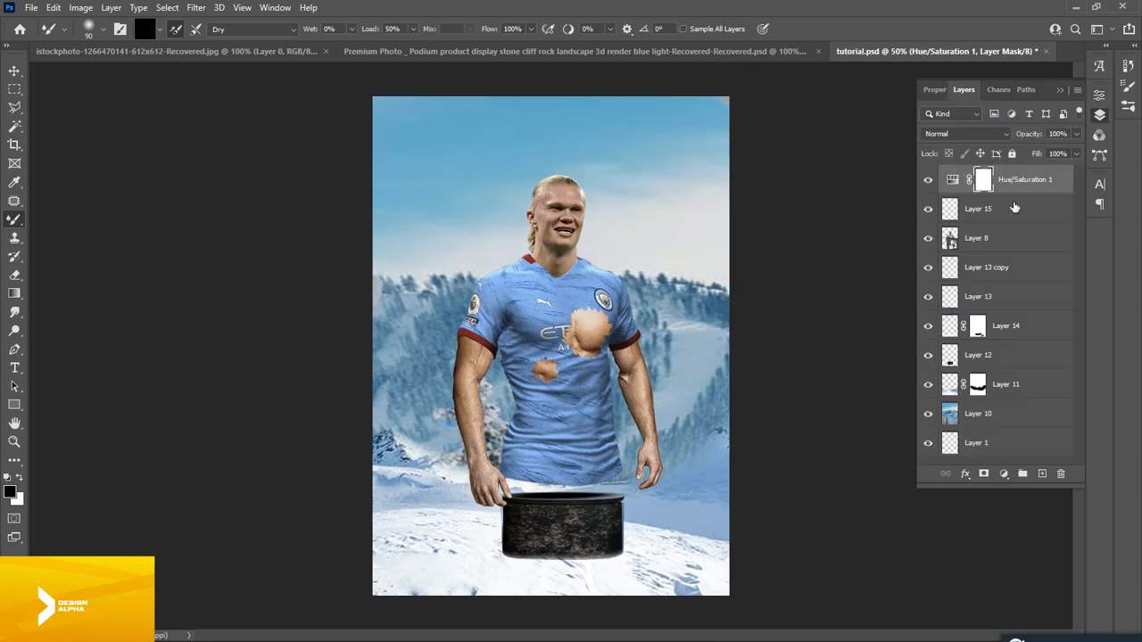
left_click(1003, 474)
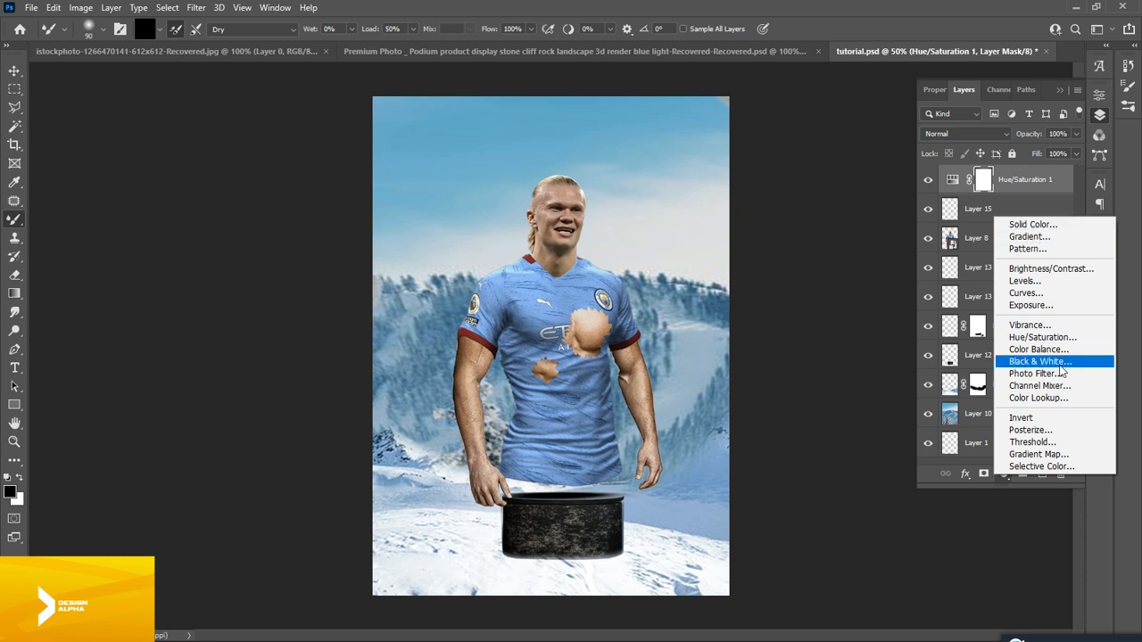
left_click(1017, 180)
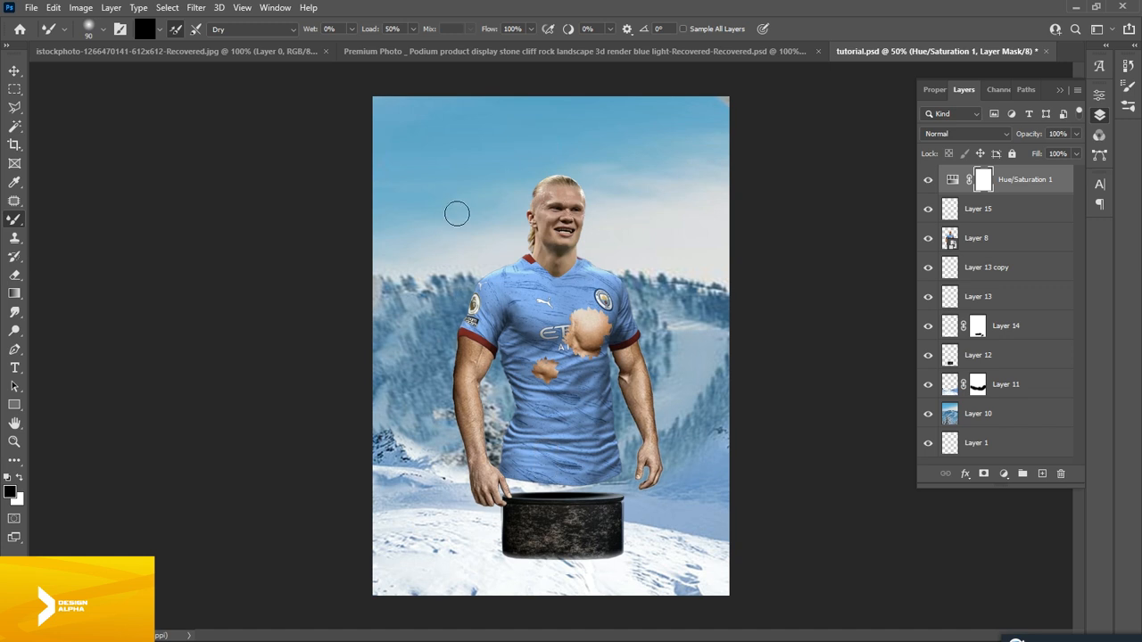
left_click_drag(1007, 181, 1008, 222)
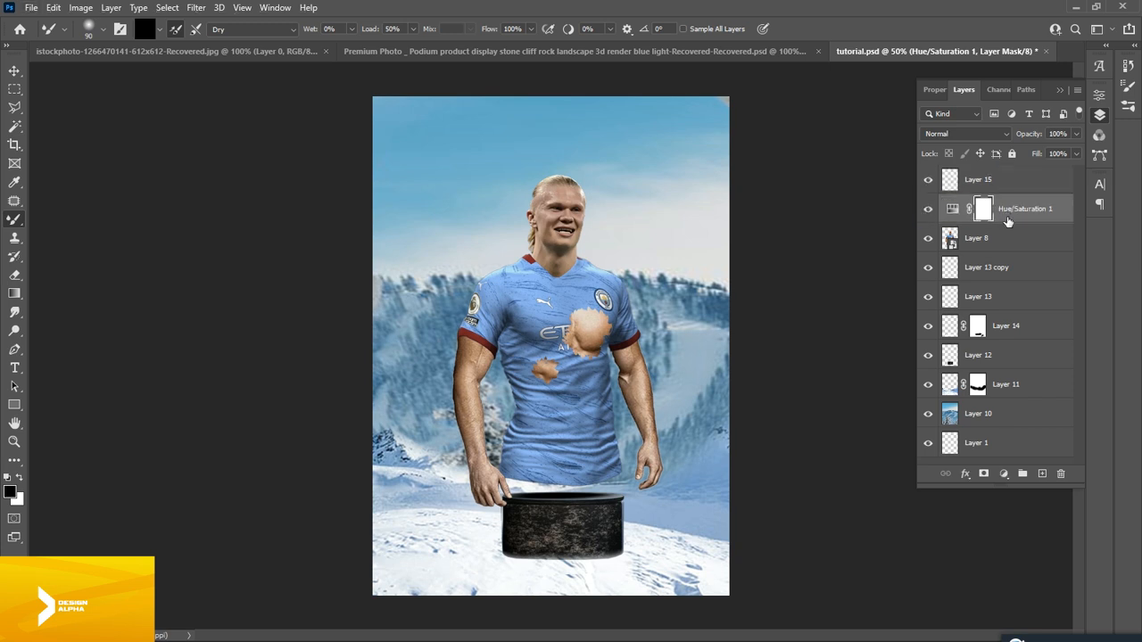
key("alt")
left_click(1009, 221, "alt")
left_click(929, 212)
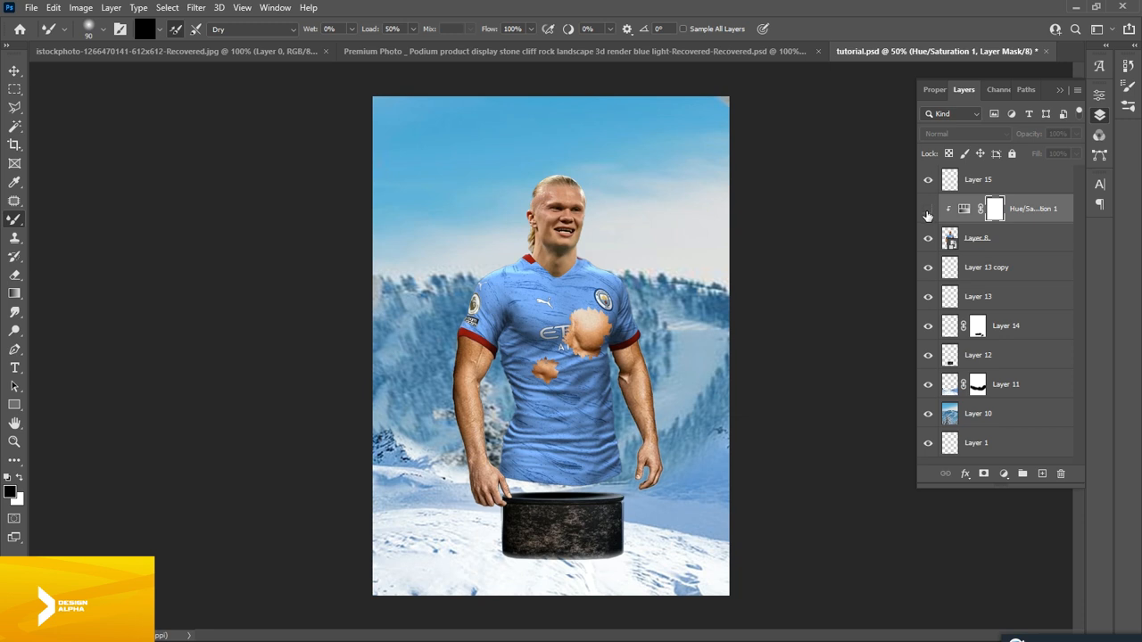
left_click(928, 212)
Add a Black & White adjustment layer above Hue/Saturation 1 to judge the tones in greyscale
left_click(1002, 475)
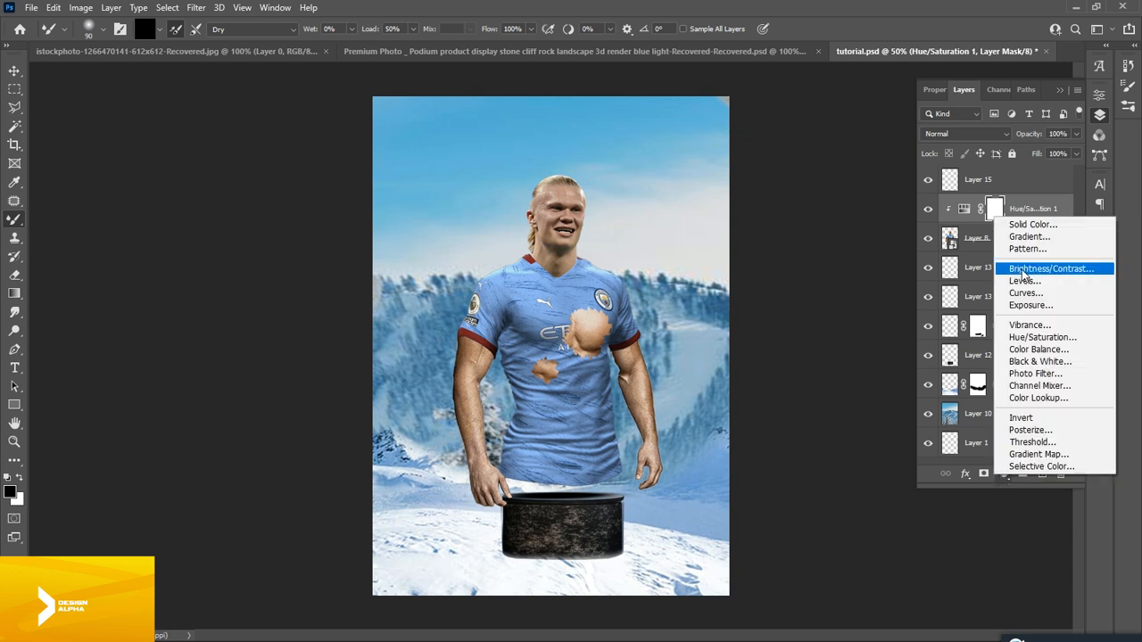
left_click(1035, 362)
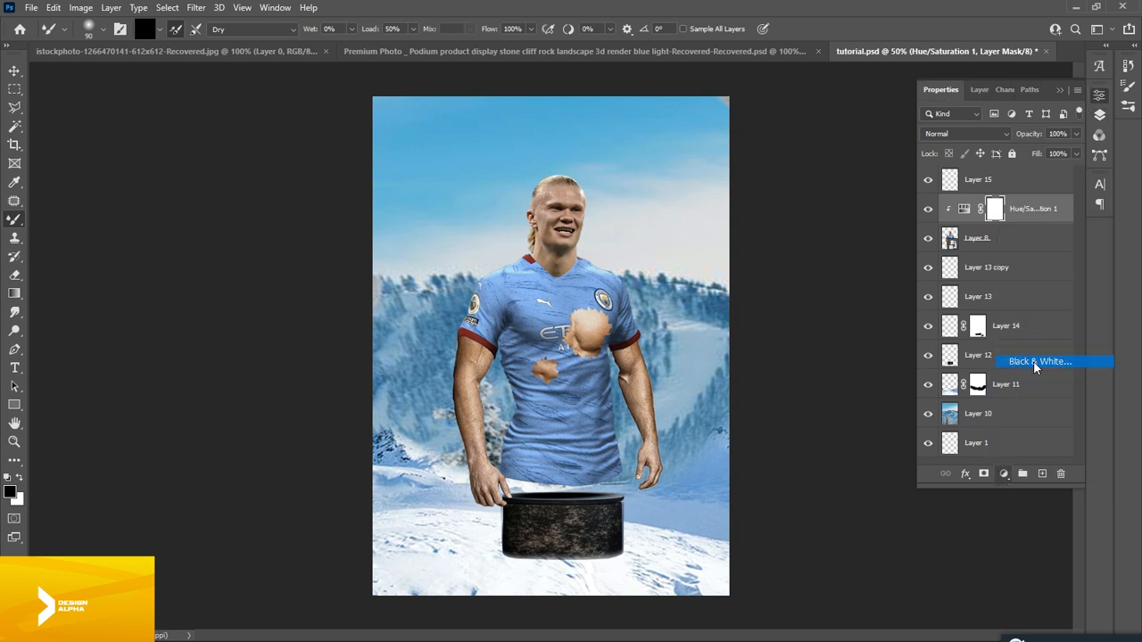
left_click(1100, 116)
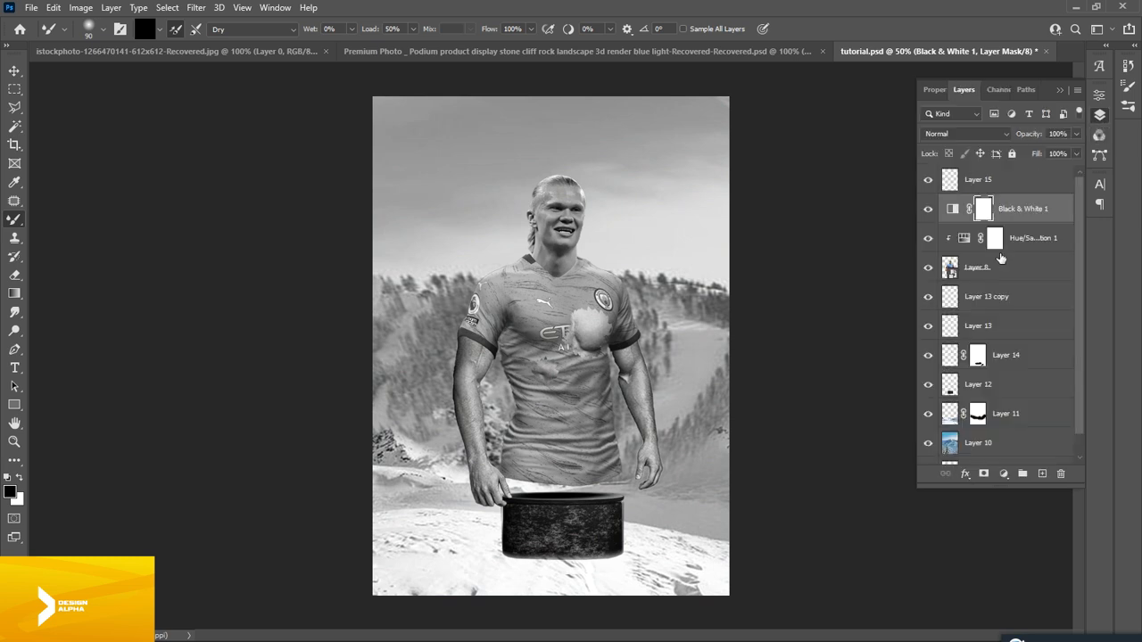
Add a Curves adjustment layer directly above Layer 8, beneath Hue/Saturation 1
left_click(992, 271)
left_click(1004, 474)
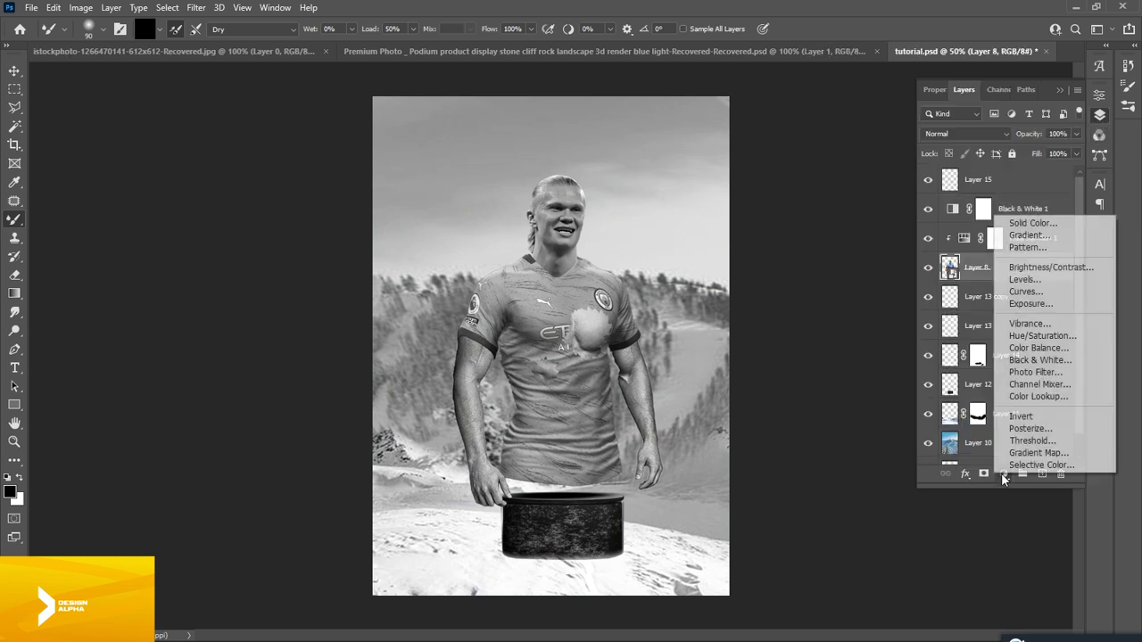
left_click(1023, 292)
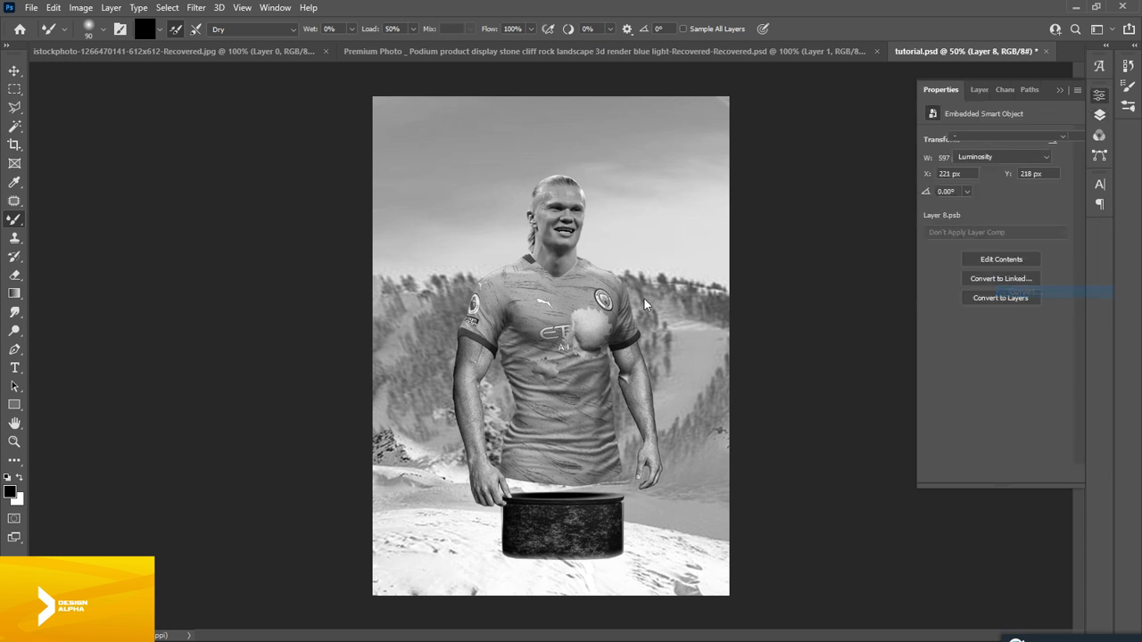
Brighten the player with the on-image Curves adjustment, sampling the face to map input 168 to output 183, and sample near the sleeve
key("ctrl+plus")
key("ctrl+plus")
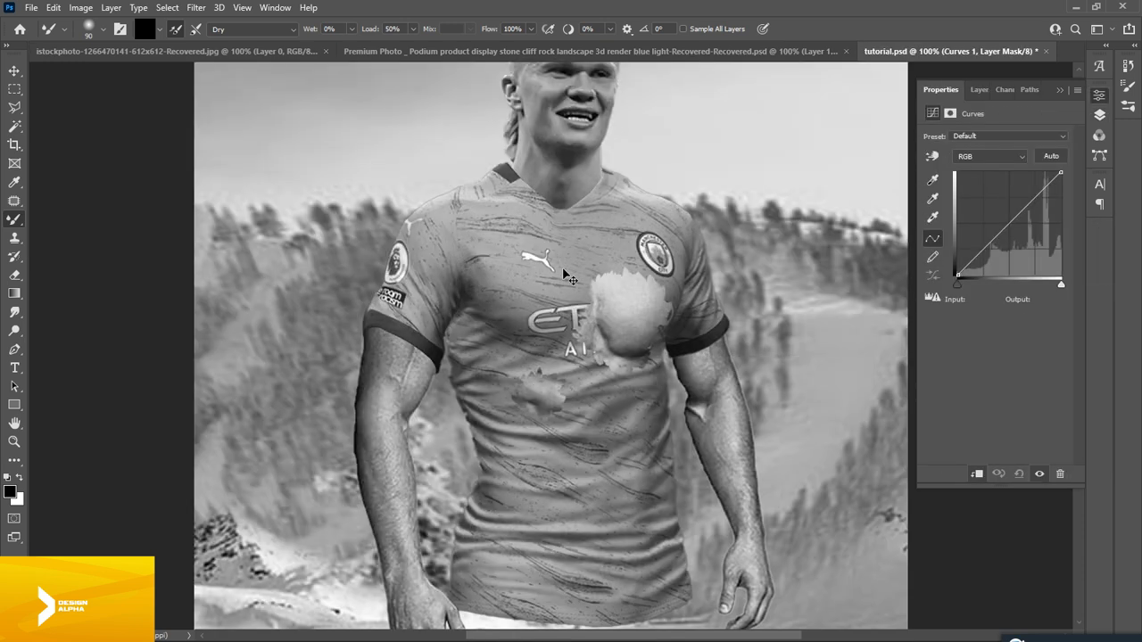
left_click_drag(581, 243, 586, 385)
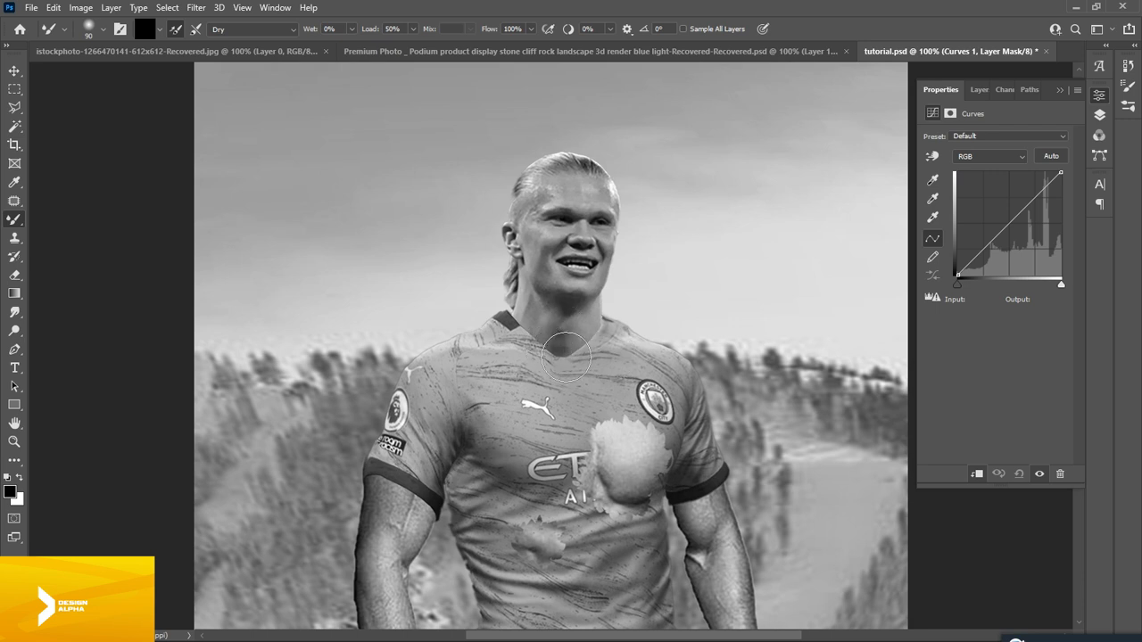
left_click(932, 156)
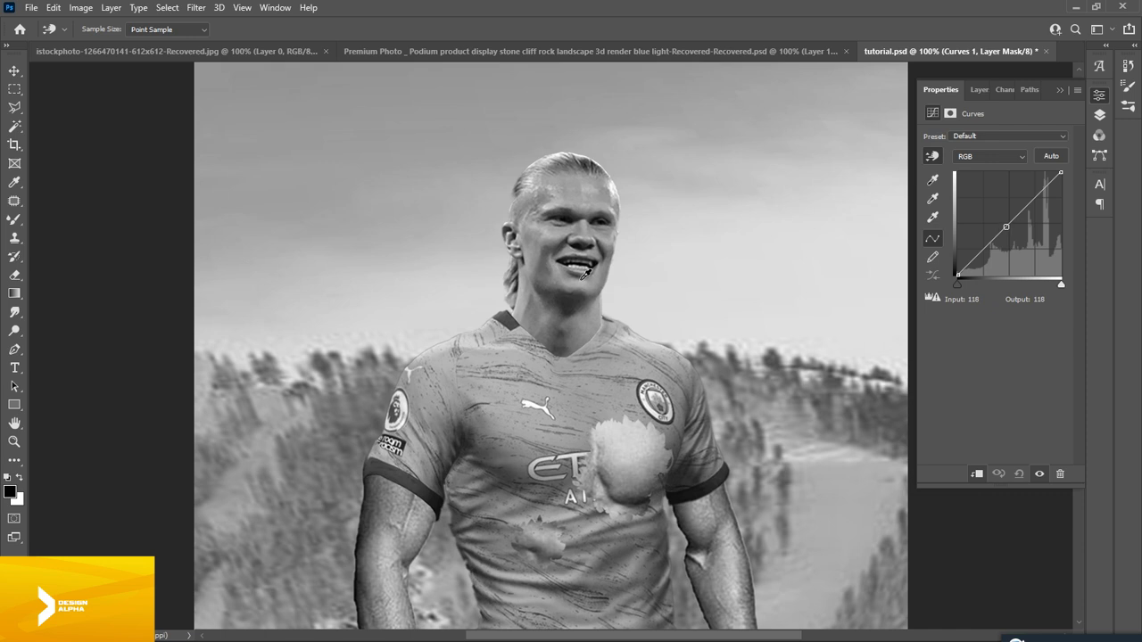
left_click_drag(593, 280, 581, 273)
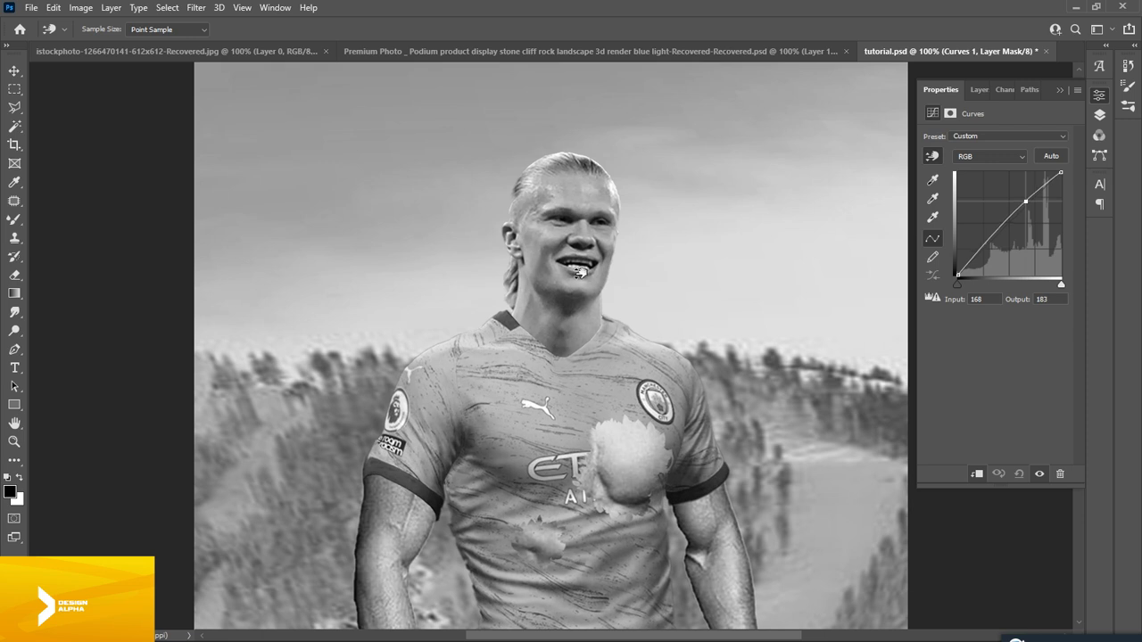
left_click_drag(581, 273, 581, 272)
left_click_drag(780, 306, 694, 198)
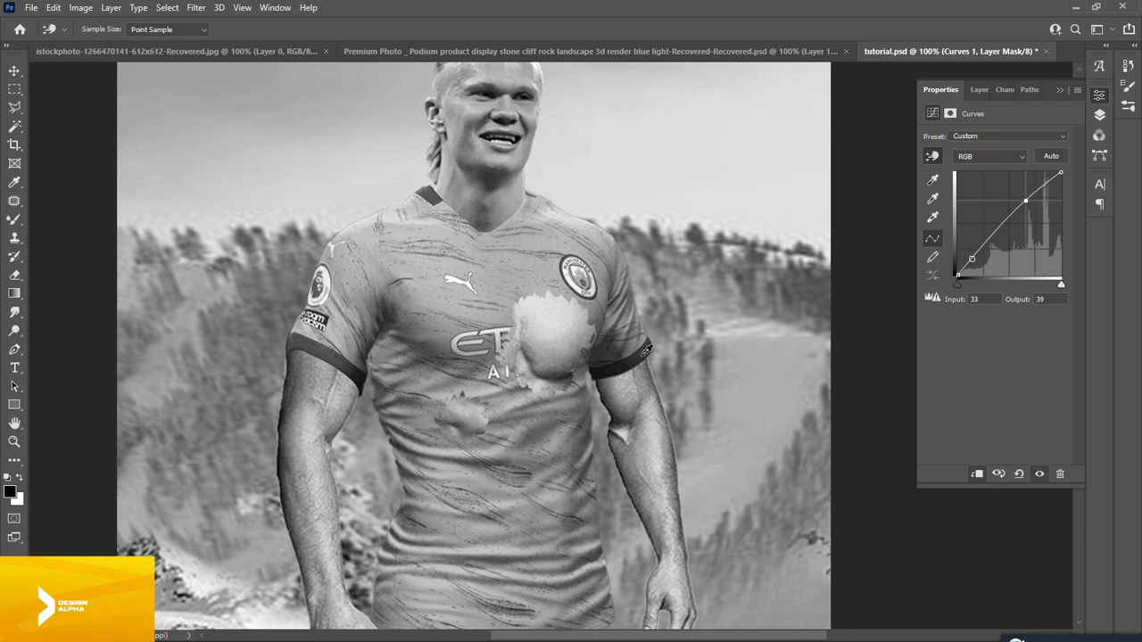
left_click_drag(608, 345, 615, 359)
Hide the Black & White 1 adjustment layer to view the composite in colour
left_click(979, 90)
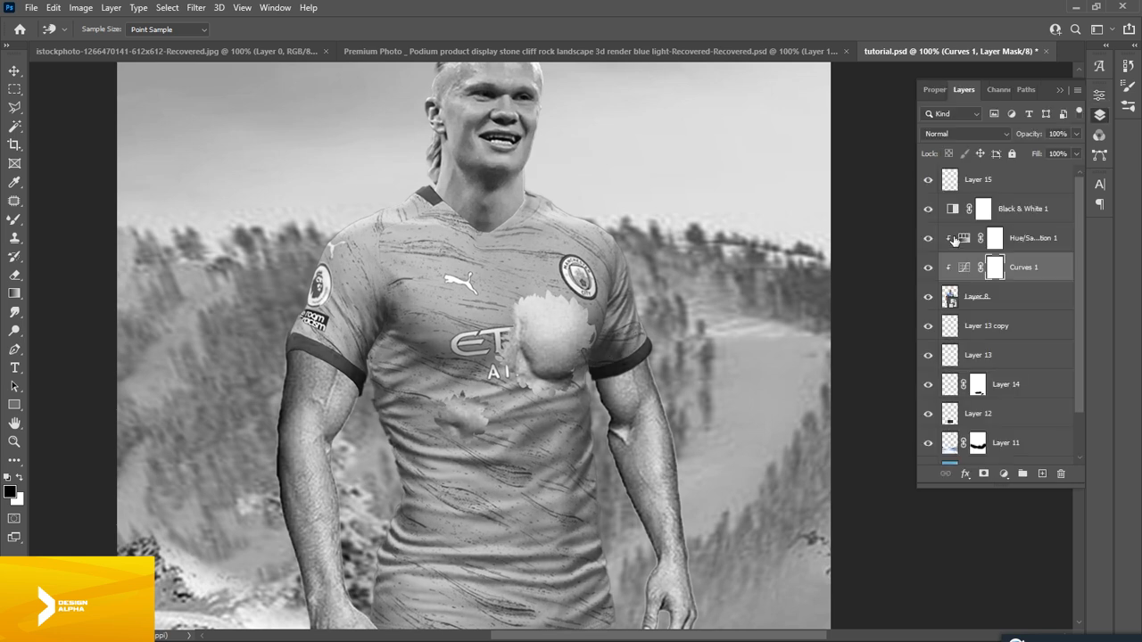
left_click(928, 209)
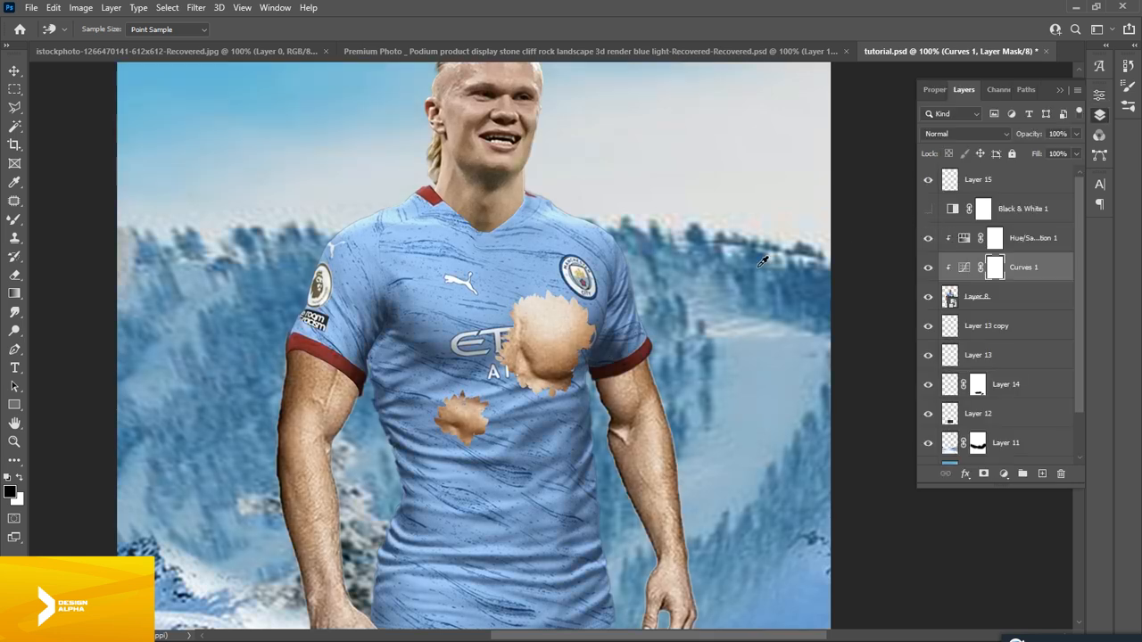
Examine the colour-adjusted player against the snowy background at several magnifications
key("ctrl+minus")
key("ctrl+minus")
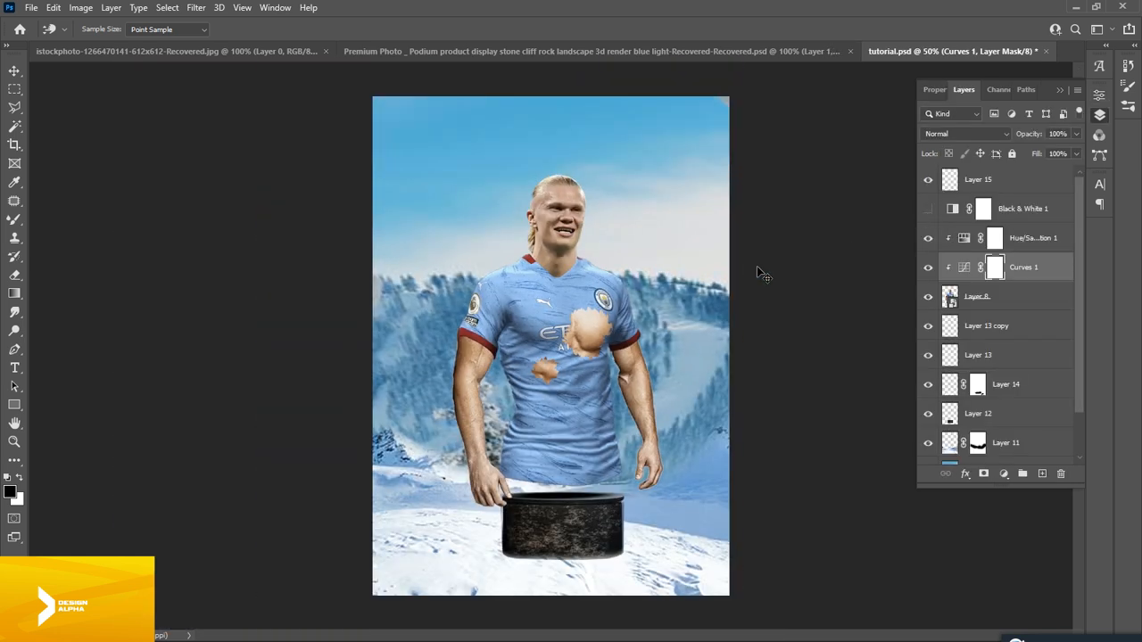
key("ctrl+minus")
key("ctrl+plus")
key("ctrl+plus")
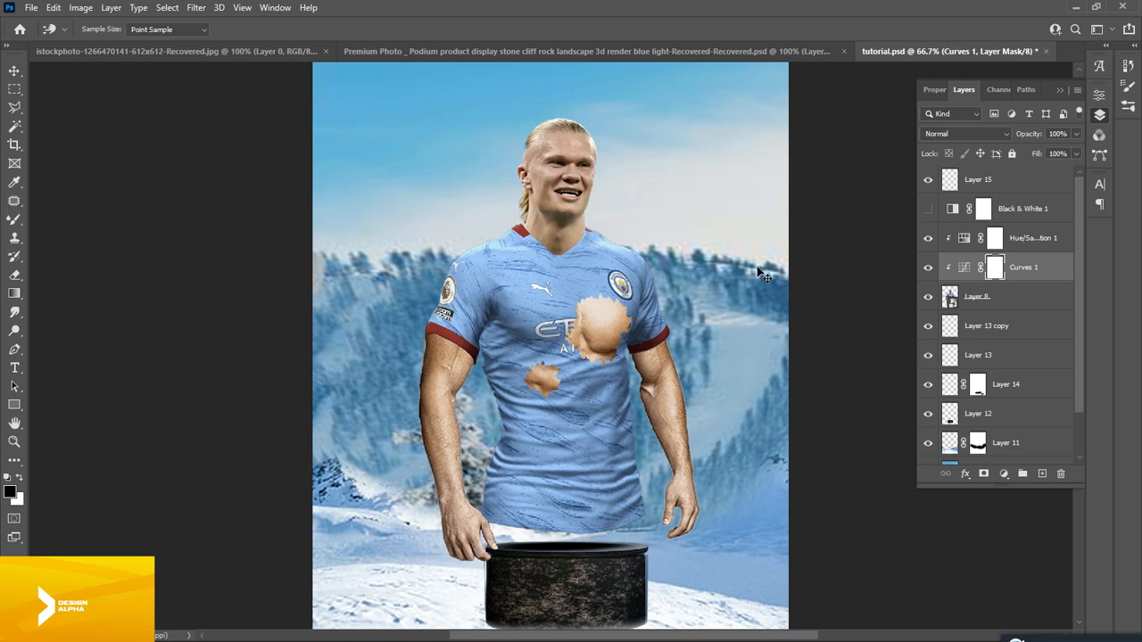
key("ctrl+plus")
key("ctrl+minus")
key("ctrl+minus")
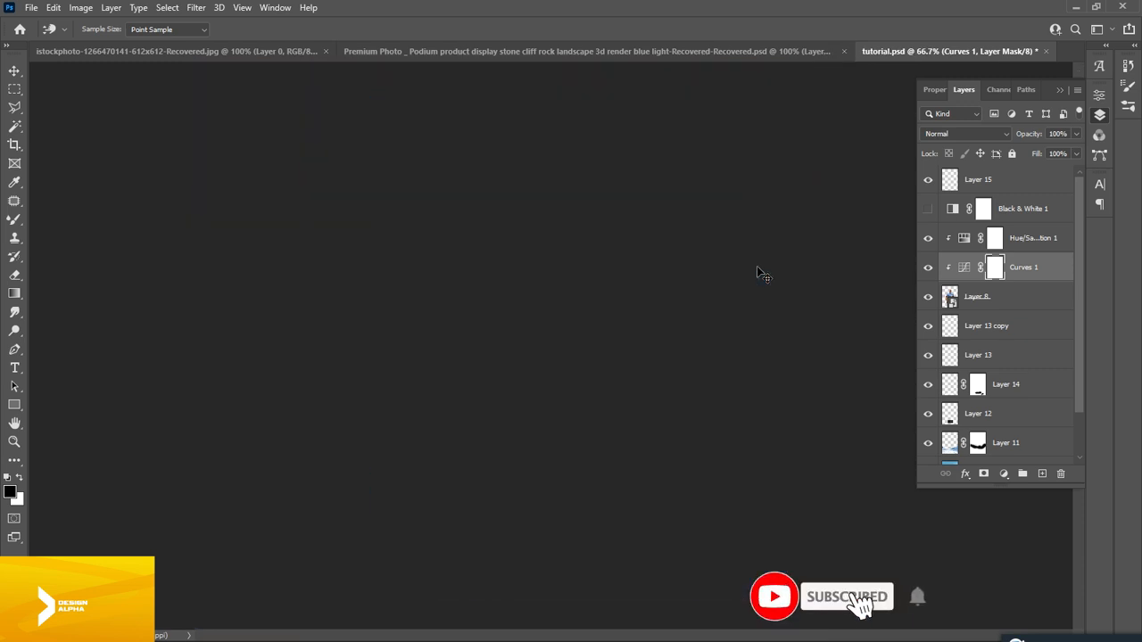
key("ctrl+minus")
key("ctrl+plus")
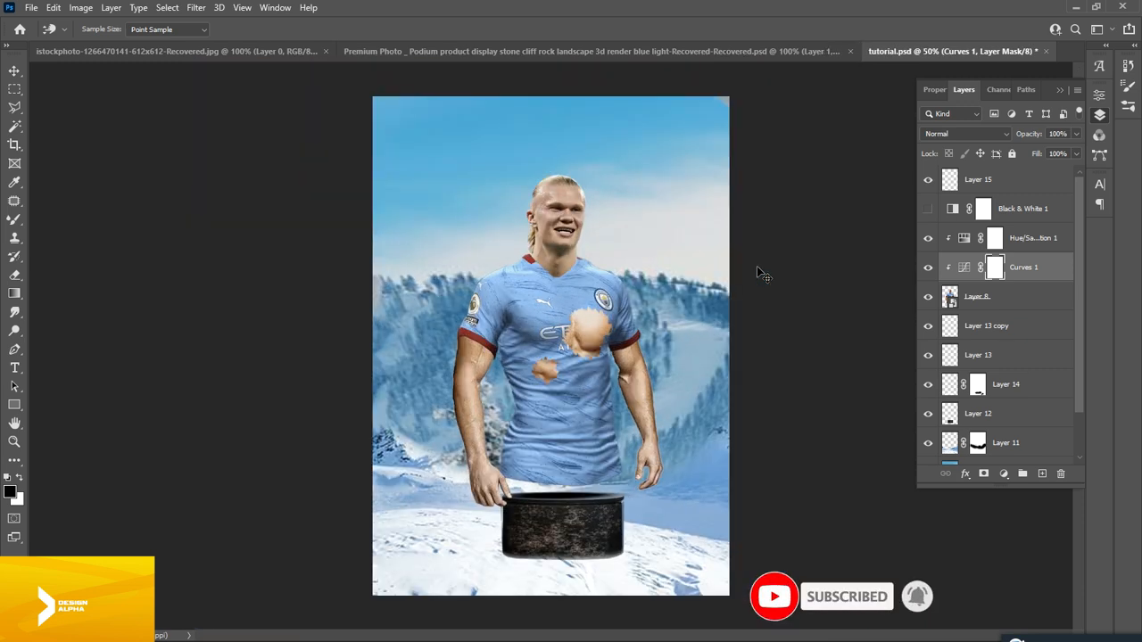
Inspect the edges of the player's head, neck and collar against the sky at high magnification
key("ctrl+plus")
key("ctrl+minus")
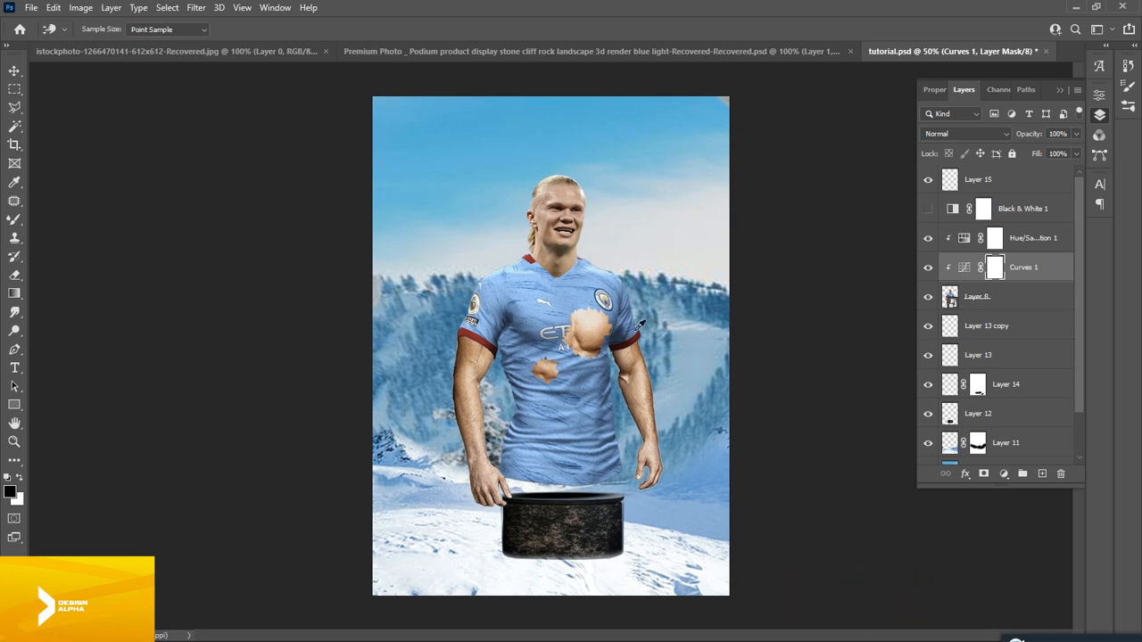
key("ctrl+plus")
key("ctrl+plus")
left_click_drag(532, 420, 487, 577)
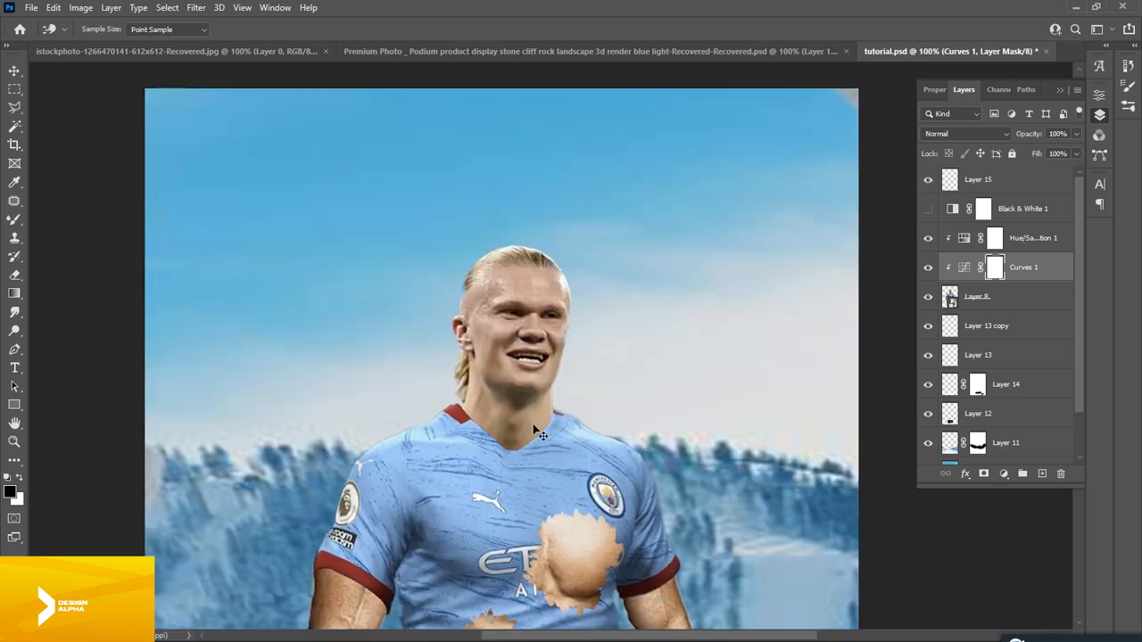
key("ctrl+plus")
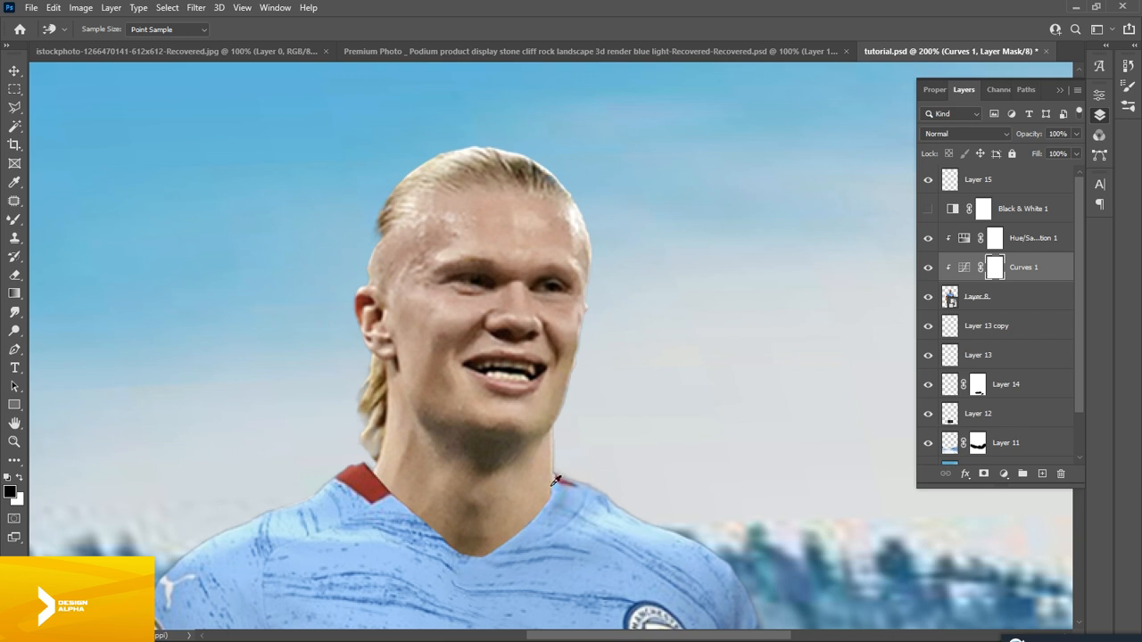
key("ctrl+minus")
key("ctrl+plus")
Add a solid colour fill clipped to the player above Curves 1, sampling the pale sky colour d6dadb
left_click(965, 474)
left_click(996, 481)
left_click(1003, 474)
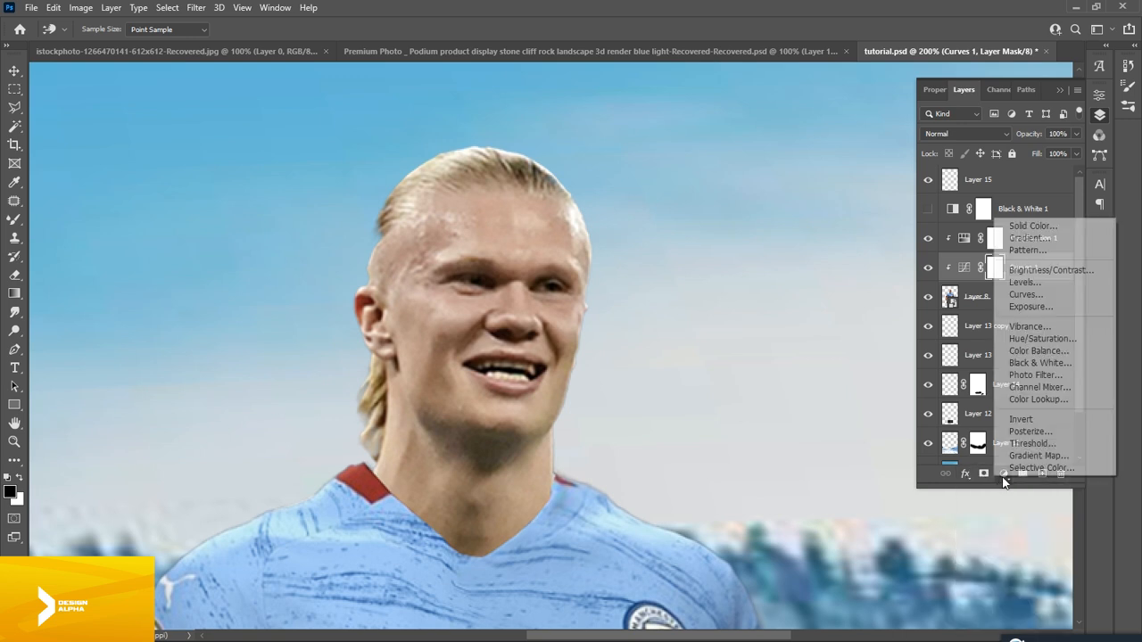
left_click(1027, 224)
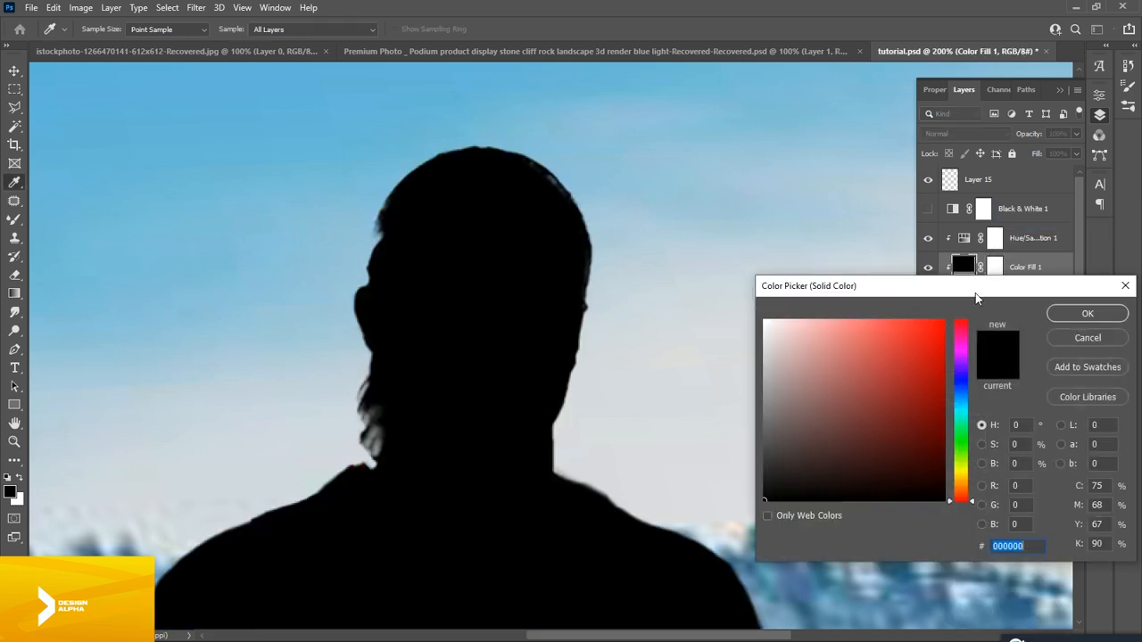
left_click(657, 349)
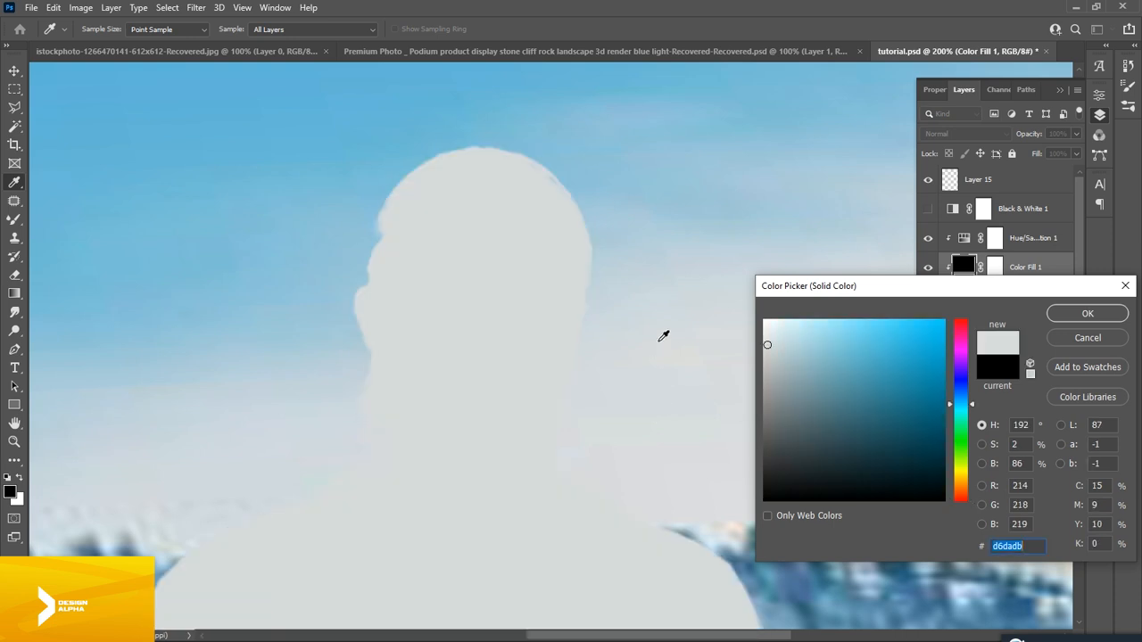
left_click(1088, 313)
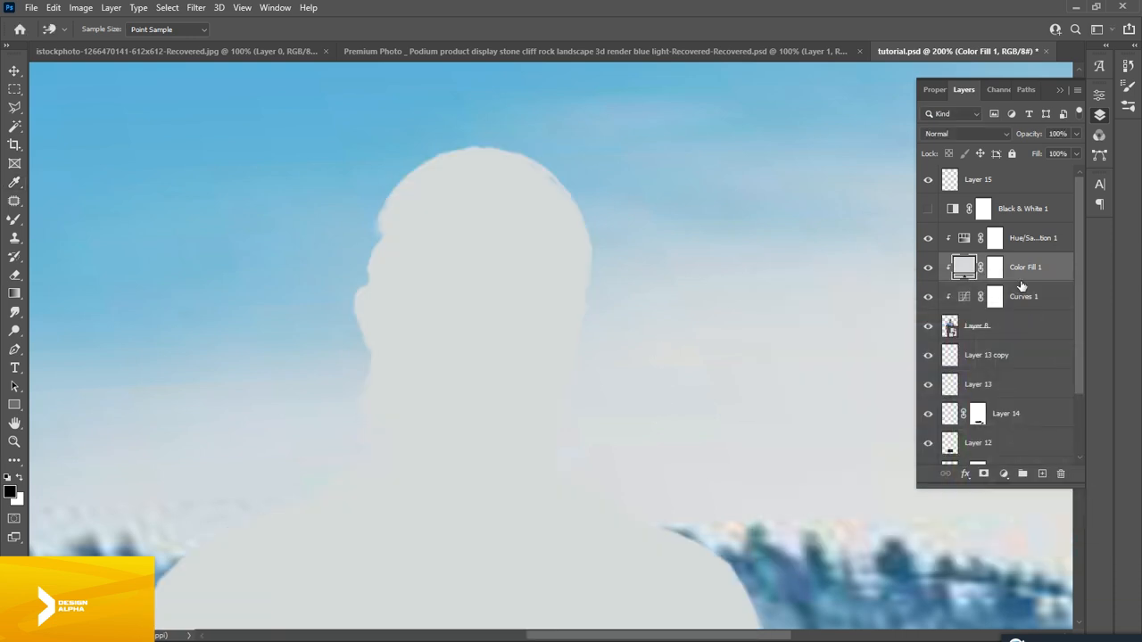
Set the pale fill layer's blend mode to Soft Light and invert its mask to black
left_click(973, 132)
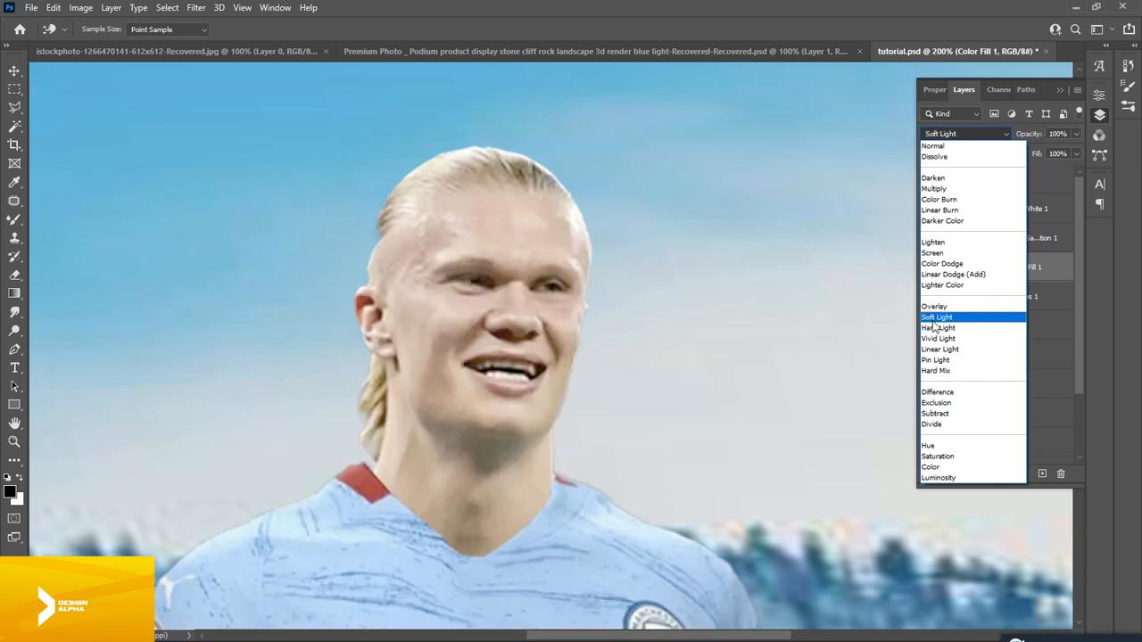
left_click(933, 321)
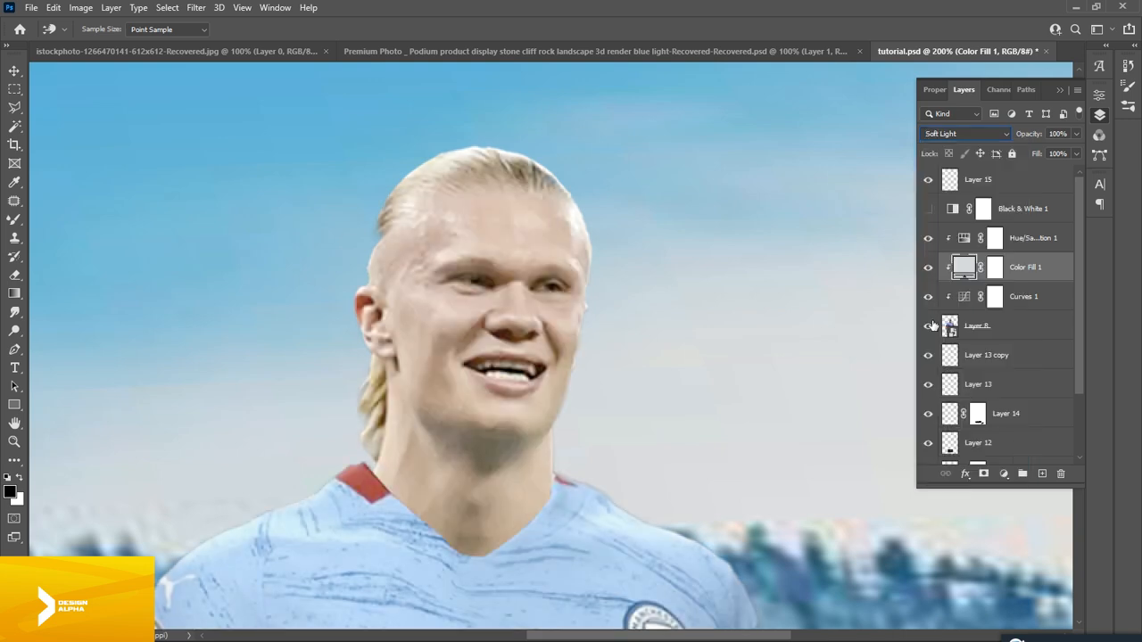
left_click(995, 269)
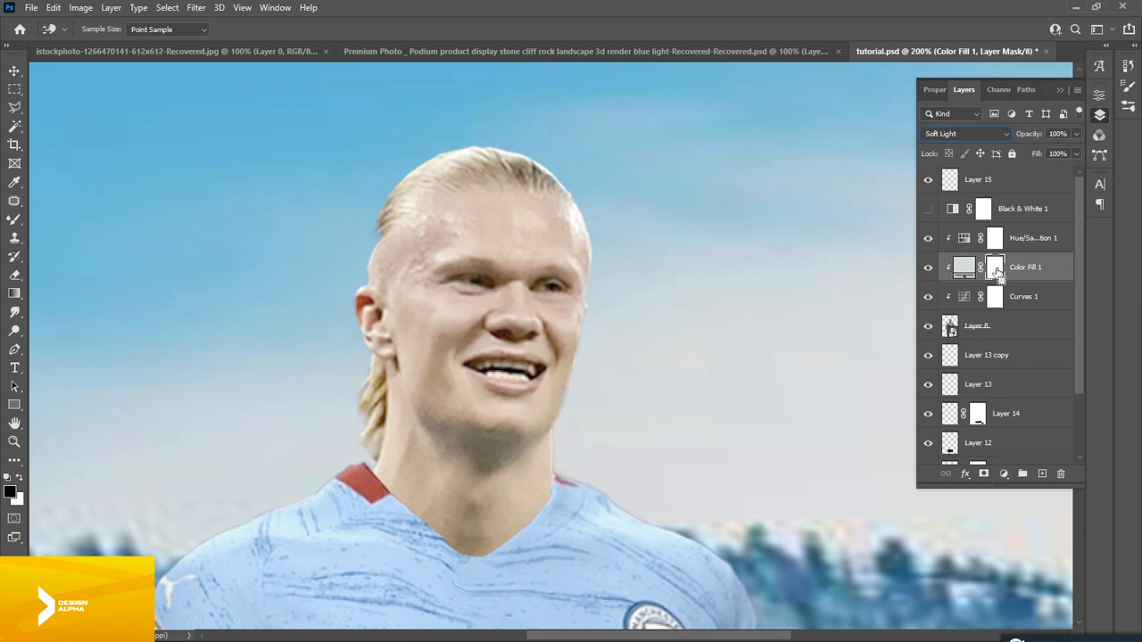
key("ctrl+i")
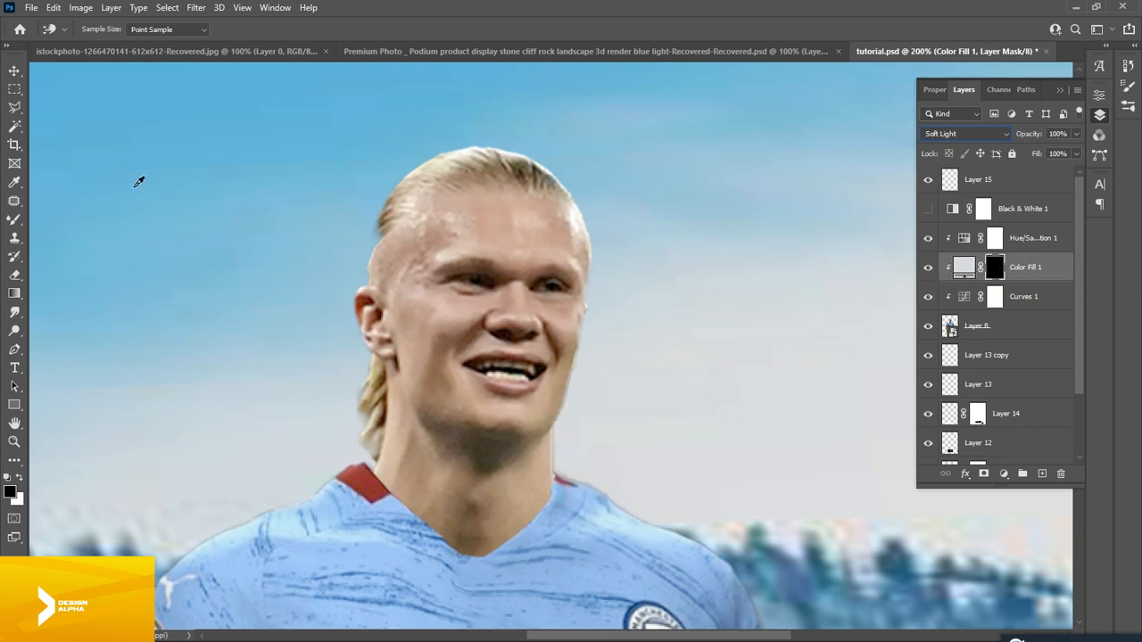
Paint white on the Color Fill 1 mask with a size 50 brush along the sky-facing edge of the player's face and neck
left_click(14, 219)
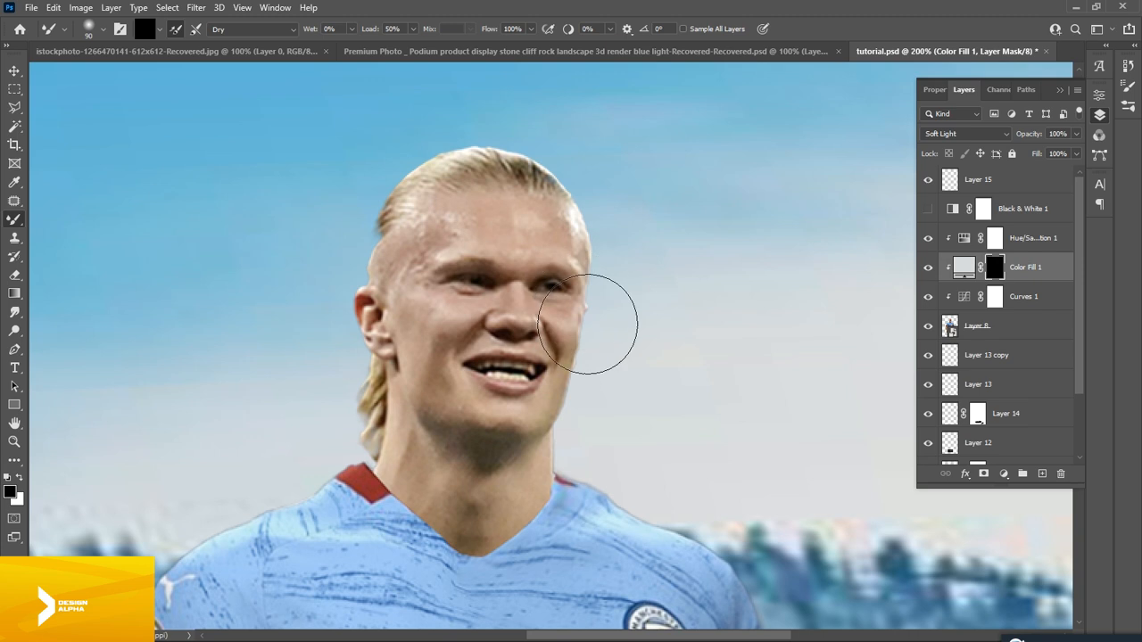
key("bracketleft")
key("bracketleft")
key("bracketleft")
key("bracketleft")
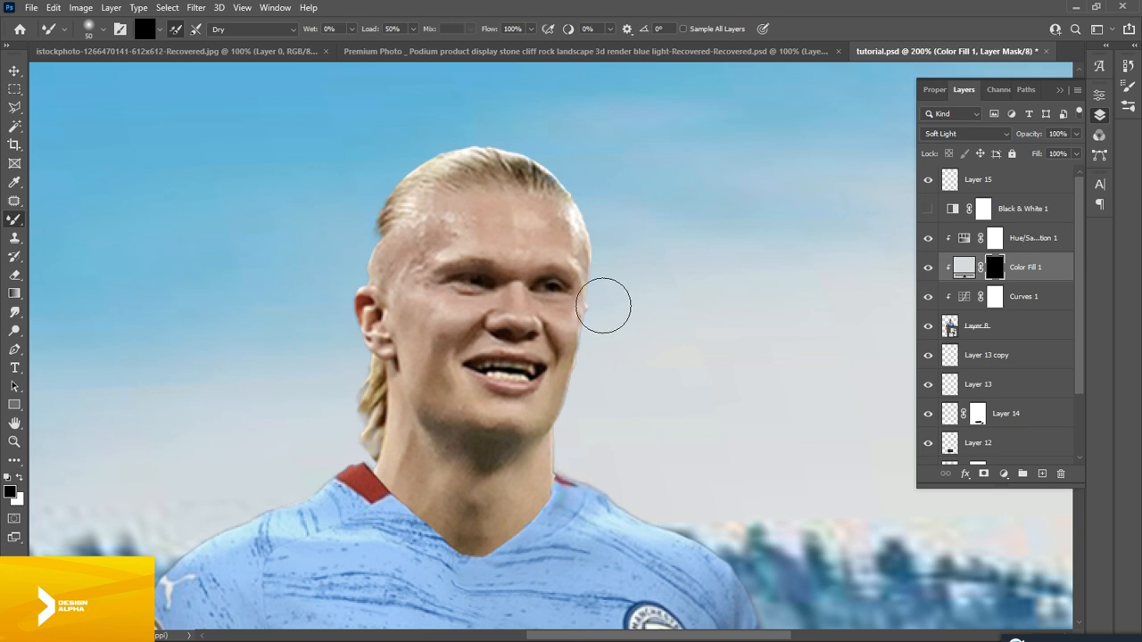
key("x")
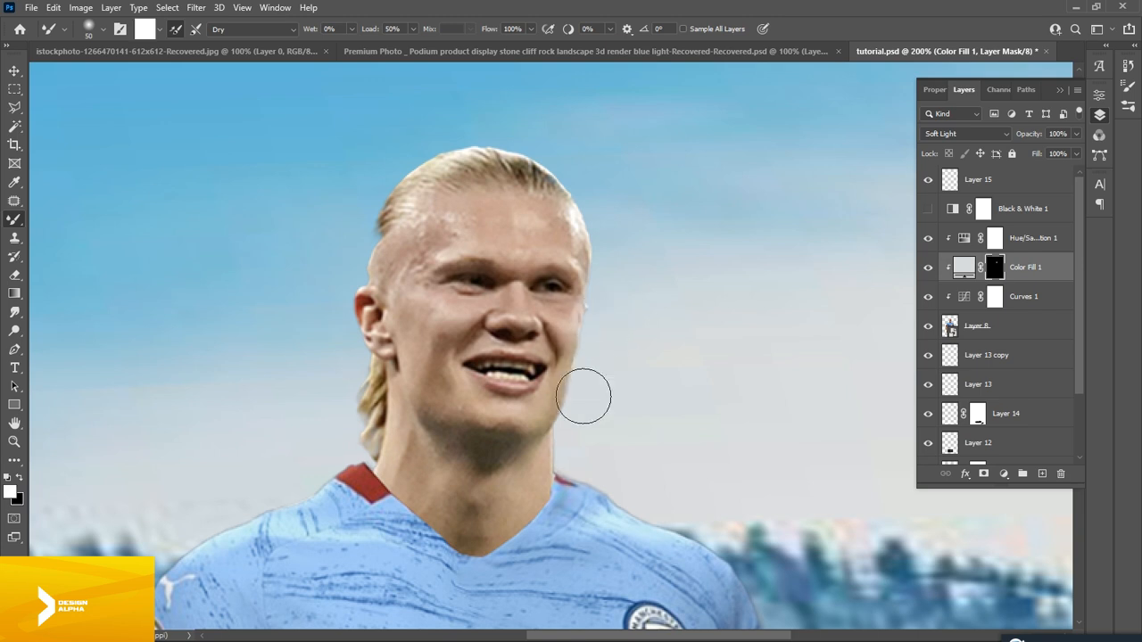
scroll(583, 403, "up", 2)
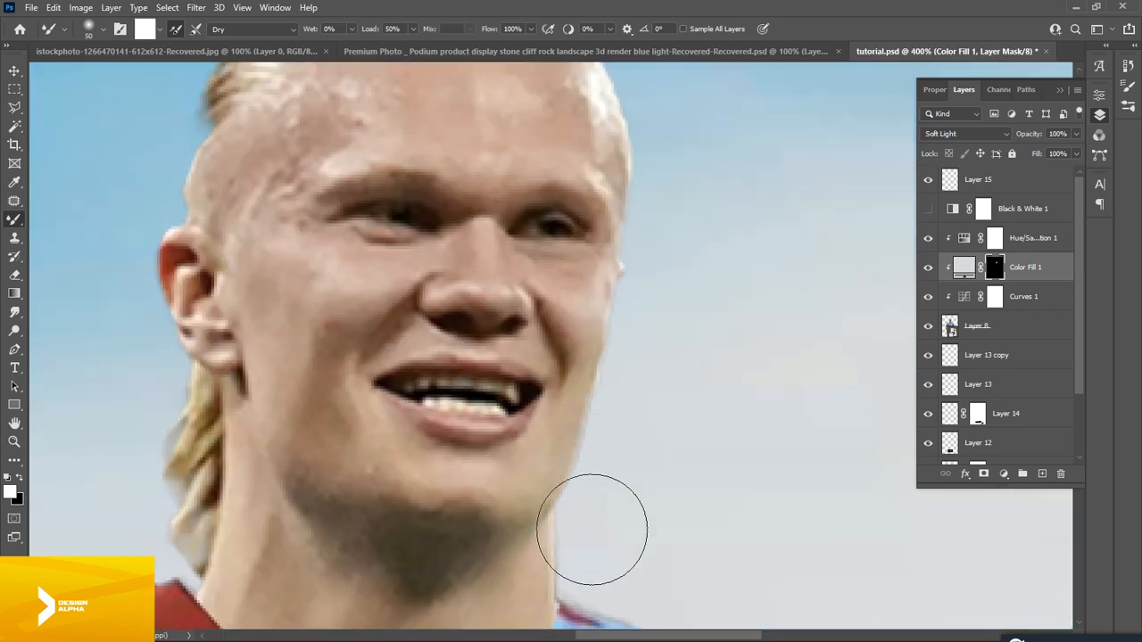
left_click_drag(519, 355, 503, 296)
mouse_move(492, 297)
left_mouse_down()
mouse_move(511, 321)
mouse_move(496, 326)
mouse_move(513, 338)
mouse_move(695, 438)
mouse_move(642, 427)
mouse_move(779, 486)
left_mouse_up()
key("[")
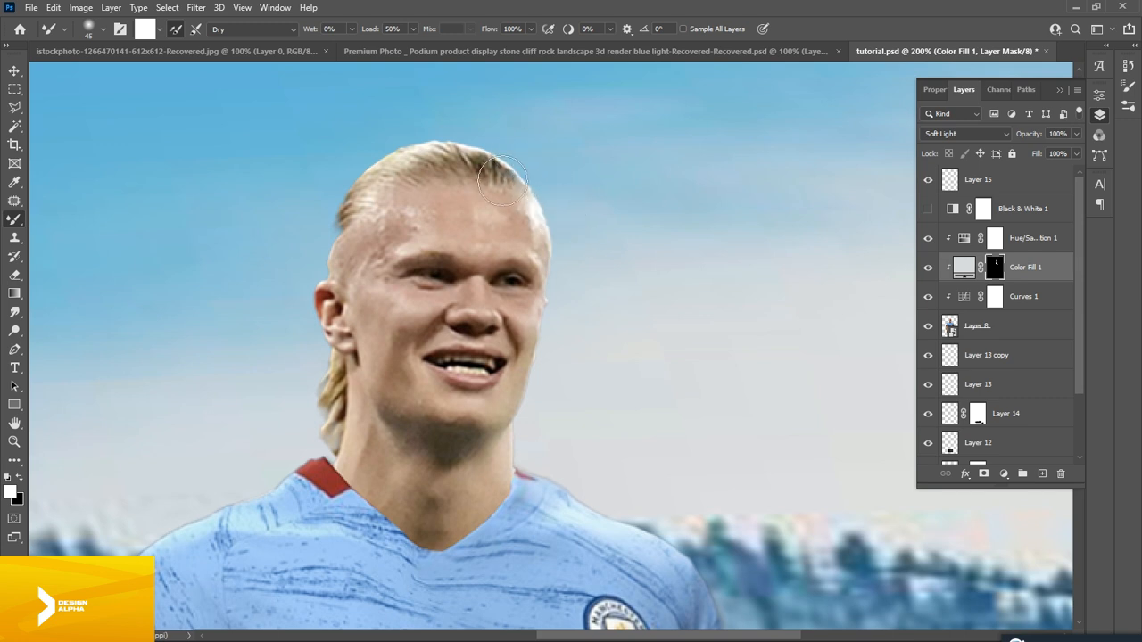
Extend the pale highlight on the Color Fill 1 mask along the hair and jersey shoulders with a size 45 white brush
key("x")
key("x")
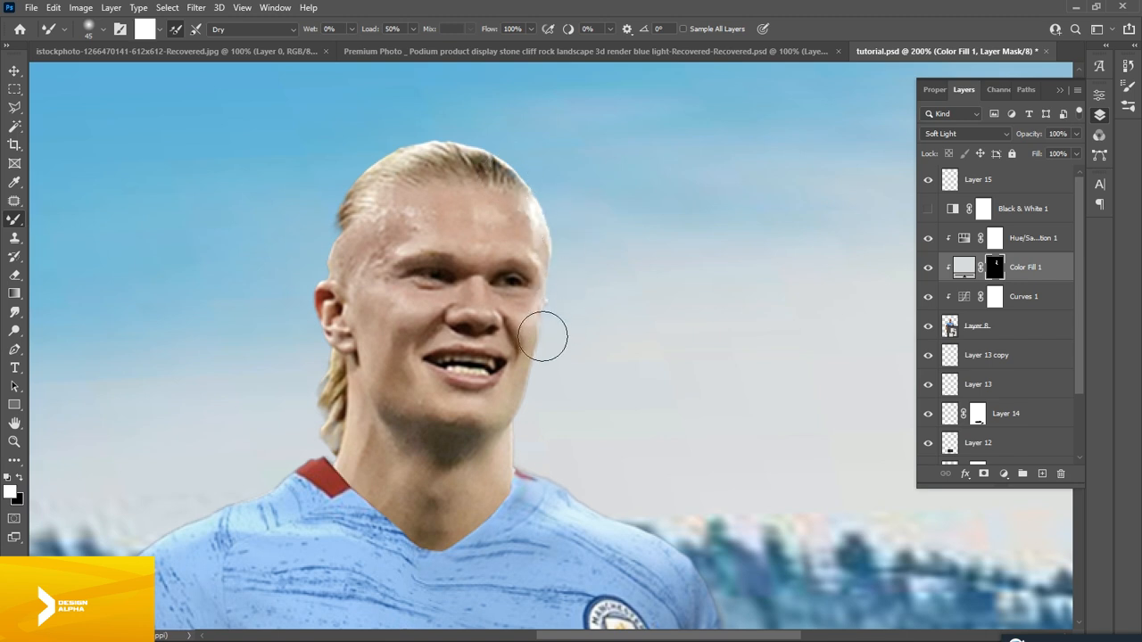
left_click_drag(572, 222, 691, 46)
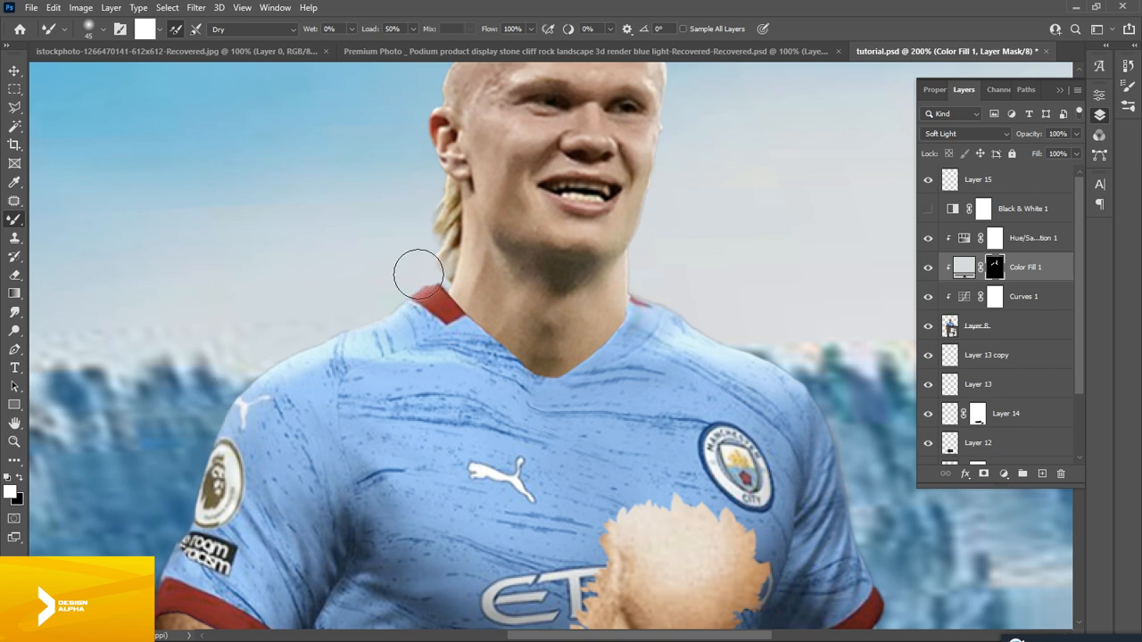
Add a second solid colour fill clipped to the player above Color Fill 1, sampling the forest blue 6594b0
key("ctrl+0")
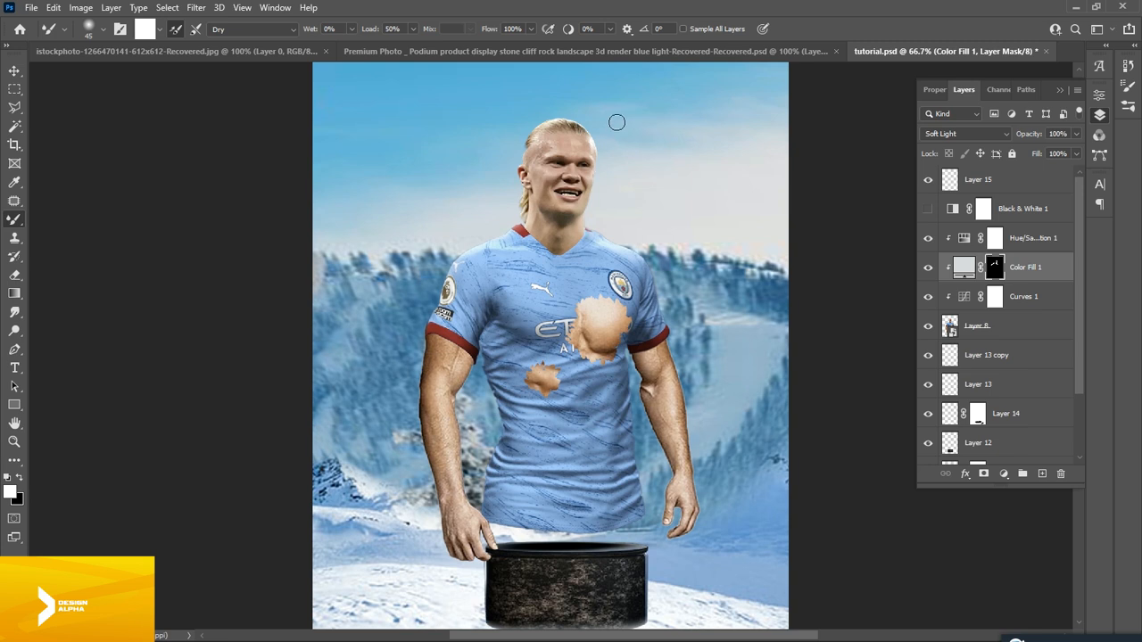
left_click(1001, 479)
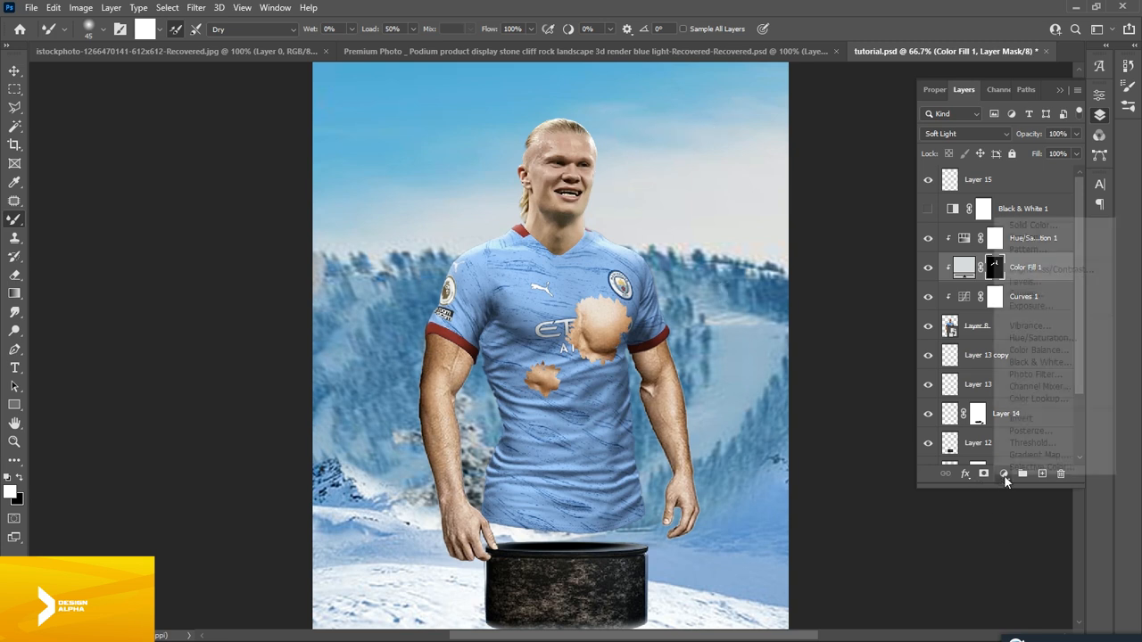
left_click(1041, 229)
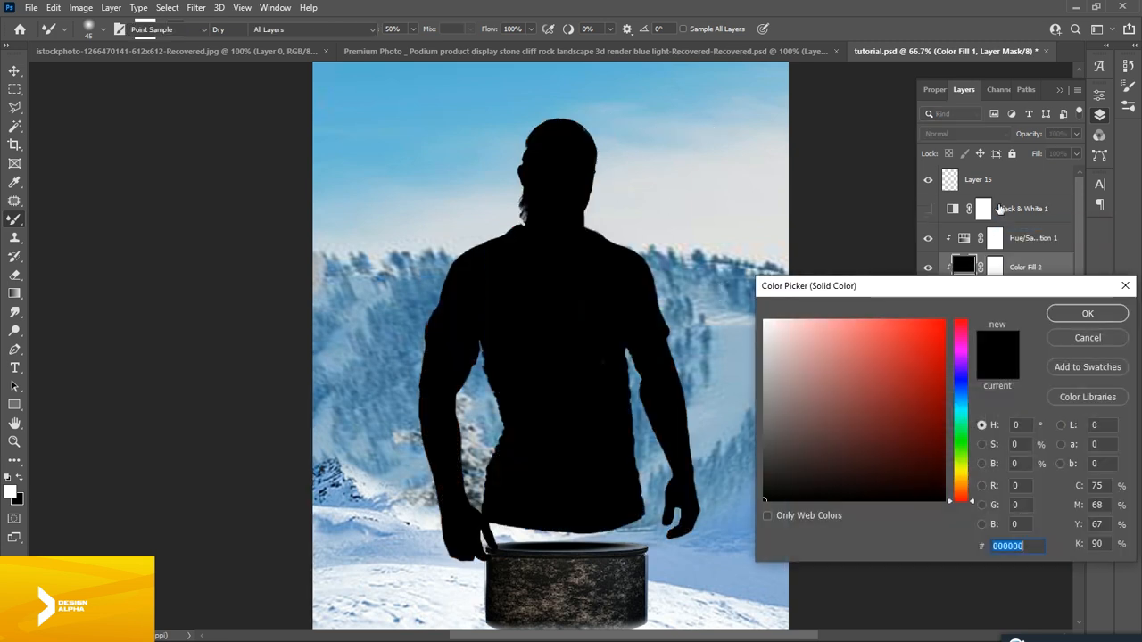
left_click(392, 321)
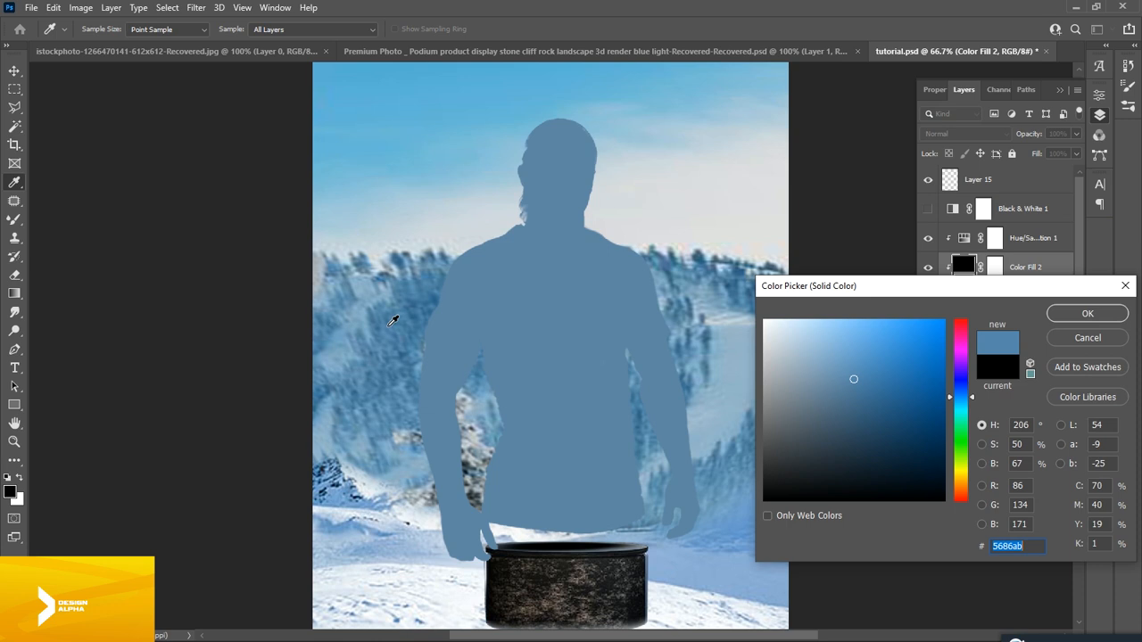
left_click(387, 285)
left_click(387, 286)
left_click(393, 291)
left_click(400, 296)
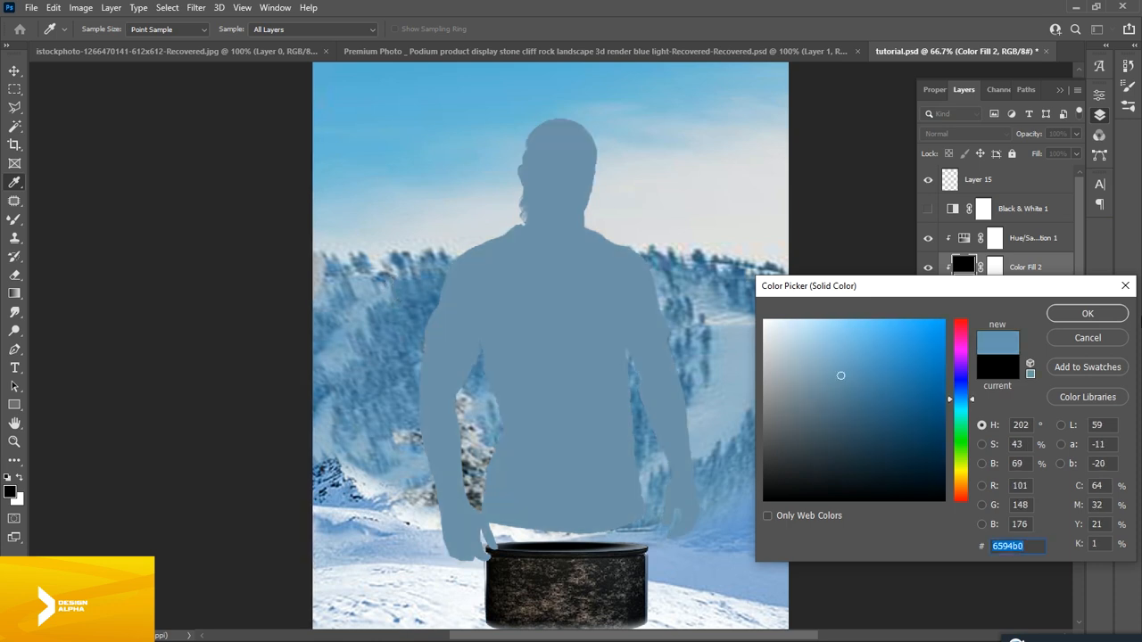
left_click(1088, 313)
Set the blue fill layer's blend mode to Vivid Light and invert its mask to black
left_click(964, 136)
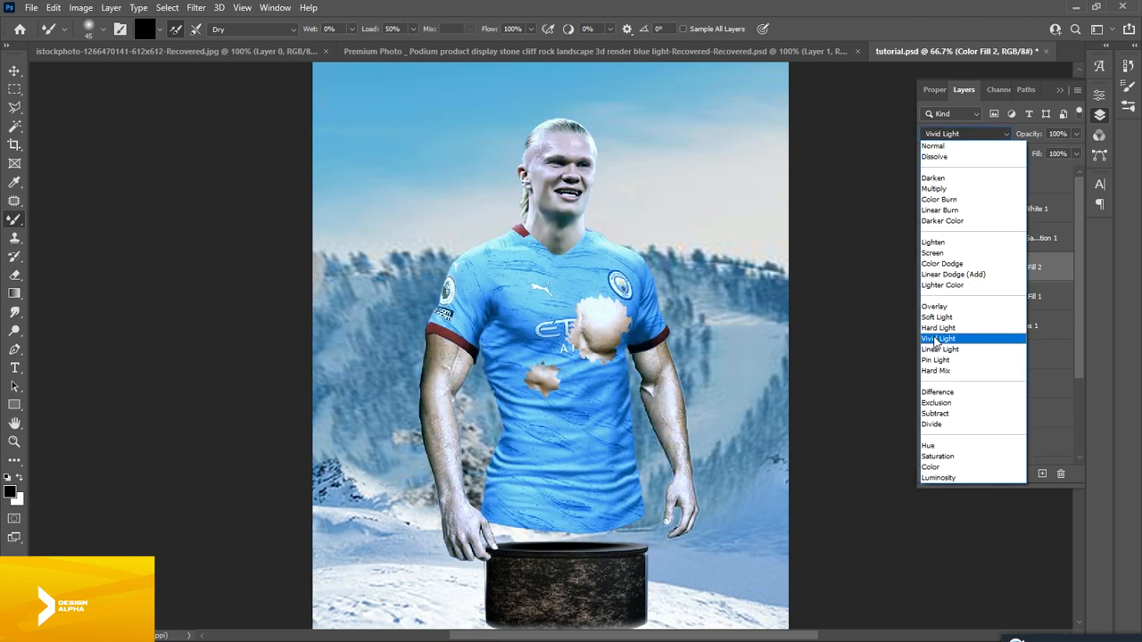
left_click(937, 341)
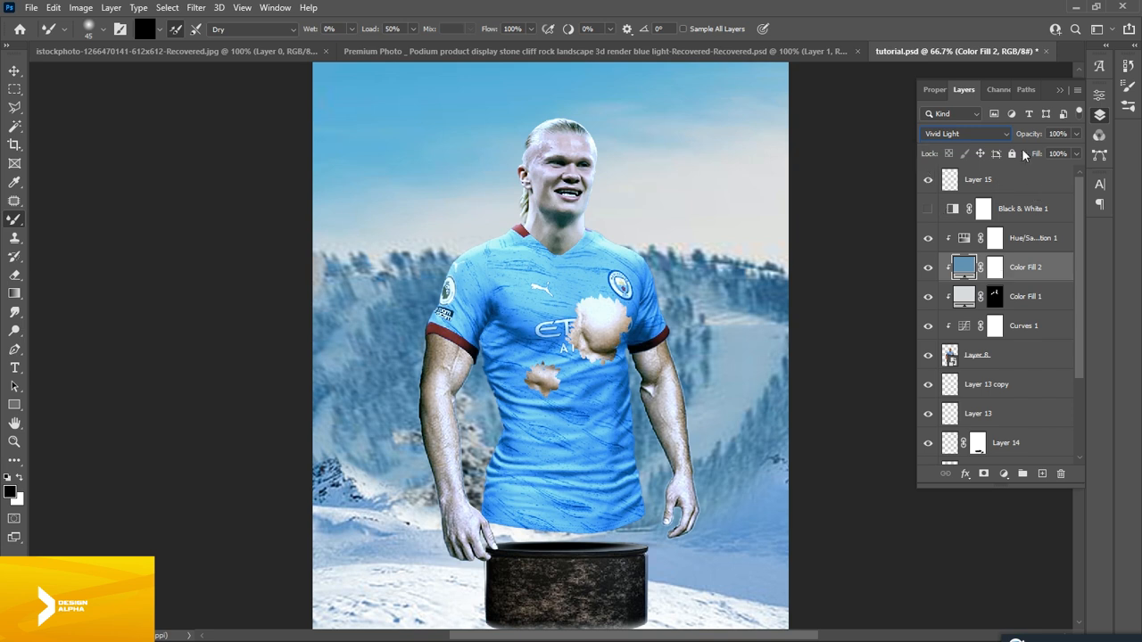
left_click(994, 269)
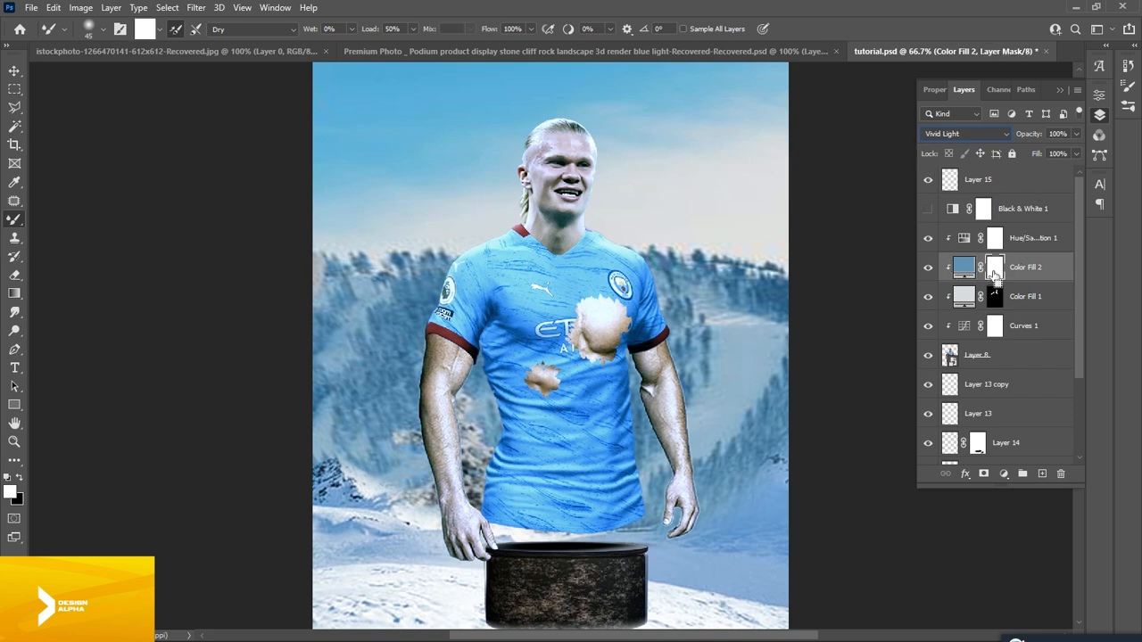
key("ctrl+i")
Paint white on the Color Fill 2 mask along the badge-patch sleeve and shoulder, and with a size 50 brush around the ear and ponytail
key("ctrl+plus")
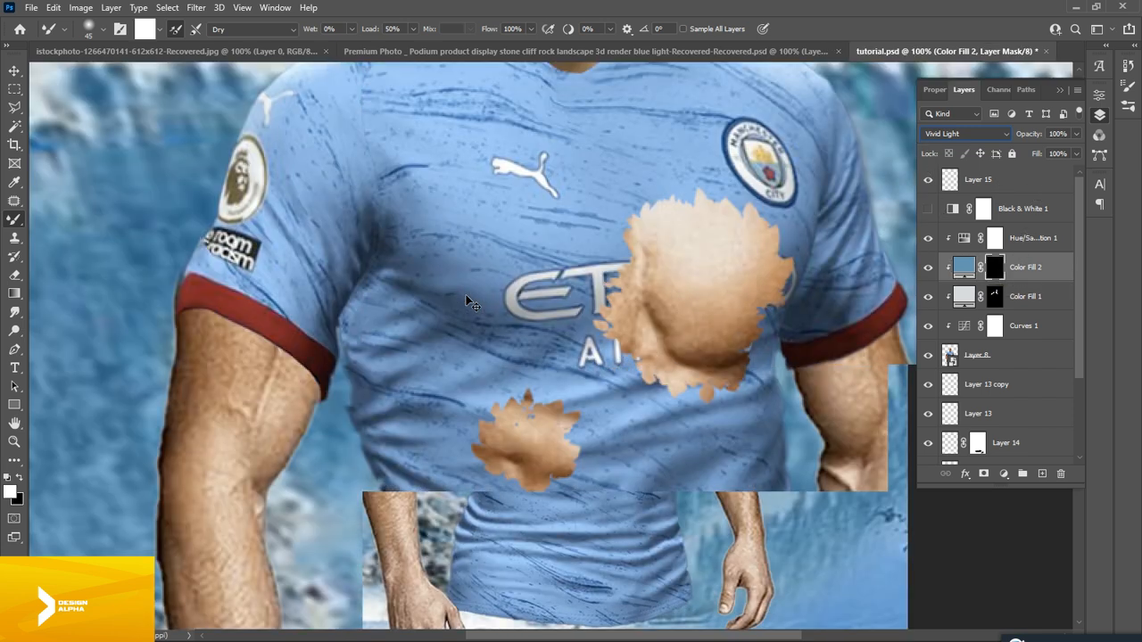
key("ctrl+plus")
scroll(466, 295, "up", 5)
key("bracketright")
mouse_move(304, 302)
left_mouse_down()
mouse_move(264, 371)
mouse_move(221, 402)
mouse_move(267, 393)
mouse_move(218, 461)
mouse_move(229, 456)
mouse_move(191, 497)
left_mouse_up()
key("space")
left_click_drag(489, 174, 469, 413)
key("bracketleft")
key("bracketleft")
key("bracketleft")
key("bracketleft")
key("bracketleft")
key("bracketleft")
key("bracketleft")
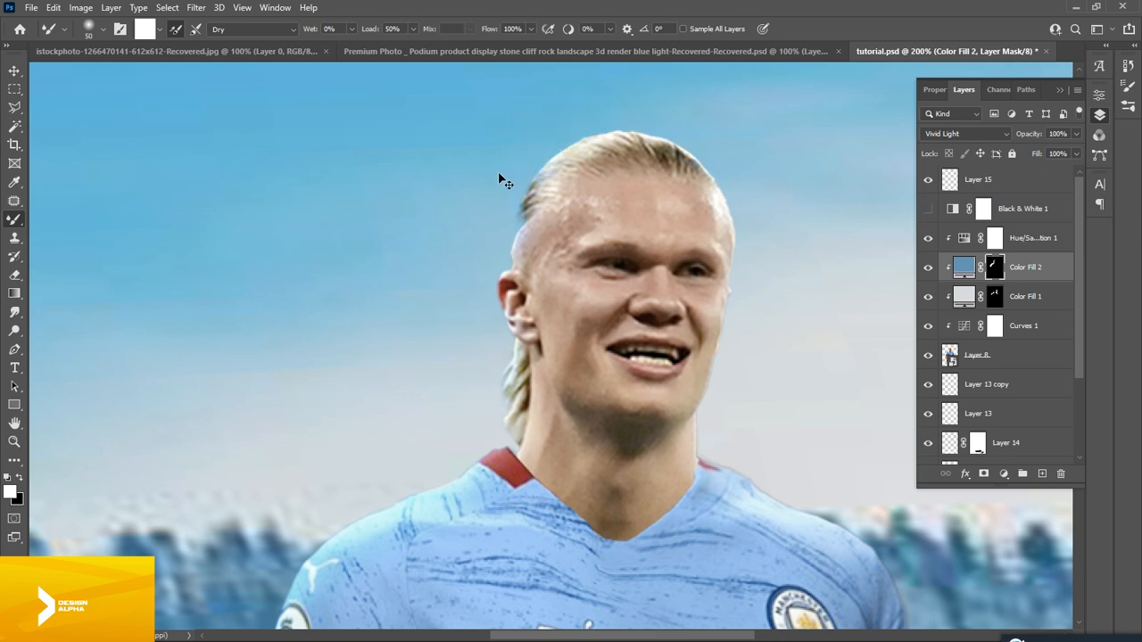
Paint the blue rim light along the other shoulder and both outer arms with a size 90 brush, masking back excess near the wrist in black
key("ctrl+minus")
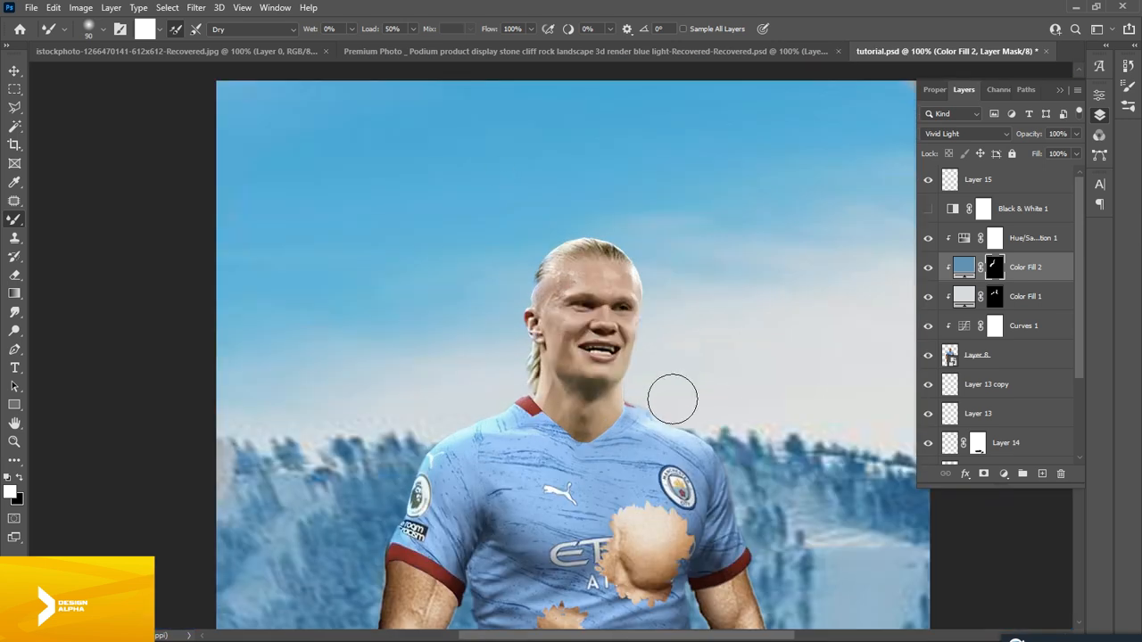
mouse_move(666, 391)
left_mouse_down()
mouse_move(724, 431)
mouse_move(770, 495)
mouse_move(711, 260)
mouse_move(697, 258)
left_mouse_up()
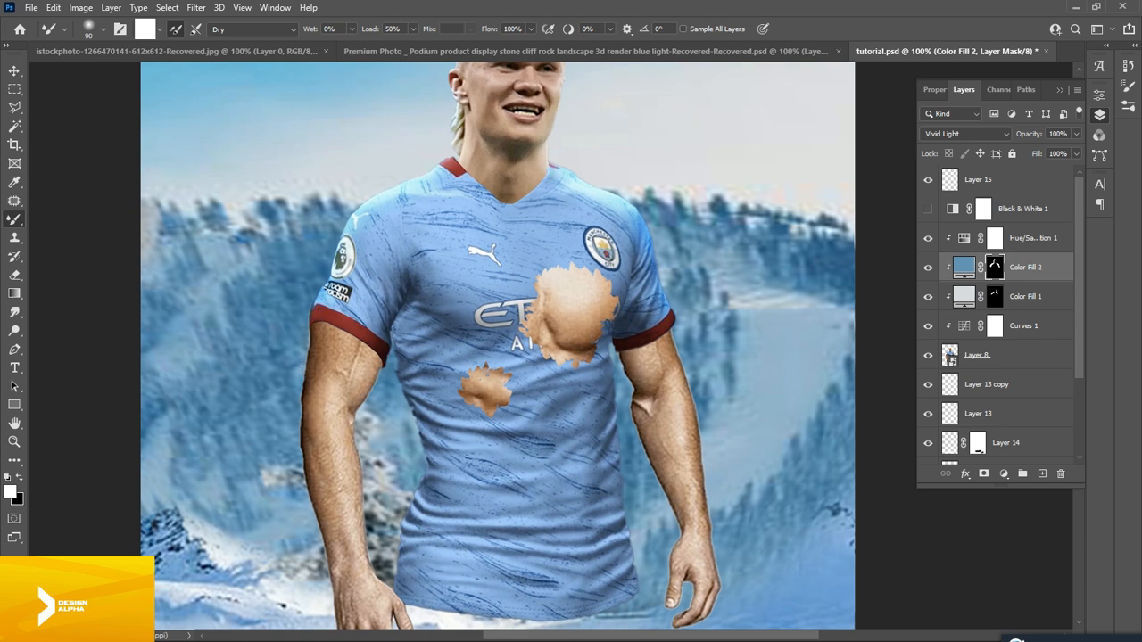
left_click_drag(364, 512, 330, 314)
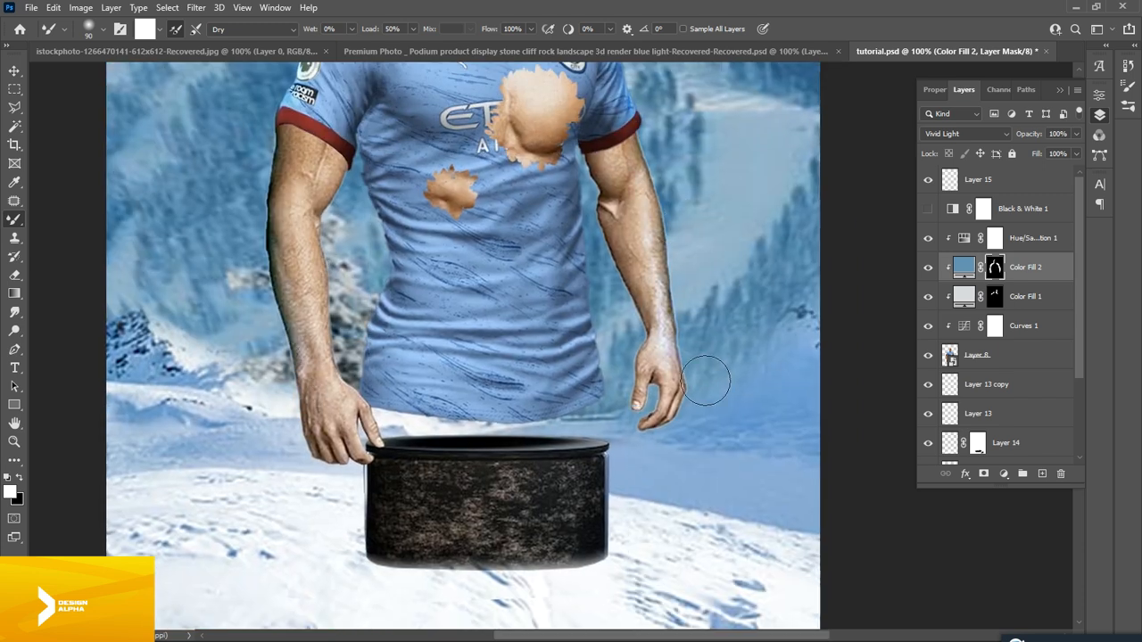
key("x")
left_click_drag(645, 283, 654, 332)
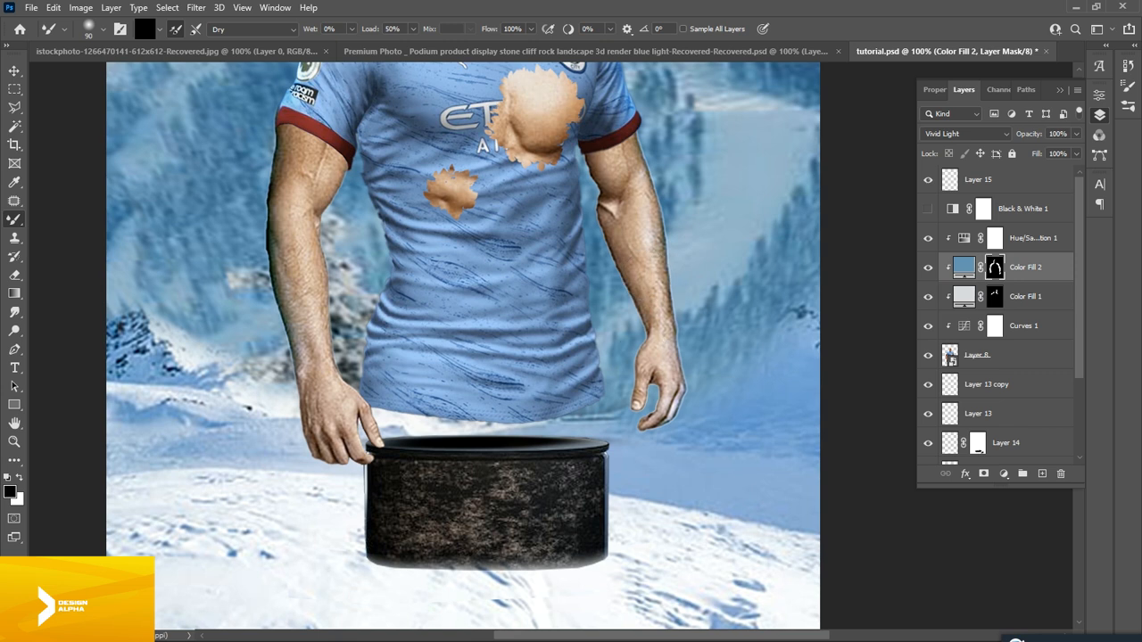
Examine the blue rim lighting on the player's jersey and arms at several magnifications
key("ctrl+minus")
key("ctrl+minus")
key("ctrl+plus")
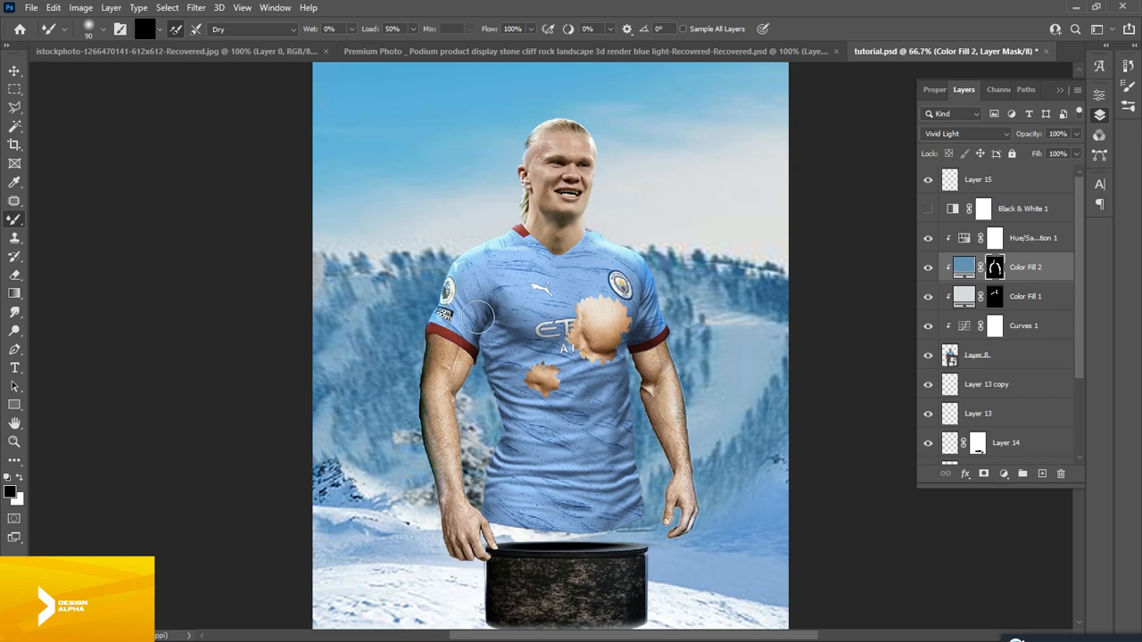
key("ctrl+plus")
key("ctrl+plus")
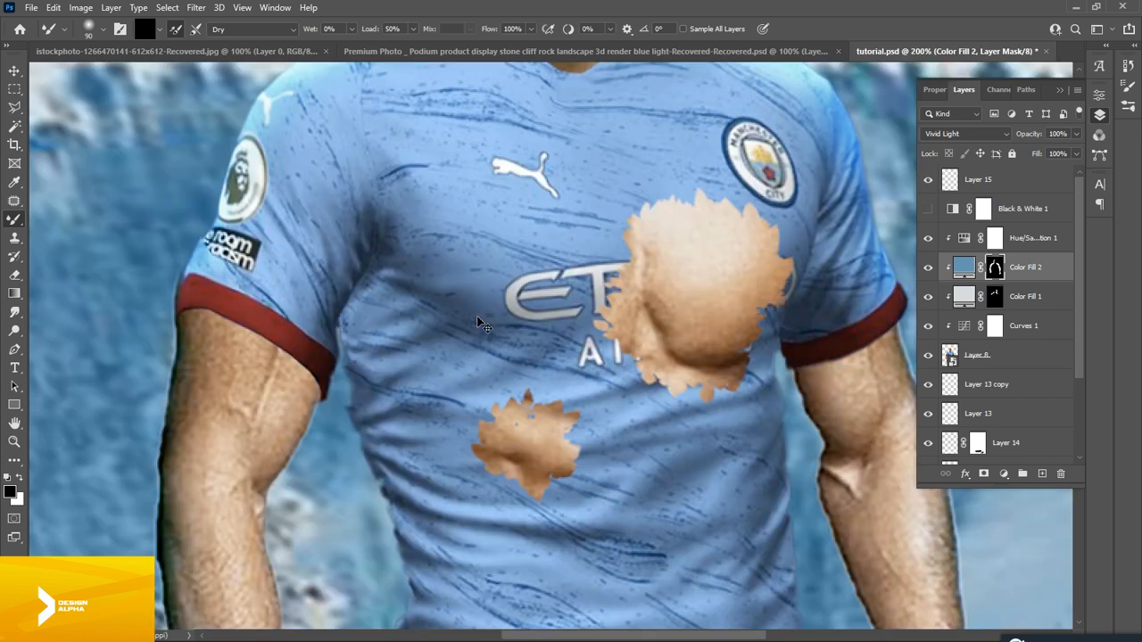
key("ctrl+minus")
key("ctrl+minus")
key("ctrl+minus")
key("ctrl+minus")
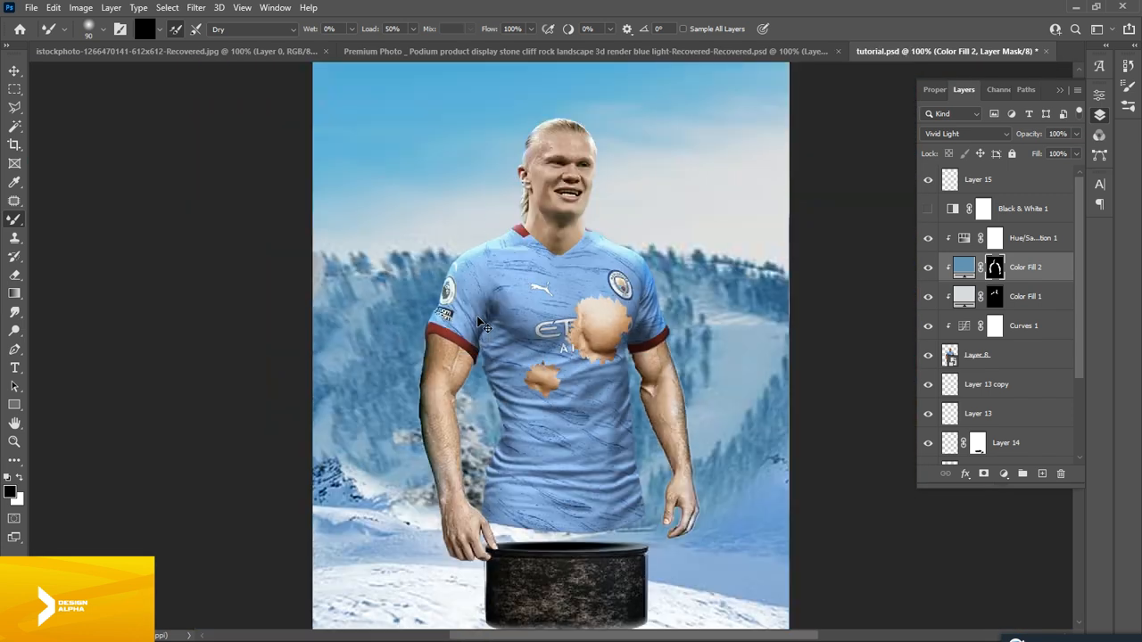
Compare the rim-lit jersey edges, arms and hands with the snowy background, both close up and across the full canvas
key("ctrl+plus")
key("ctrl+plus")
key("ctrl+minus")
key("ctrl+plus")
key("ctrl+plus")
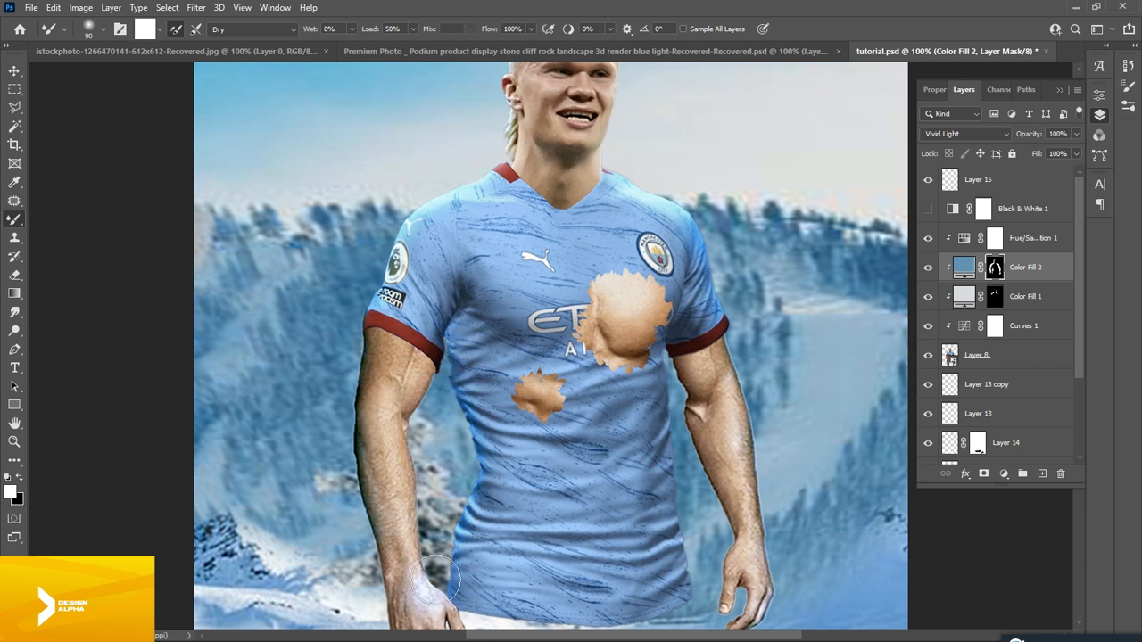
key("ctrl+minus")
key("ctrl+minus")
key("ctrl+minus")
key("ctrl+plus")
key("ctrl+plus")
key("ctrl+minus")
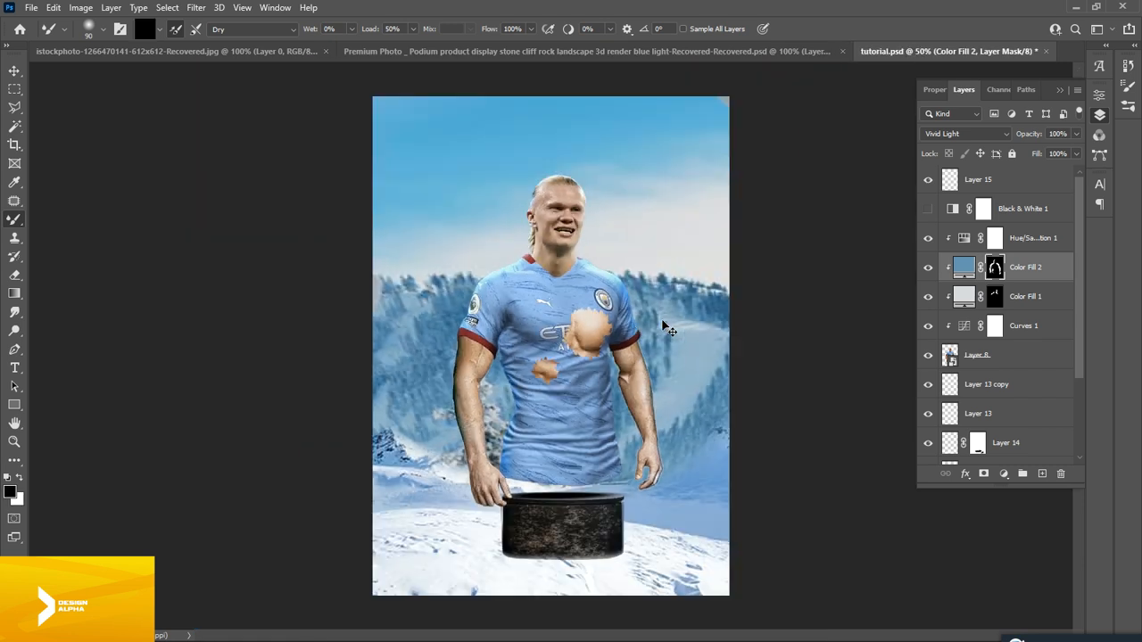
key("ctrl+plus")
key("ctrl+plus")
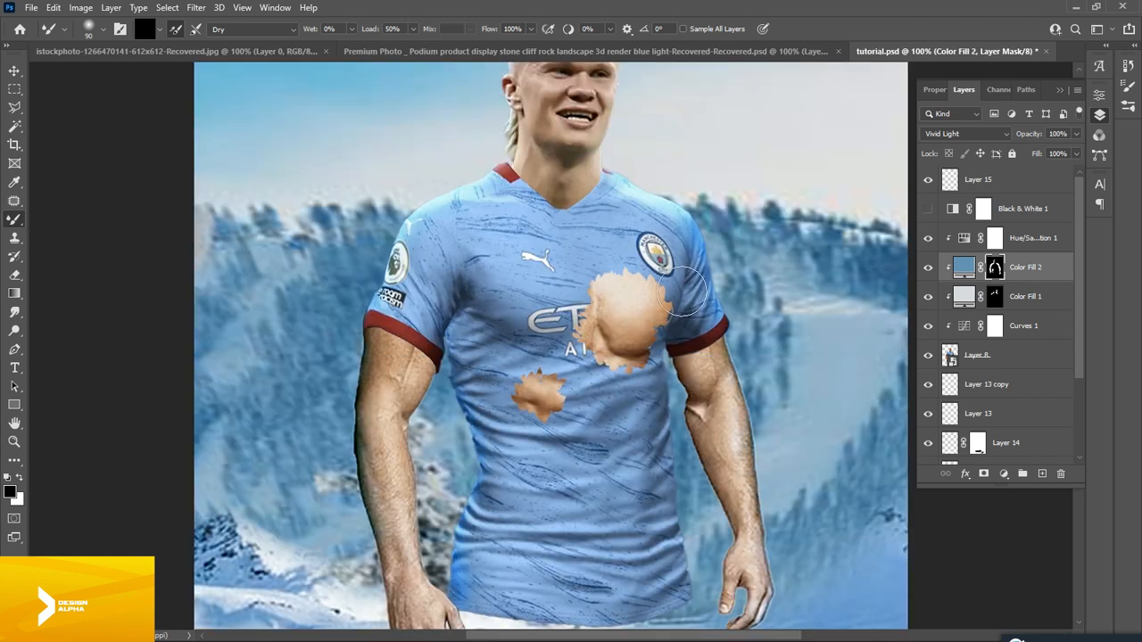
left_click_drag(734, 141, 610, 428)
key("ctrl+minus")
key("ctrl+minus")
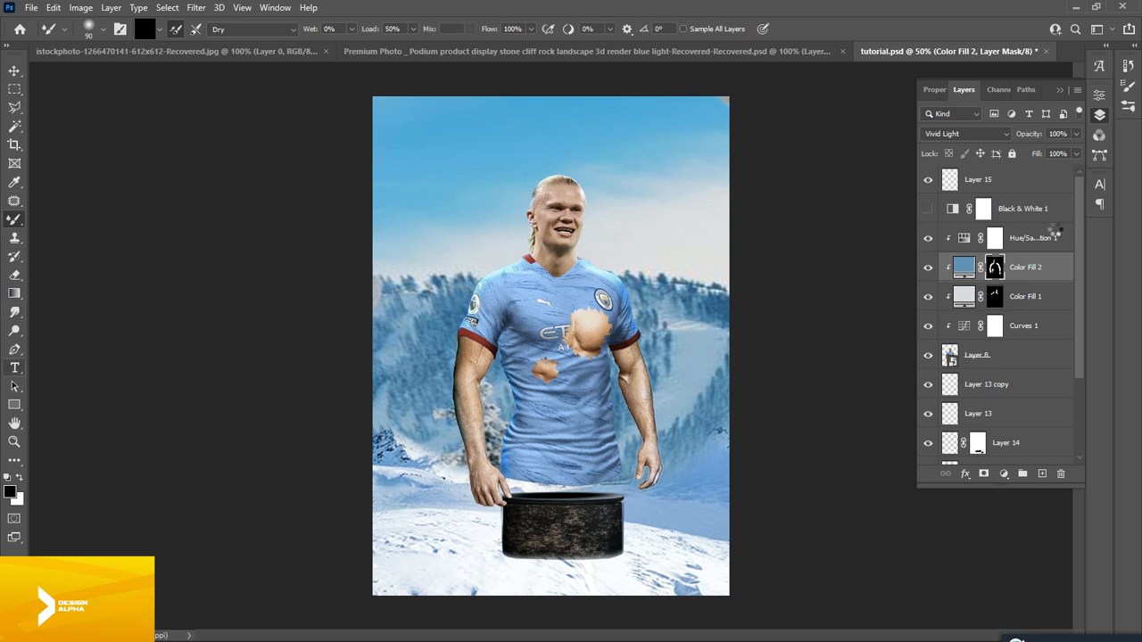
Add the white text "E9" above the player's head on a new layer at the top of the stack
left_click(14, 368)
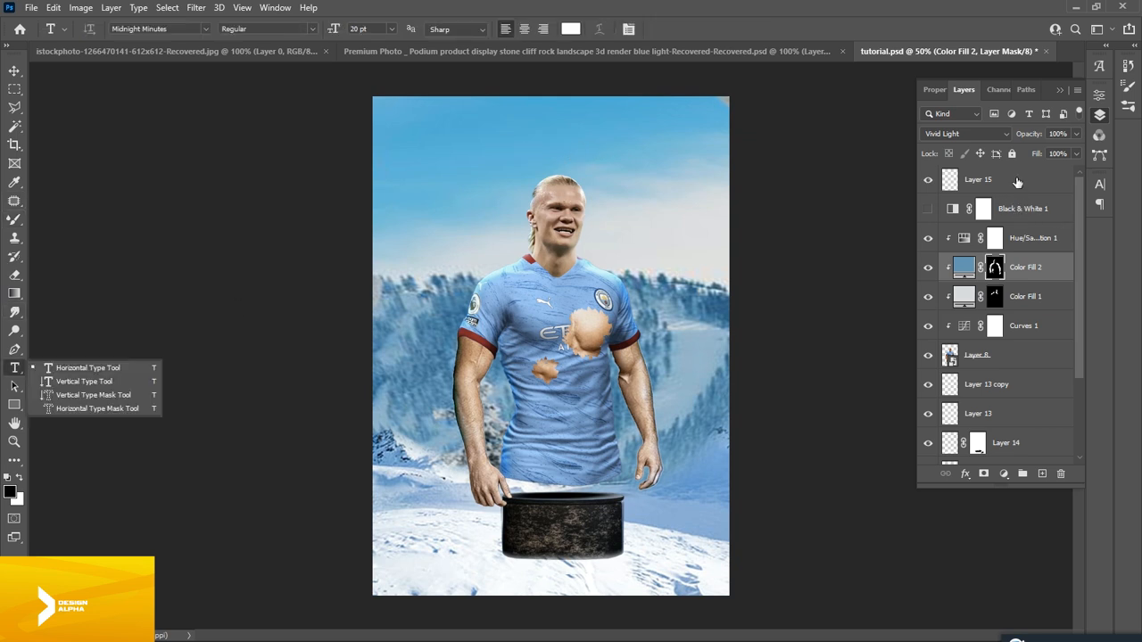
left_click(1018, 182)
left_click(1042, 474)
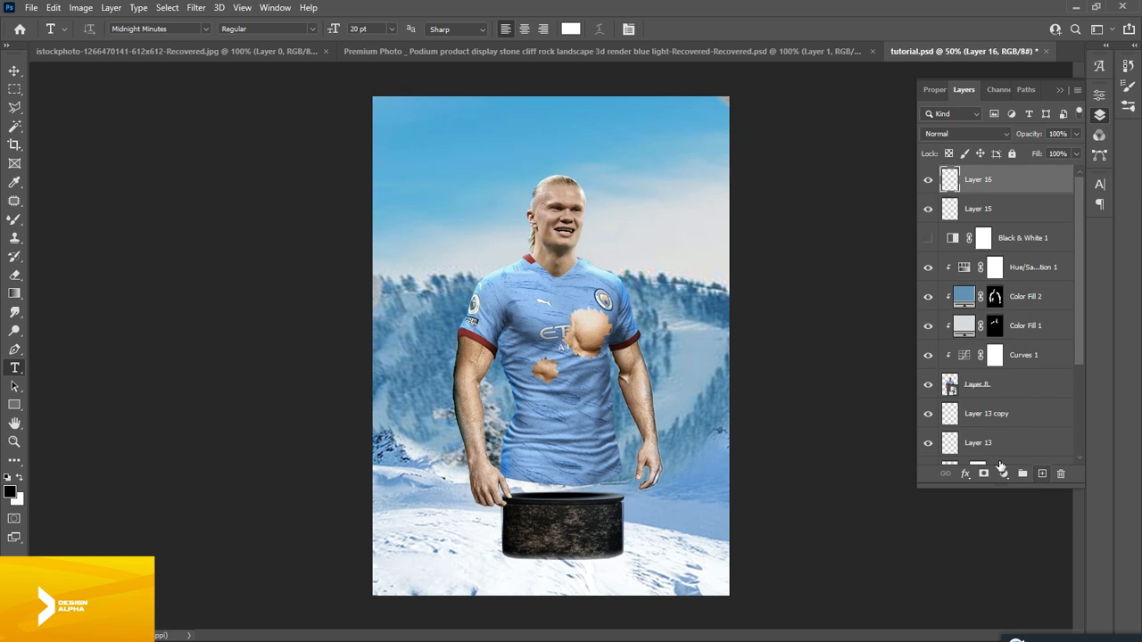
left_click(611, 143)
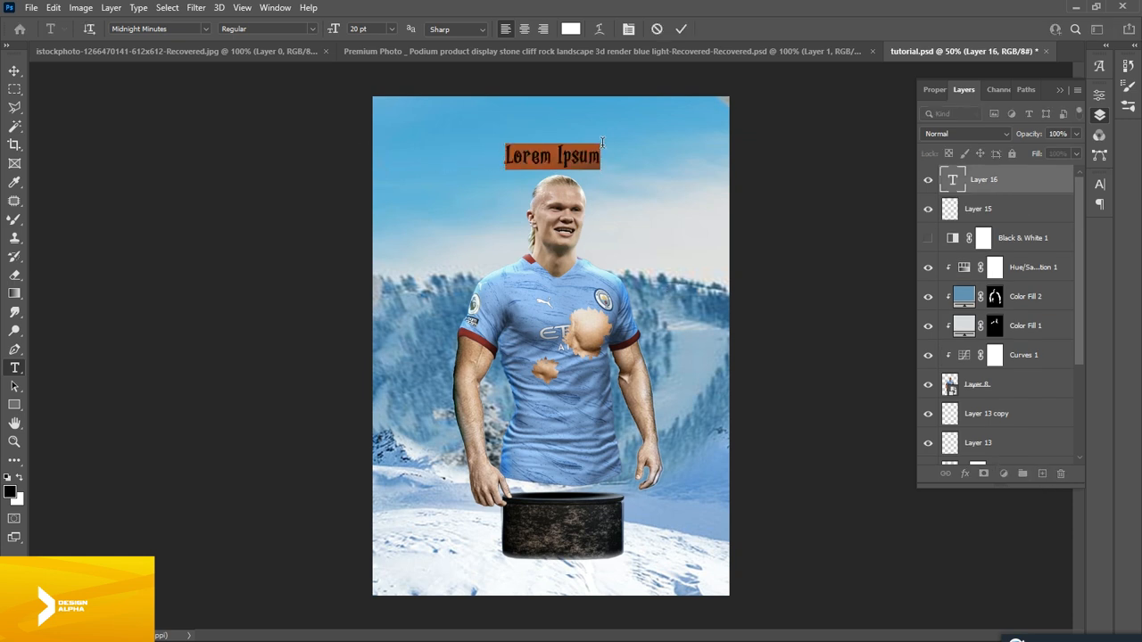
key("BackSpace")
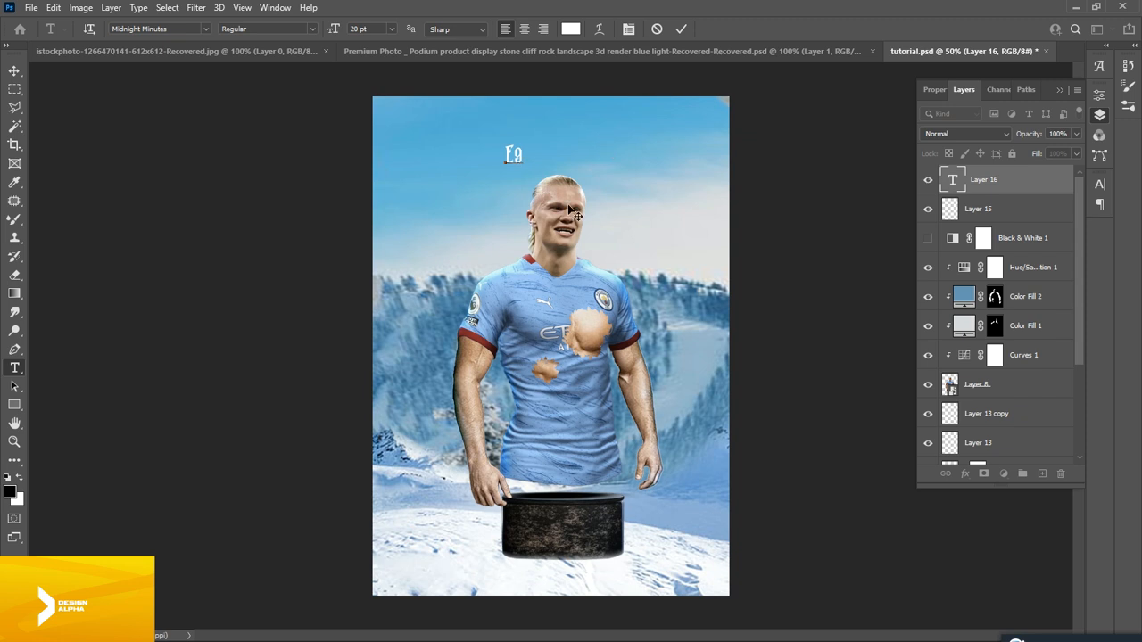
left_click(14, 71)
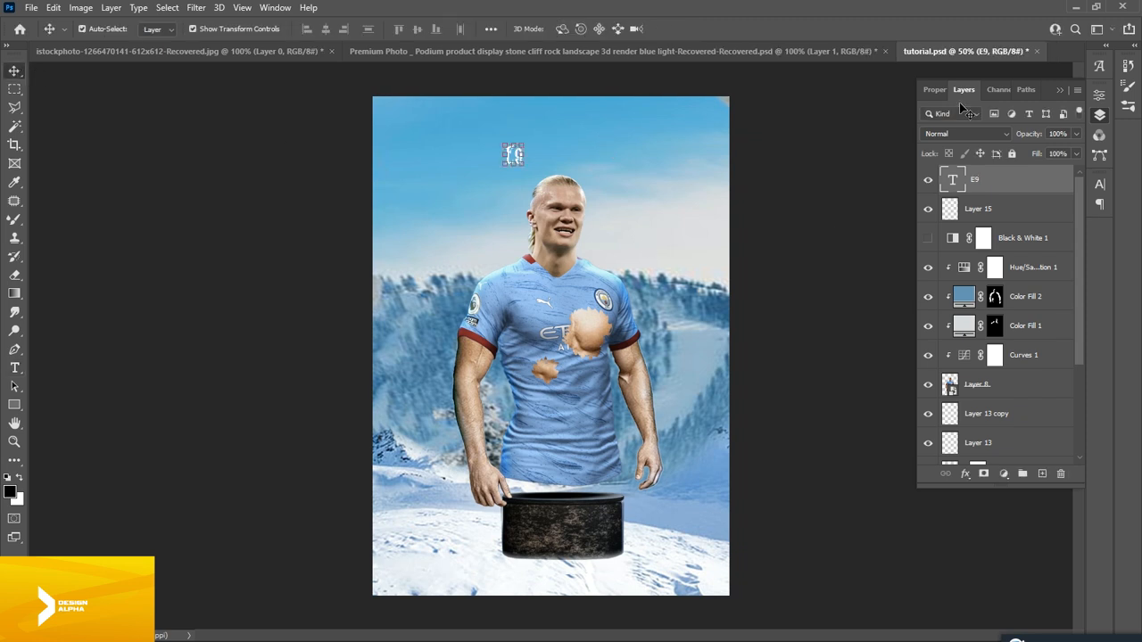
Set the font of the E9 text to Varsity Team Bold
left_click(1098, 185)
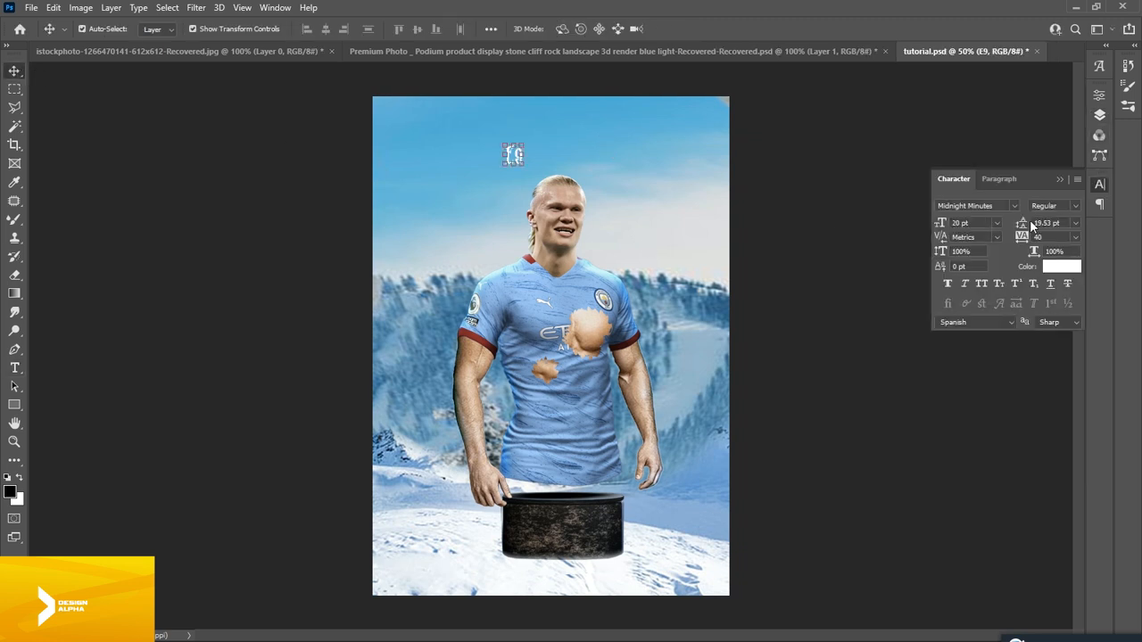
left_click(1018, 204)
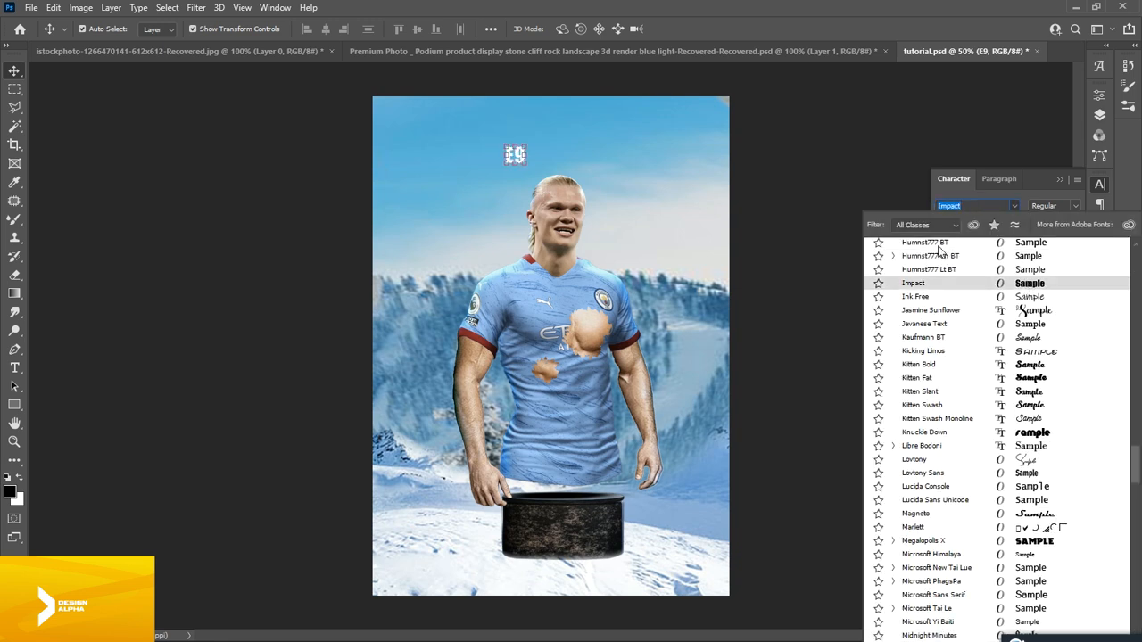
left_click(970, 207)
type("Varsity Team")
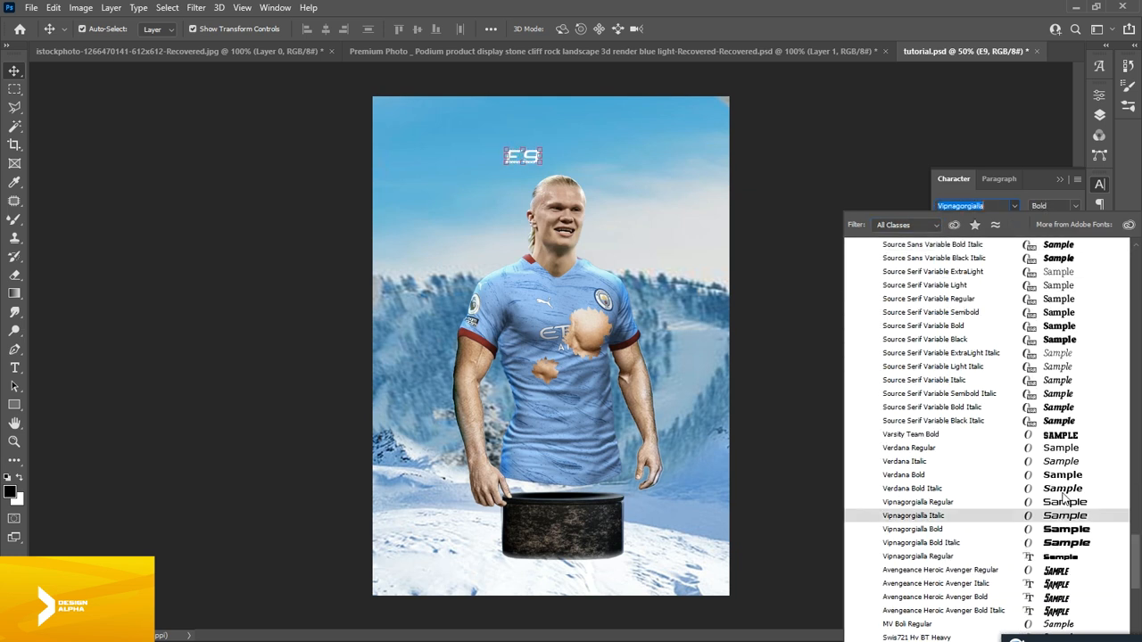
left_click(1026, 435)
Scale the E9 text up to about 1035% and centre it horizontally over the player's head
key("ctrl+t")
left_click_drag(527, 166, 630, 253)
left_click_drag(604, 191, 635, 236)
left_click_drag(677, 118, 682, 114)
left_click_drag(637, 223, 637, 220)
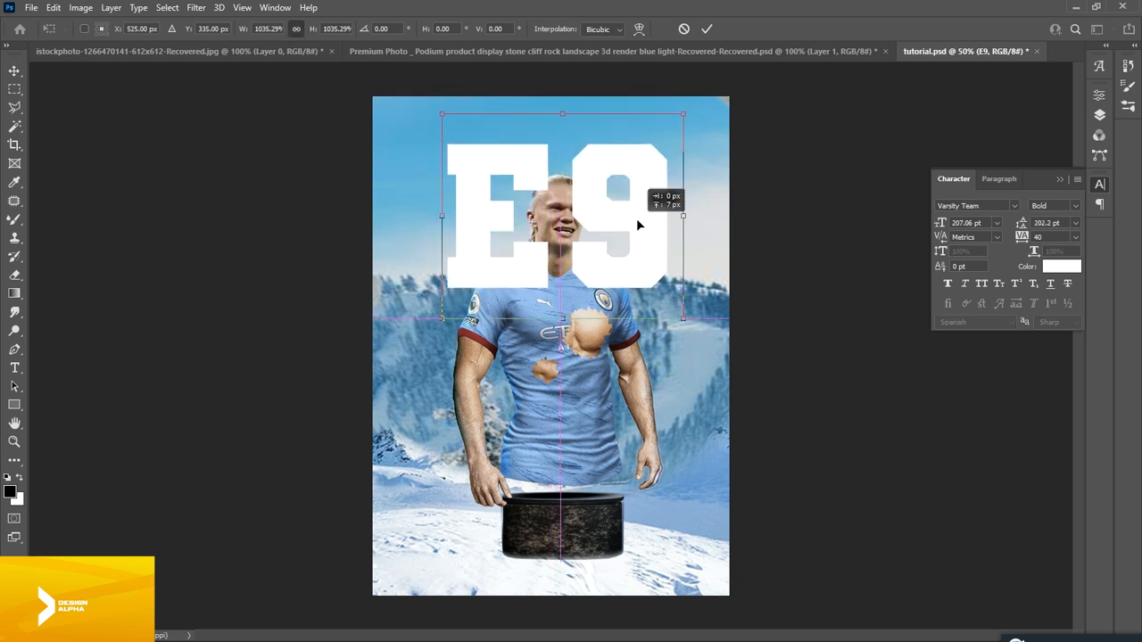
key("Return")
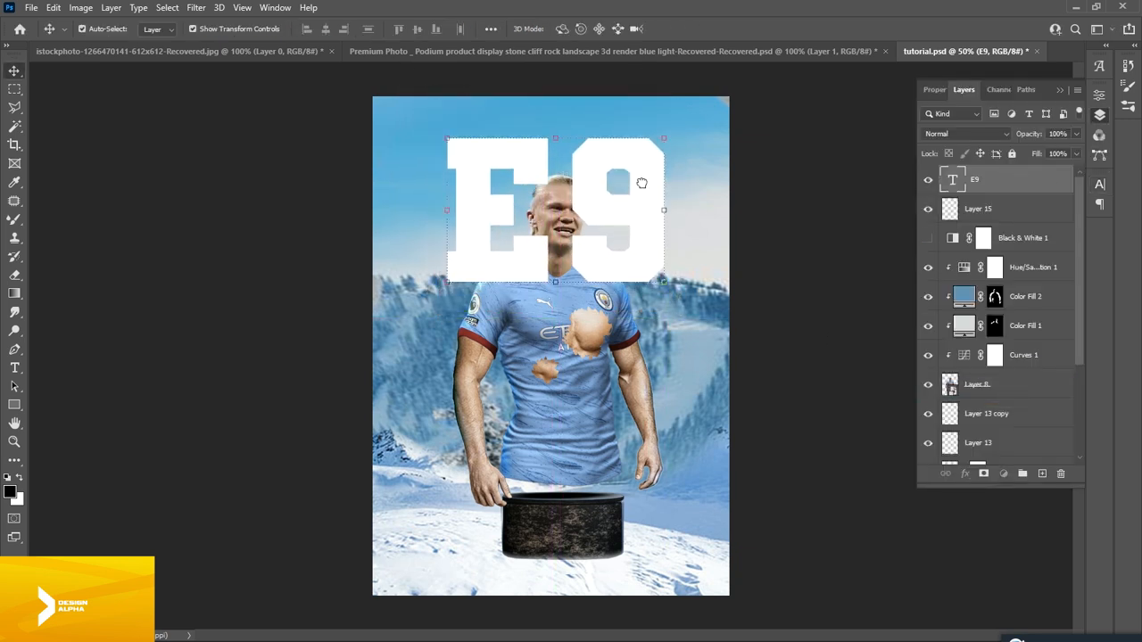
Place the E9 layer directly beneath the player's Layer 8 and shift the lettering slightly down
left_click_drag(975, 180, 975, 398)
left_click(794, 180)
key("ctrl+z")
left_click(784, 180)
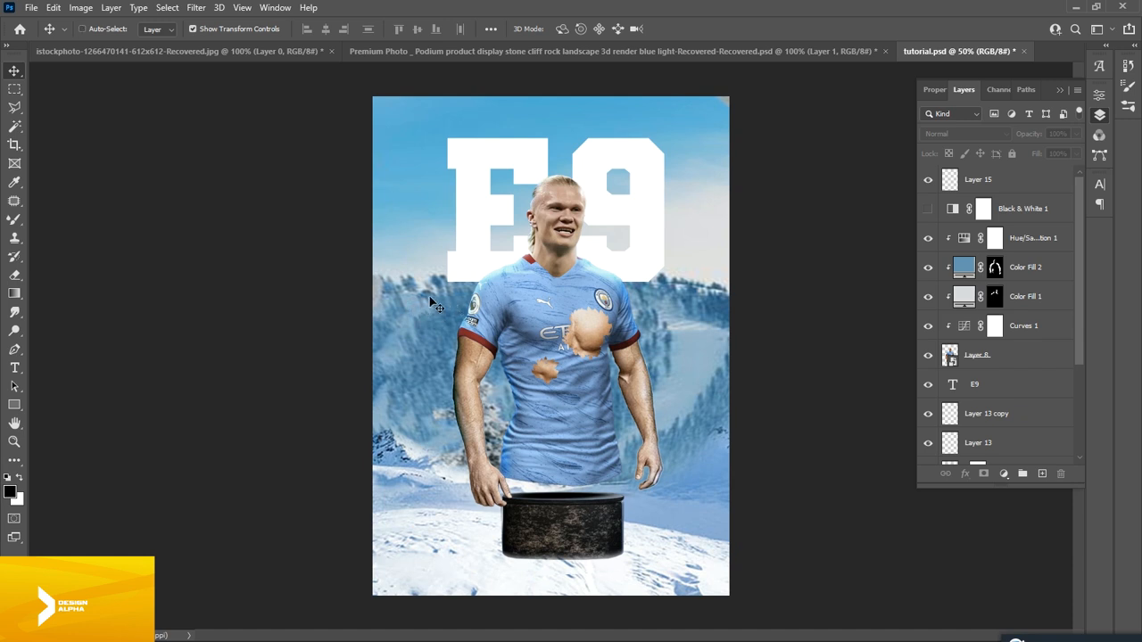
key("ctrl+plus")
left_click_drag(683, 174, 683, 193)
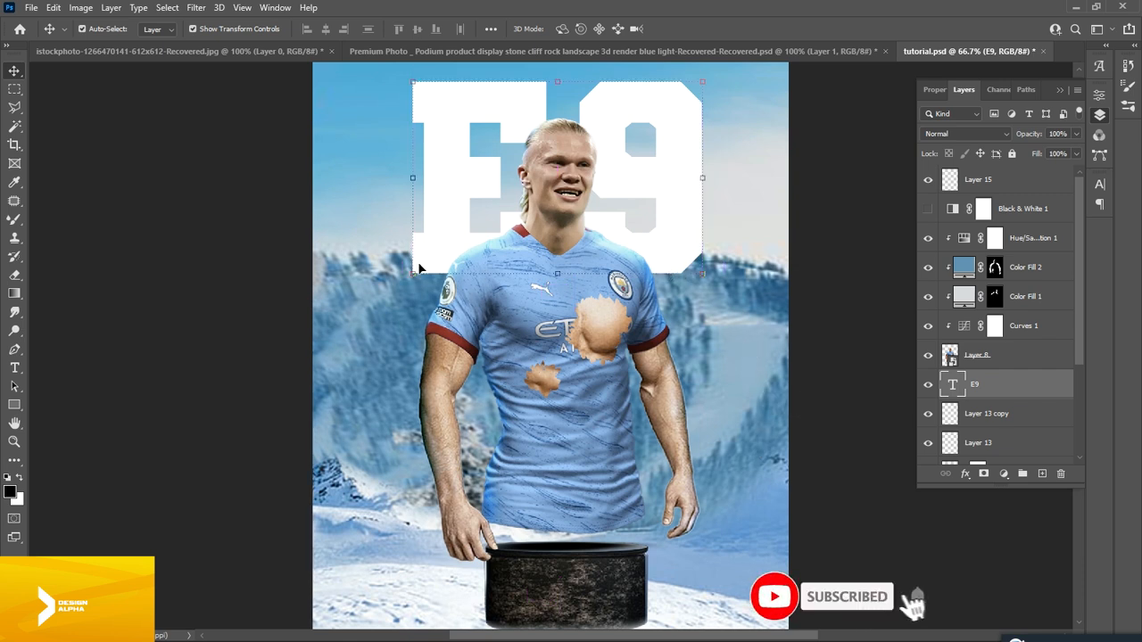
Duplicate the mountain background Layer 10 and place the copy directly above the E9 text layer
scroll(996, 421, "down", 5)
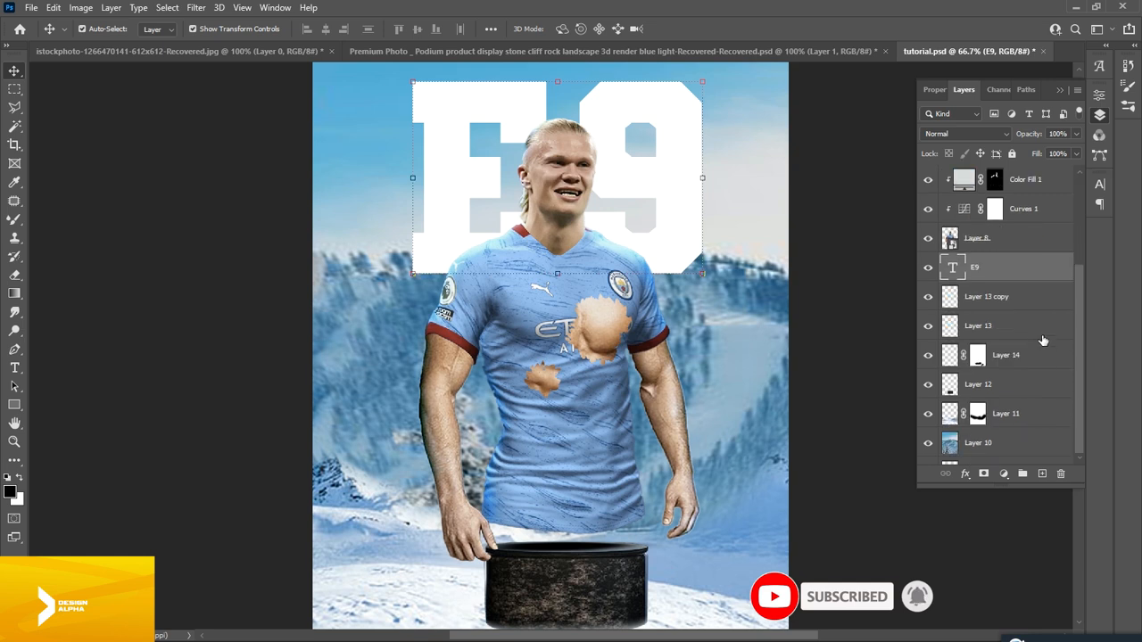
left_click(992, 421)
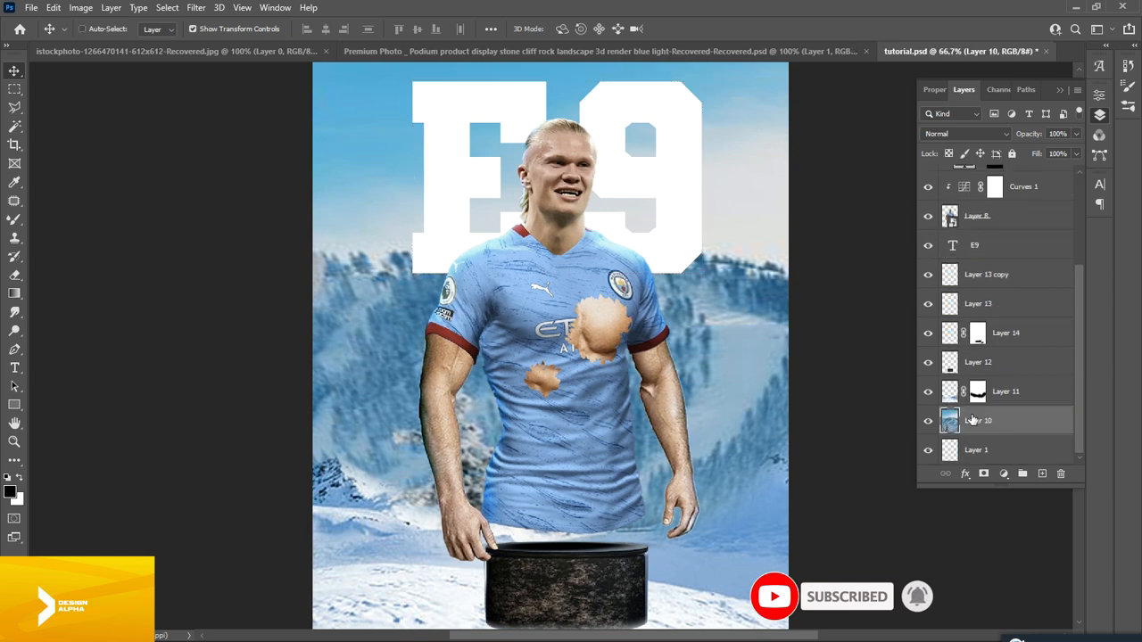
key("ctrl+j")
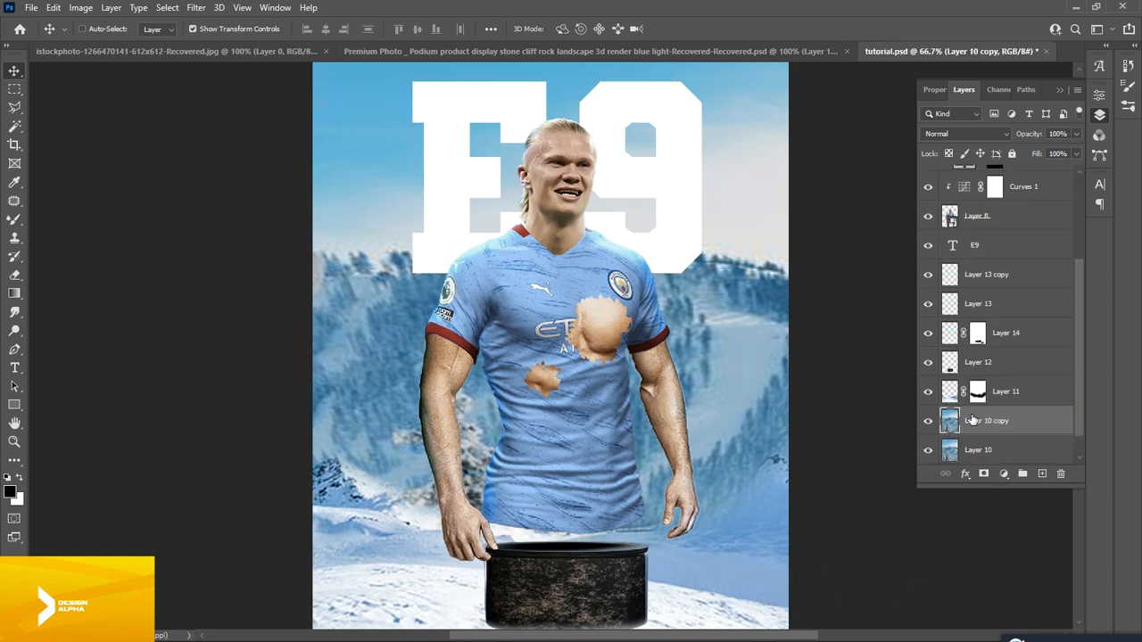
left_click_drag(988, 431, 991, 243)
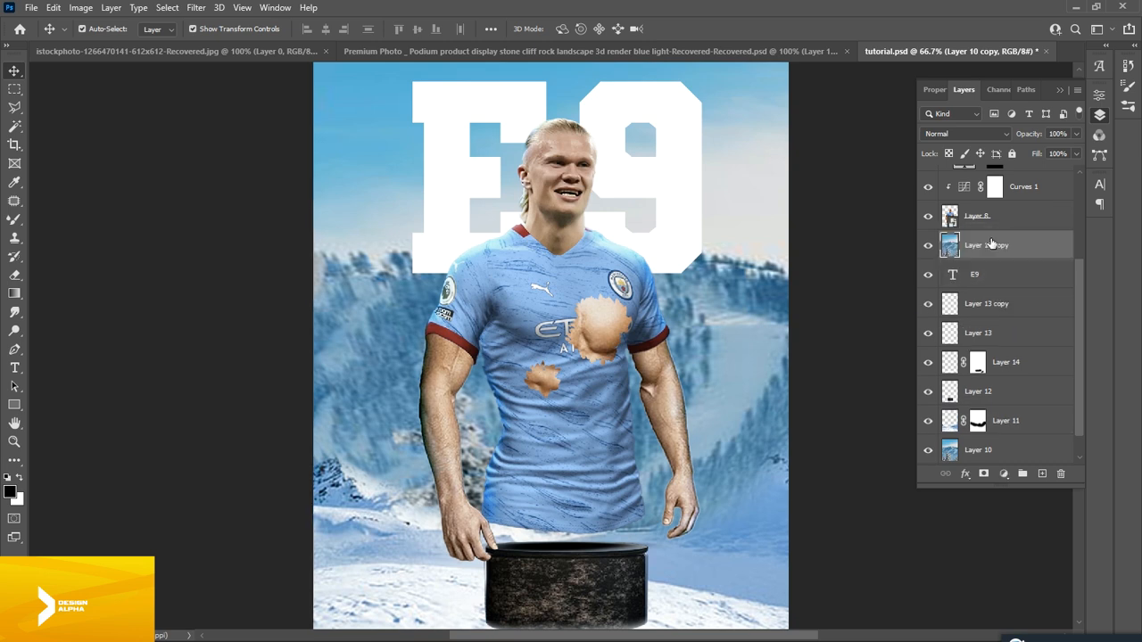
Add a mask to Layer 10 copy and paint its lower area black with a soft brush up to size 600, revealing the podium and snow
left_click(984, 476)
key("ctrl+minus")
key("b")
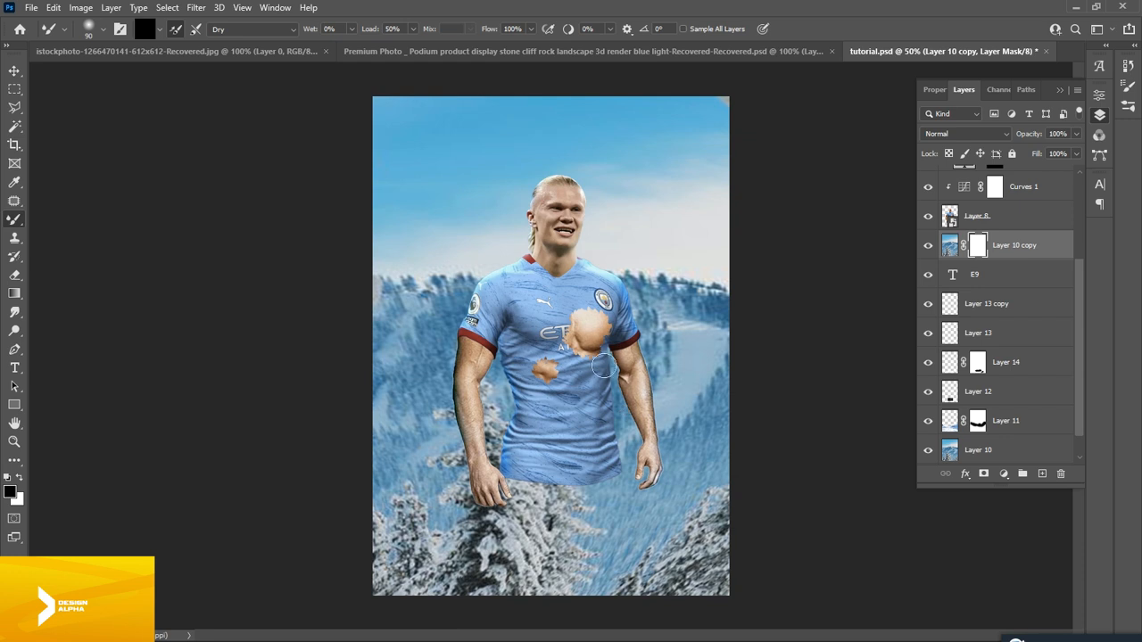
key("bracketright")
key("bracketright")
left_click_drag(586, 580, 706, 492)
key("bracketright")
key("bracketright")
mouse_move(592, 536)
left_mouse_down()
mouse_move(701, 561)
mouse_move(693, 541)
left_mouse_up()
key("bracketright")
mouse_move(600, 424)
left_mouse_down()
mouse_move(362, 446)
mouse_move(394, 553)
mouse_move(454, 559)
mouse_move(470, 523)
mouse_move(430, 503)
mouse_move(423, 523)
mouse_move(441, 473)
mouse_move(423, 512)
mouse_move(470, 527)
mouse_move(480, 548)
mouse_move(540, 532)
mouse_move(575, 550)
mouse_move(614, 539)
mouse_move(681, 456)
mouse_move(515, 467)
left_mouse_up()
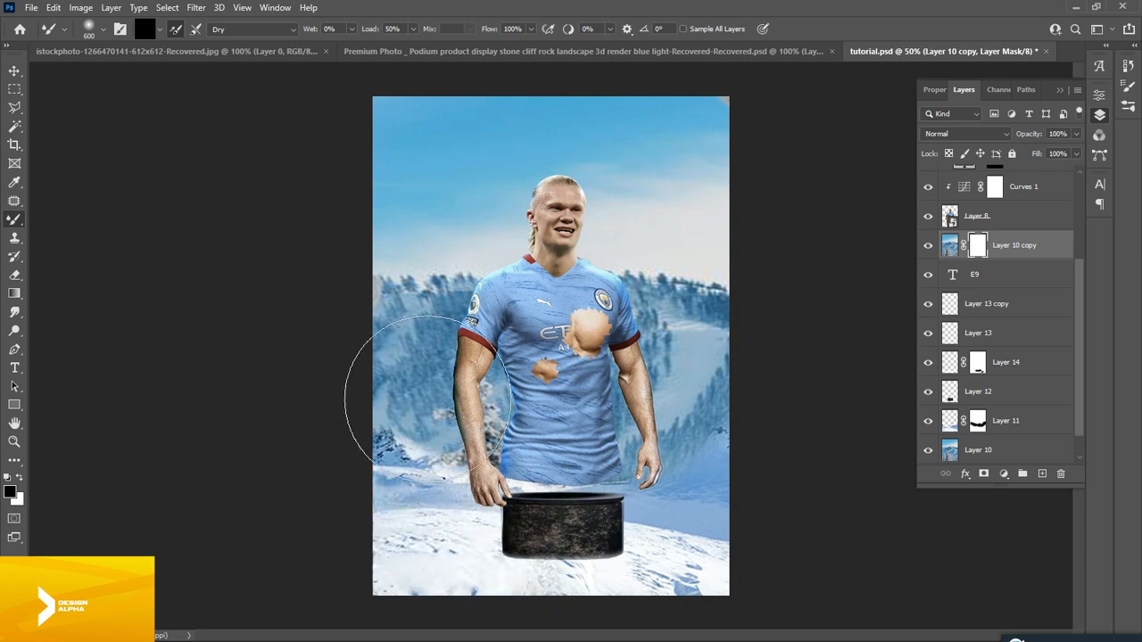
Paint black over the upper sky on the Layer 10 copy mask with a size 400 brush to uncover the E9 lettering
left_click(607, 390, "ctrl")
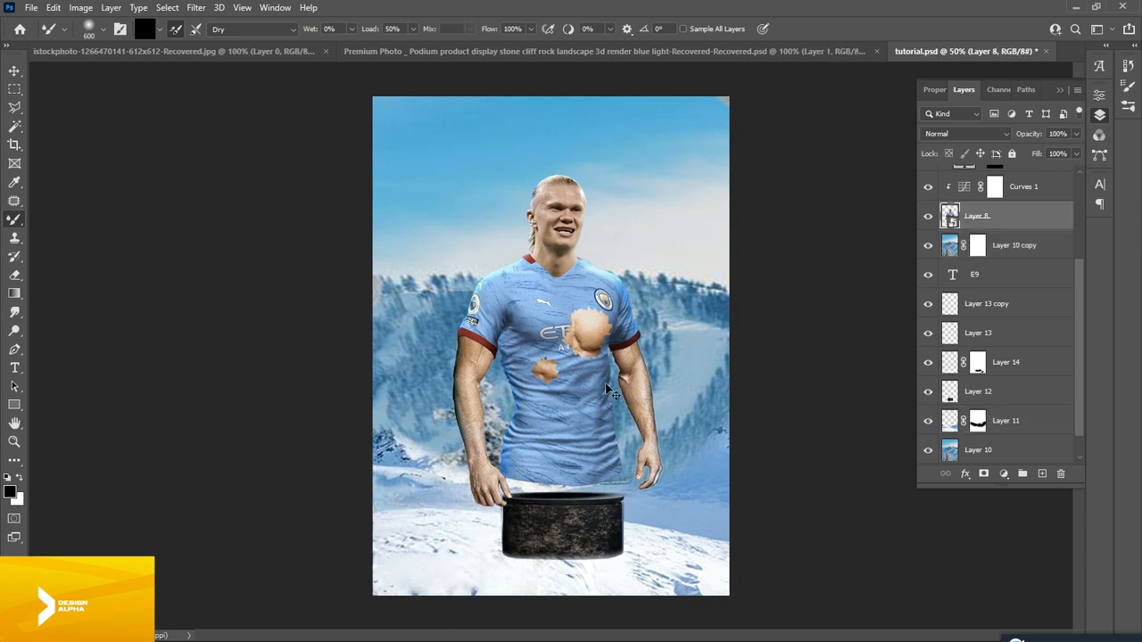
left_click(983, 296)
key("bracketleft")
key("bracketleft")
mouse_move(719, 135)
left_mouse_down()
mouse_move(652, 118)
mouse_move(437, 188)
mouse_move(740, 127)
left_mouse_up()
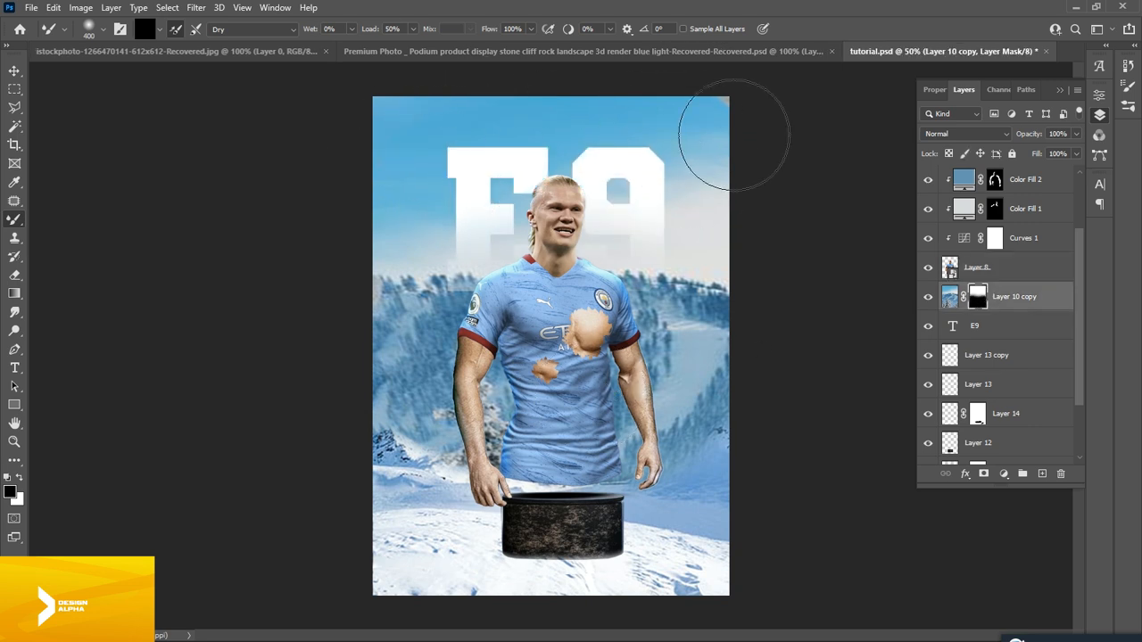
Refine the Layer 10 copy mask in white and black so the base of E9 fades into the haze above the treeline
key("x")
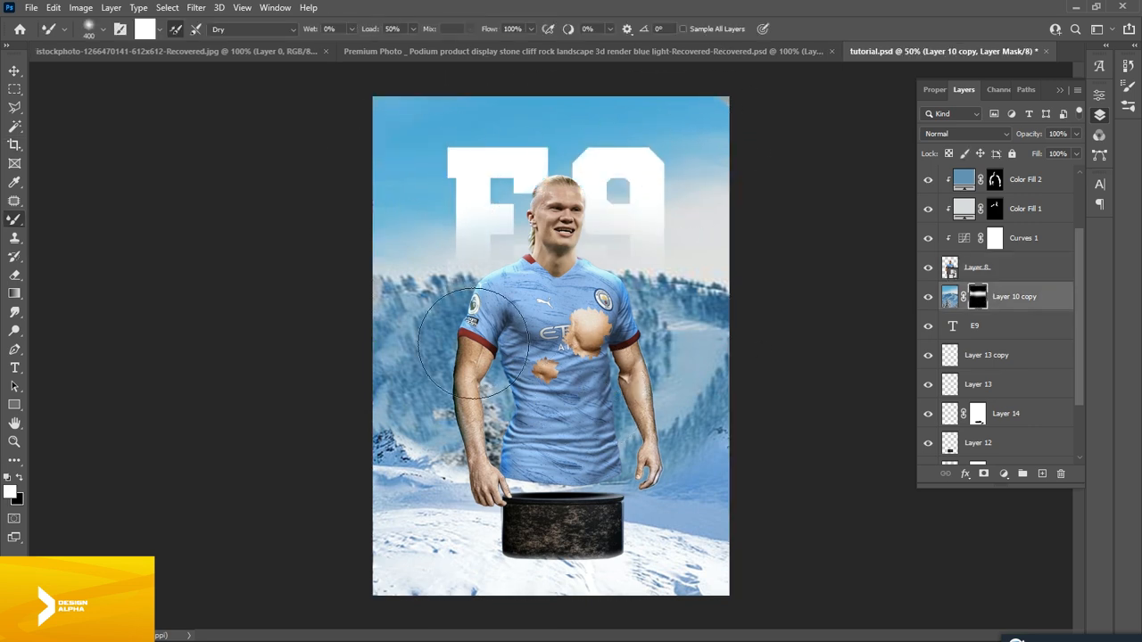
left_click_drag(407, 115, 604, 141)
key("ctrl+z")
key("x")
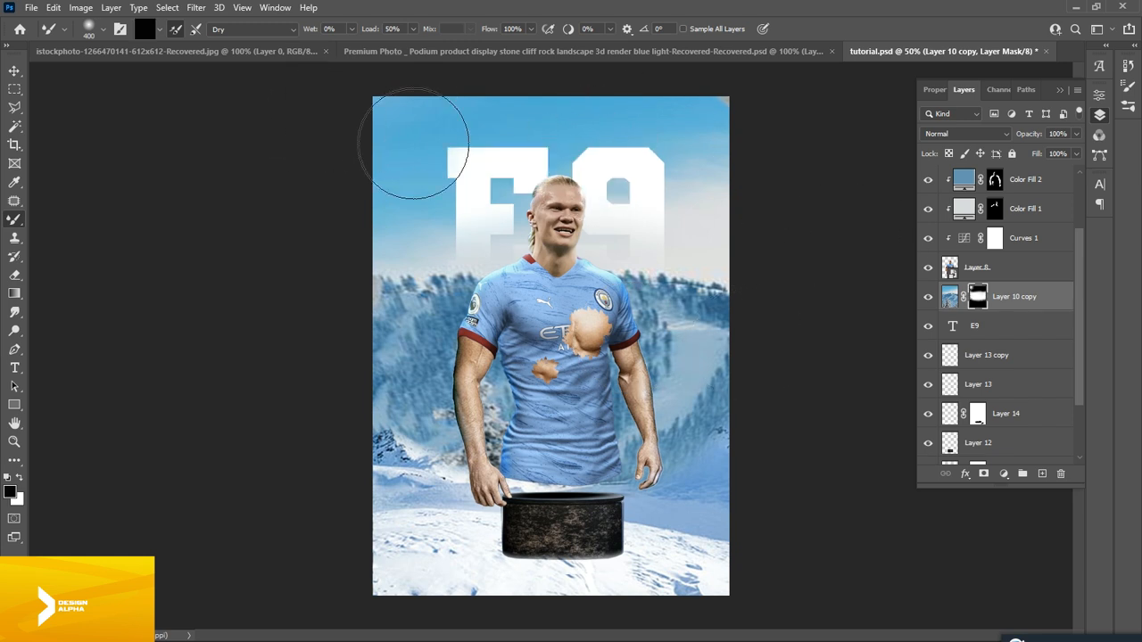
key("x")
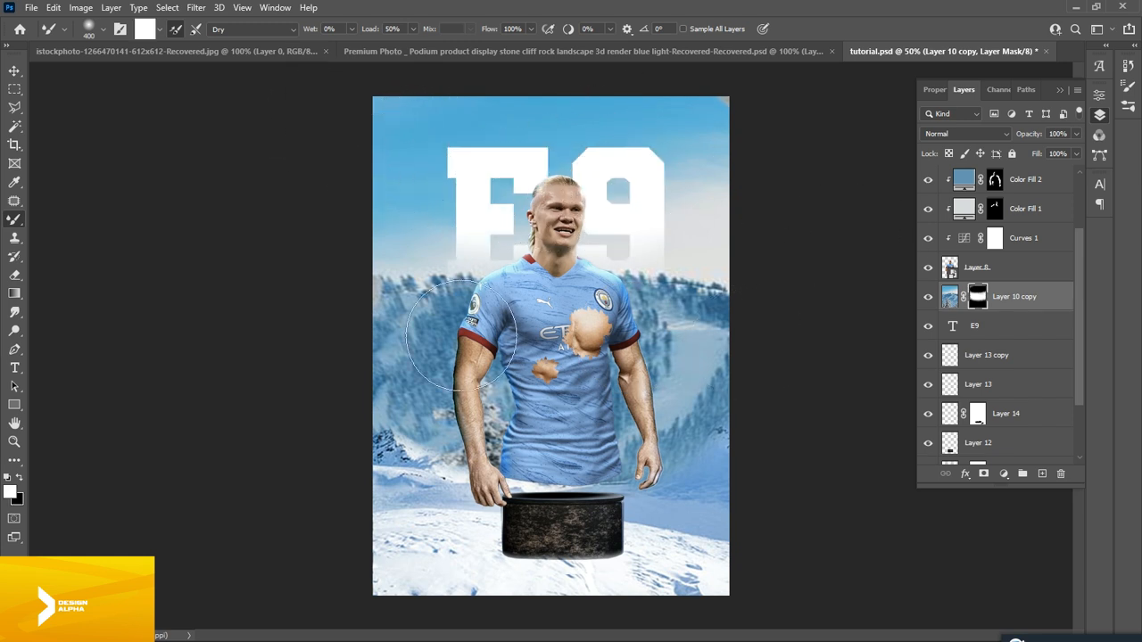
Examine how the E9 lettering fades behind the player and mountains at several magnifications
key("ctrl+plus")
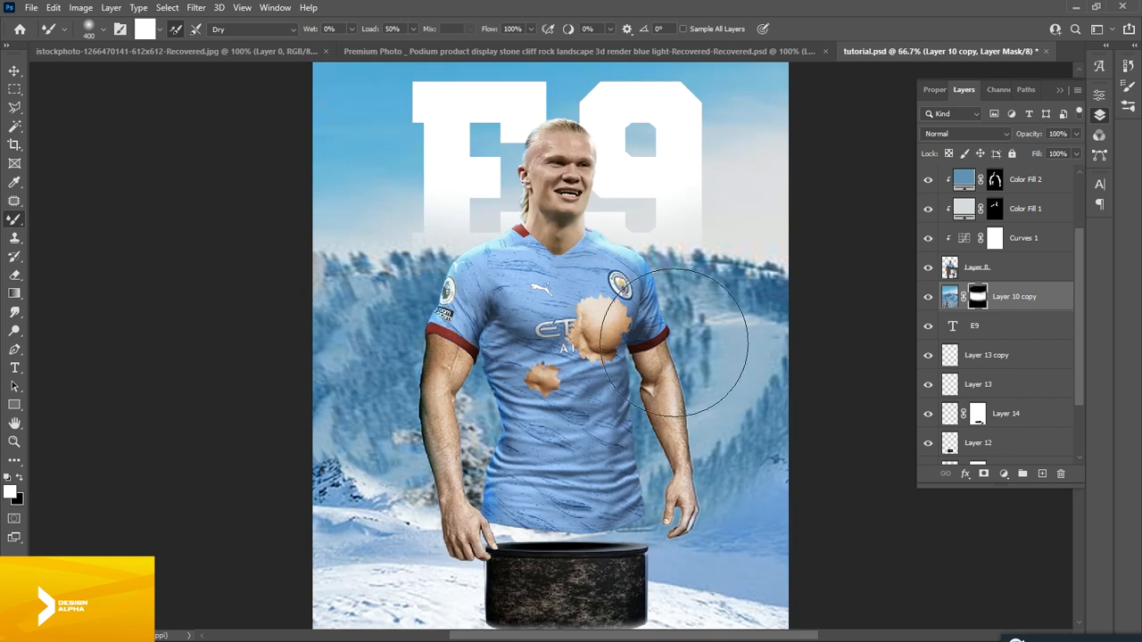
key("bracketleft")
key("bracketleft")
key("bracketleft")
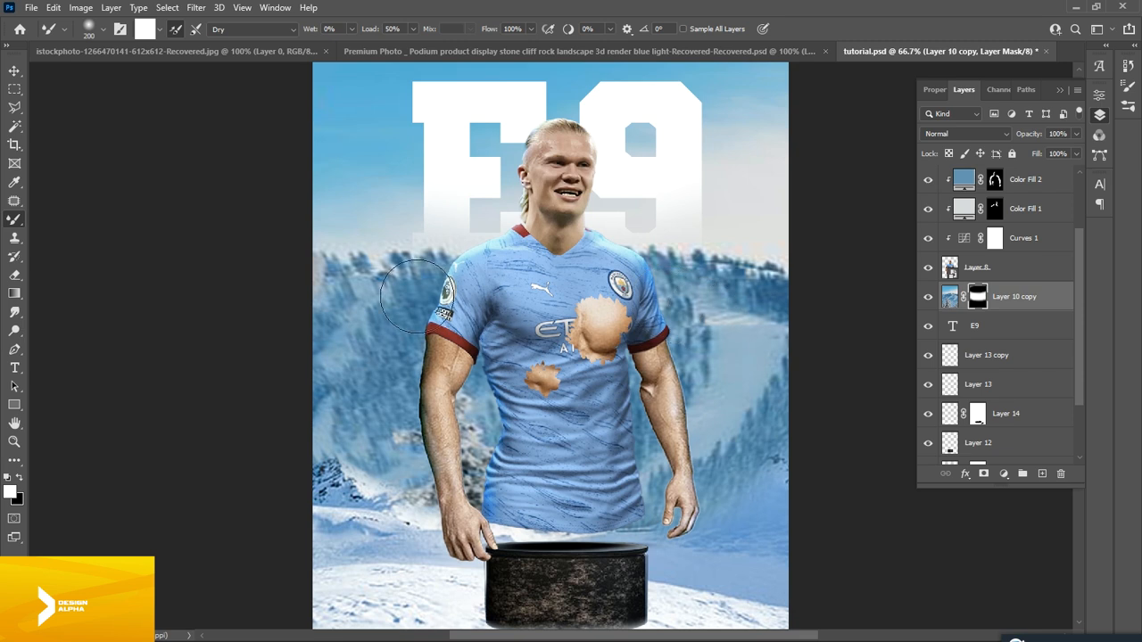
key("ctrl+plus")
left_click_drag(417, 295, 493, 542)
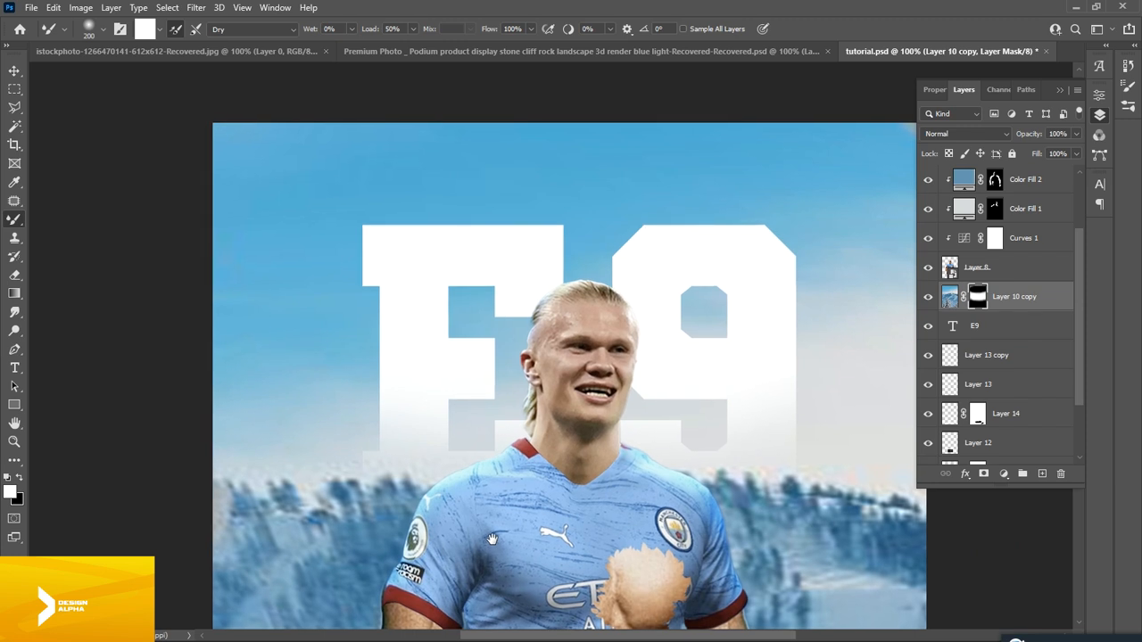
key("ctrl+minus")
key("ctrl+minus")
key("ctrl+minus")
key("ctrl+plus")
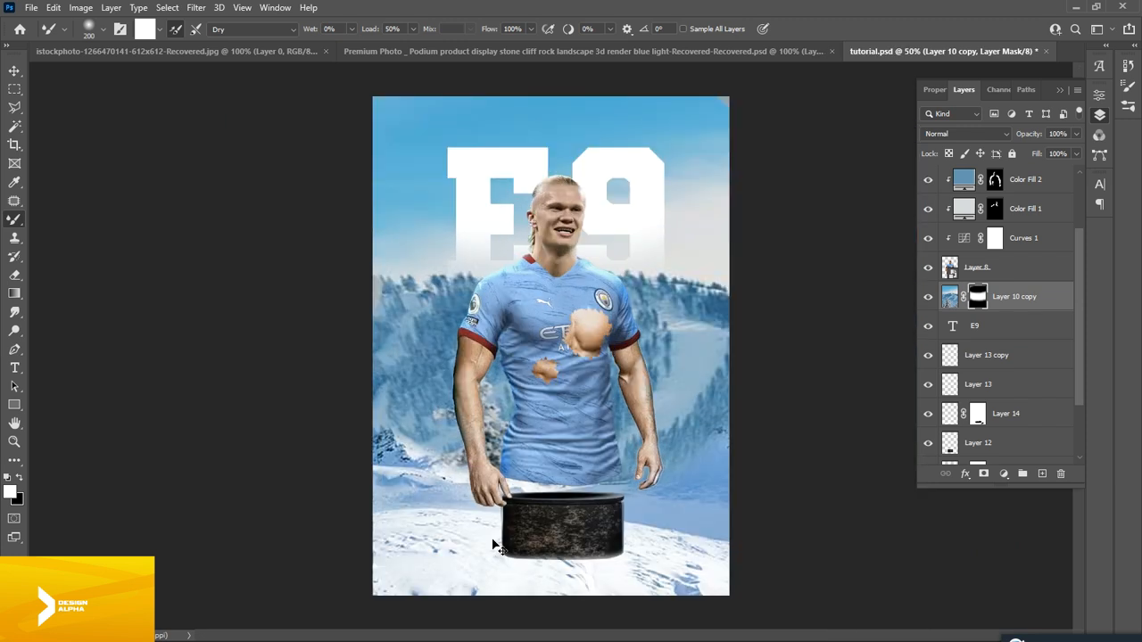
key("ctrl+plus")
key("ctrl+minus")
key("ctrl+plus")
key("ctrl+minus")
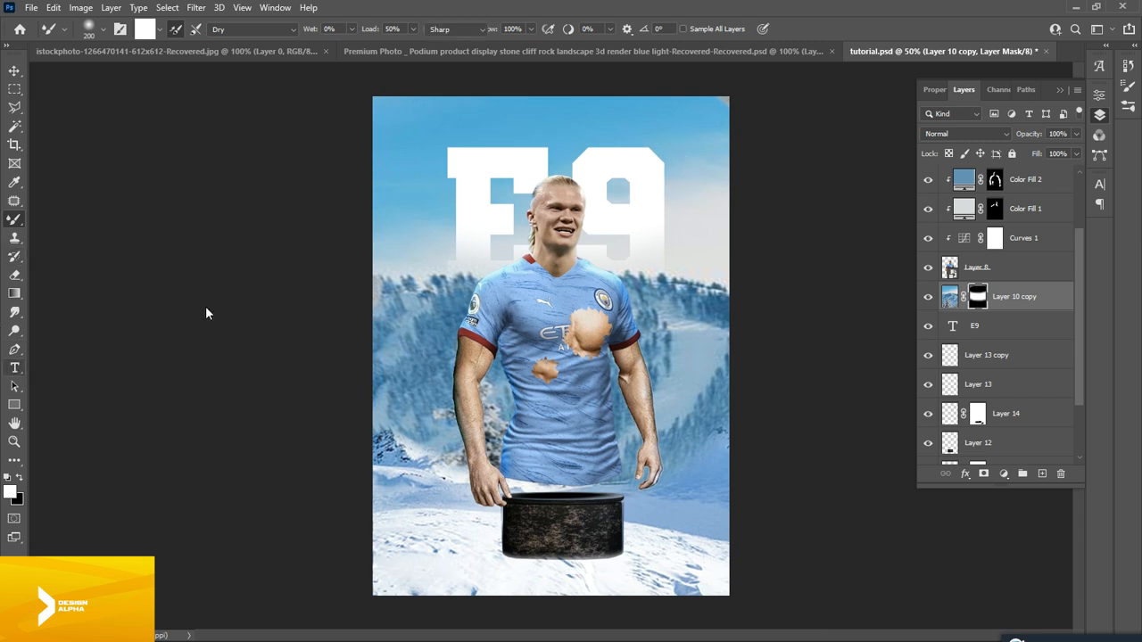
Create a new layer above Layer 10 copy and add the white text HALAAND in Varsity Team Bold beside the player
left_click(15, 367)
left_click(504, 123)
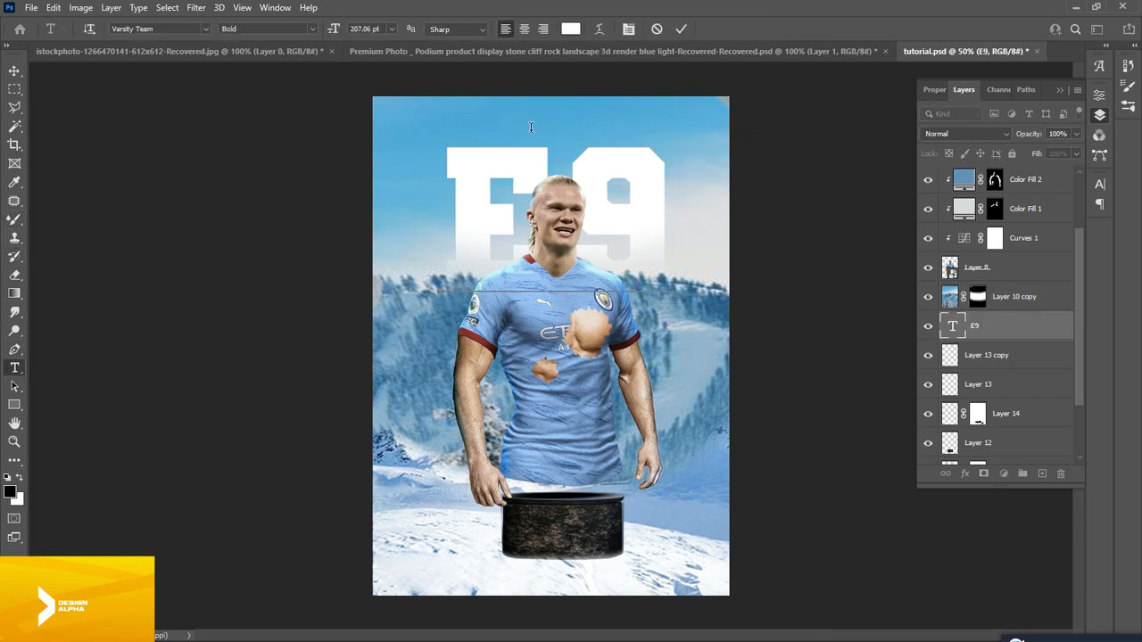
left_click(1008, 333)
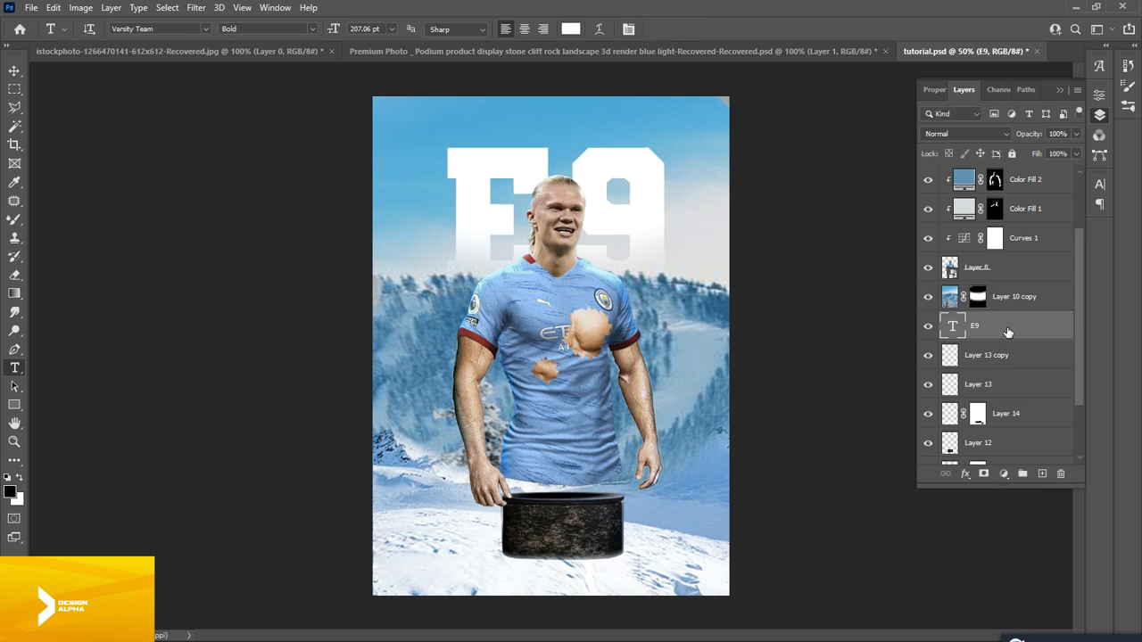
left_click(1014, 297)
left_click(1042, 474)
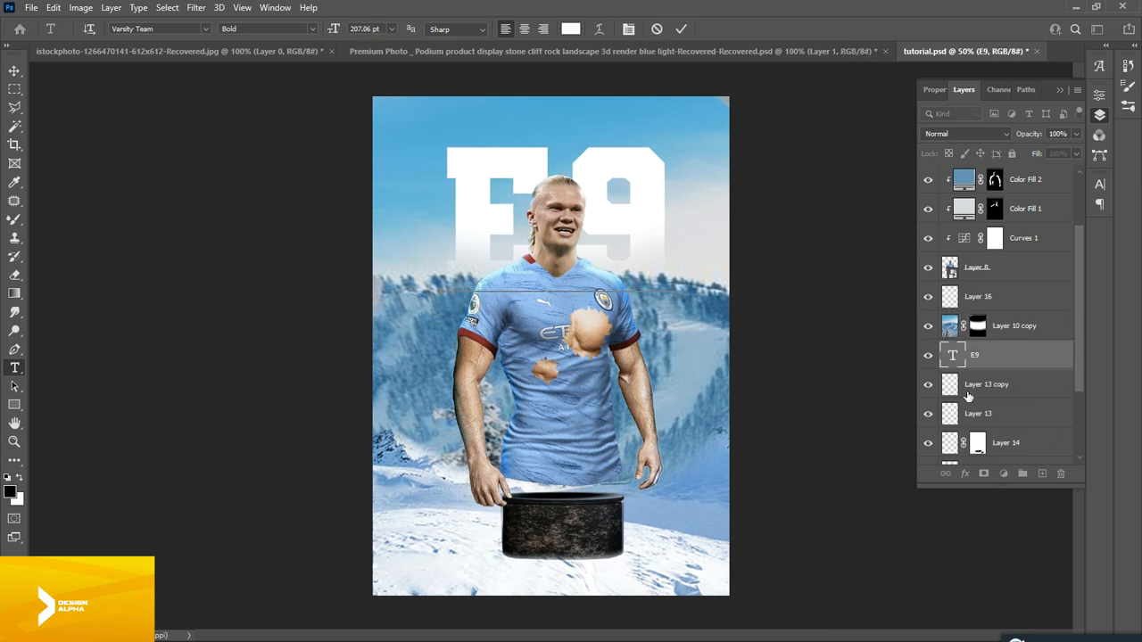
left_click(975, 377)
left_click(992, 301)
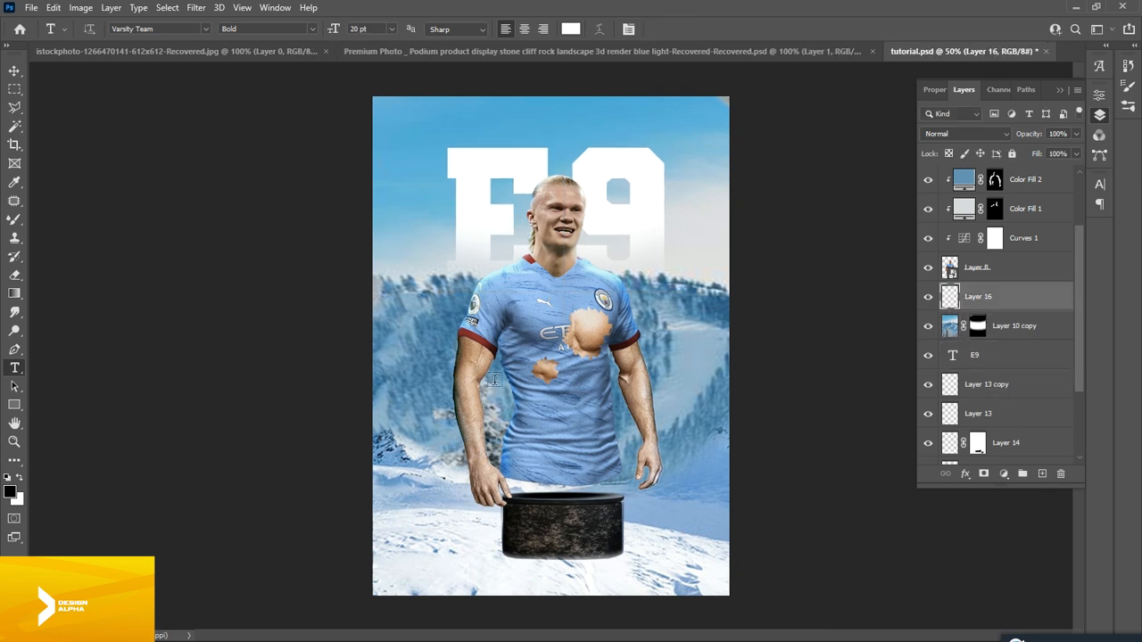
left_click(434, 408)
left_click(431, 396)
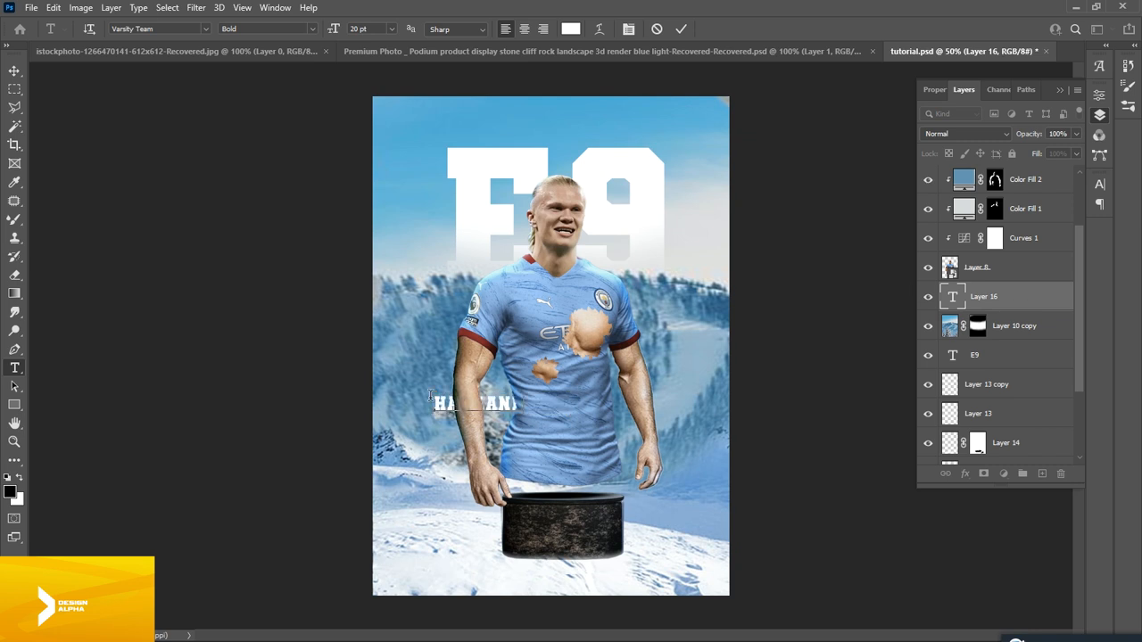
Rotate the HALAAND text vertically, reduce it to 9.25 pt, set its tracking to 320 and place it along the outer edge of the E
left_click_drag(510, 404, 535, 331)
key("ctrl+plus")
left_click_drag(489, 169, 489, 236)
key("Return")
left_click(1102, 186)
left_click_drag(1024, 238, 1040, 239)
left_click_drag(486, 246, 491, 259)
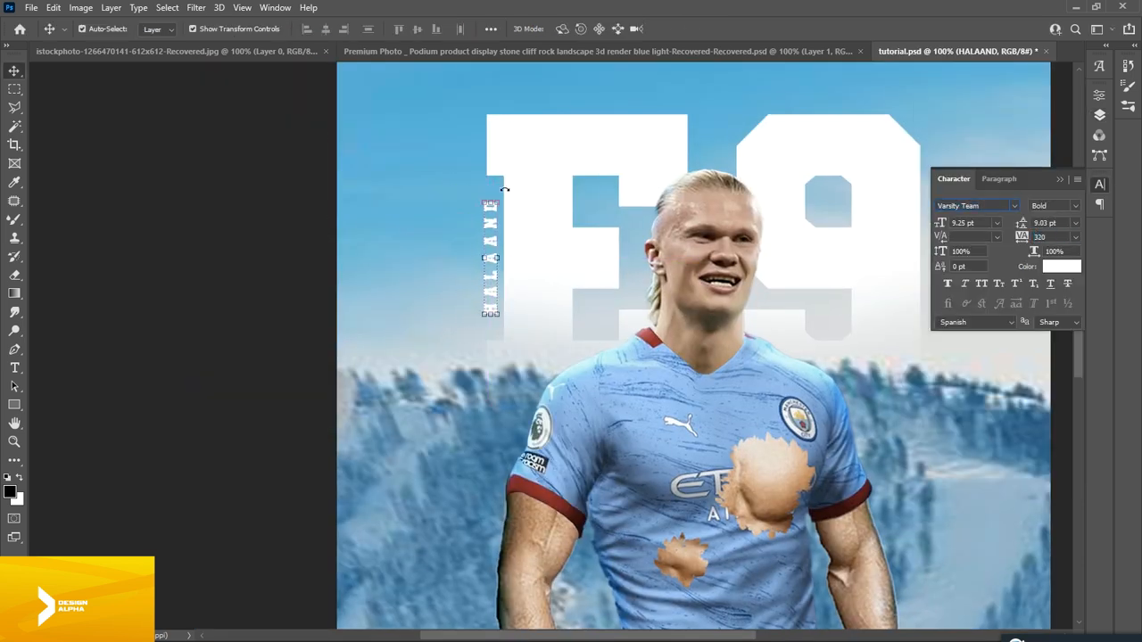
Extend the vertical text beside the E to read HALAAND 9
double_click(498, 200)
key("ctrl+a")
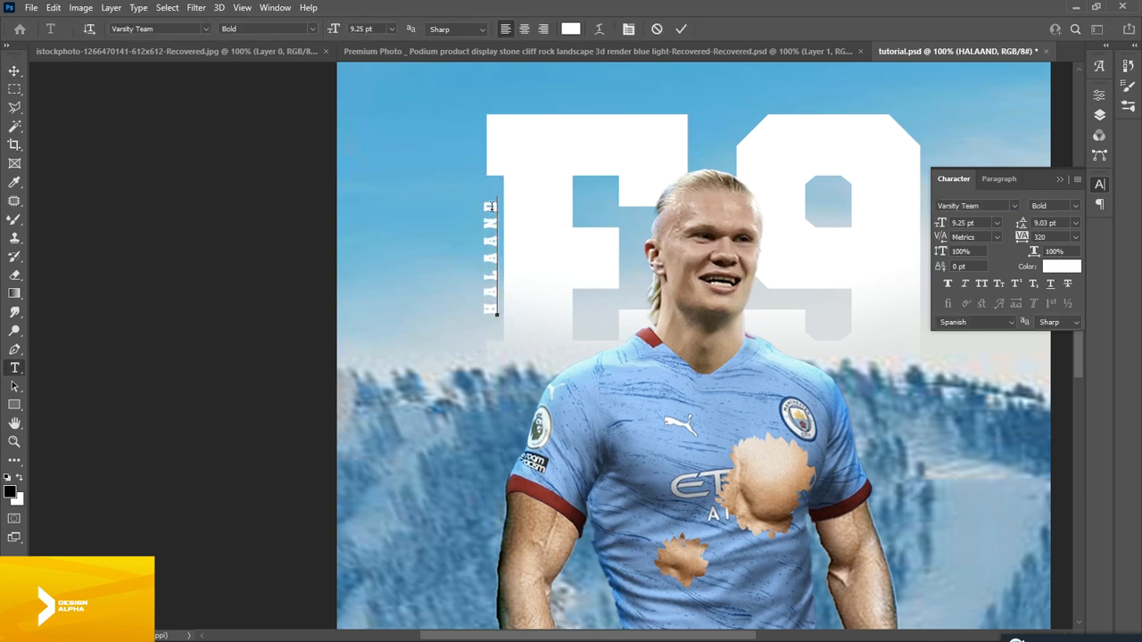
left_click(14, 70)
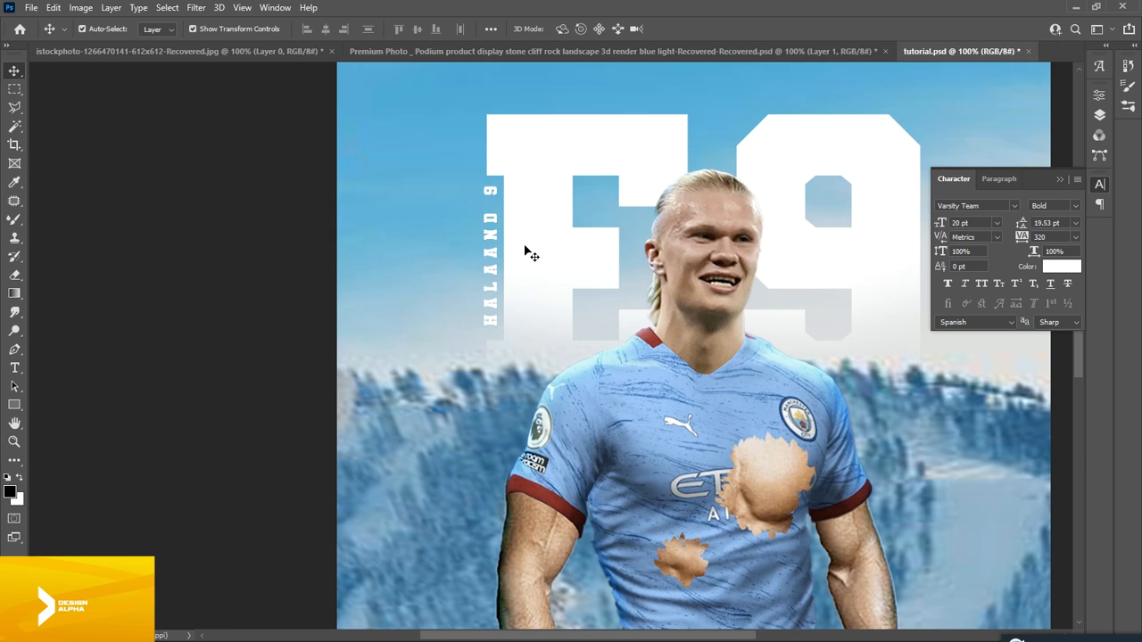
key("ctrl+minus")
key("ctrl+minus")
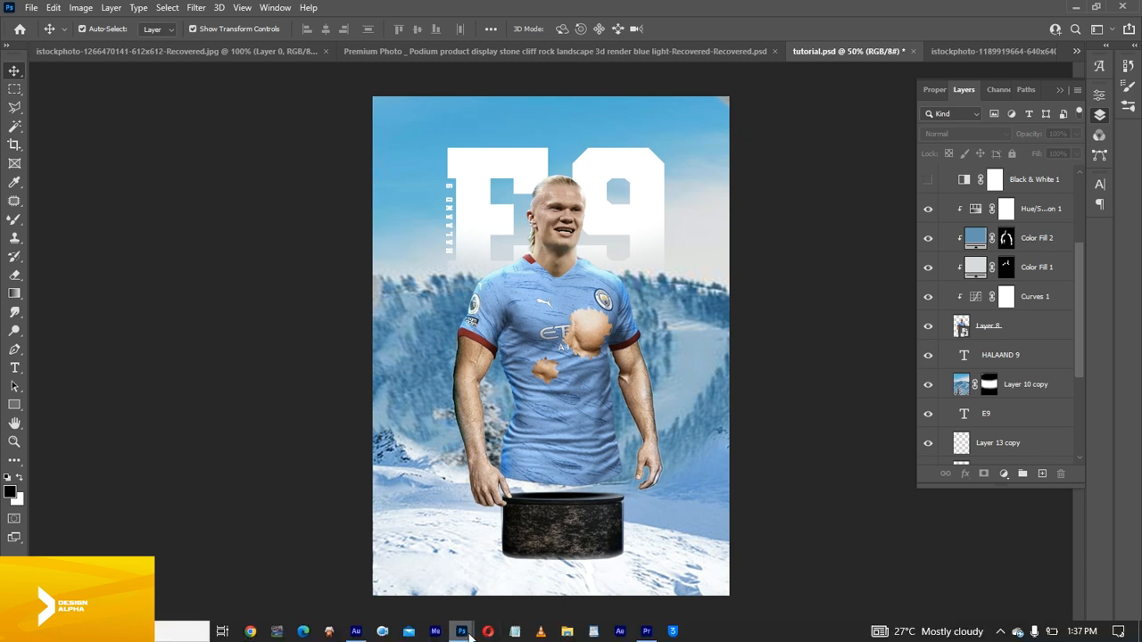
Bring the snow-1.png image into the poster and enlarge it to cover the full width down to the player's hands
mouse_move(461, 631)
left_click(639, 560)
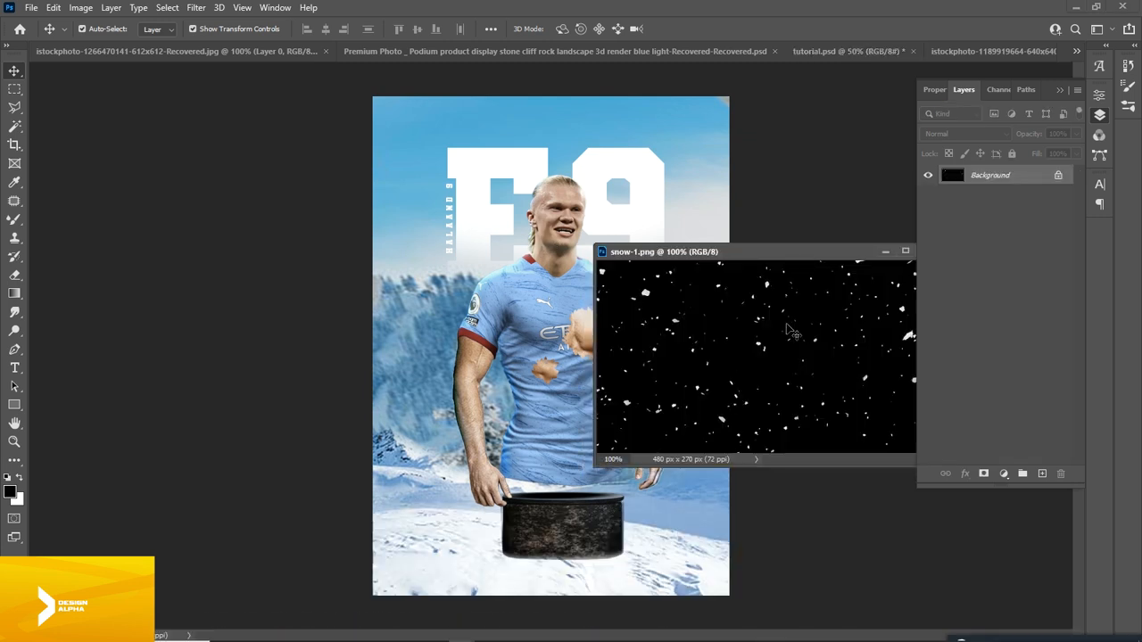
left_click_drag(773, 334, 527, 251)
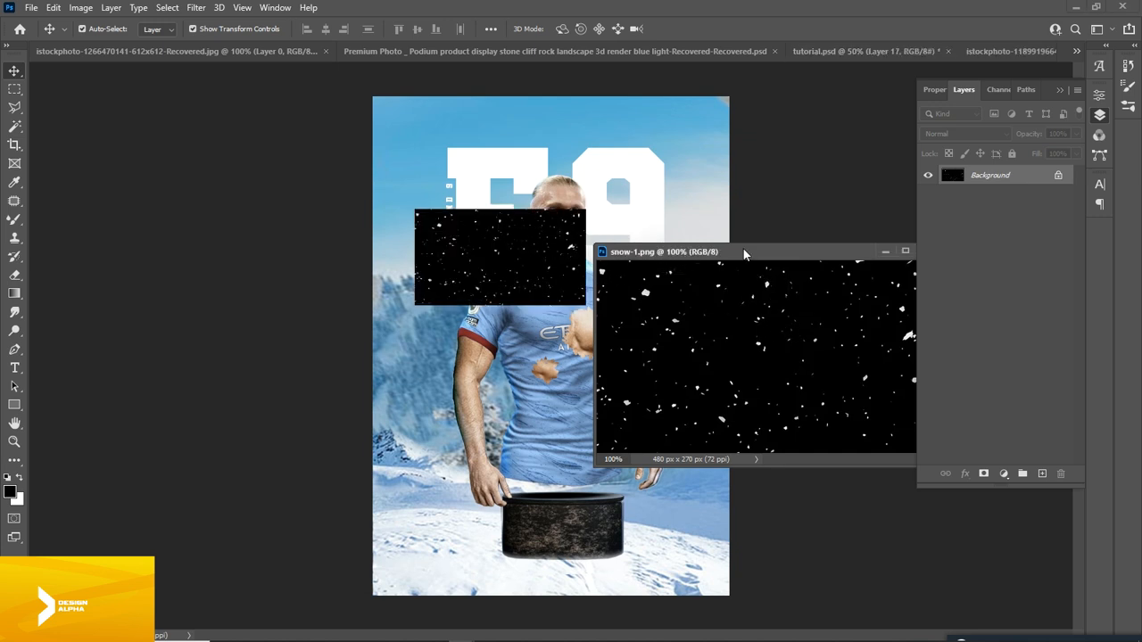
left_click_drag(745, 254, 588, 381)
left_click(729, 381)
left_click_drag(588, 307, 816, 431)
mouse_move(605, 272)
left_mouse_down()
mouse_move(585, 290)
mouse_move(616, 285)
left_mouse_up()
key("Return")
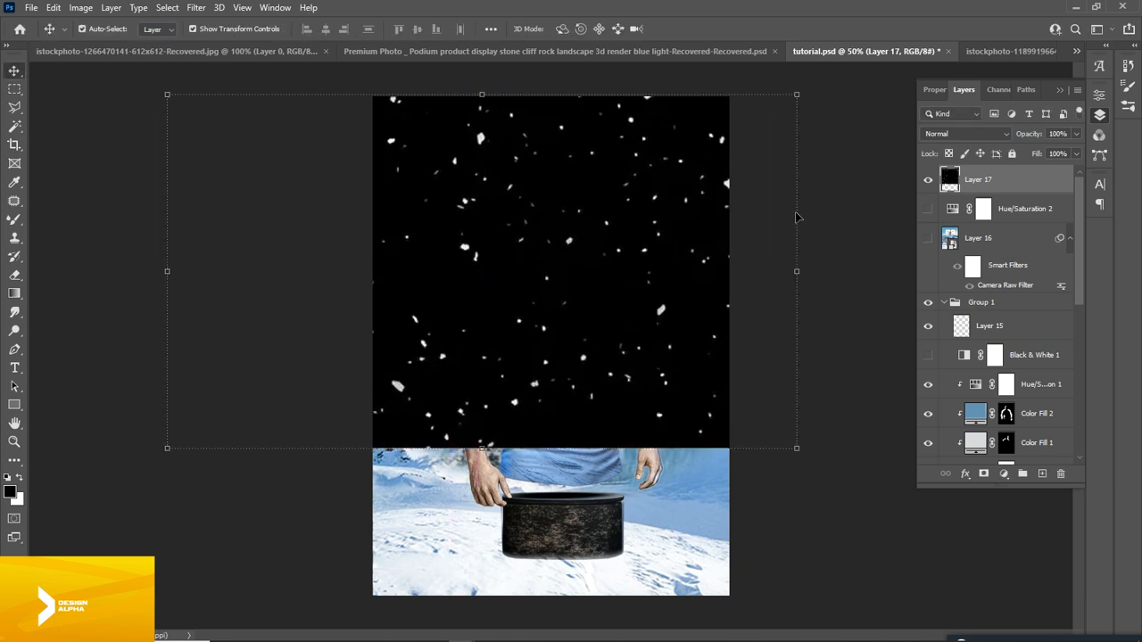
Set the snow layer's blend mode to Screen, scale it to about 119% and shift it slightly lower over the player
left_click(952, 137)
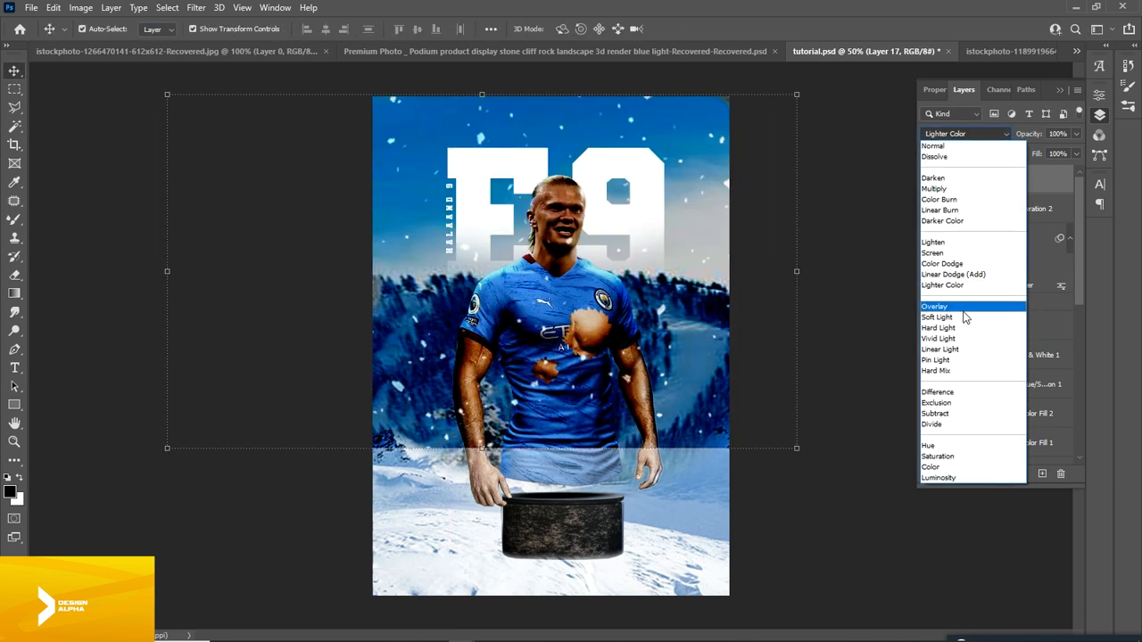
left_click(934, 253)
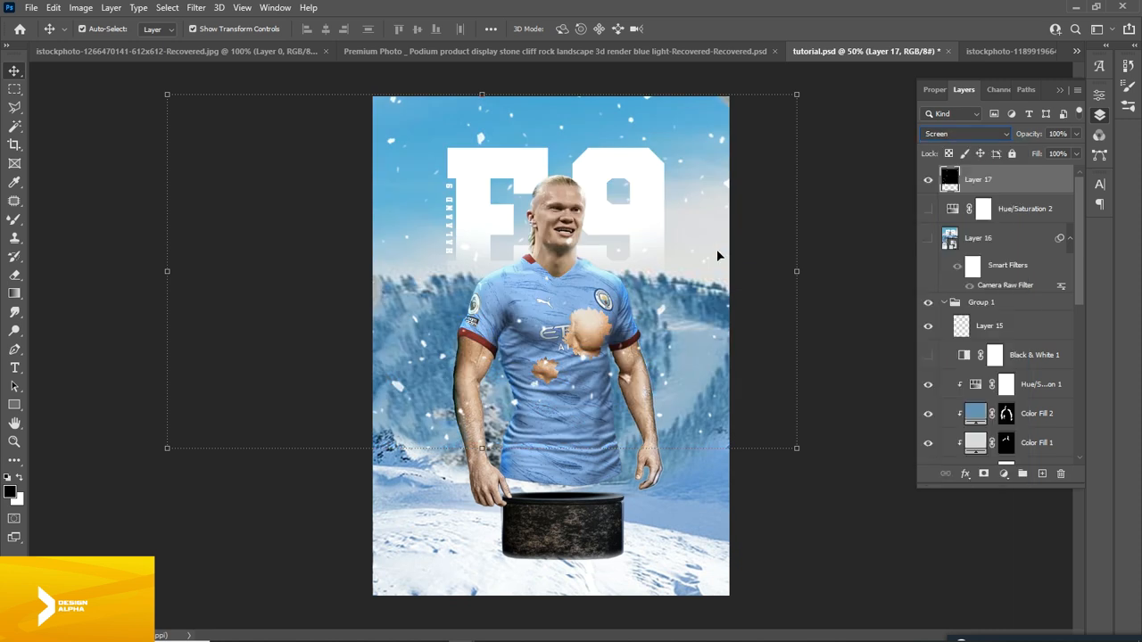
left_click_drag(795, 448, 857, 482)
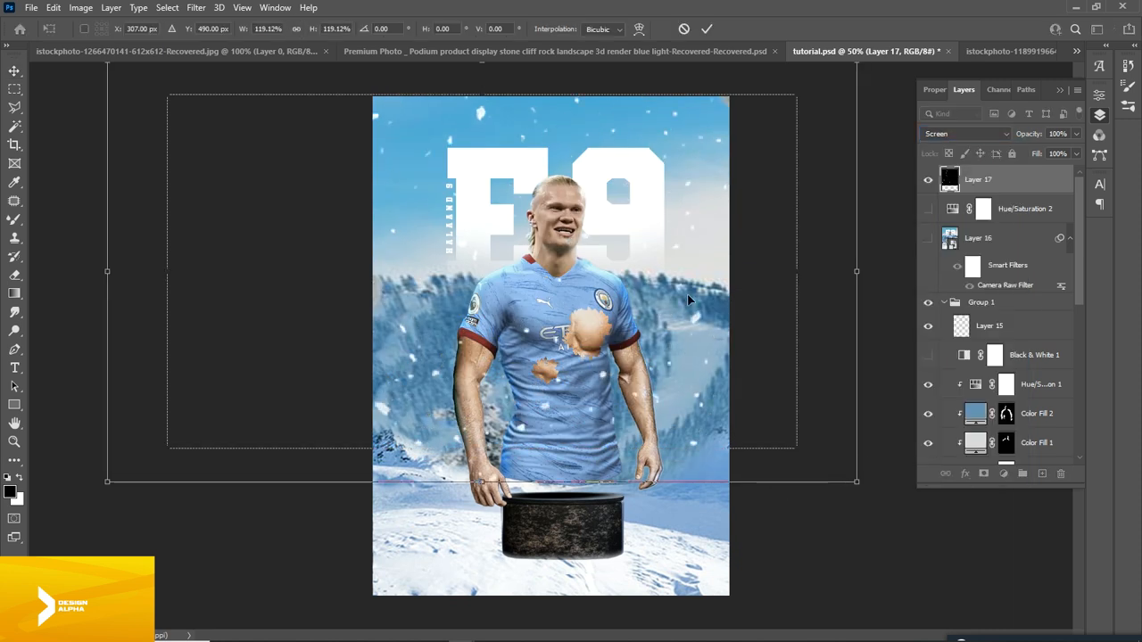
left_click_drag(698, 321, 718, 336)
key("Return")
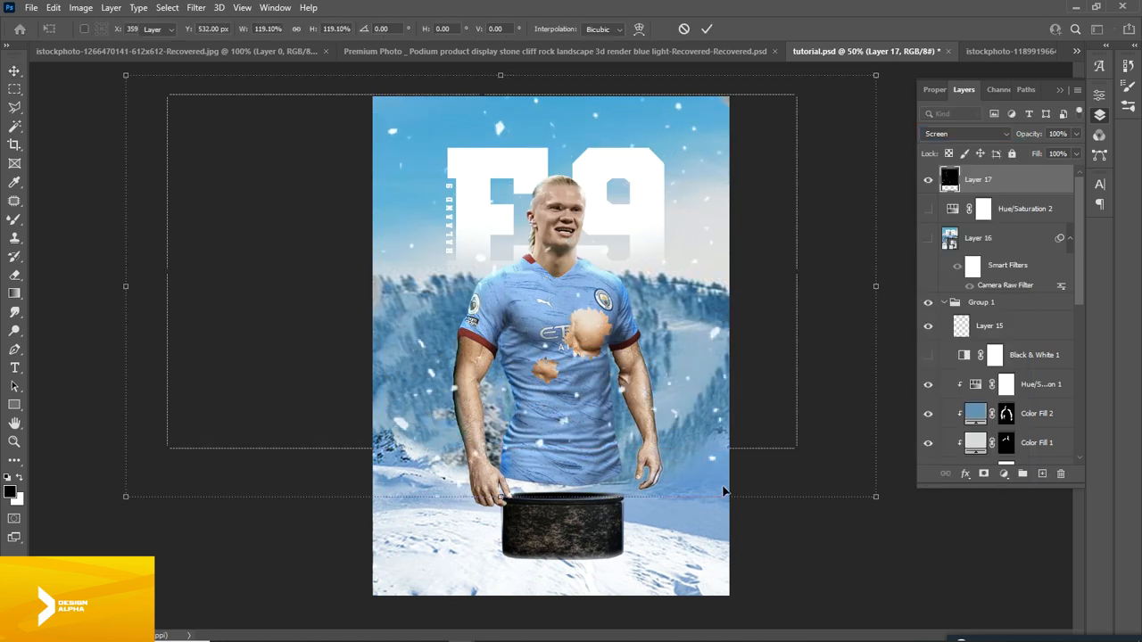
Stretch the snow layer to about 129% of its height and widen it so the flakes cover the whole poster
left_click_drag(501, 497, 505, 619)
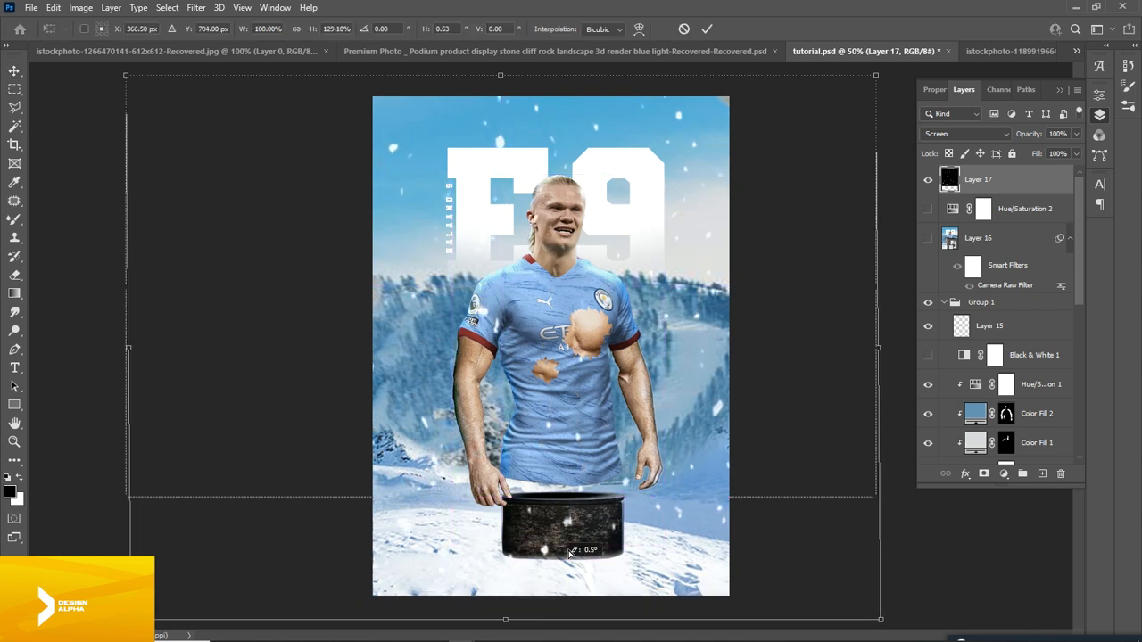
left_click_drag(128, 355, 43, 359)
left_click_drag(640, 178, 649, 182)
key("Return")
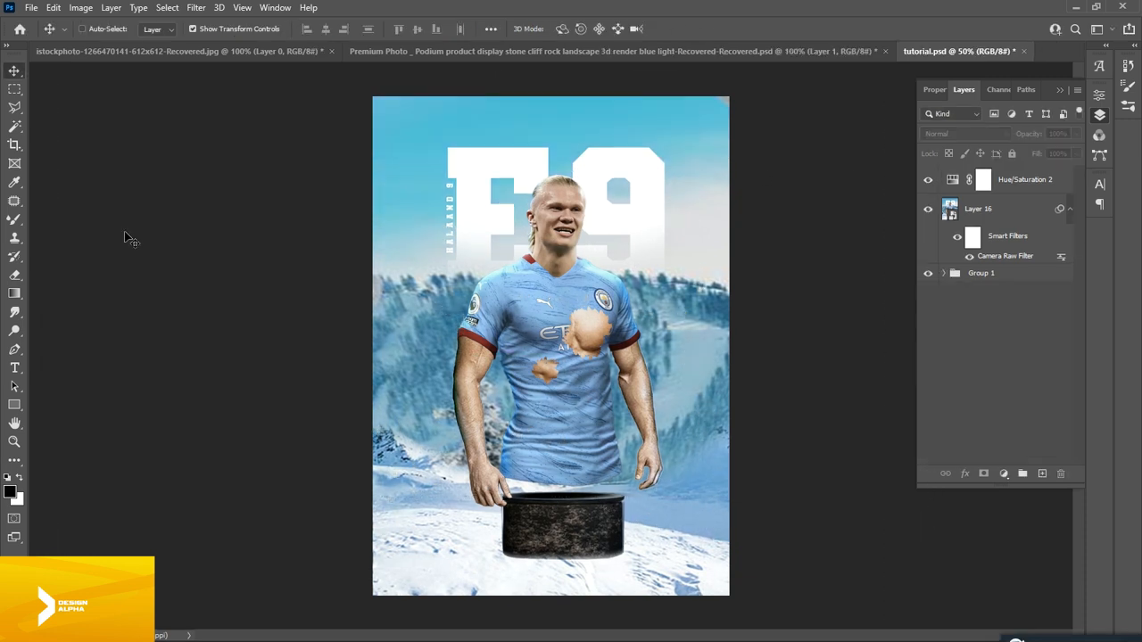
key("ctrl+plus")
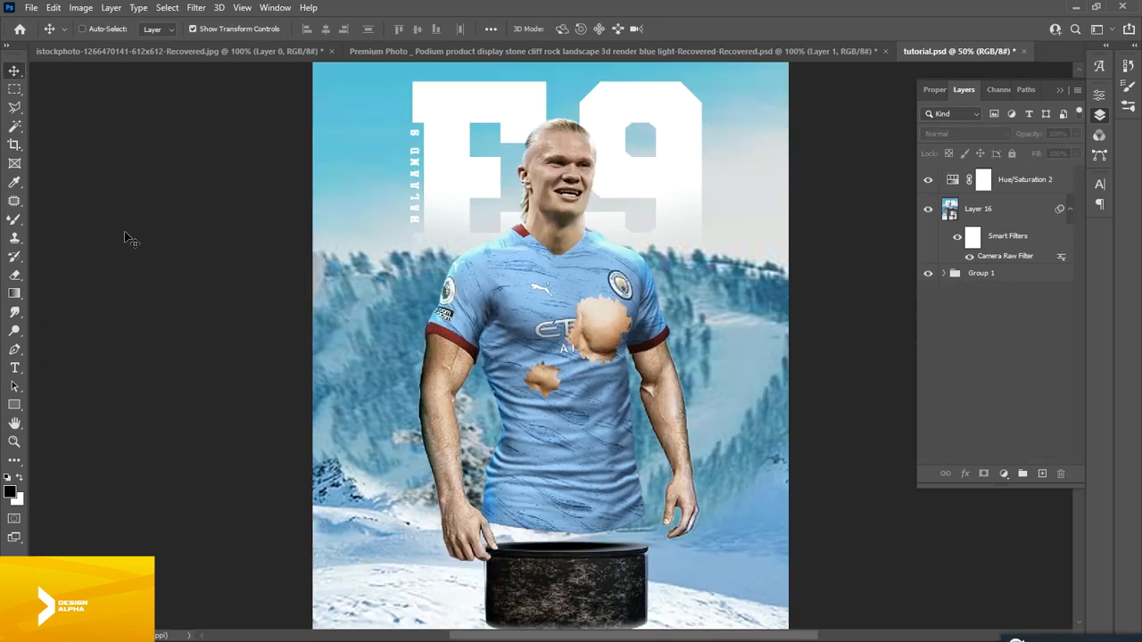
key("ctrl+minus")
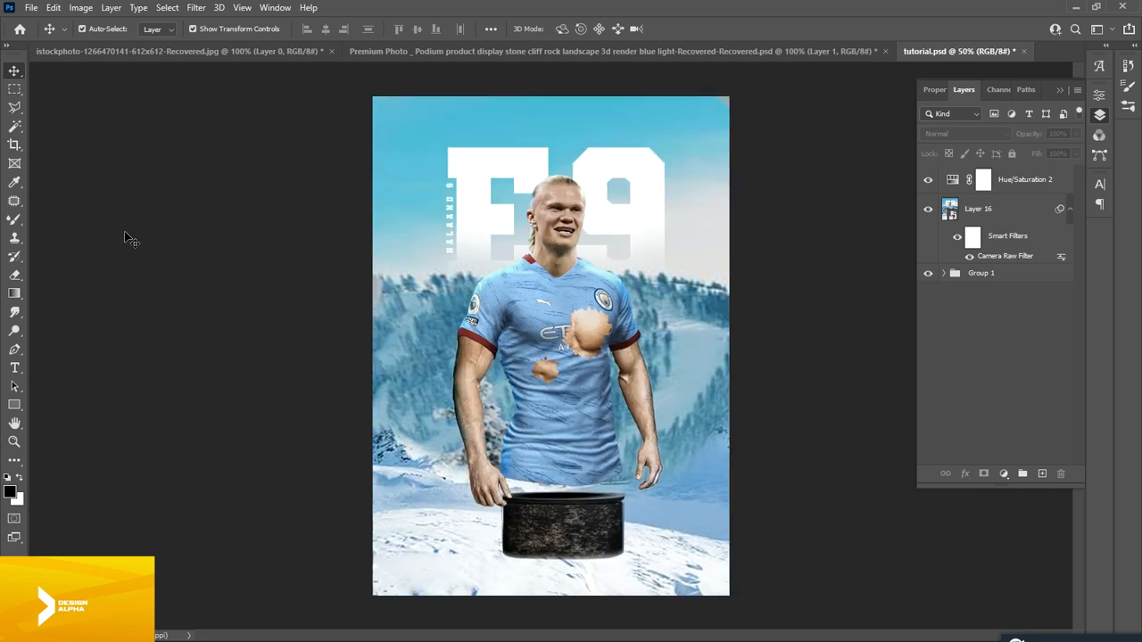